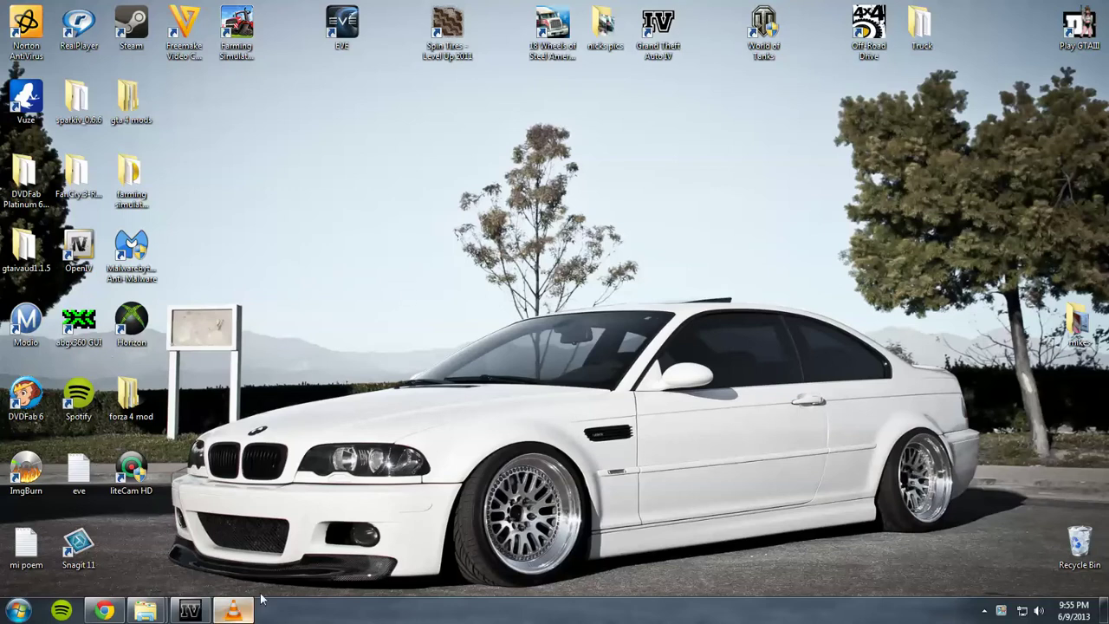
# - Bring up the VLC media player window and minimize it again
pyautogui.click(232, 611)
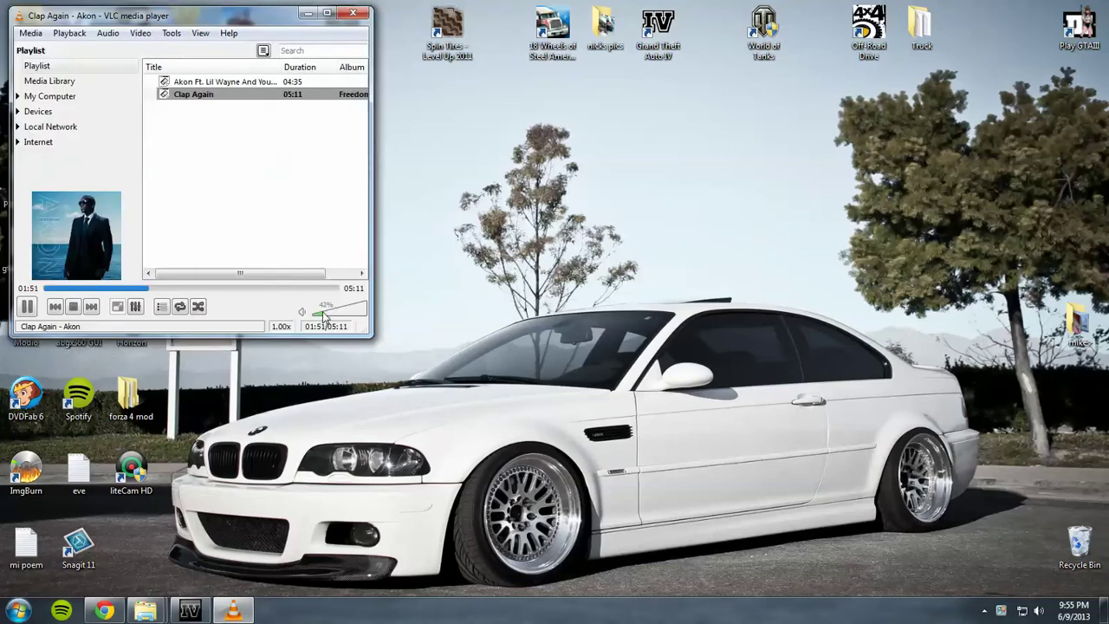
pyautogui.click(308, 14)
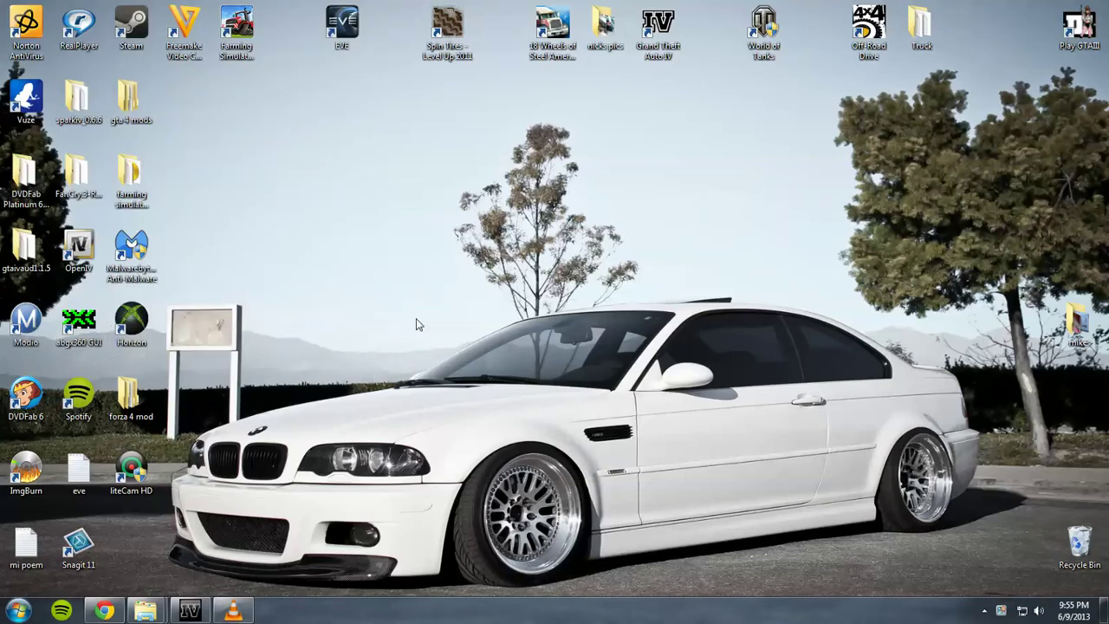
# - Empty the Recycle Bin and confirm the permanent deletion
pyautogui.rightClick(1079, 544)
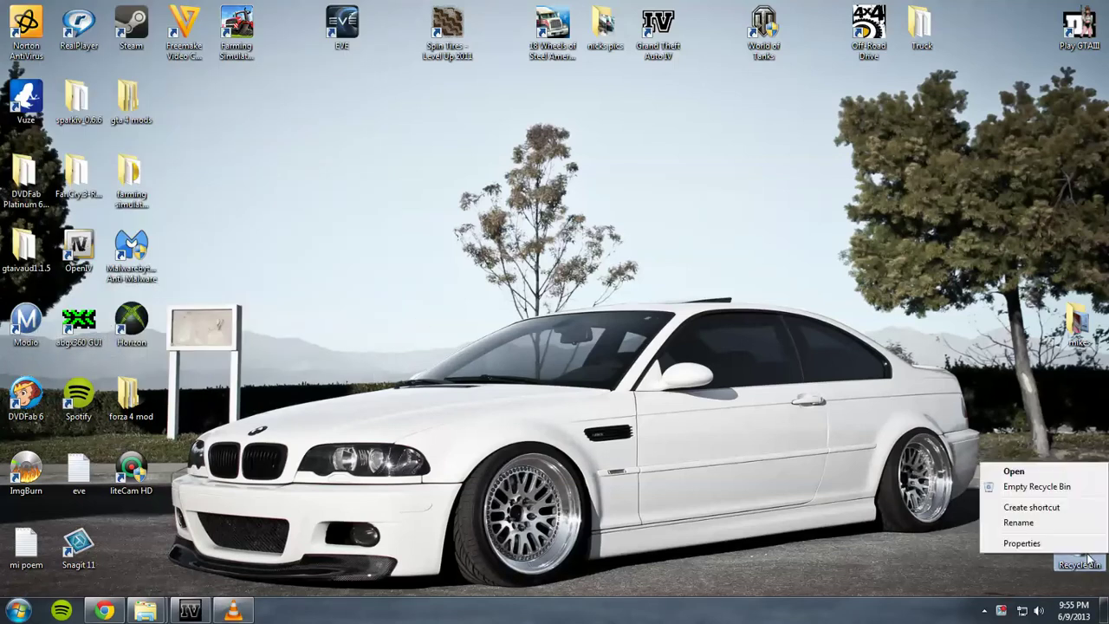
pyautogui.click(1030, 488)
pyautogui.click(610, 361)
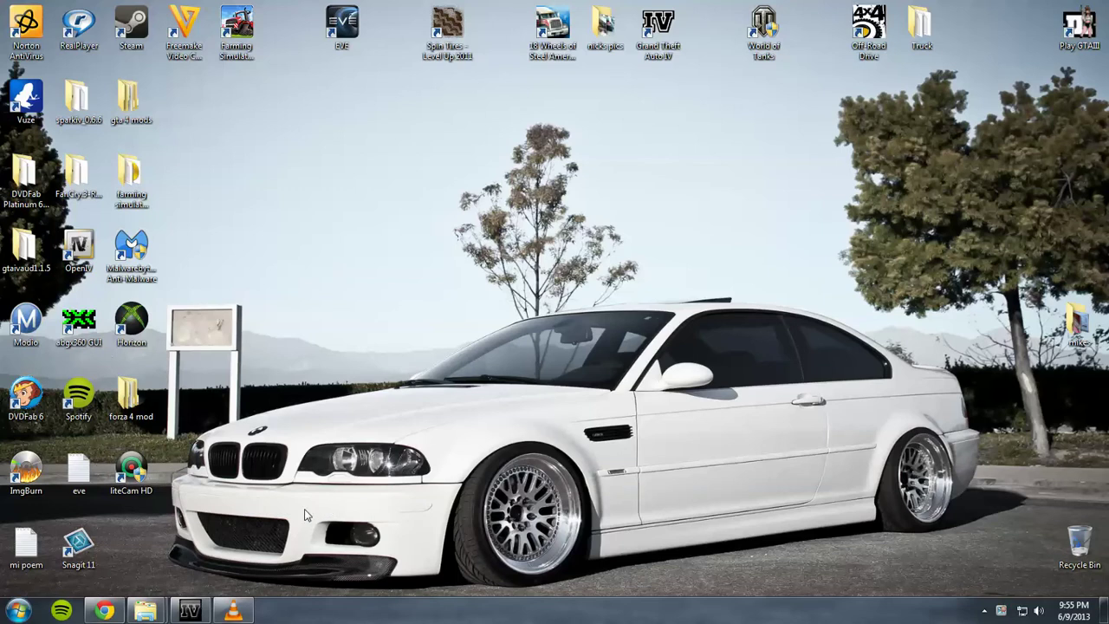
# - Switch to Chrome and look over the Tools category on GTA4-Mods.com
pyautogui.click(104, 610)
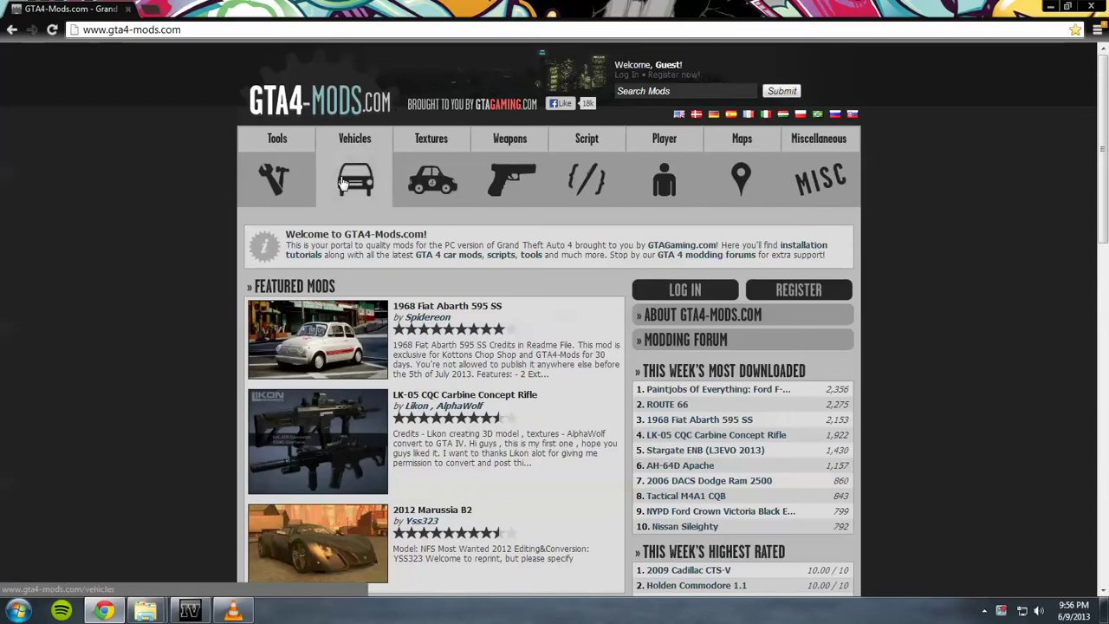
pyautogui.click(290, 178)
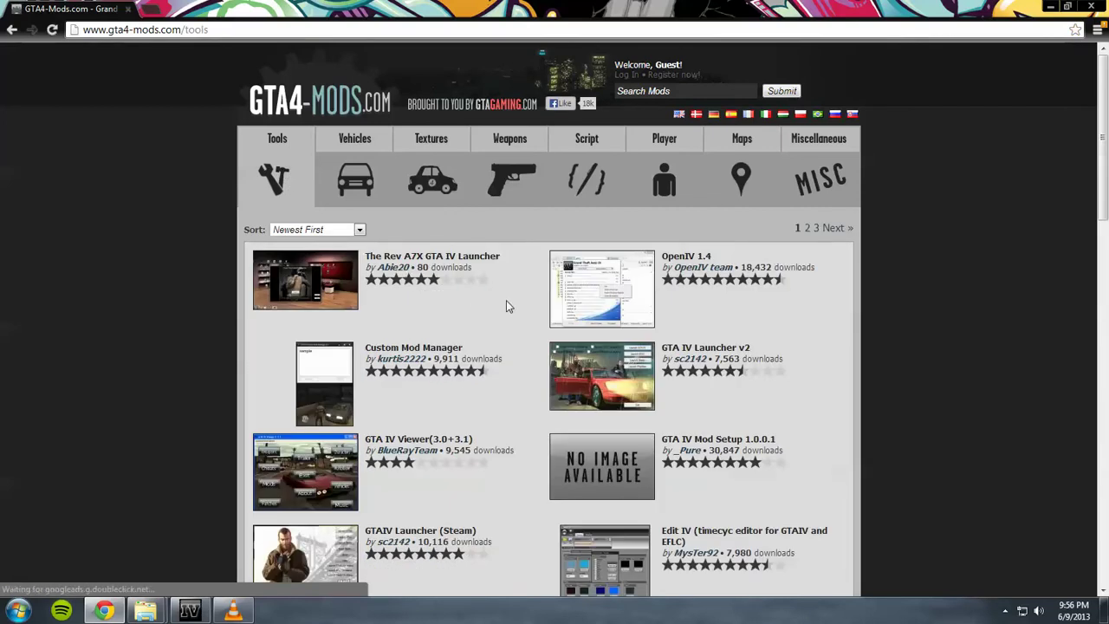
pyautogui.scroll(-2, 513, 309)
pyautogui.scroll(2, 512, 310)
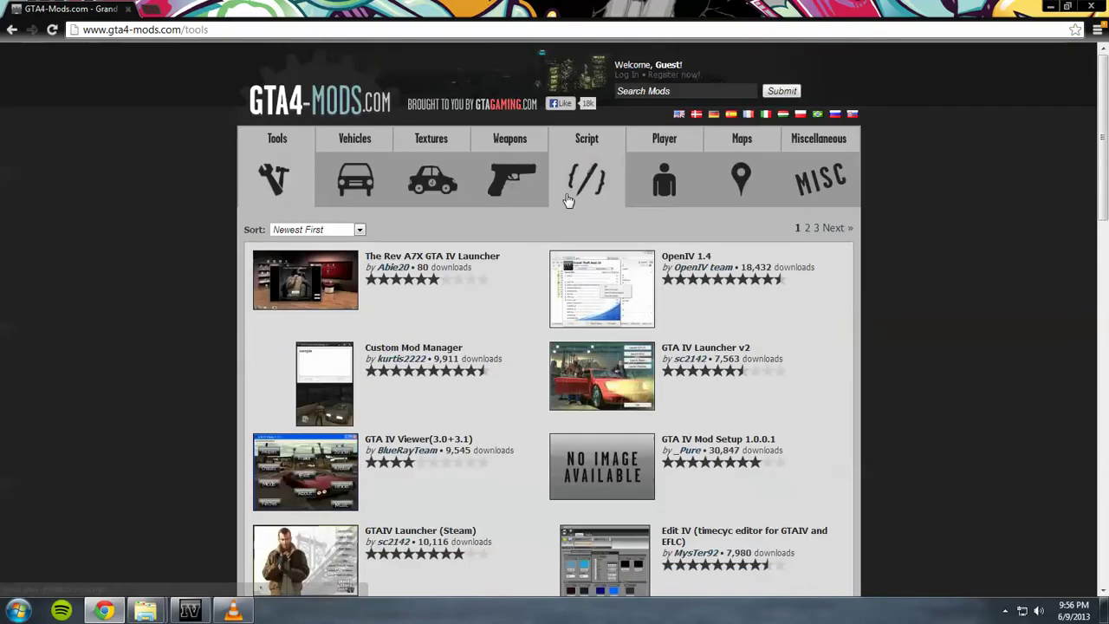
pyautogui.click(628, 91)
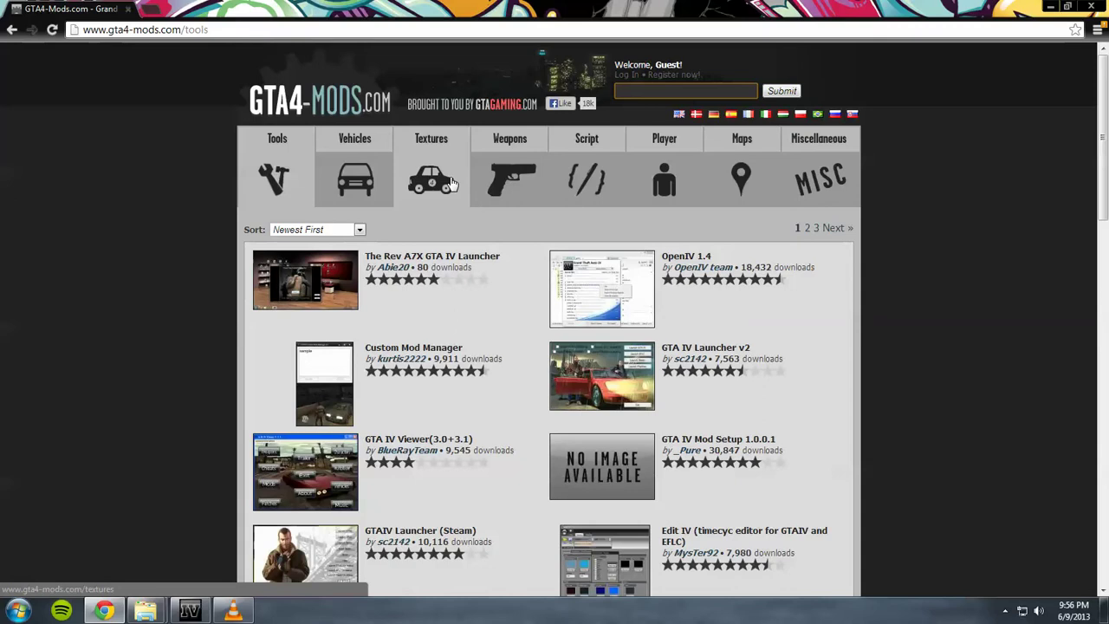
# - Find the Subaru Impreza 22B STI 1999 Modified in the Vehicles category and download the mod
pyautogui.click(347, 171)
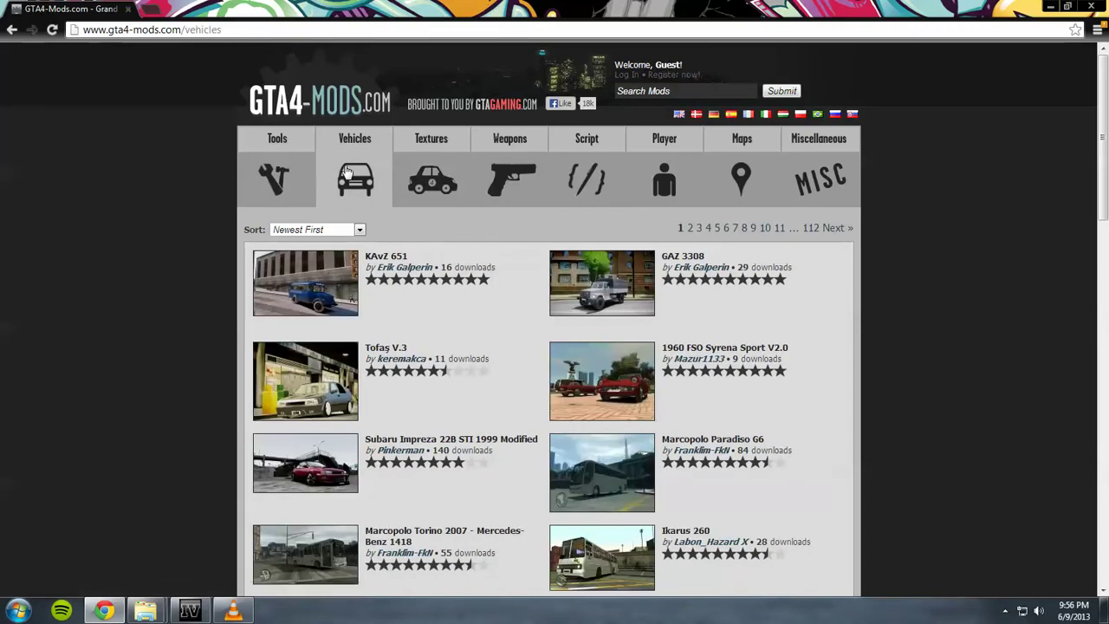
pyautogui.scroll(-2, 361, 271)
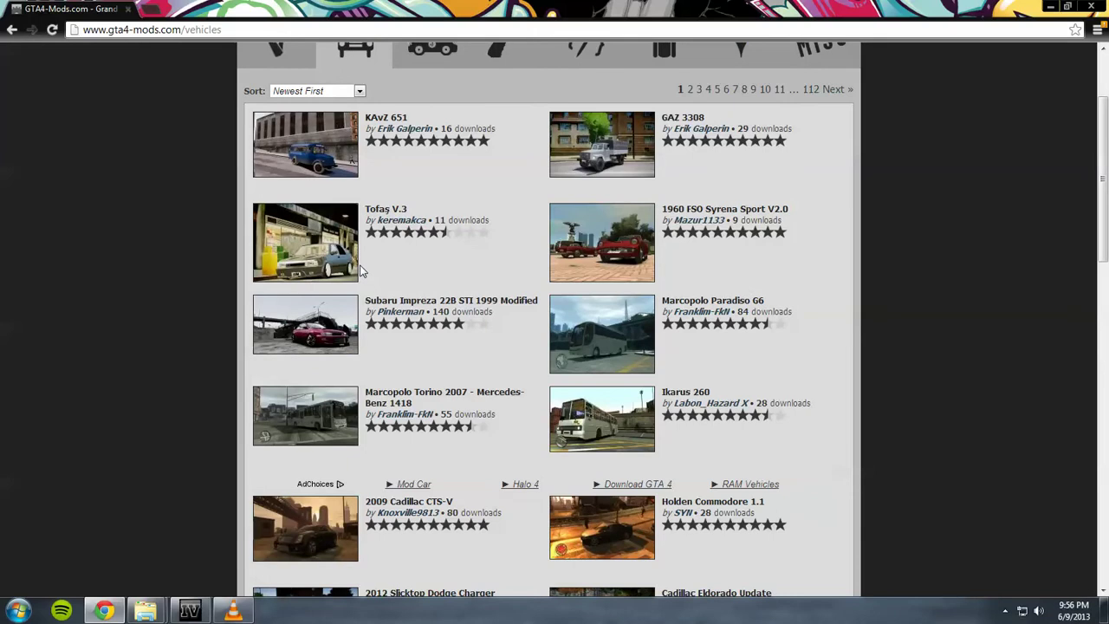
pyautogui.rightClick(362, 271)
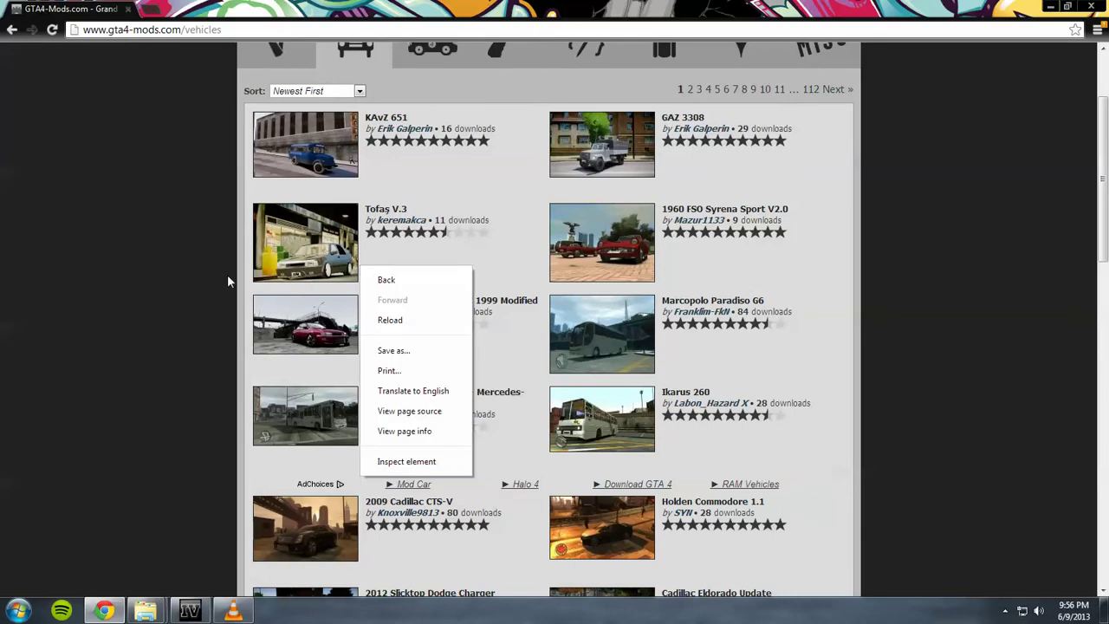
pyautogui.click(179, 282)
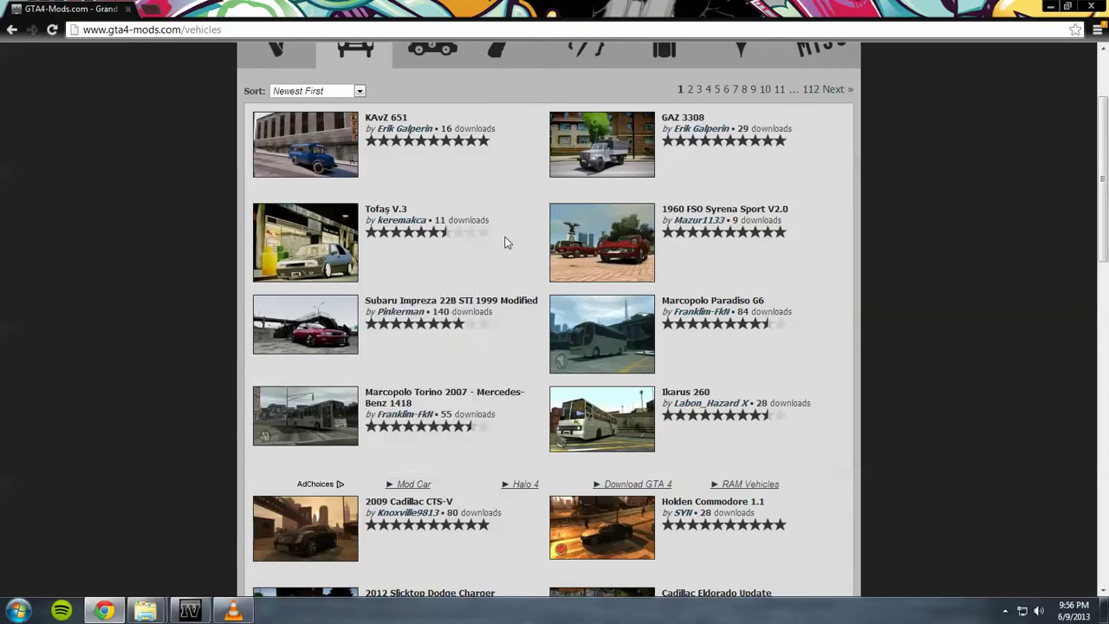
pyautogui.click(452, 303)
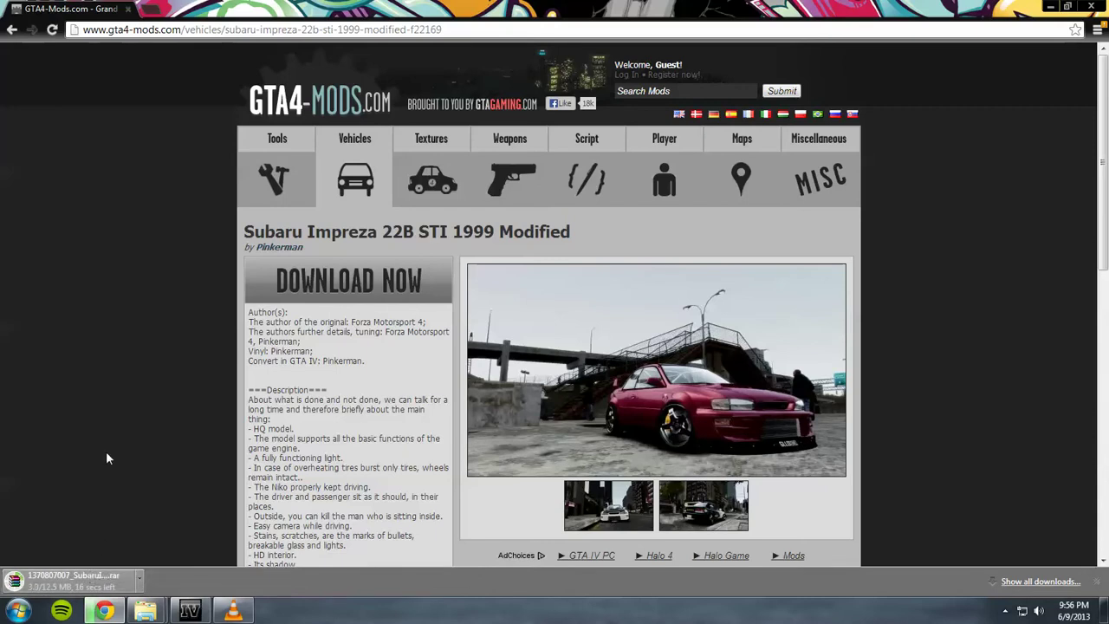
# - Browse the Textures category and open the download image of the Jeep Rubicon Jurassic Park Edition
pyautogui.click(433, 173)
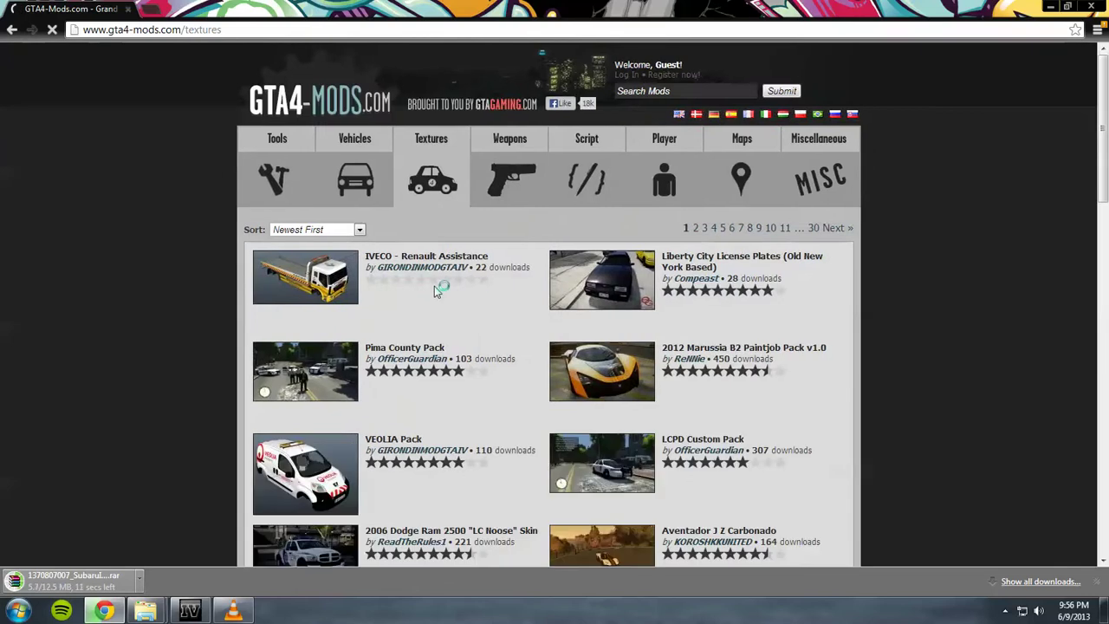
pyautogui.scroll(-4, 436, 287)
pyautogui.scroll(-1, 437, 290)
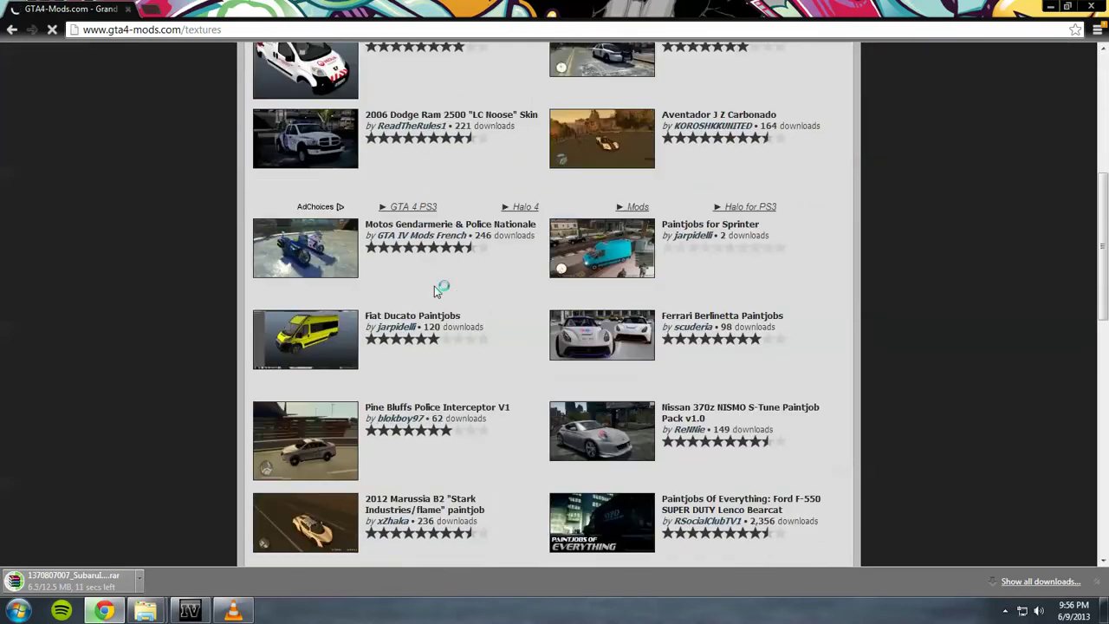
pyautogui.scroll(-4, 437, 294)
pyautogui.scroll(-1, 442, 305)
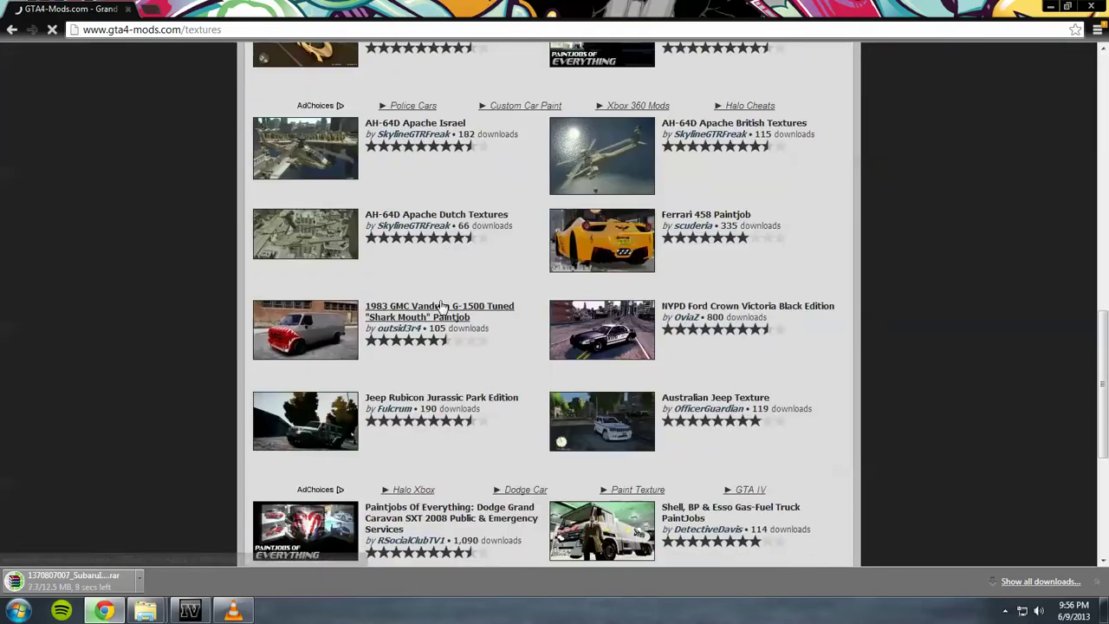
pyautogui.scroll(-3, 514, 345)
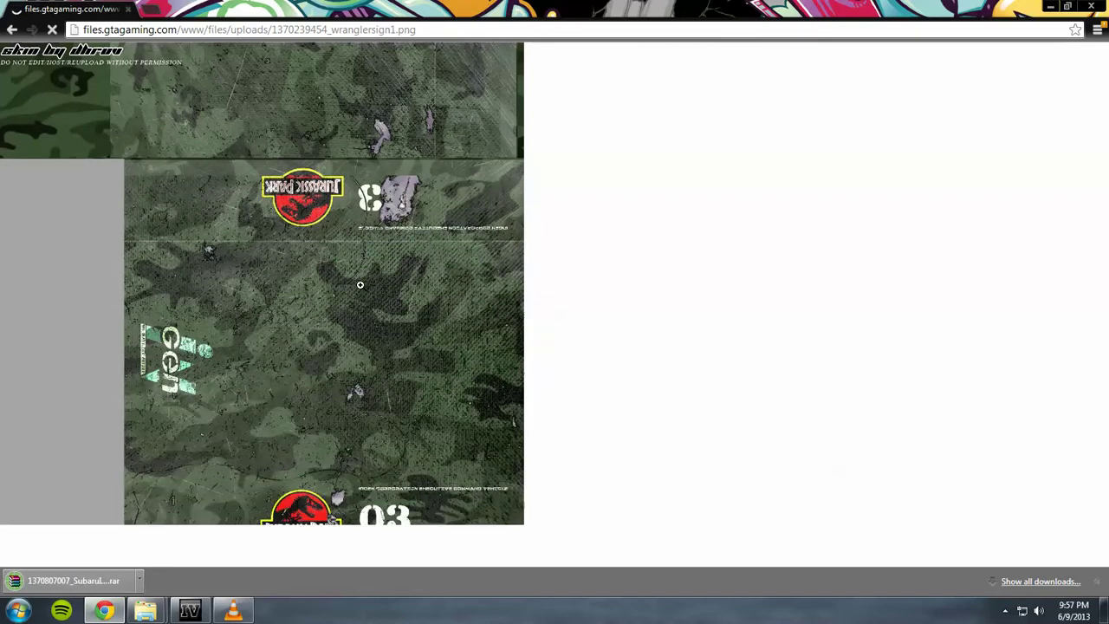
pyautogui.rightClick(312, 284)
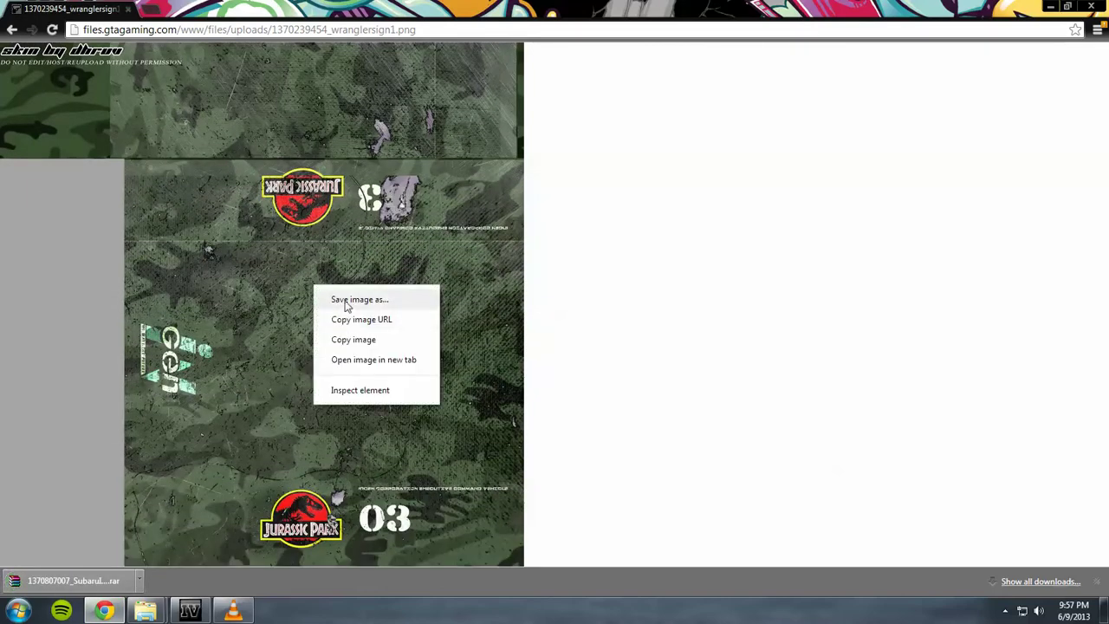
pyautogui.click(346, 299)
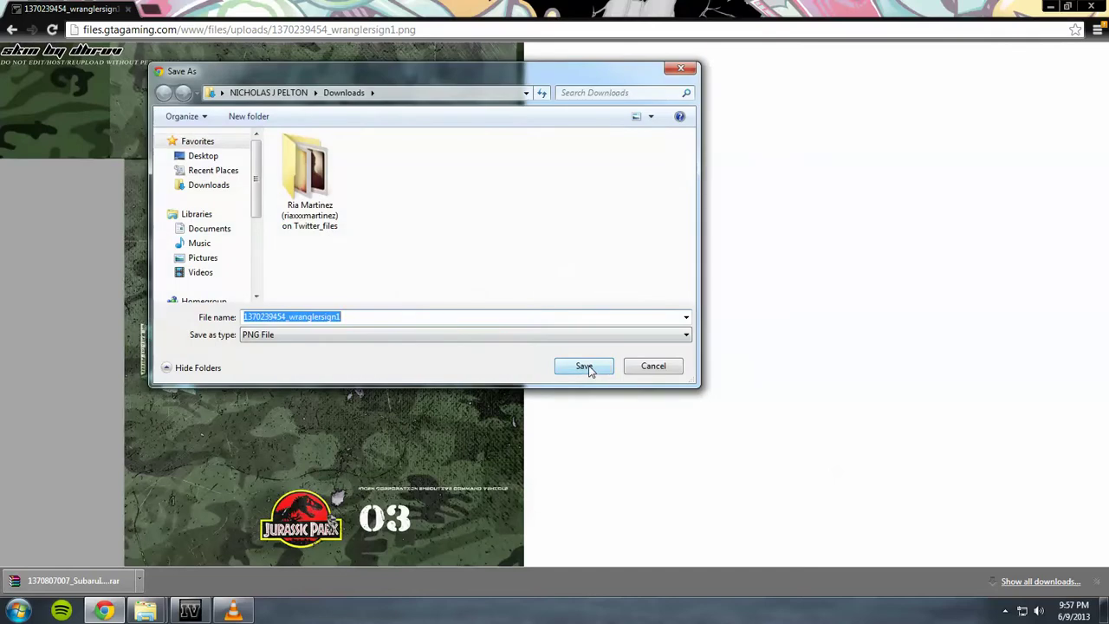
pyautogui.click(583, 367)
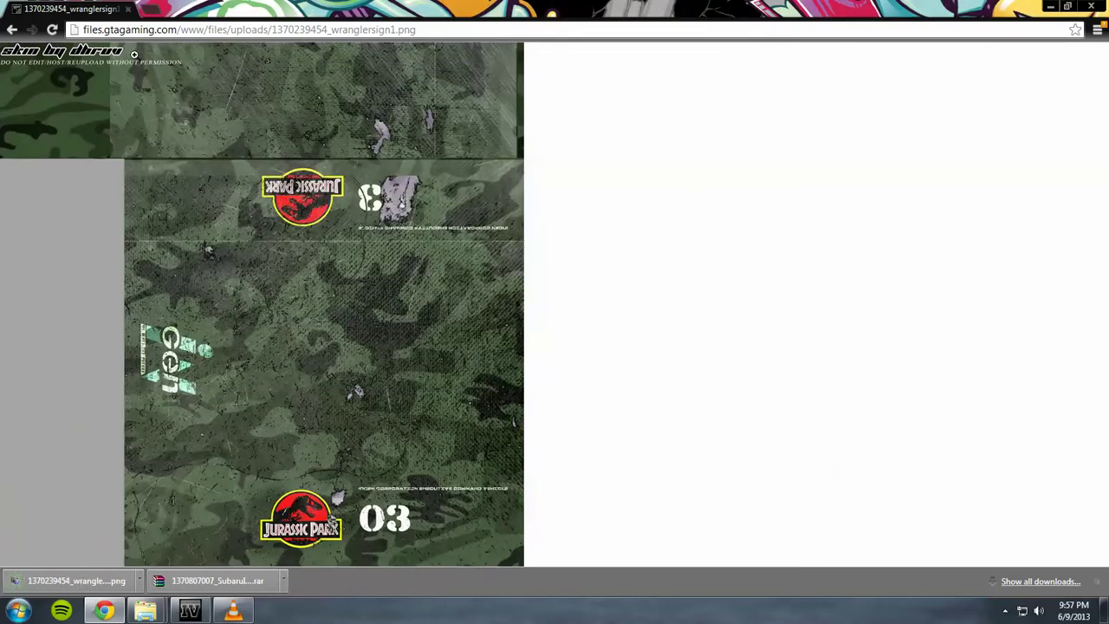
# - Close the texture image and reopen GTA4-Mods.com from the Imported From IE bookmarks in a new tab
pyautogui.click(127, 8)
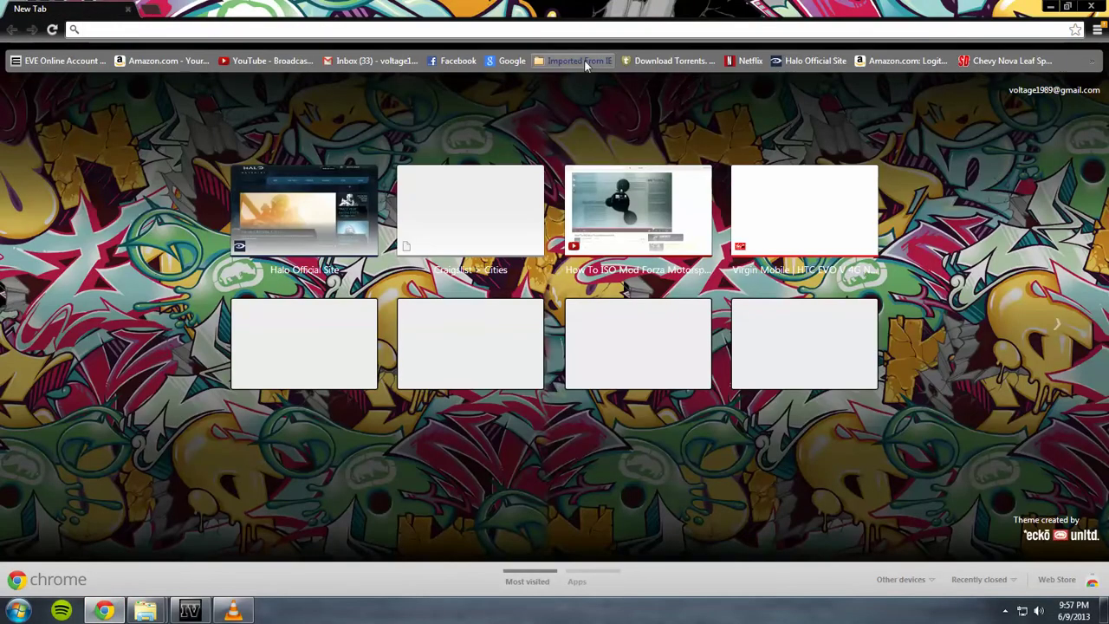
pyautogui.click(585, 62)
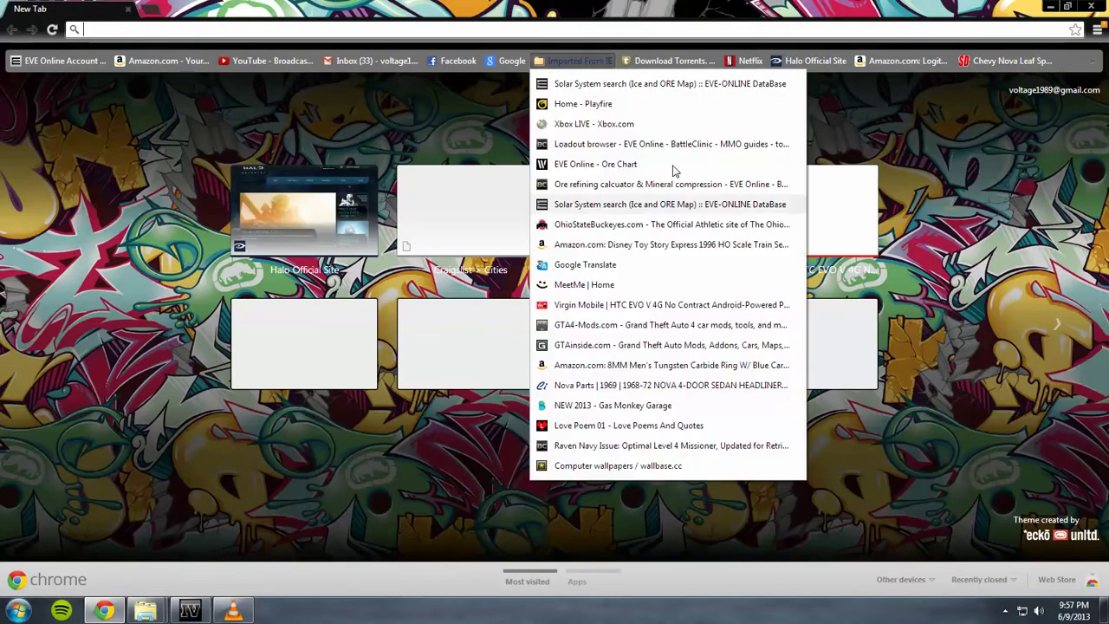
pyautogui.click(586, 325)
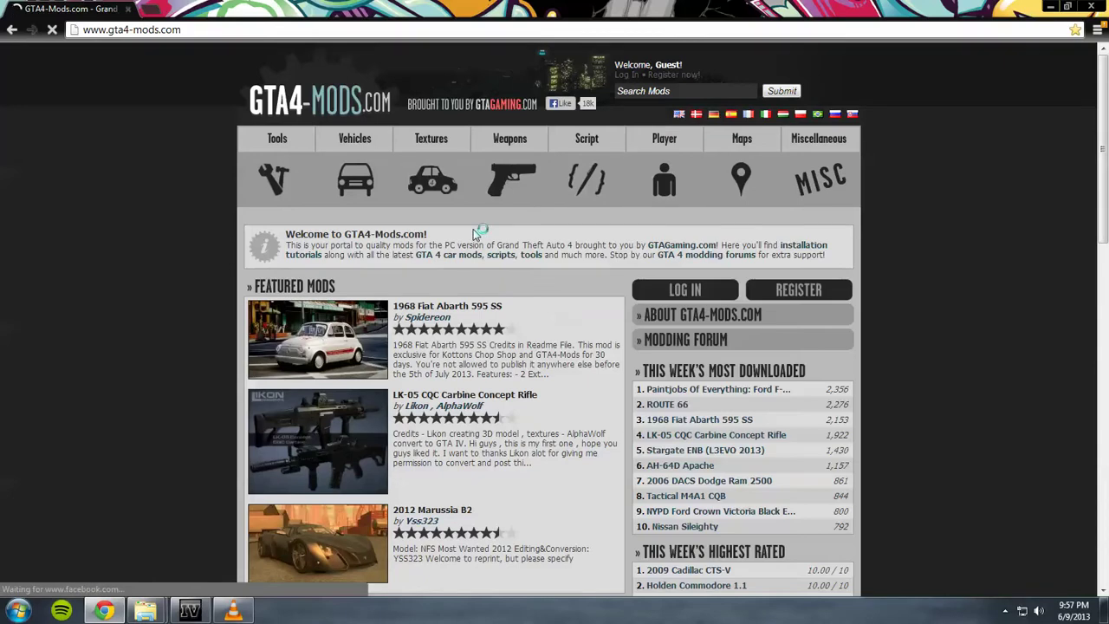
# - Browse the Weapons category and open the Extra Gun Camo Pack mod page
pyautogui.click(508, 208)
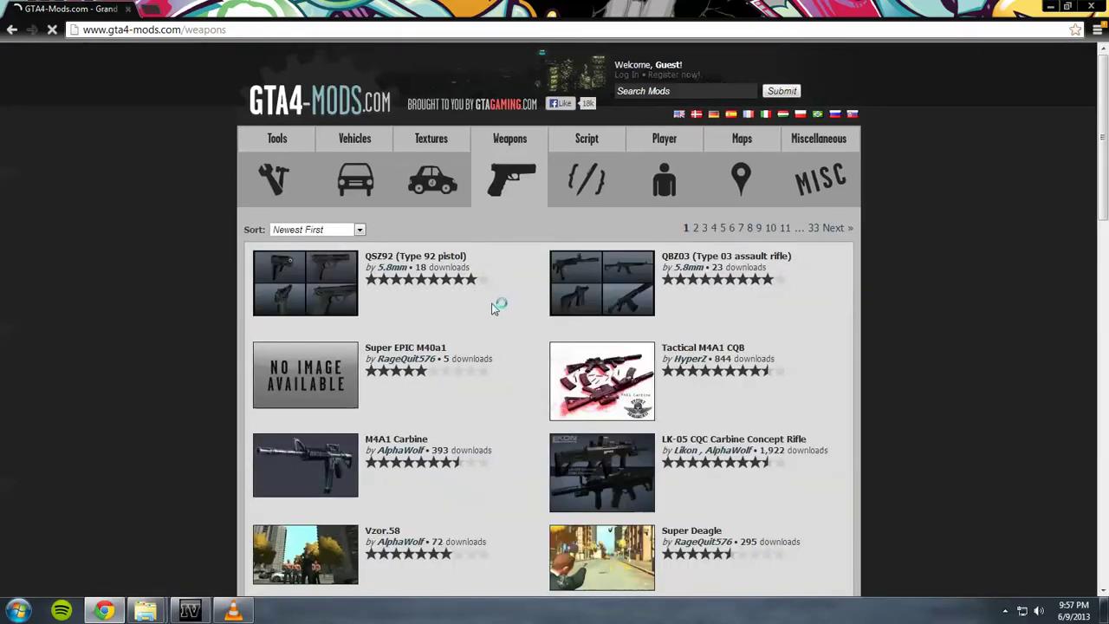
pyautogui.scroll(-3, 494, 306)
pyautogui.scroll(-1, 494, 309)
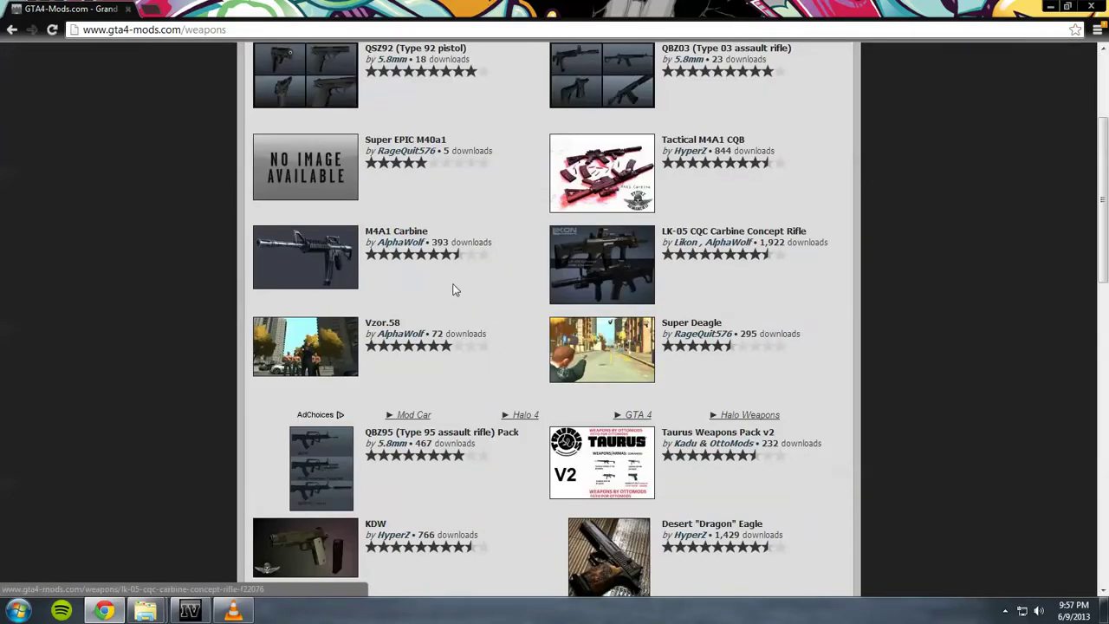
pyautogui.scroll(-6, 433, 350)
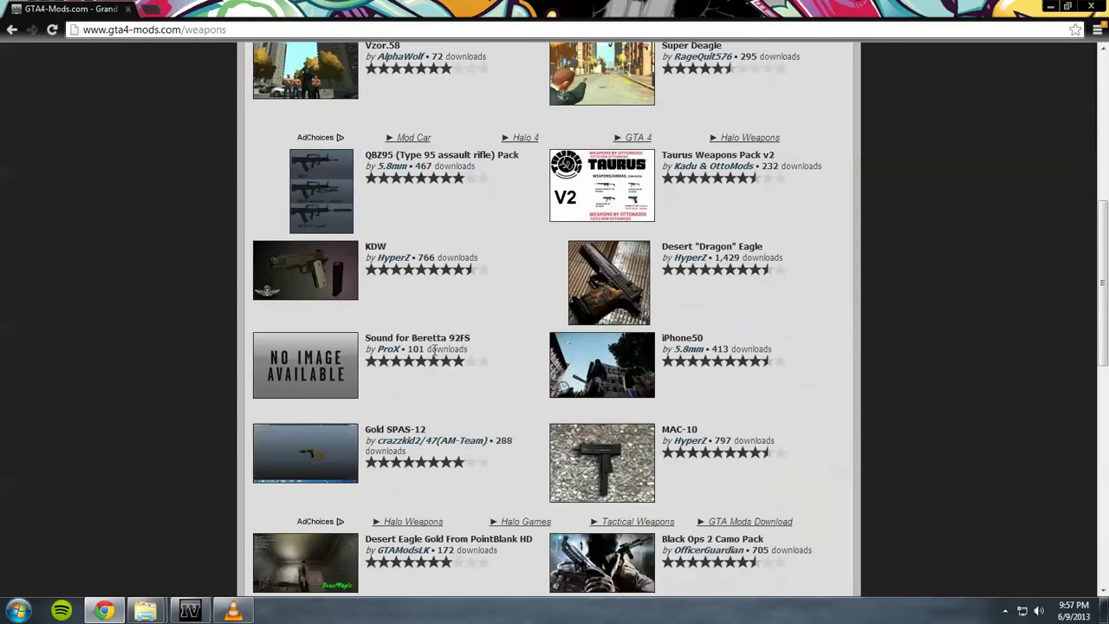
pyautogui.scroll(-2, 438, 356)
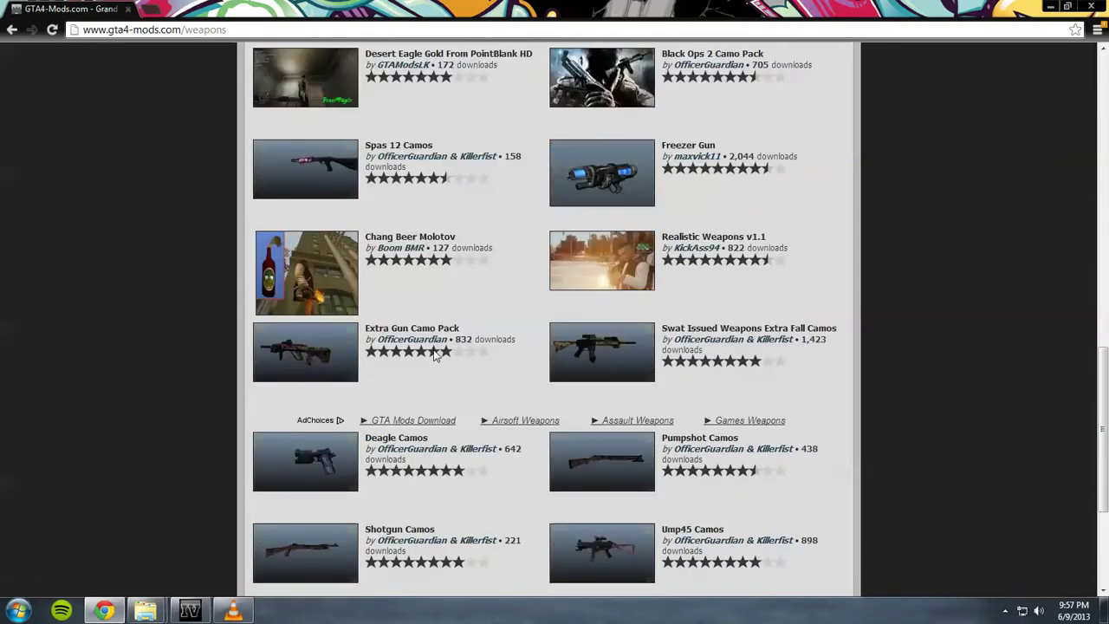
pyautogui.scroll(-2, 438, 355)
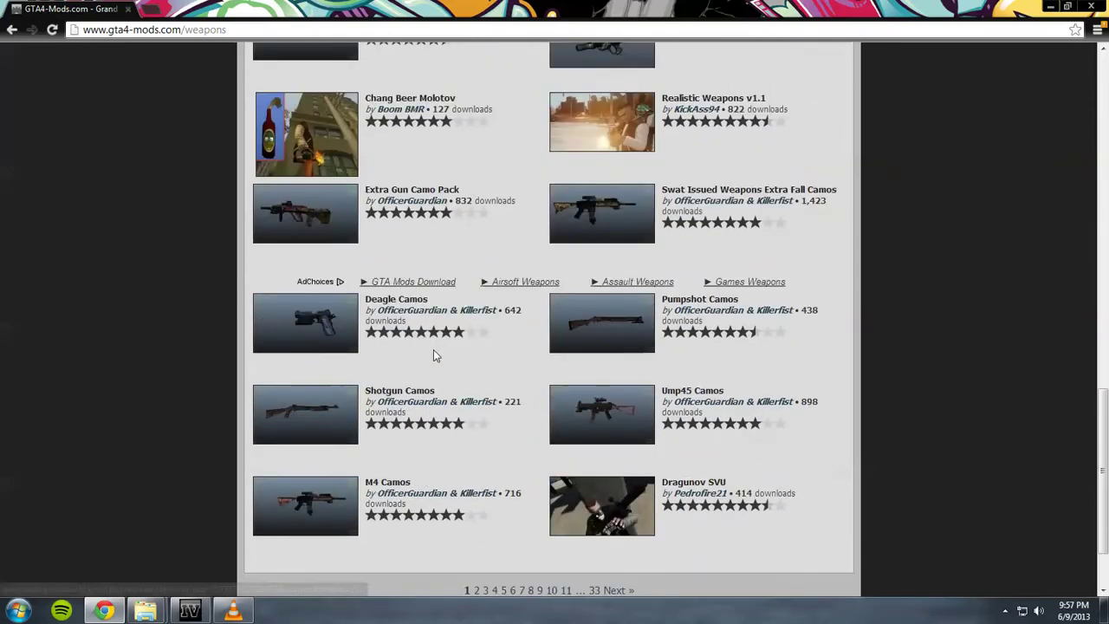
pyautogui.click(412, 196)
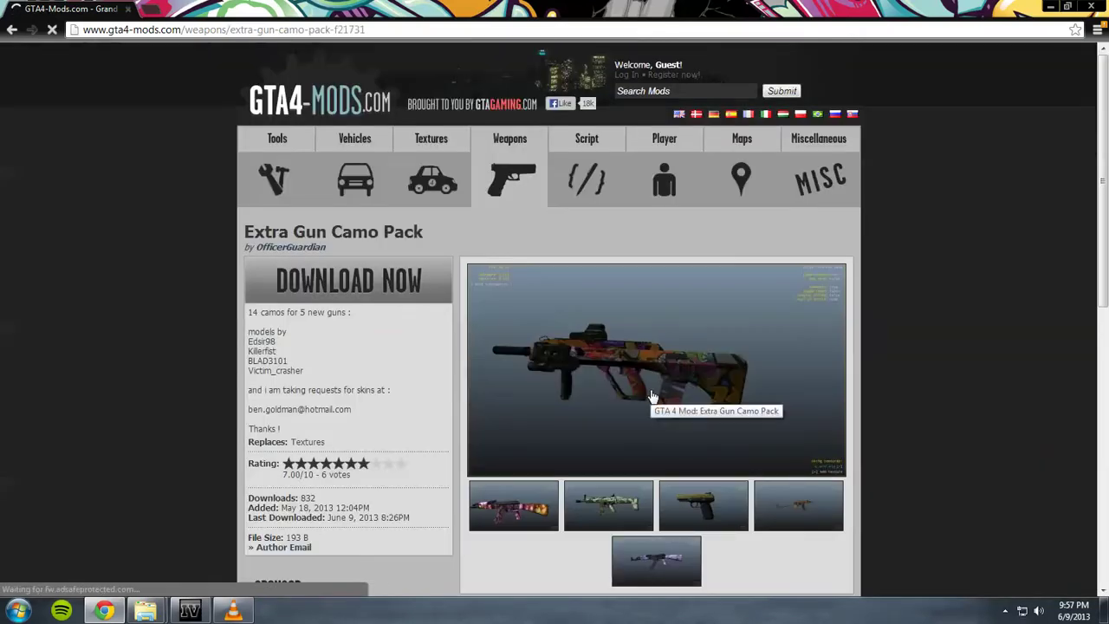
# - Open the Extra Gun Camo Pack's download text file and follow its MediaFire link in a new tab
pyautogui.click(367, 285)
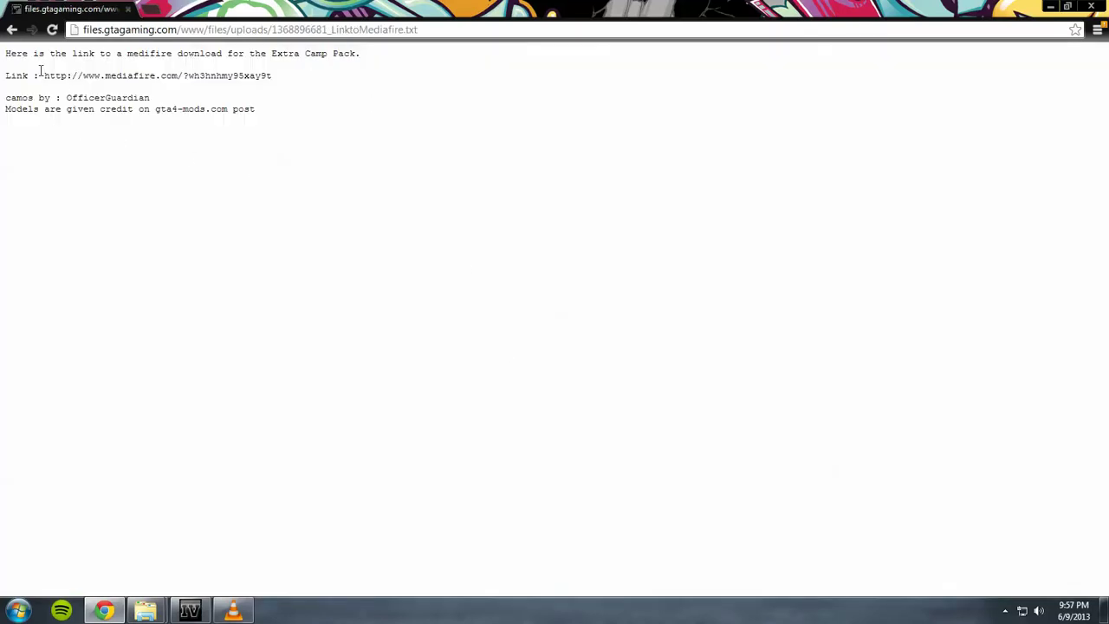
pyautogui.click(12, 29)
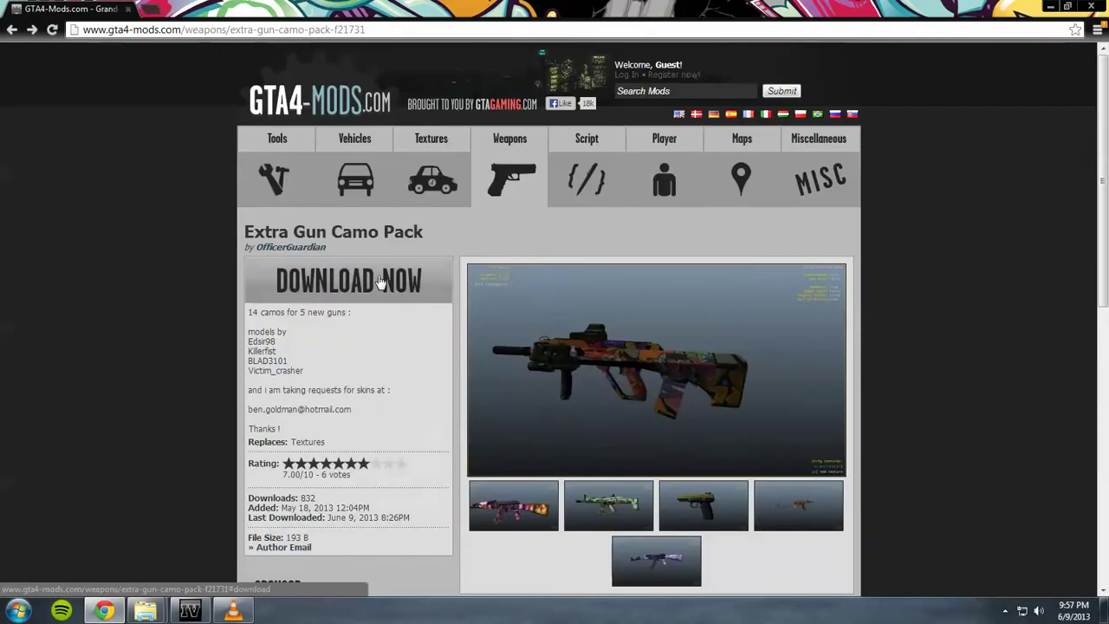
pyautogui.click(378, 282)
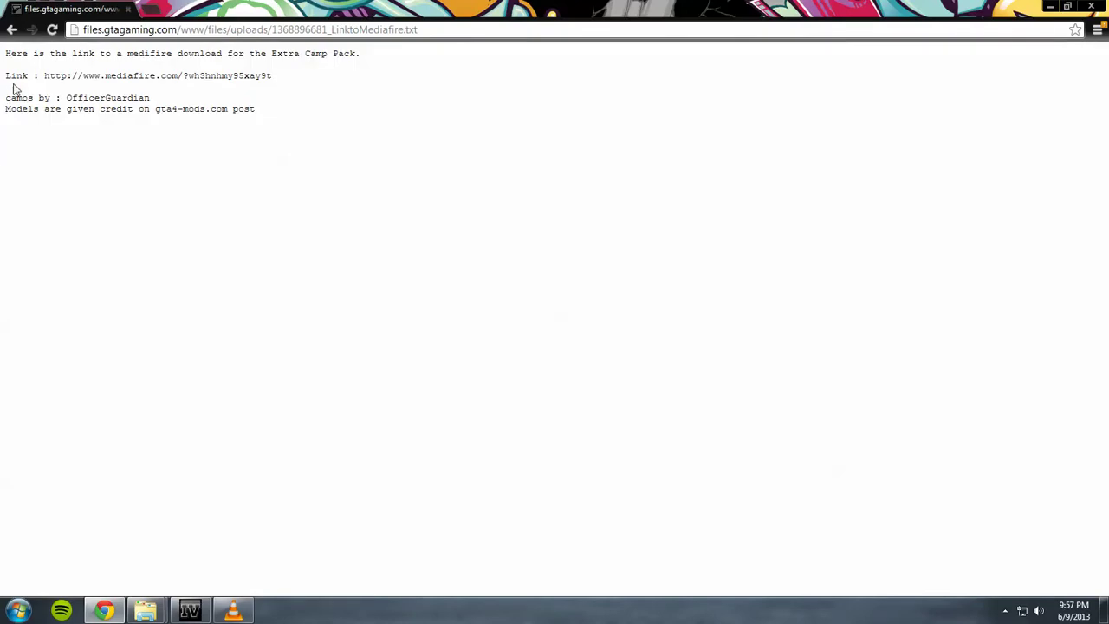
pyautogui.moveTo(273, 78); pyautogui.dragTo(67, 77)
pyautogui.rightClick(43, 76)
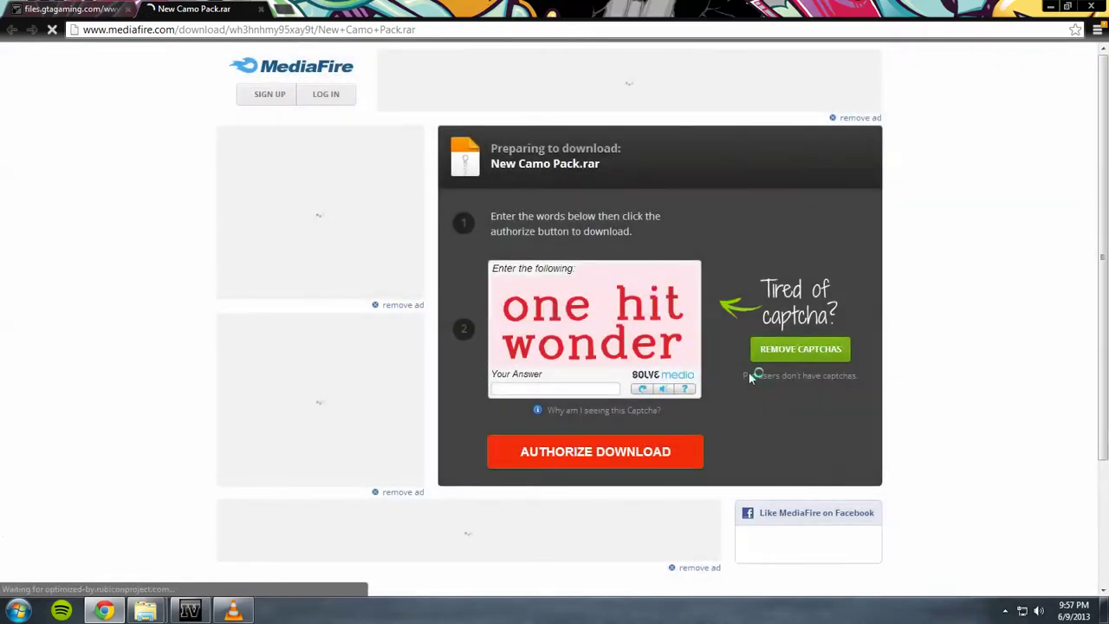
# - Close the MediaFire download page without authorizing the download and return to the Extra Gun Camo Pack page
pyautogui.click(520, 387)
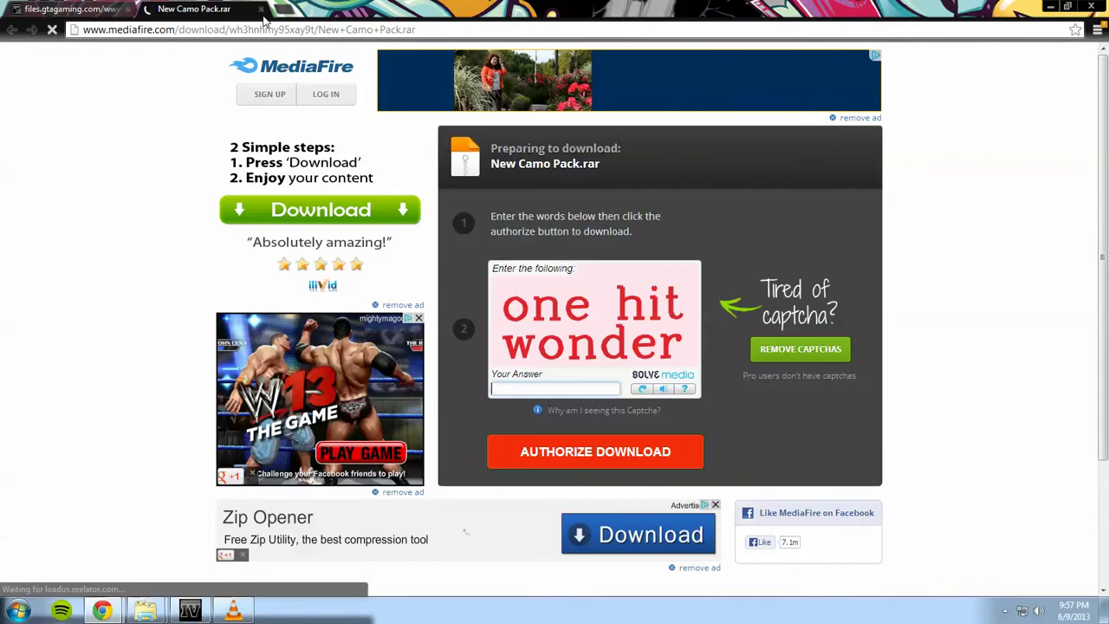
pyautogui.hotkey('ctrl', 'w')
pyautogui.click(11, 30)
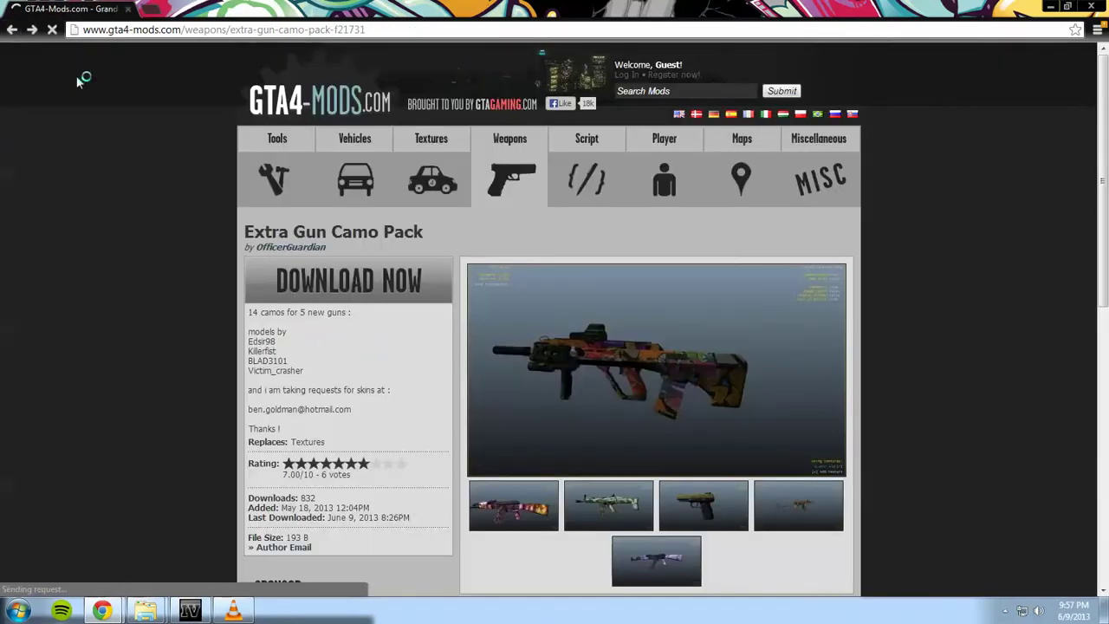
# - Return to the Weapons list and open the download text file of the LK-05 CQC Carbine Concept Rifle mod
pyautogui.click(13, 31)
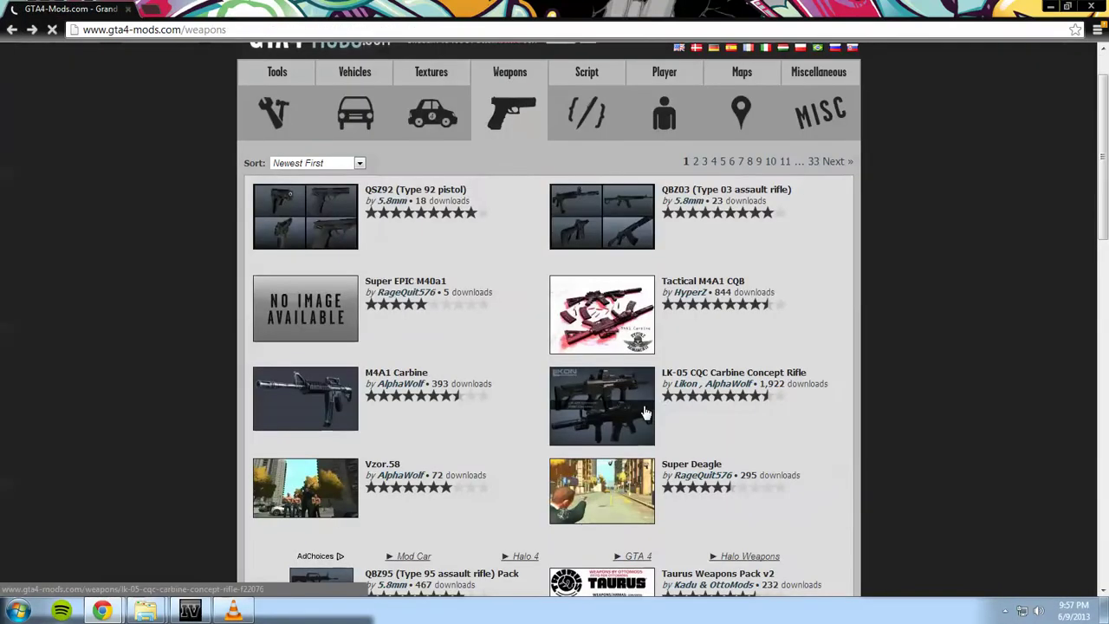
pyautogui.scroll(9, 430, 422)
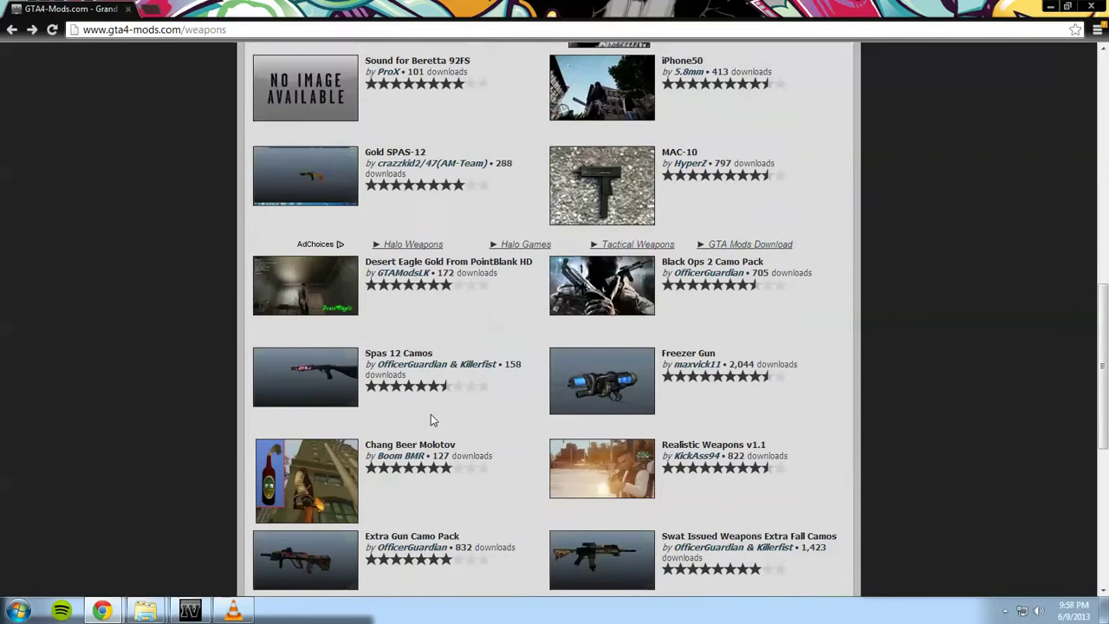
pyautogui.scroll(3, 430, 416)
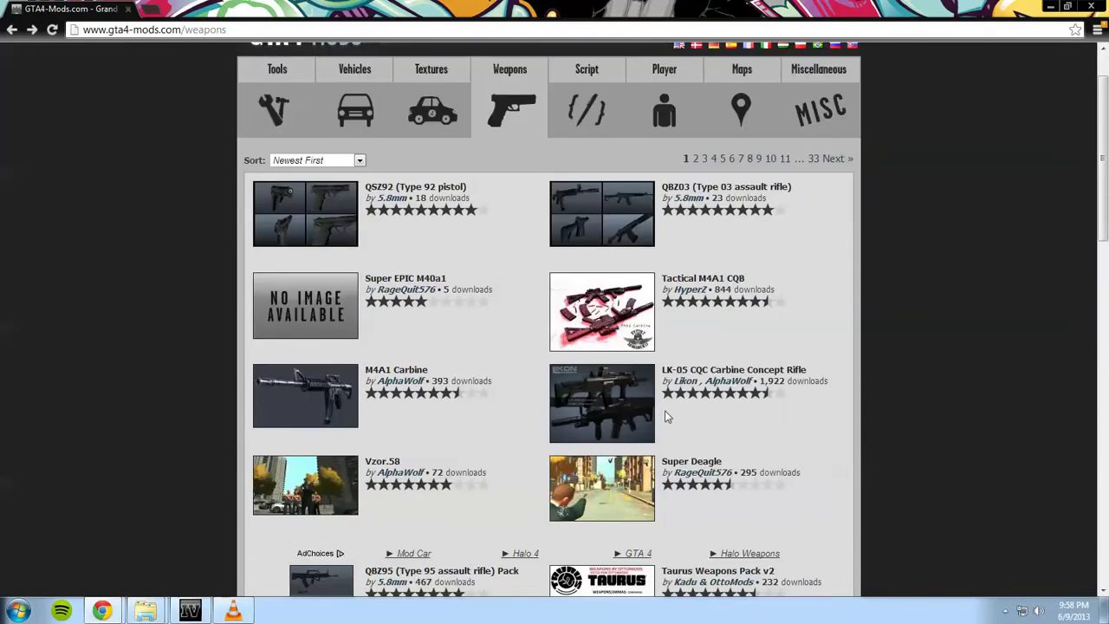
pyautogui.click(715, 370)
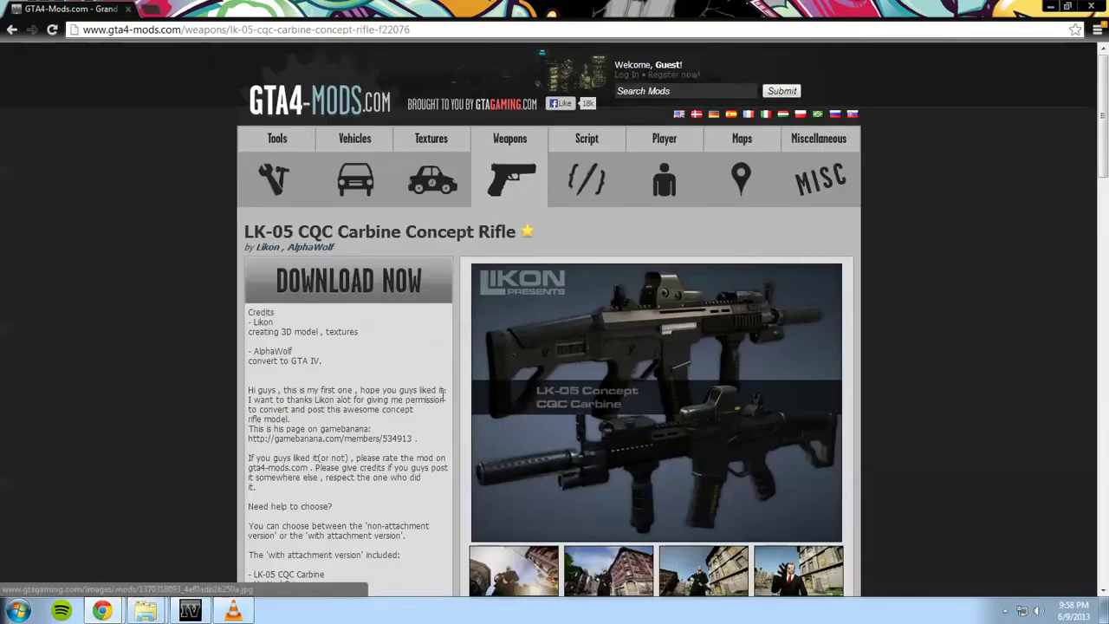
pyautogui.click(384, 303)
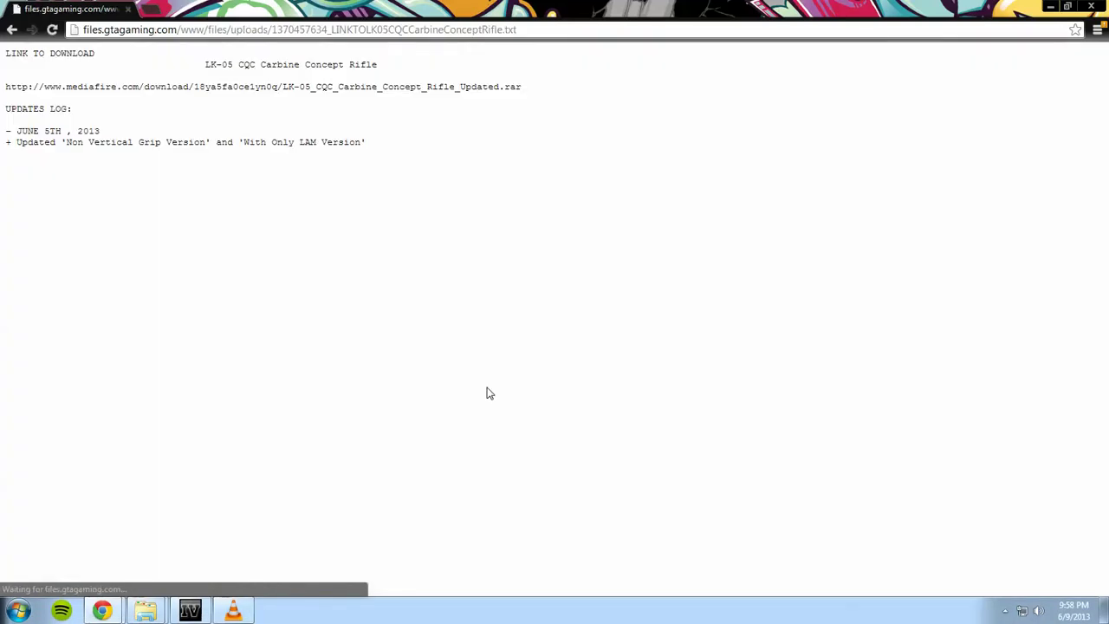
# - Go back to the Weapons list and download the M4A1 Carbine mod from its page
pyautogui.click(13, 29)
pyautogui.click(12, 29)
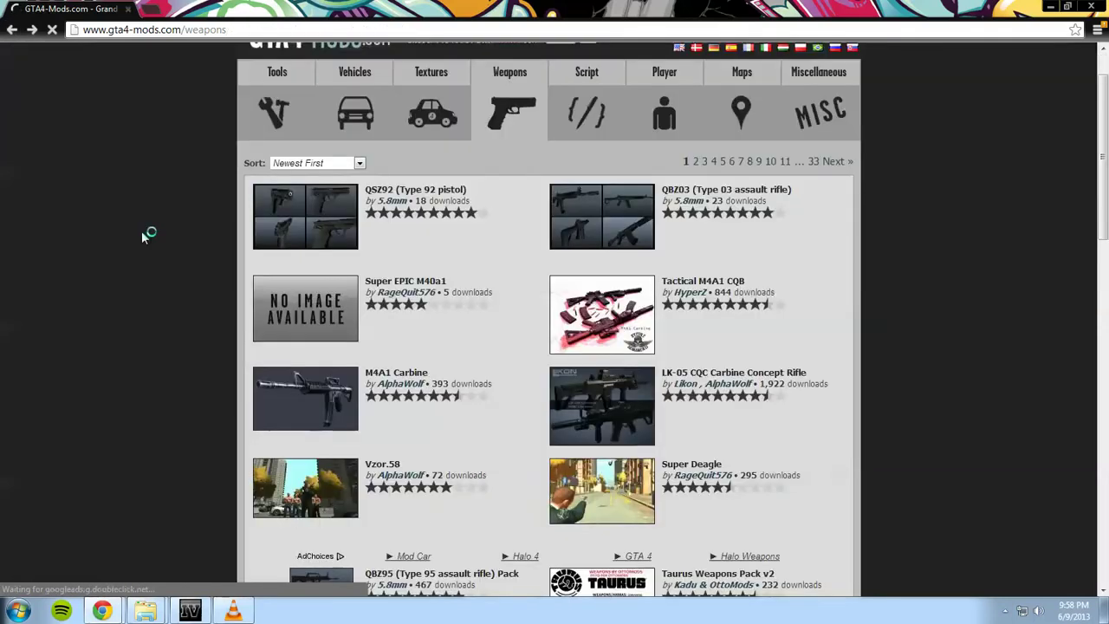
pyautogui.click(273, 384)
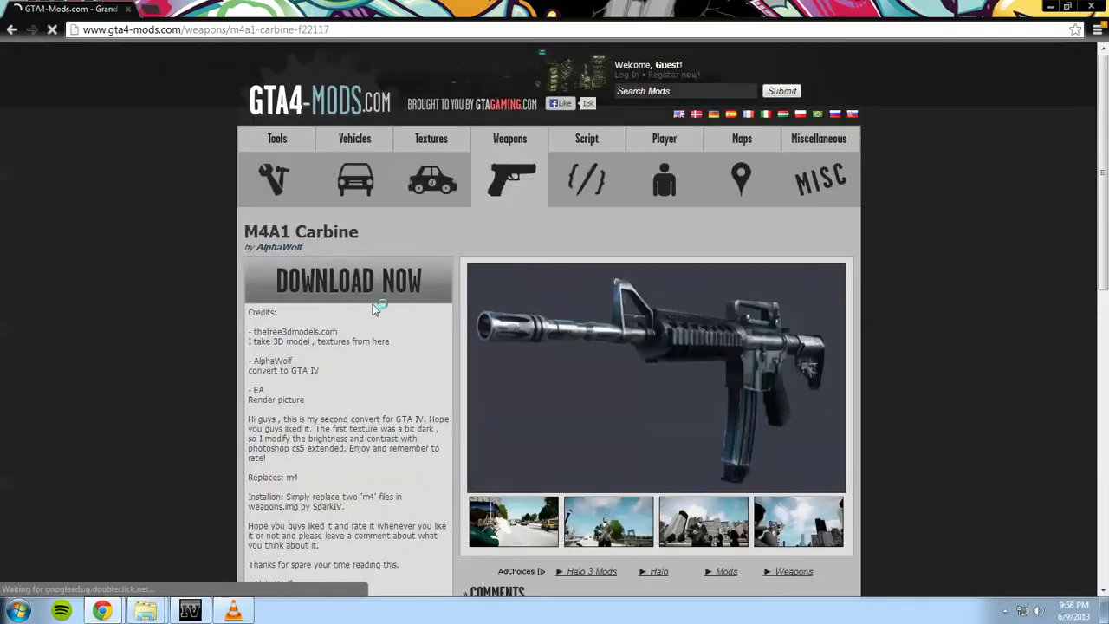
pyautogui.click(374, 307)
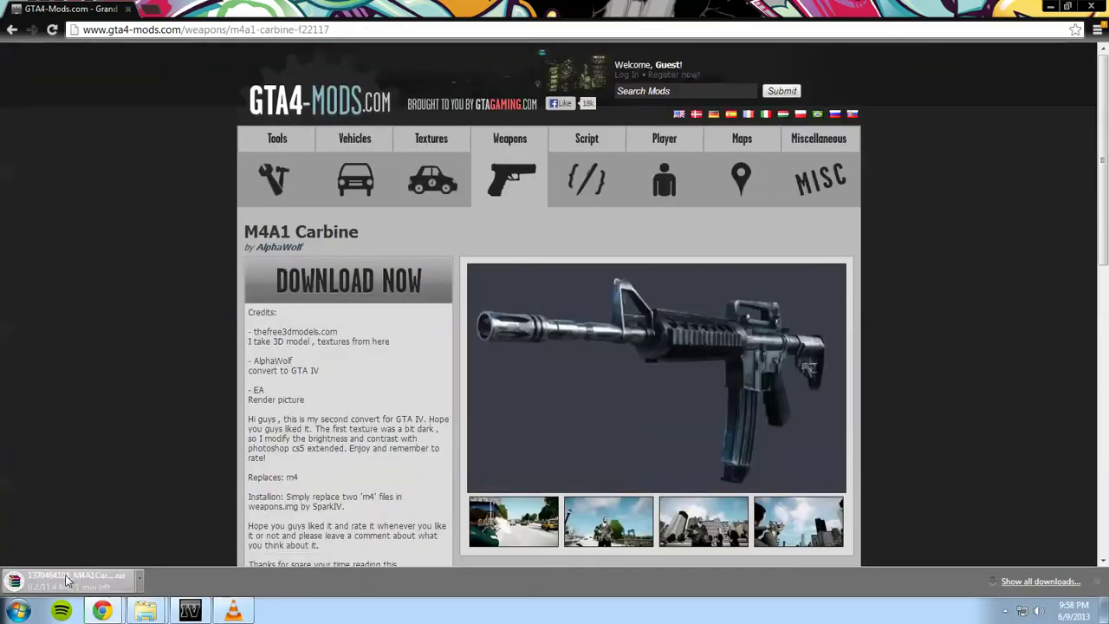
# - Find GTATerminal's Fuel Mod v1 in the Script category and read its features, installation instructions and requirements
pyautogui.click(12, 30)
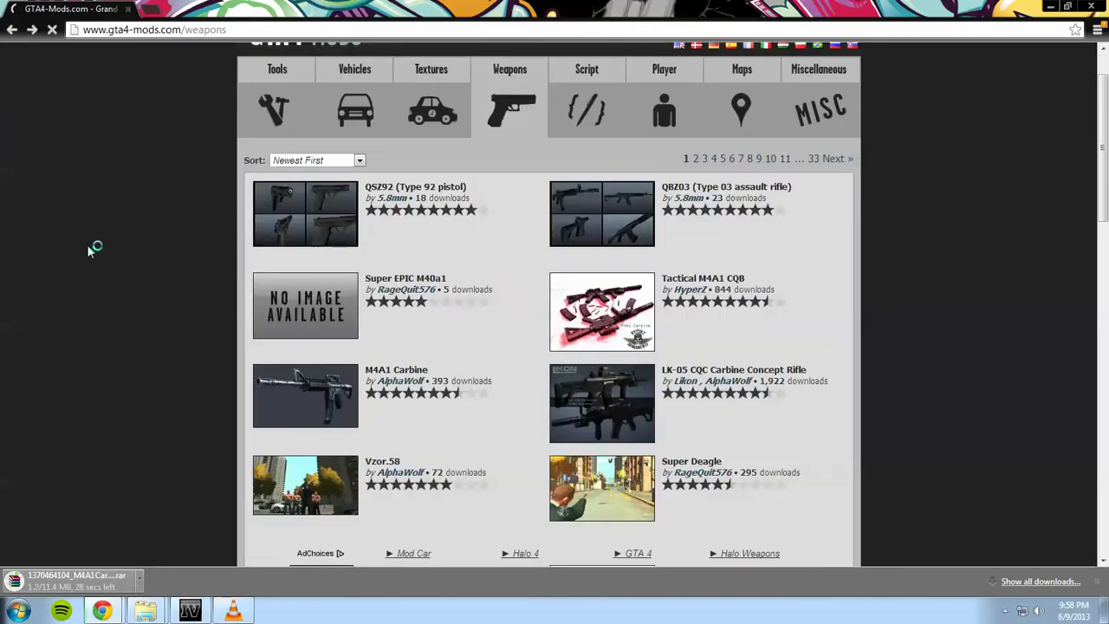
pyautogui.click(593, 105)
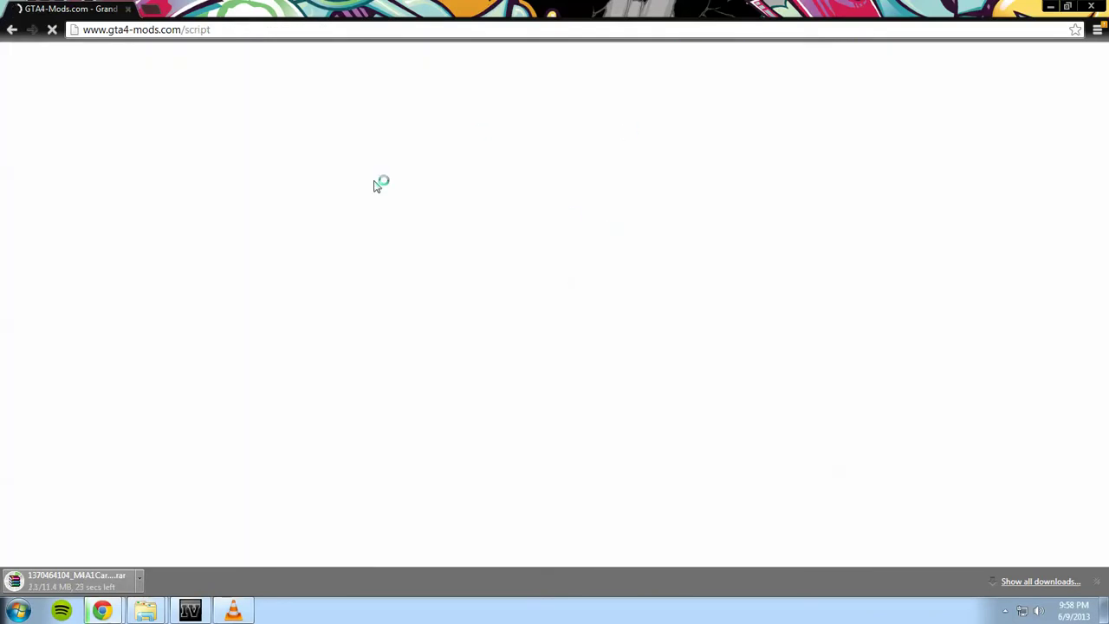
pyautogui.scroll(-2, 511, 272)
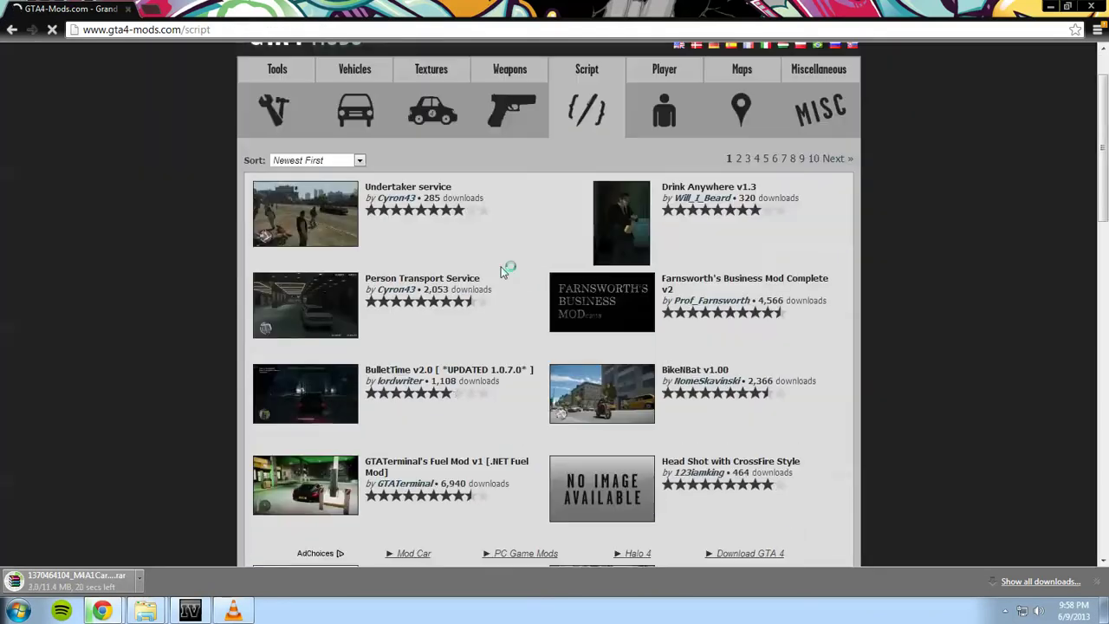
pyautogui.scroll(-3, 500, 273)
pyautogui.scroll(-3, 501, 273)
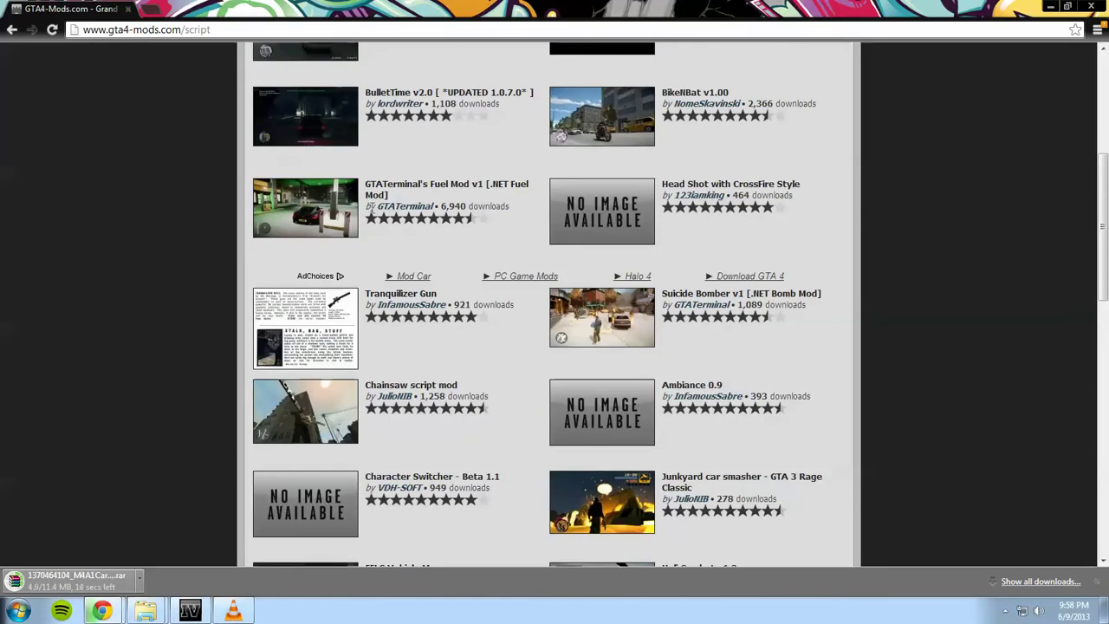
pyautogui.scroll(2, 533, 381)
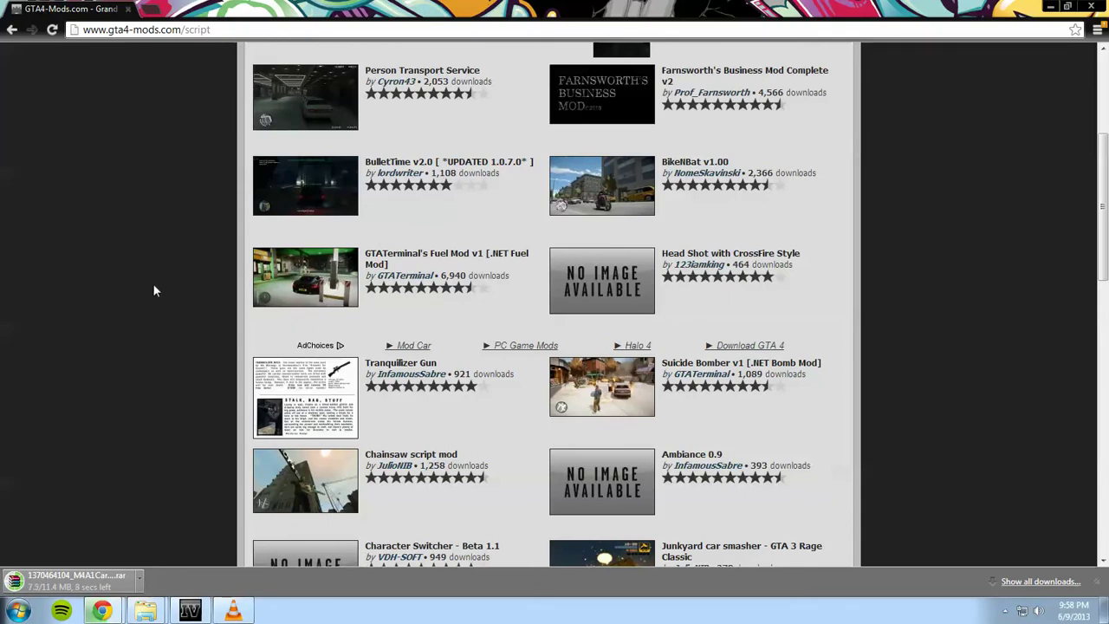
pyautogui.scroll(-3, 154, 290)
pyautogui.scroll(2, 163, 289)
pyautogui.click(328, 208)
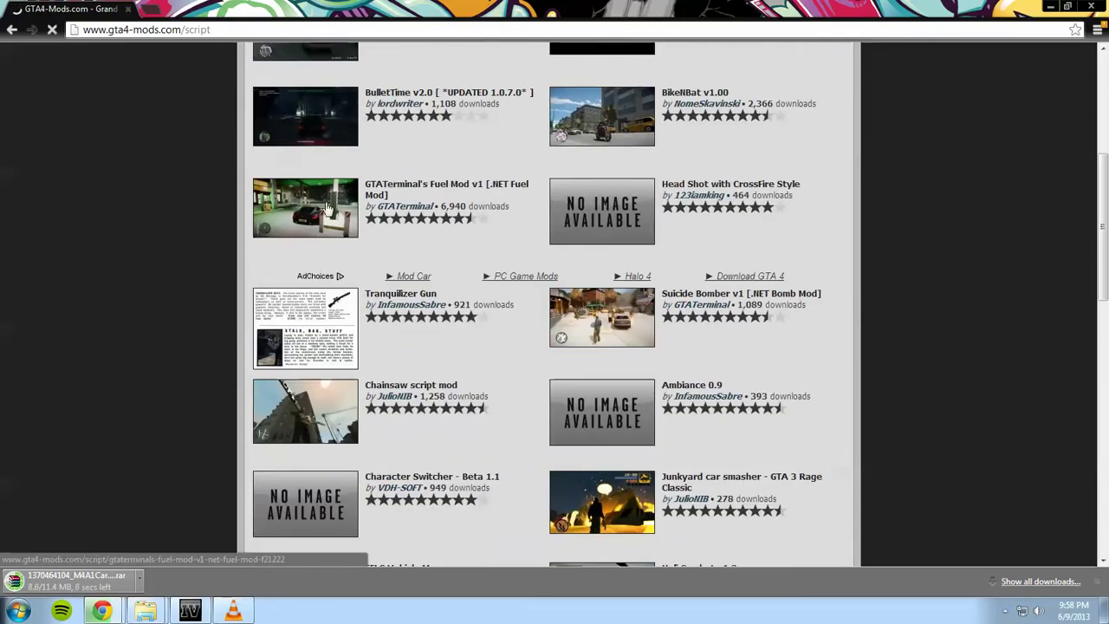
pyautogui.scroll(-2, 299, 313)
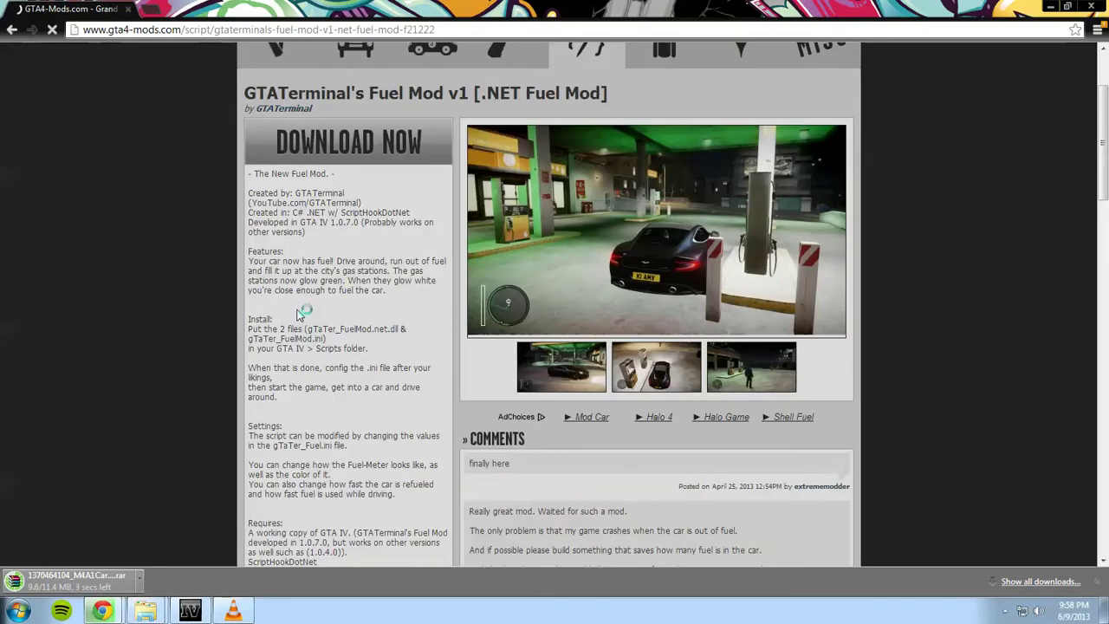
pyautogui.scroll(-3, 327, 299)
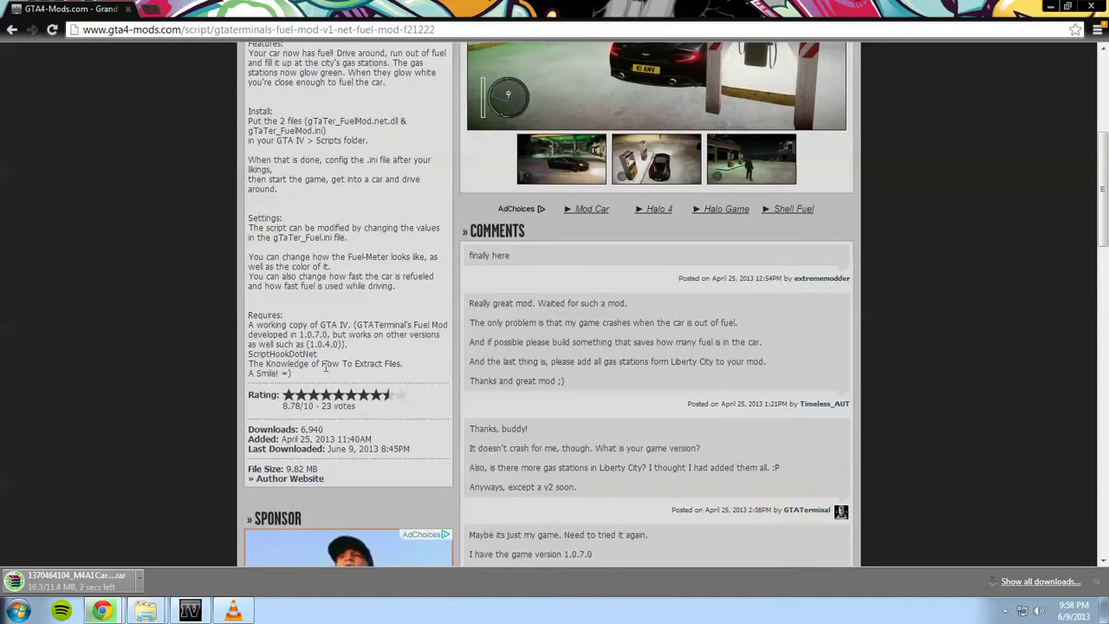
pyautogui.scroll(5, 329, 366)
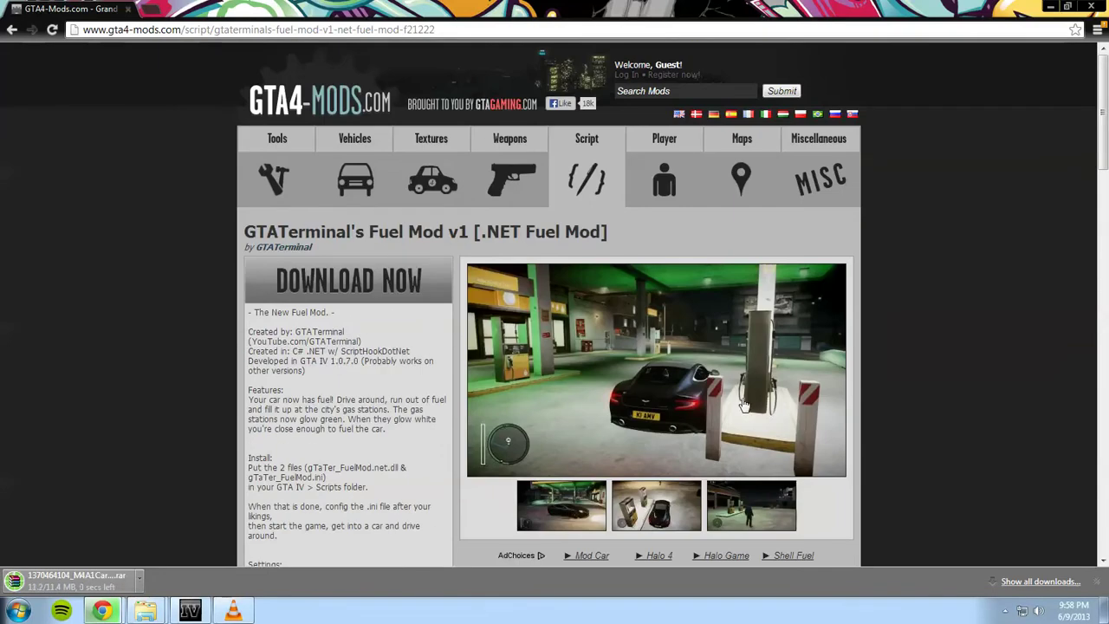
# - Return to the Script list and look through the mods on its first page
pyautogui.click(13, 29)
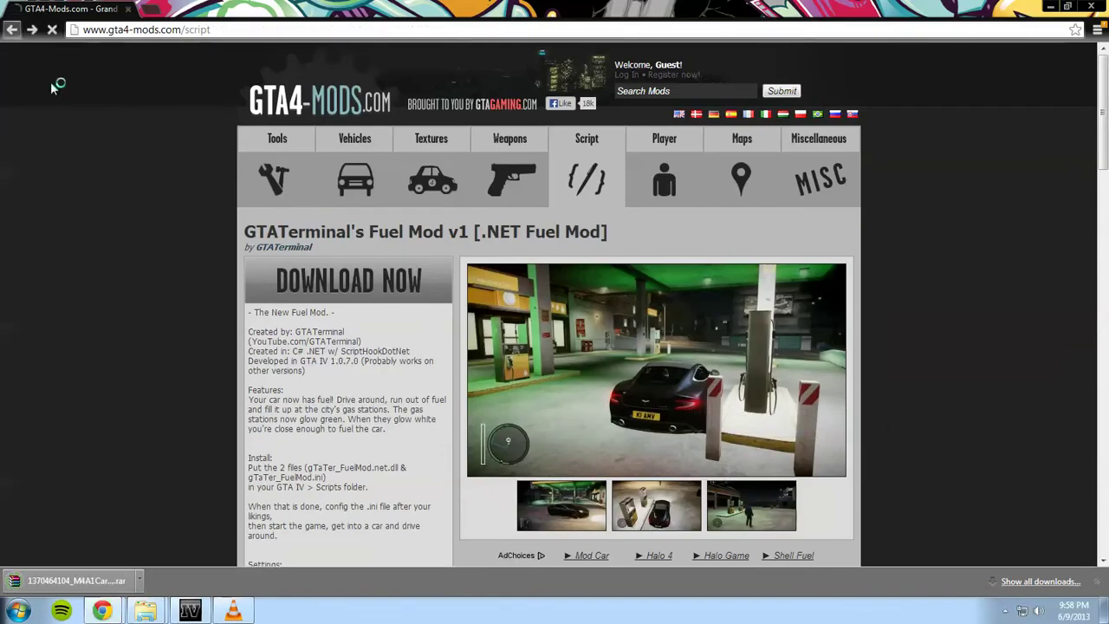
pyautogui.scroll(-4, 227, 230)
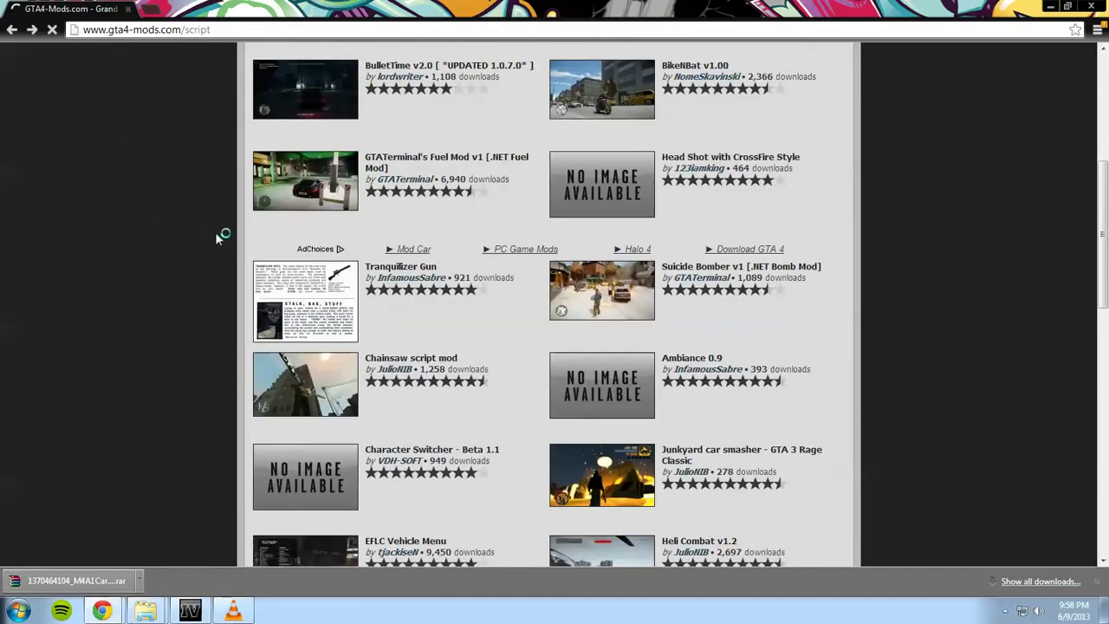
pyautogui.scroll(-2, 215, 231)
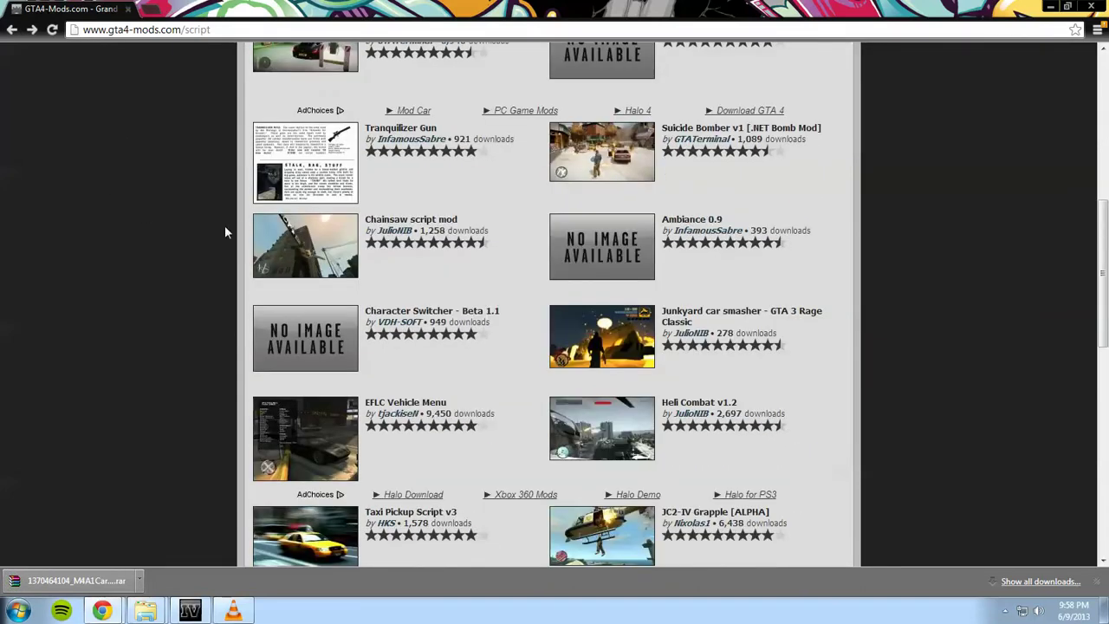
pyautogui.scroll(-2, 224, 232)
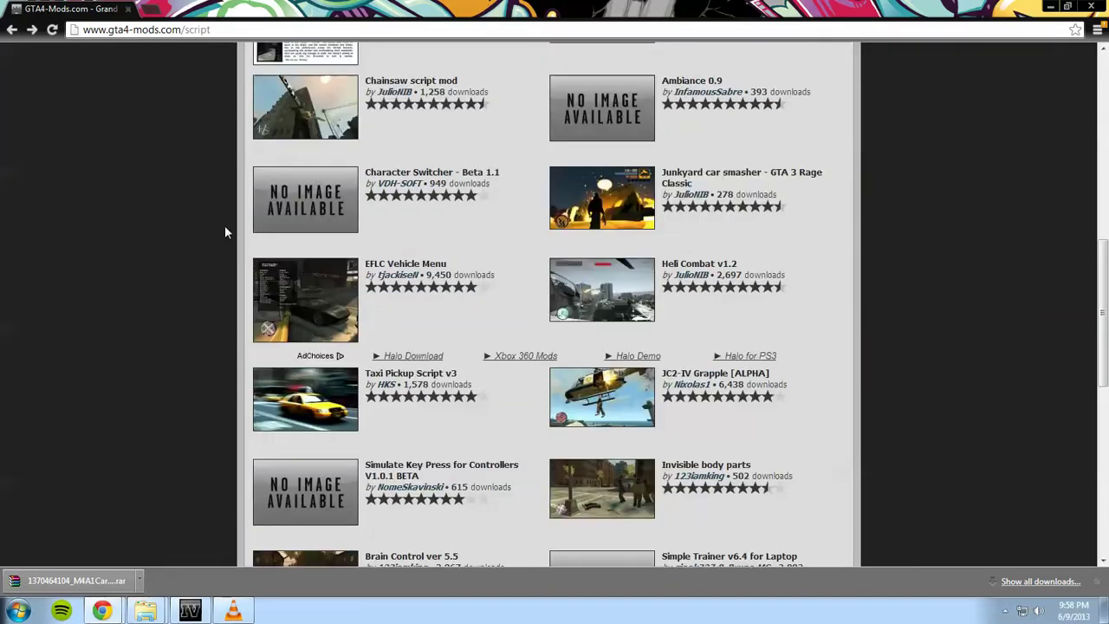
pyautogui.scroll(-5, 200, 237)
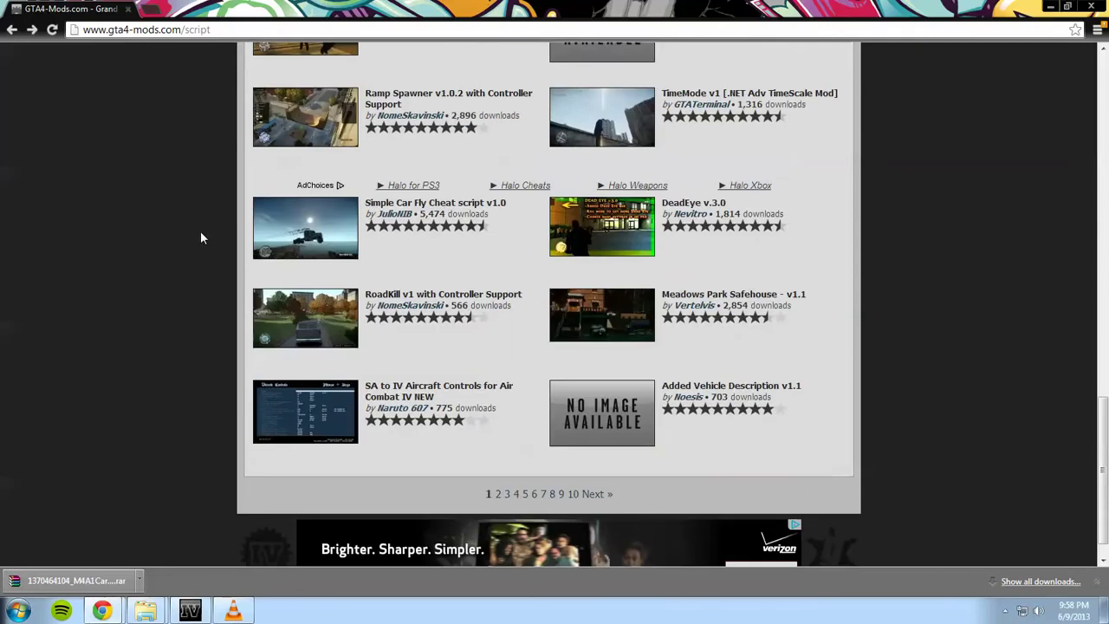
pyautogui.scroll(10, 200, 231)
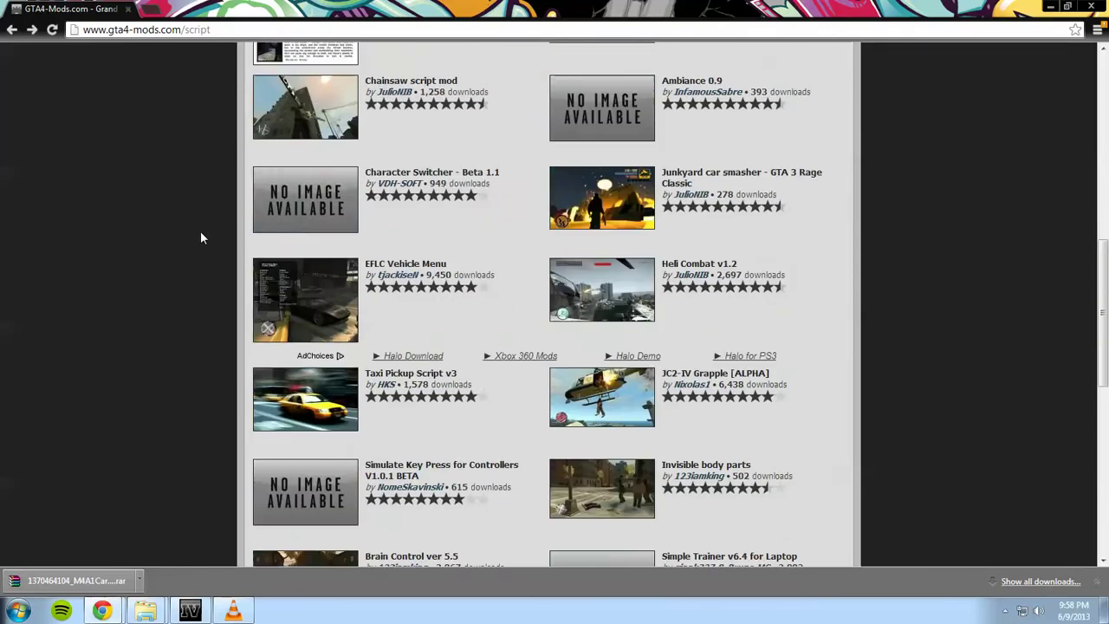
pyautogui.scroll(10, 200, 231)
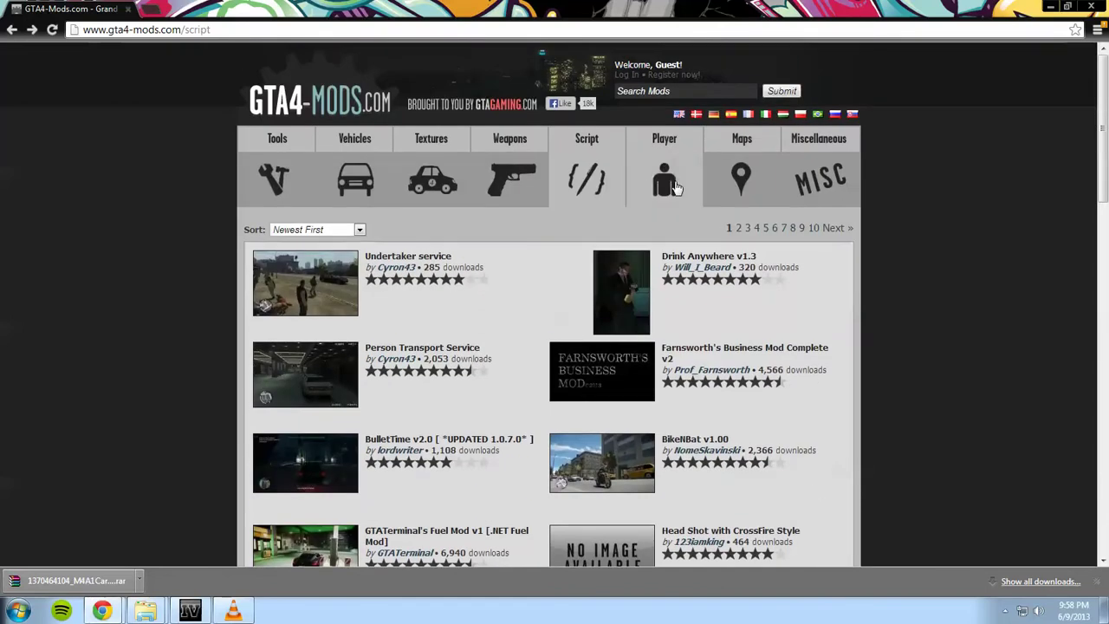
# - Browse the Player category and download the Army Ranger Jacket mod from its page
pyautogui.click(641, 174)
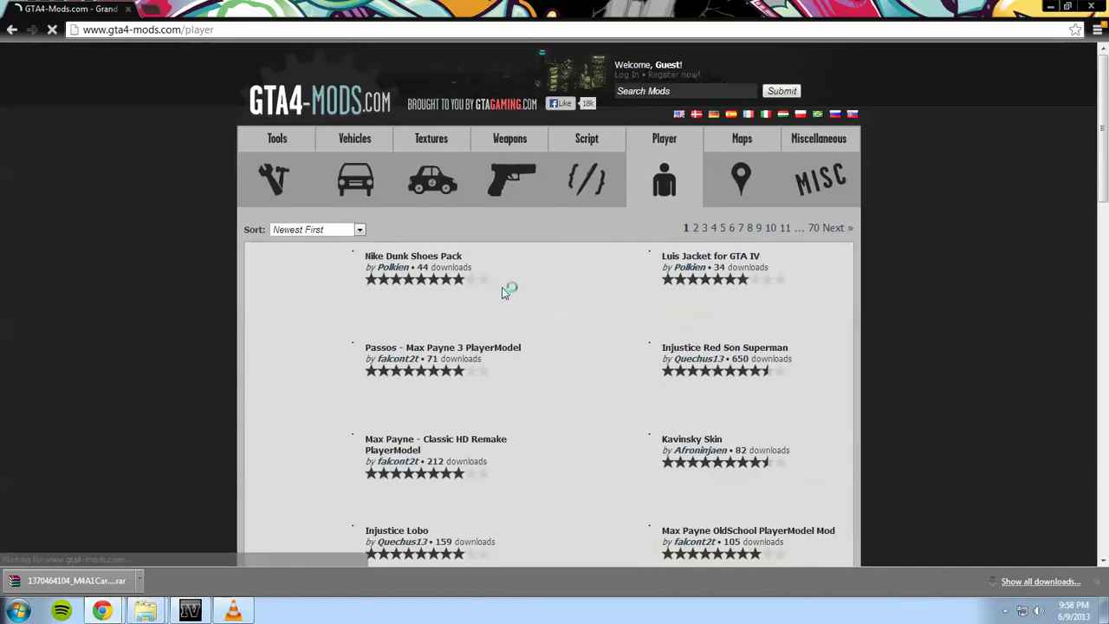
pyautogui.scroll(-2, 315, 318)
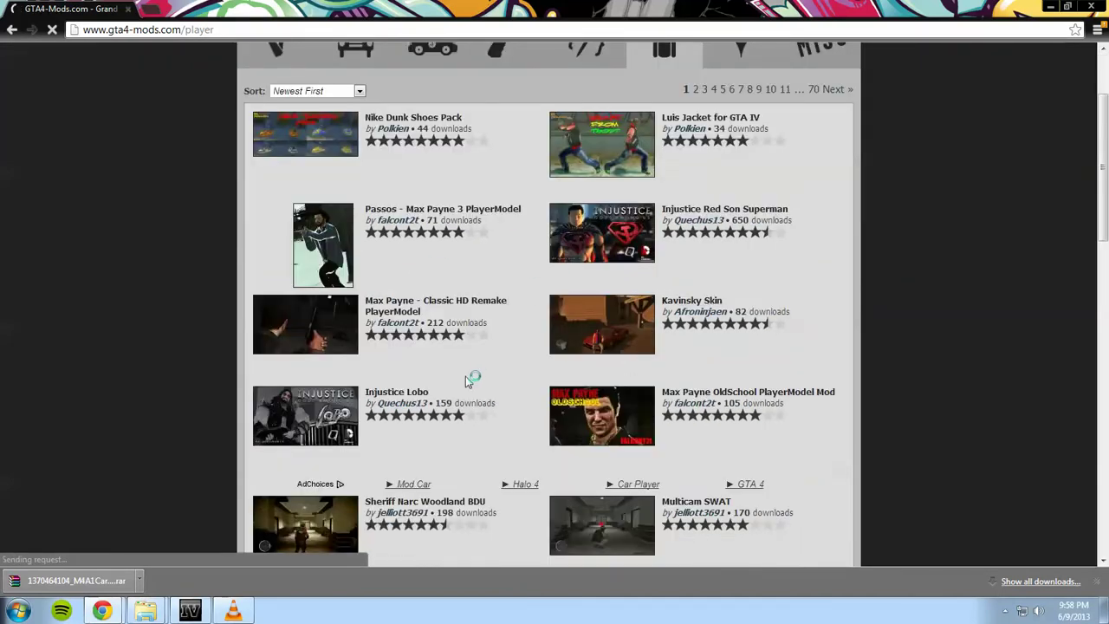
pyautogui.scroll(-3, 465, 376)
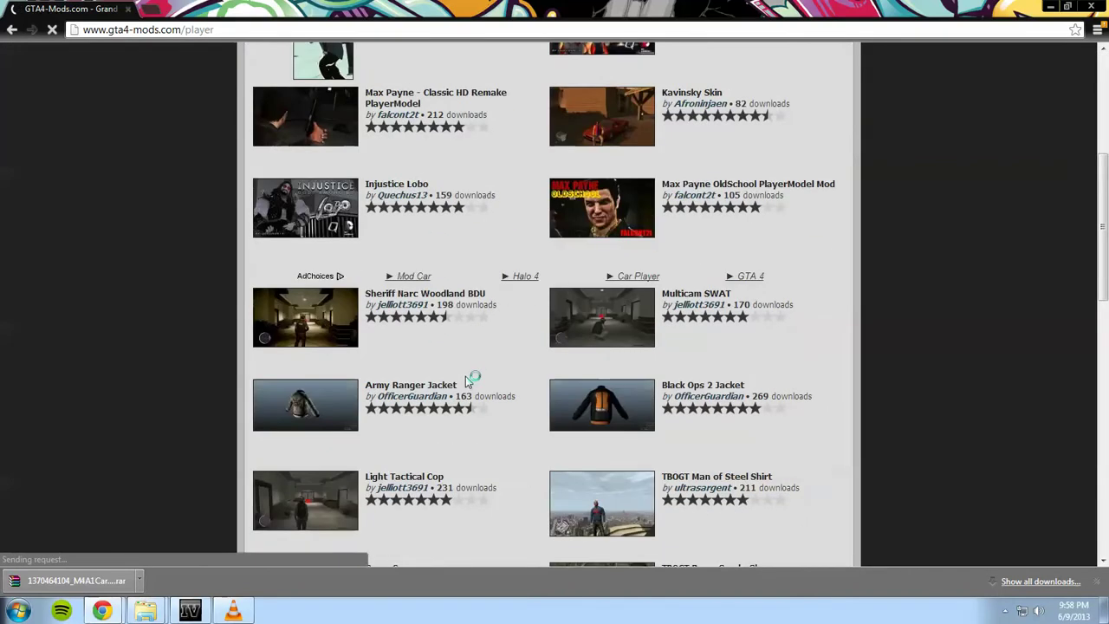
pyautogui.click(324, 396)
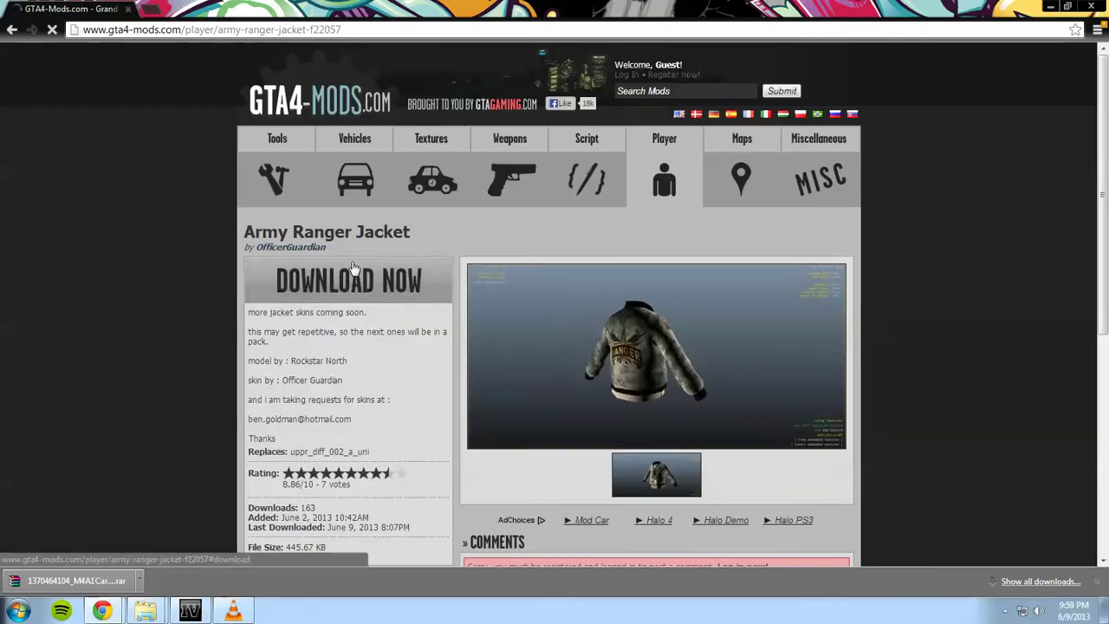
pyautogui.click(353, 267)
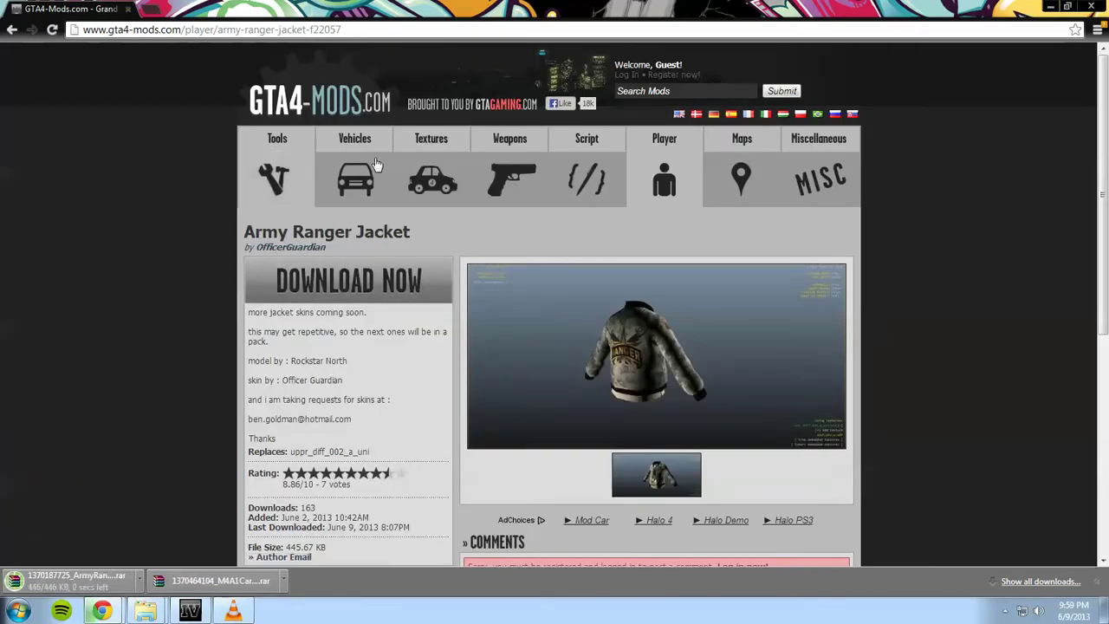
# - Browse the Maps category and open the Beach Crawl mod page to view its description
pyautogui.click(741, 177)
pyautogui.scroll(-3, 521, 229)
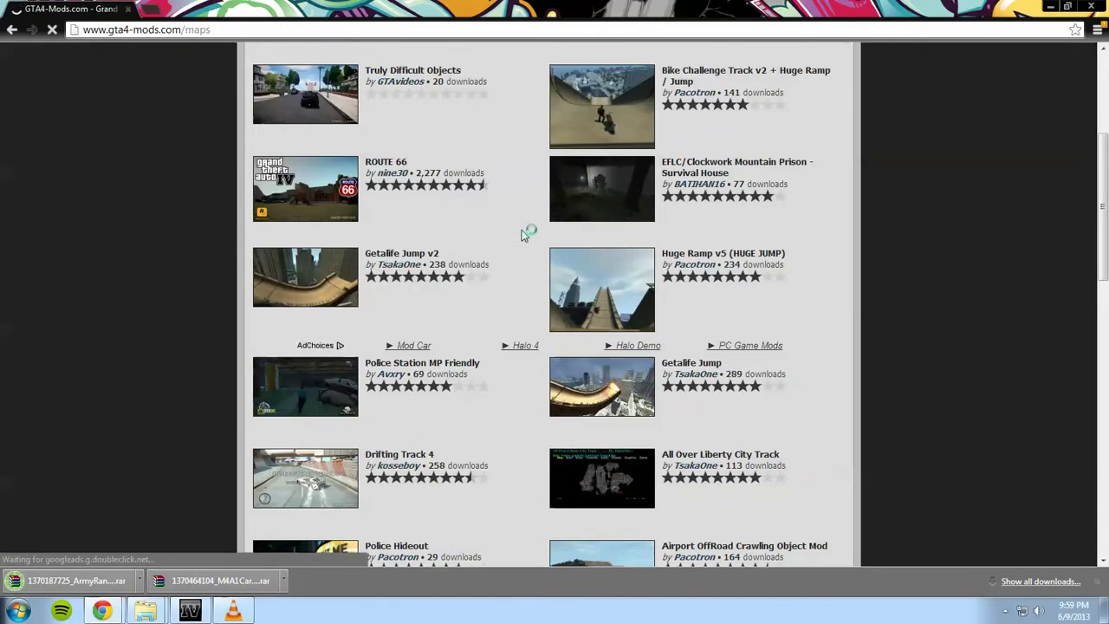
pyautogui.scroll(-1, 522, 230)
pyautogui.scroll(-1, 352, 259)
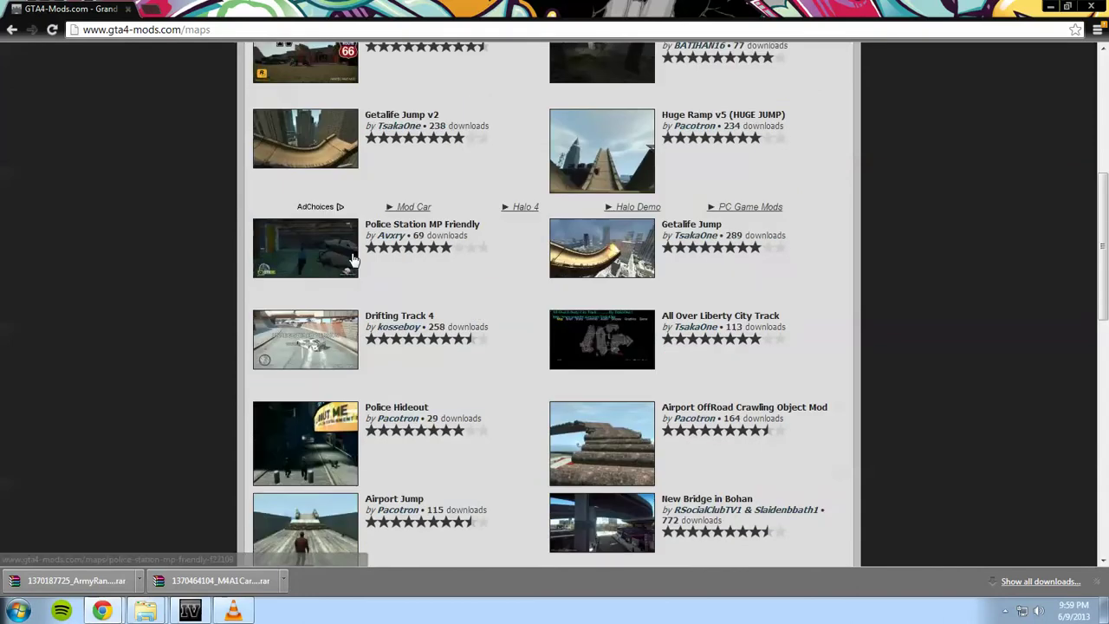
pyautogui.scroll(-3, 353, 258)
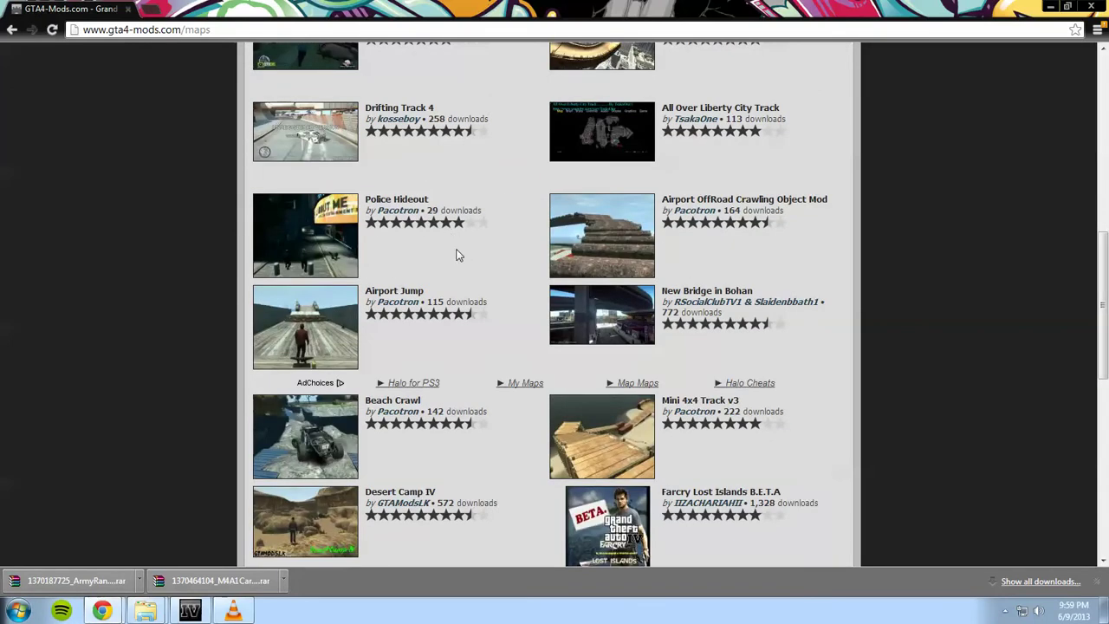
pyautogui.scroll(-3, 459, 255)
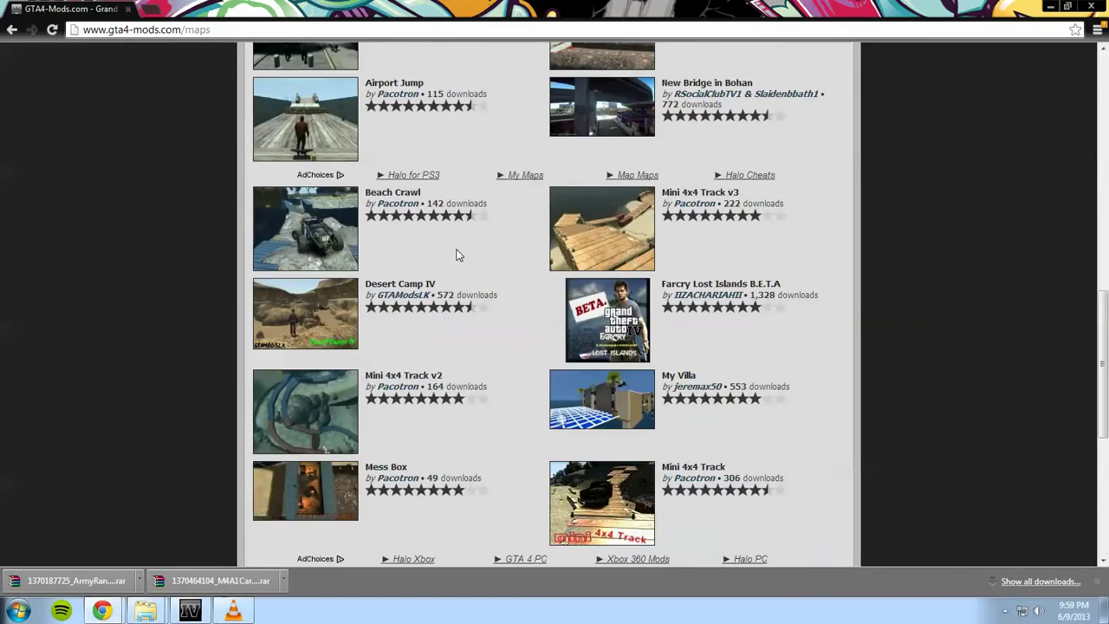
pyautogui.click(391, 231)
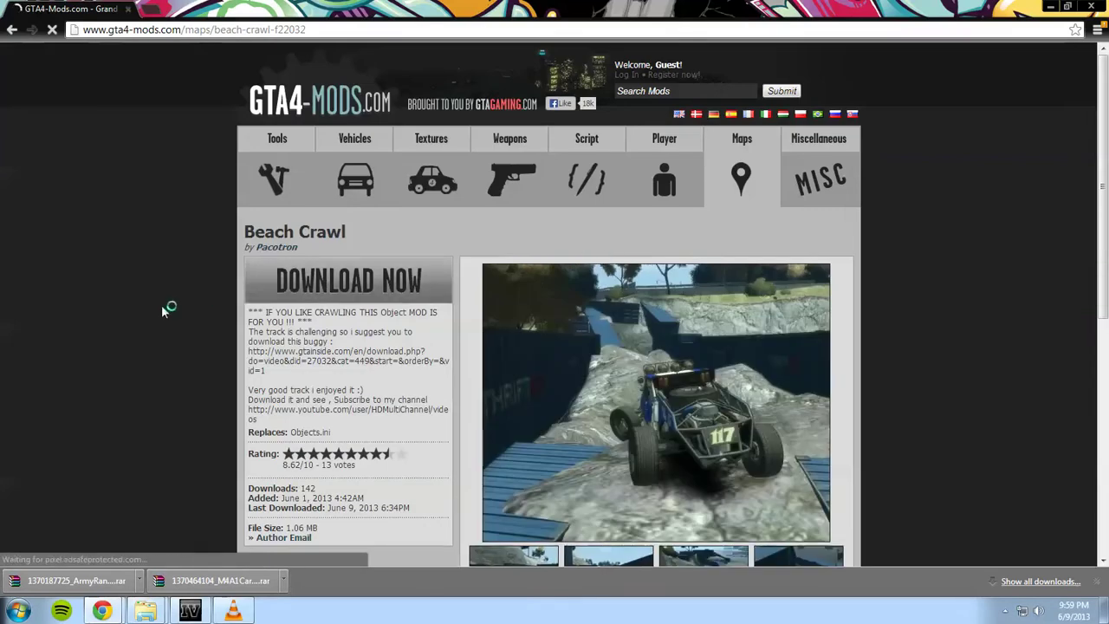
pyautogui.scroll(-1, 160, 306)
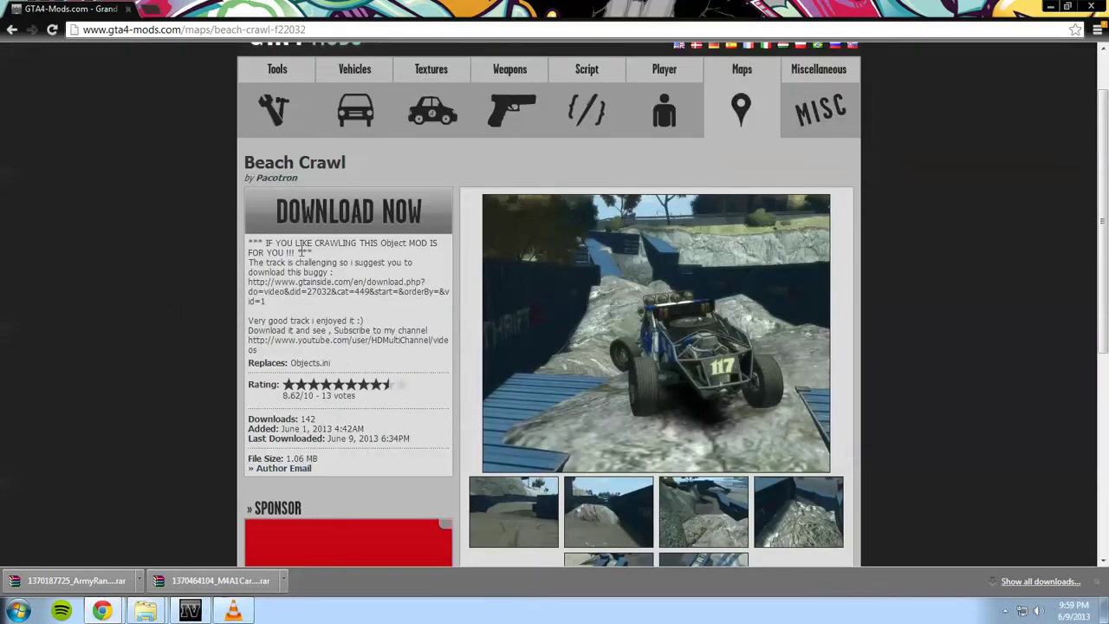
# - Download the Beach Crawl mod, then close the GTA4-Mods.com page and the pop-up advertising window
pyautogui.click(325, 215)
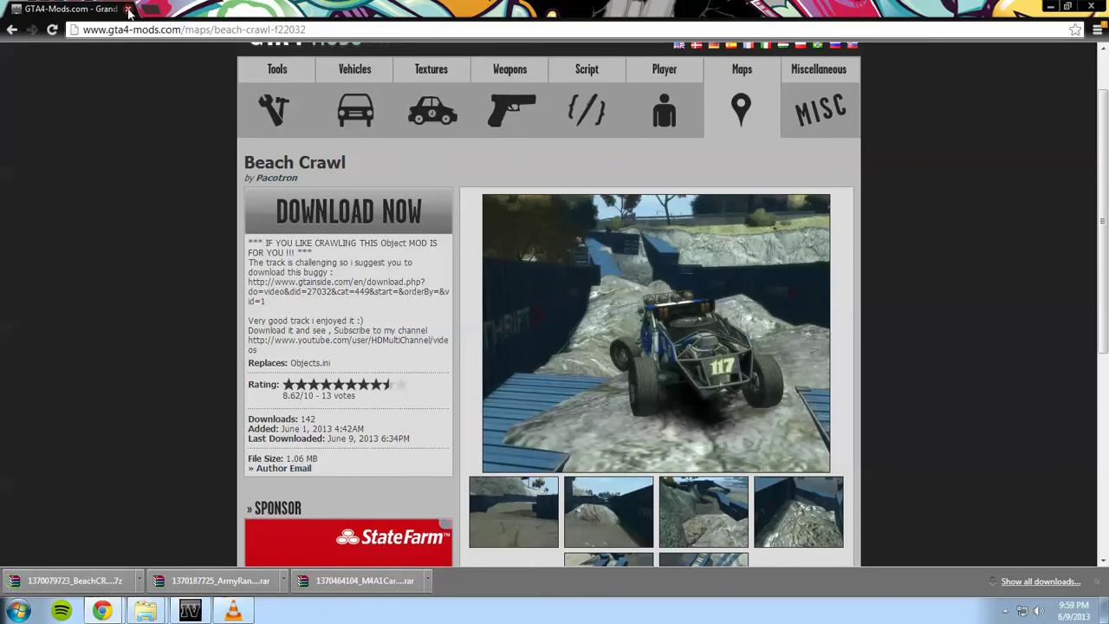
pyautogui.click(129, 10)
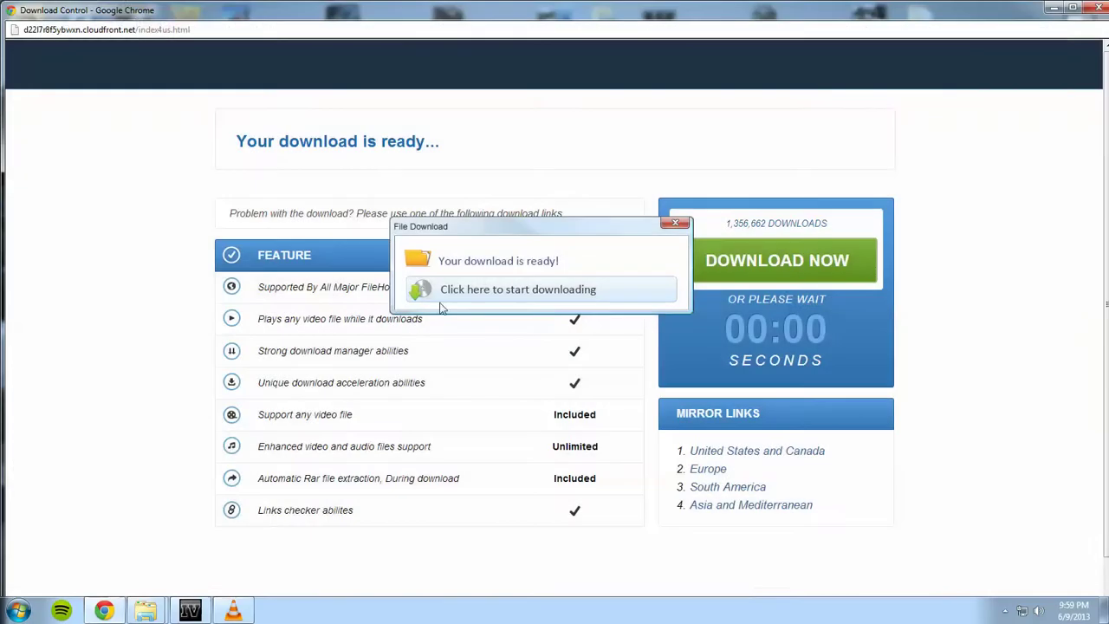
pyautogui.click(668, 224)
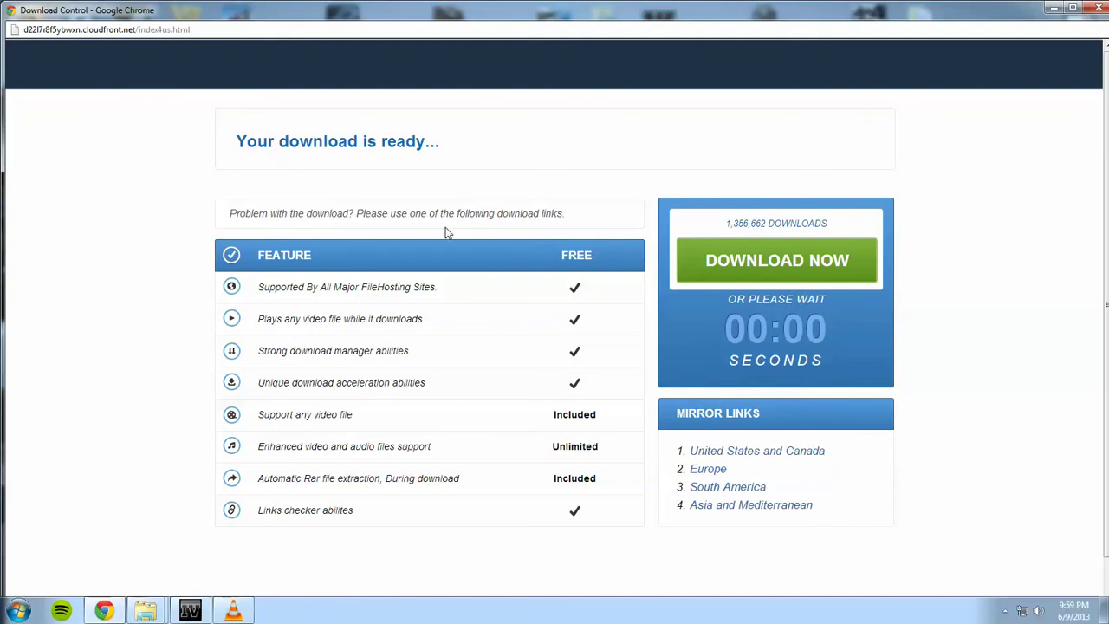
pyautogui.click(1099, 8)
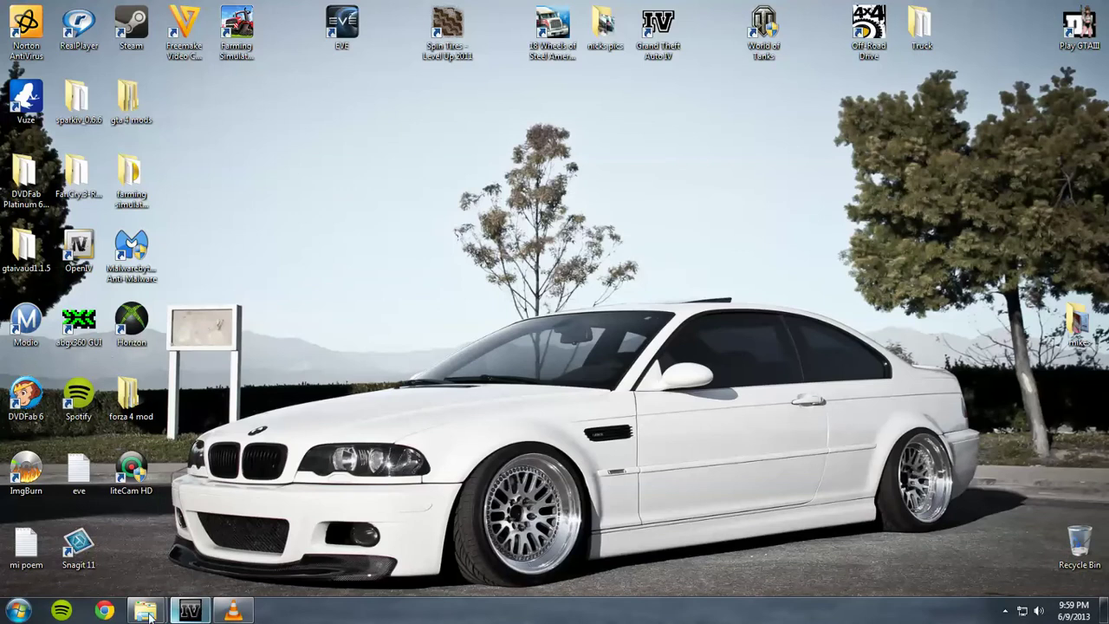
# - Play the Akon "I'm So Paid" video from the Akon - Freedom folder in VLC at 52% volume, skip to about 0:13, and show the desktop
pyautogui.moveTo(147, 613)
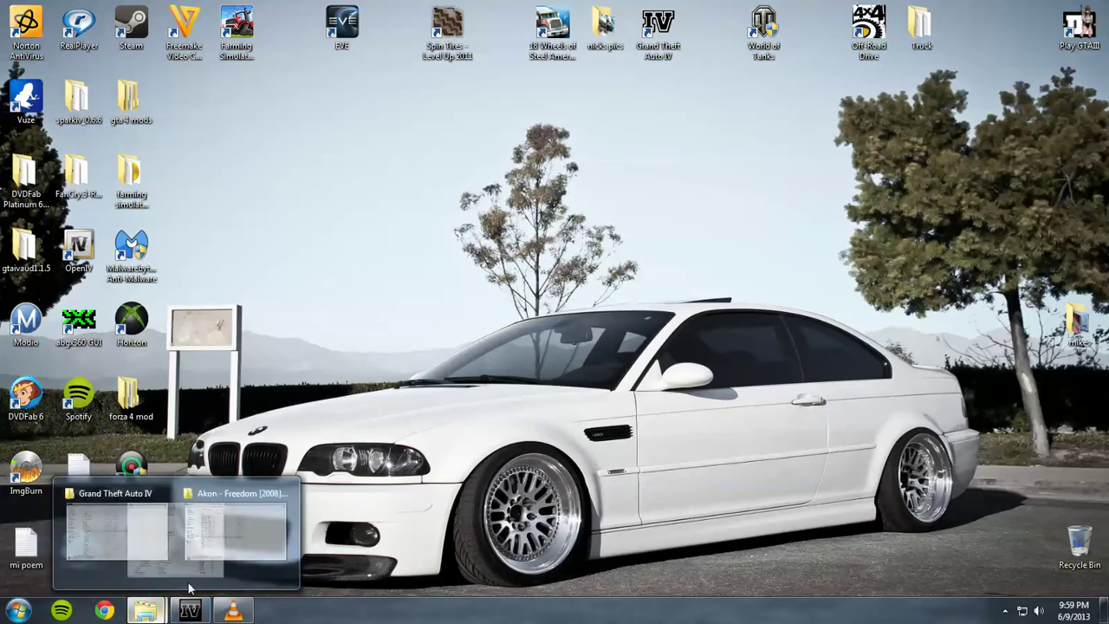
pyautogui.click(260, 519)
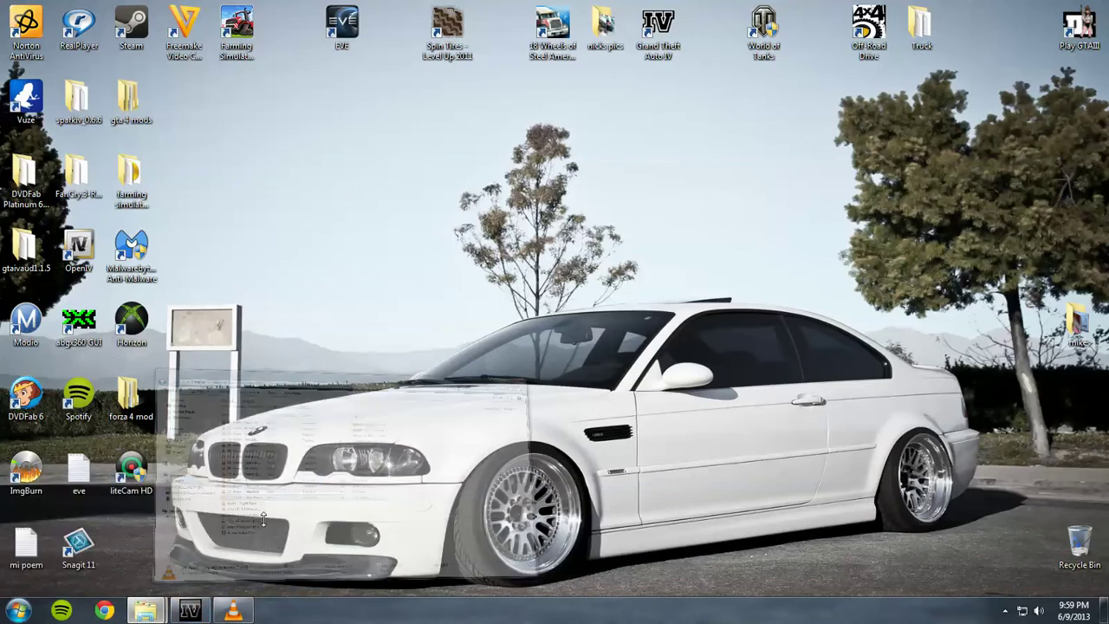
pyautogui.doubleClick(364, 387)
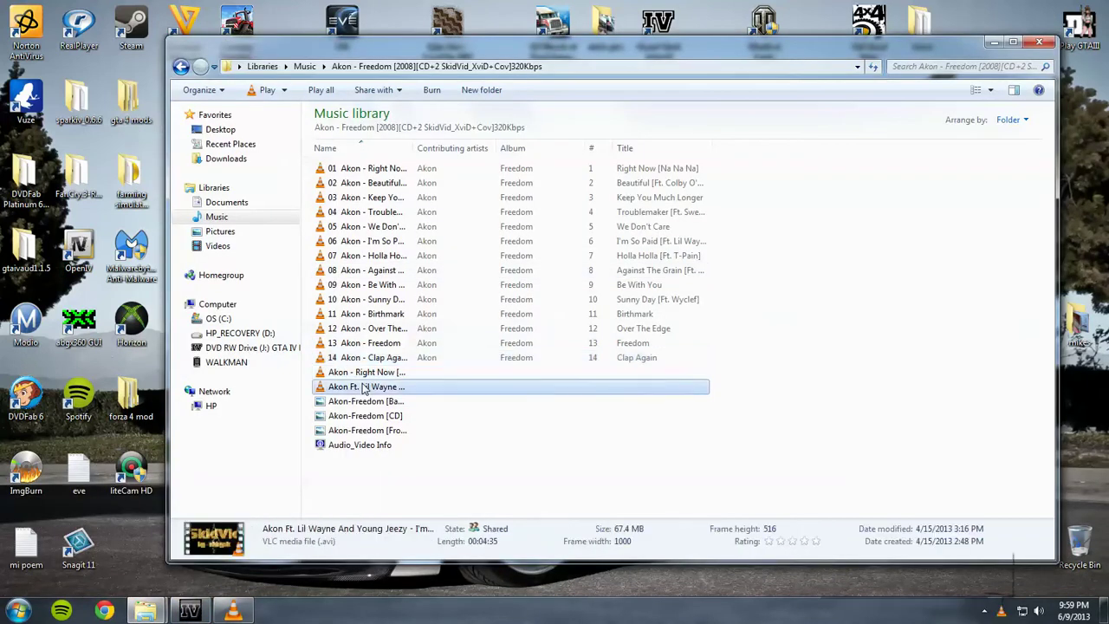
pyautogui.click(1038, 45)
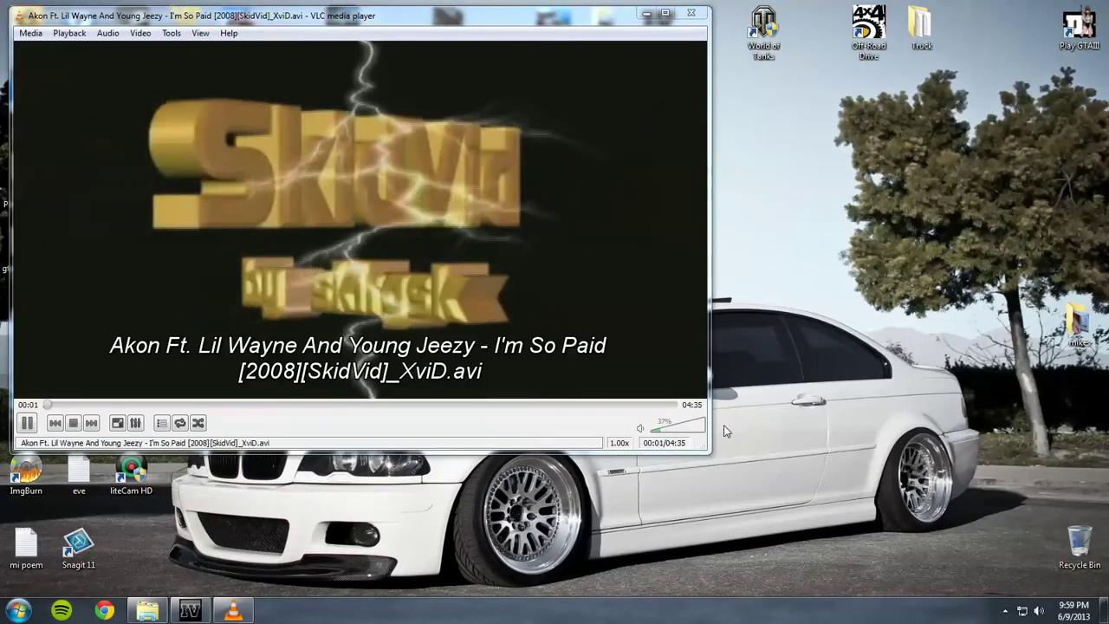
pyautogui.click(672, 426)
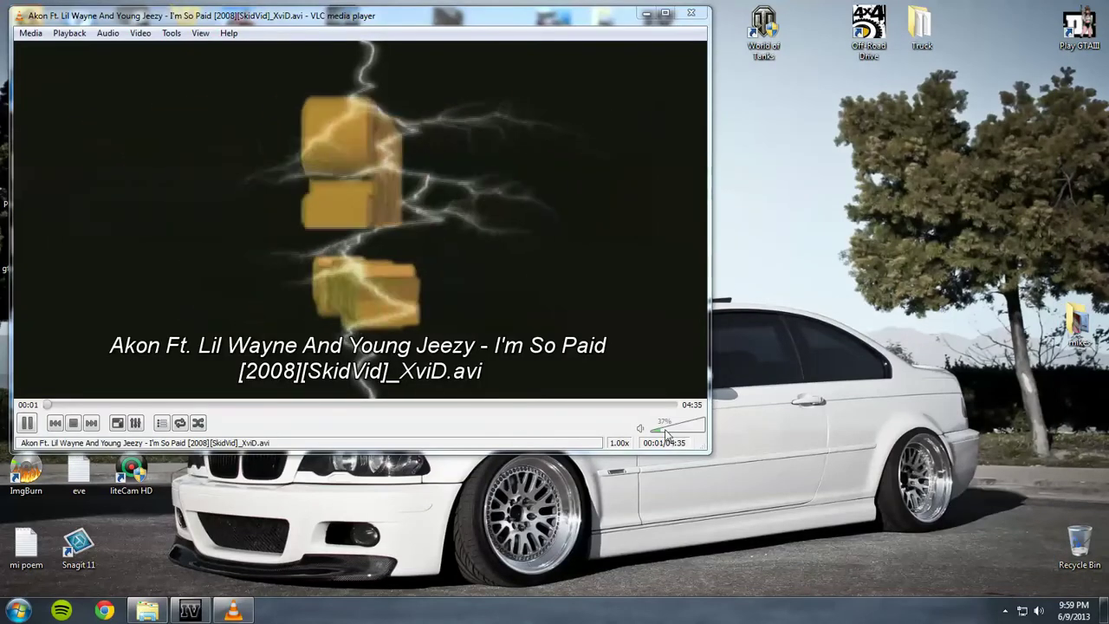
pyautogui.click(74, 403)
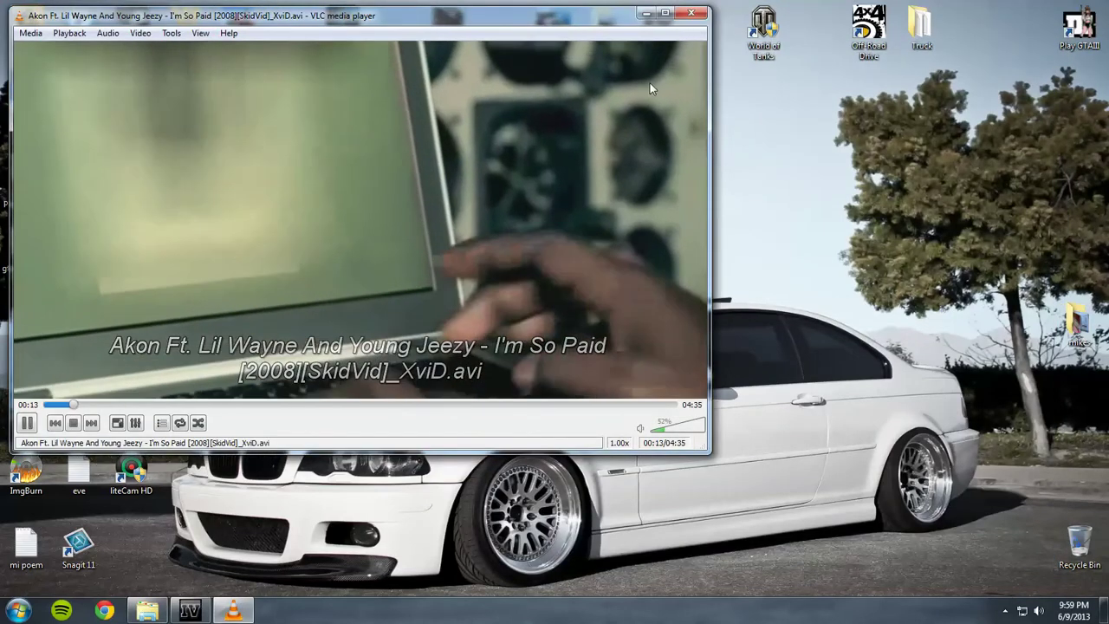
pyautogui.press('super+d')
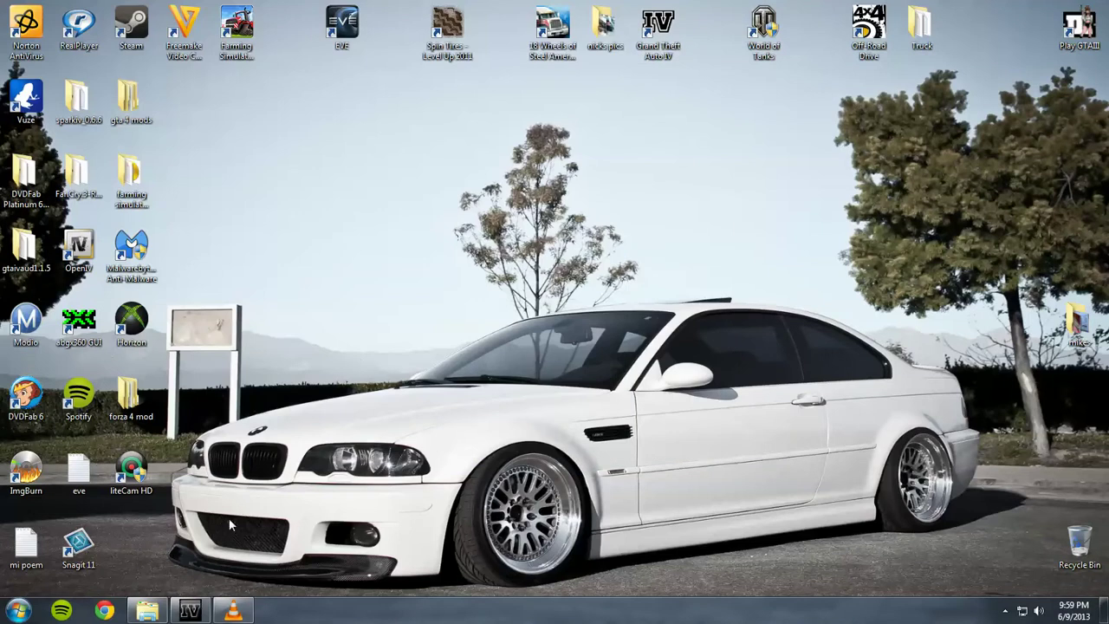
# - Briefly bring up SparkIV and hide it again, then open the Downloads folder inside the personal user folder
pyautogui.click(190, 611)
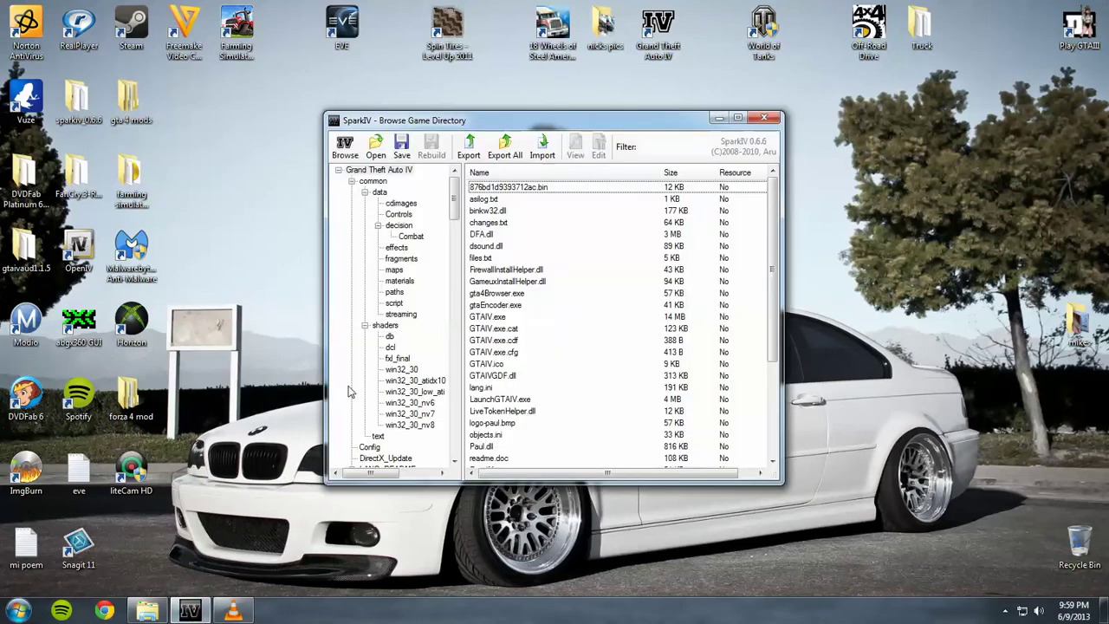
pyautogui.click(189, 610)
pyautogui.press('super')
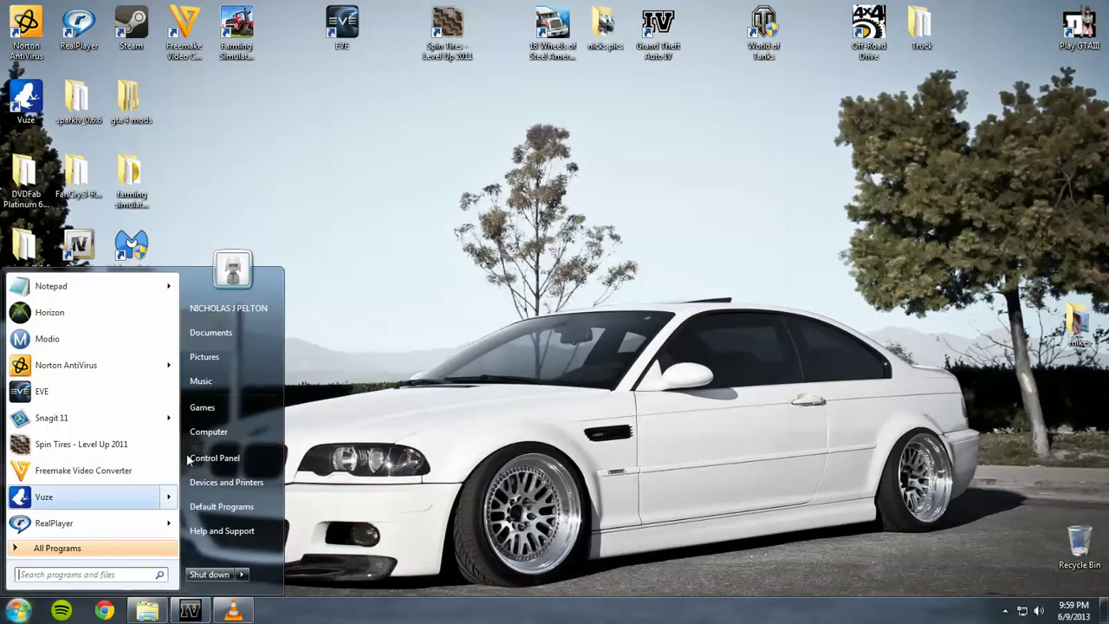
pyautogui.press('super')
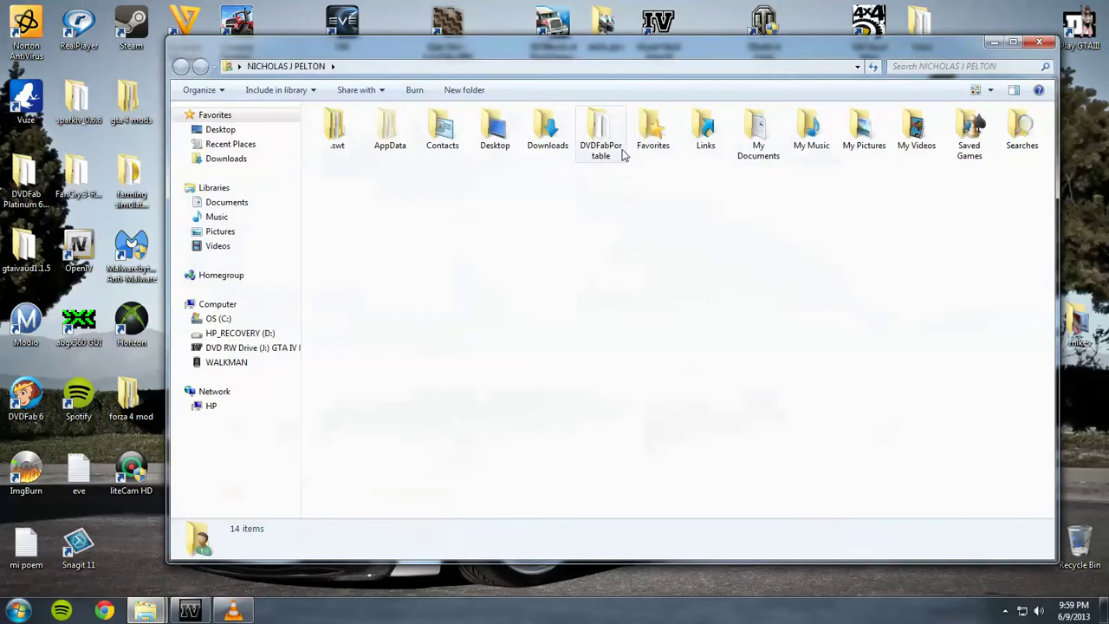
pyautogui.doubleClick(555, 138)
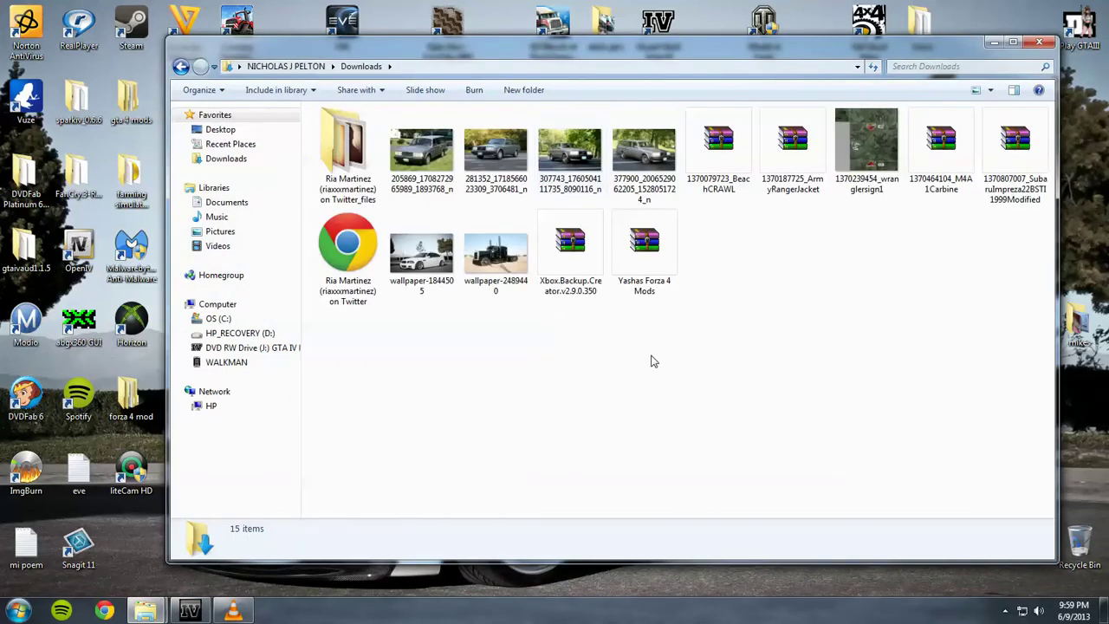
pyautogui.rightClick(723, 156)
pyautogui.click(760, 177)
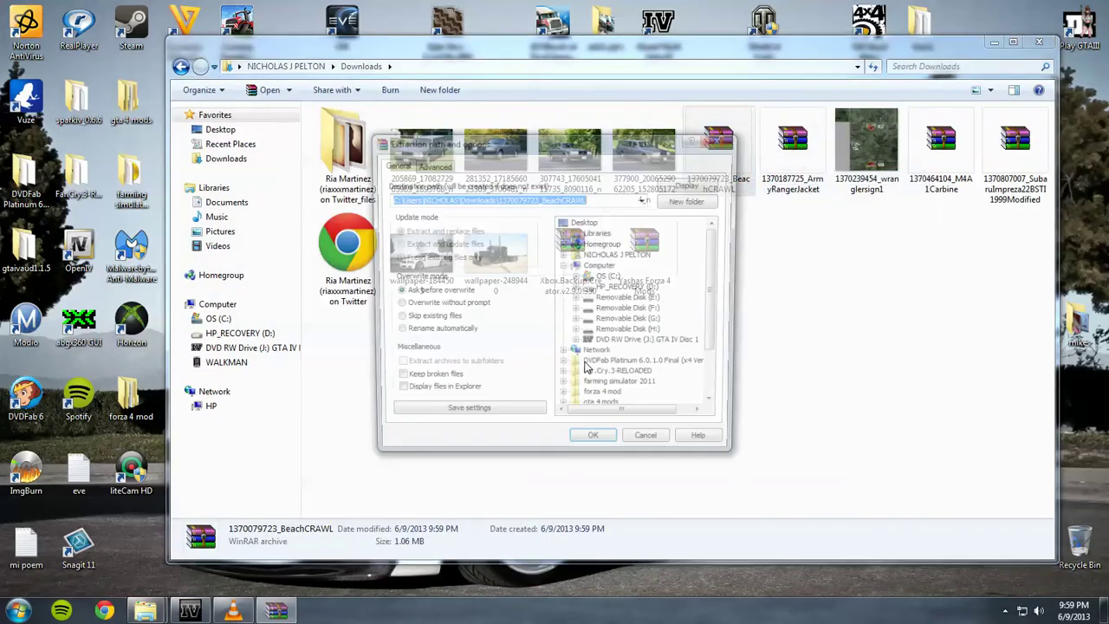
pyautogui.click(591, 438)
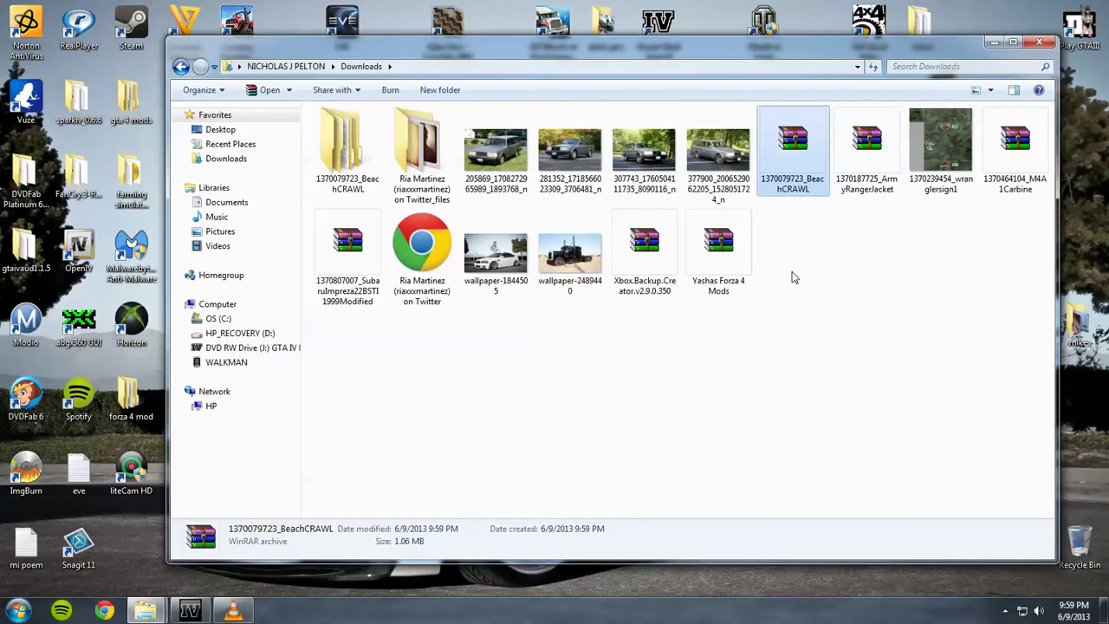
pyautogui.rightClick(866, 140)
pyautogui.click(909, 160)
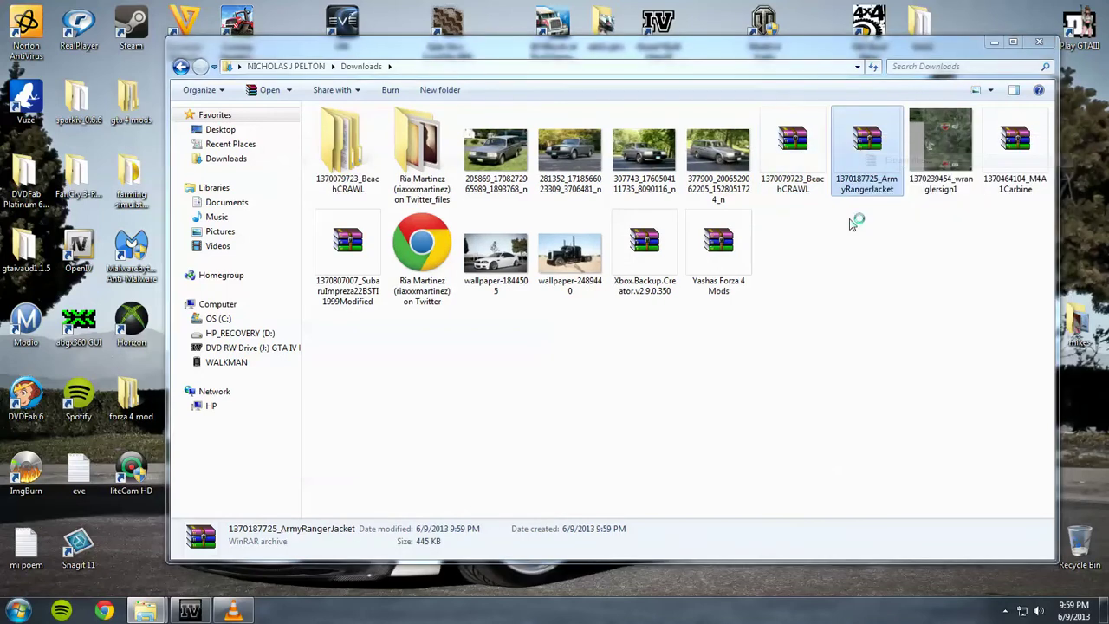
pyautogui.click(595, 446)
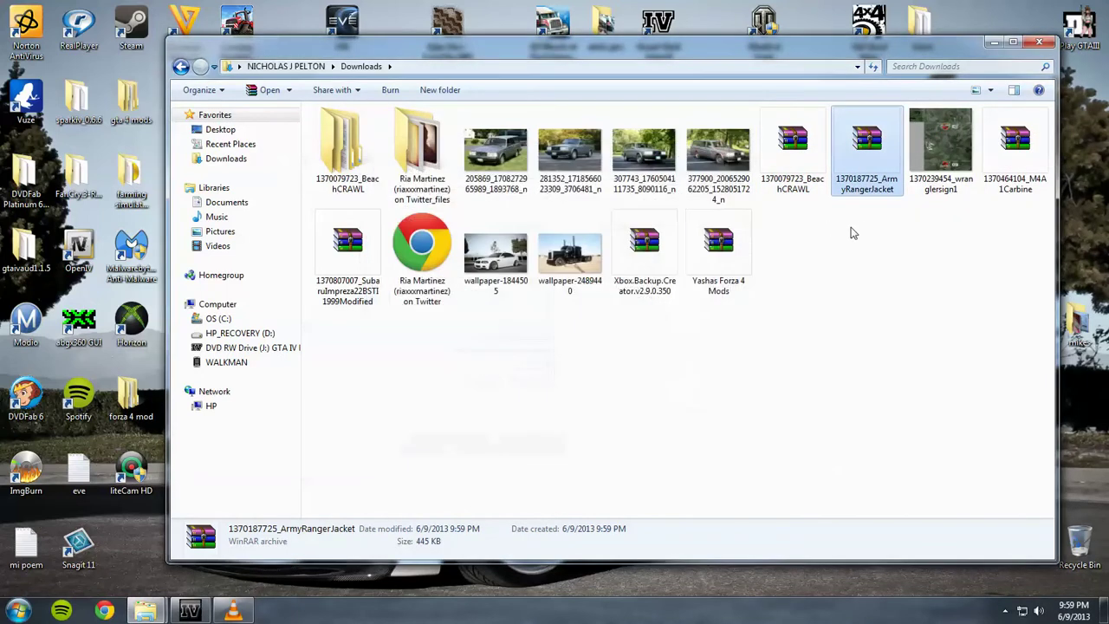
# - Delete the BeachCRAWL and ArmyRangerJacket archives together from Downloads, keeping their extracted folders
pyautogui.moveTo(868, 216); pyautogui.dragTo(977, 106)
pyautogui.rightClick(944, 146)
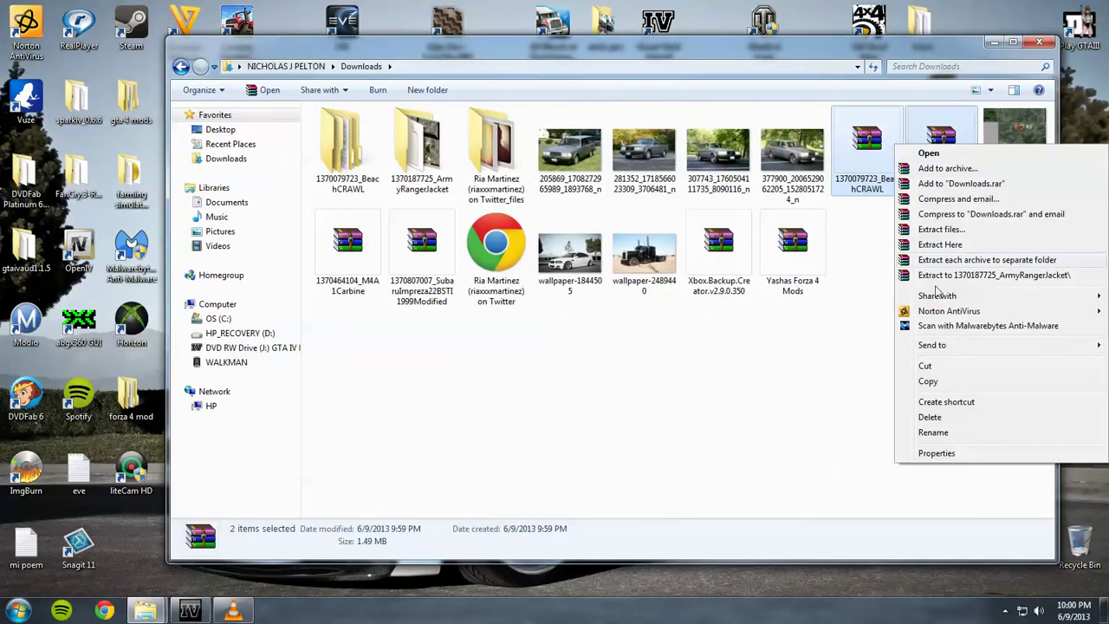
pyautogui.click(928, 419)
pyautogui.click(622, 315)
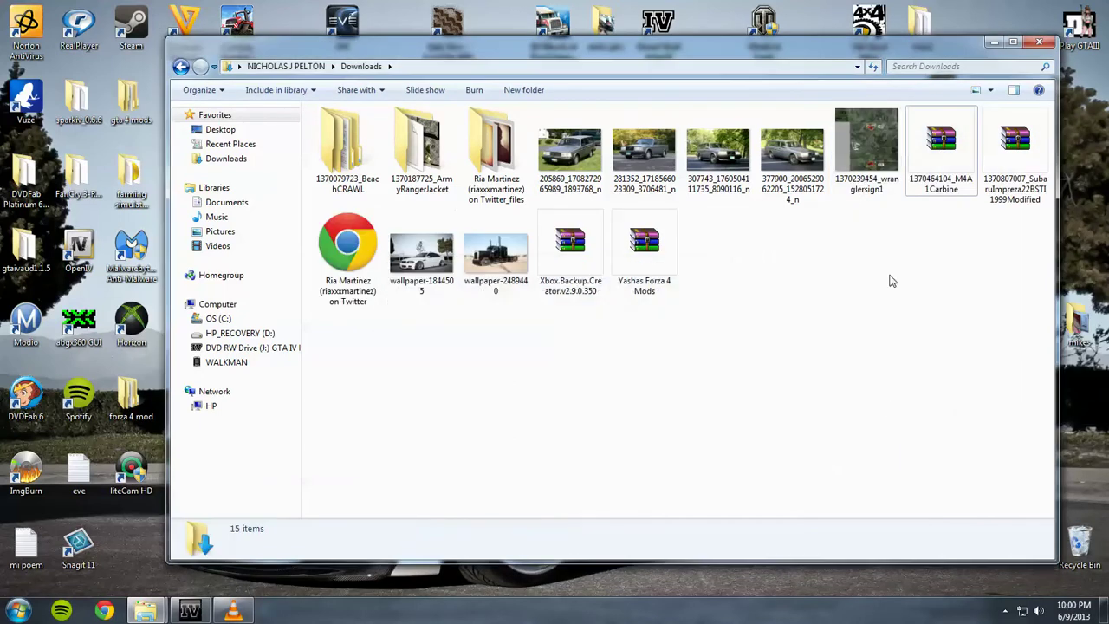
pyautogui.rightClick(934, 163)
pyautogui.click(944, 187)
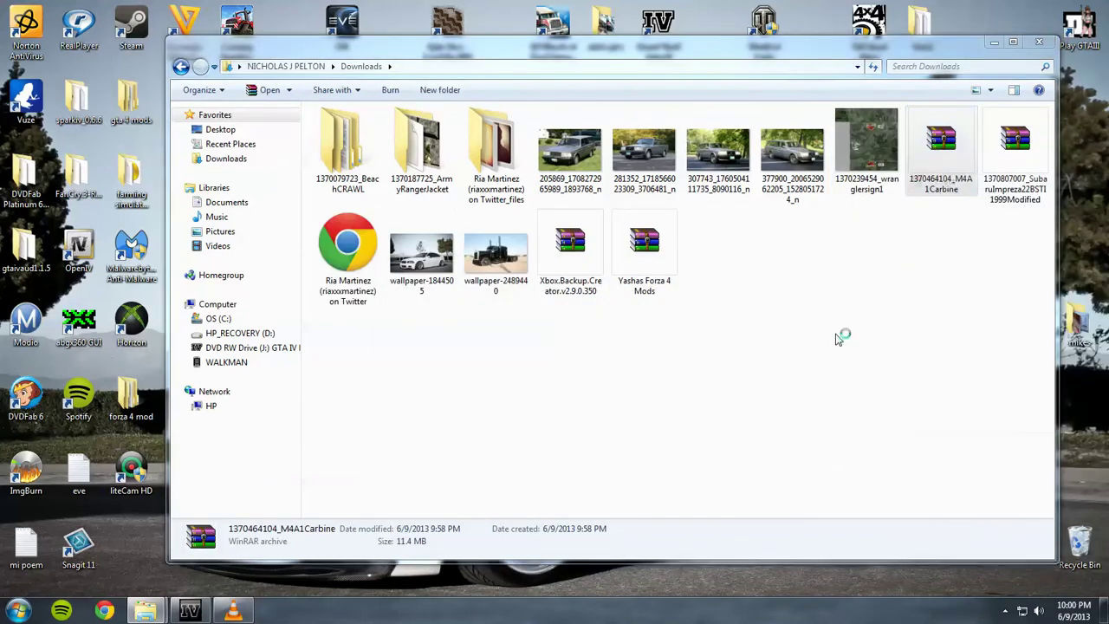
pyautogui.click(594, 443)
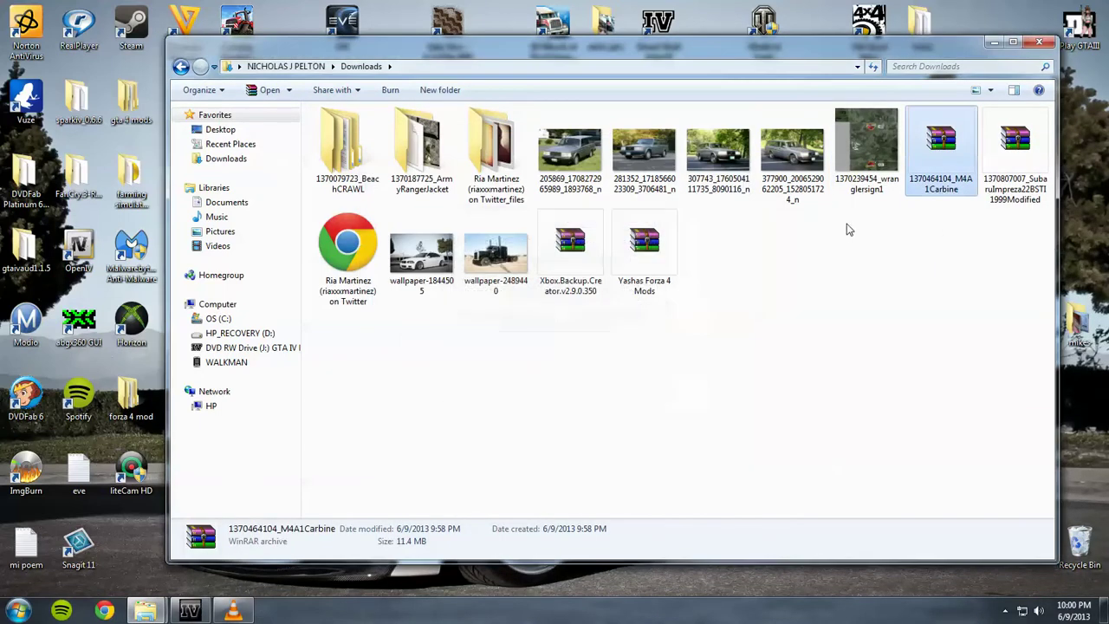
pyautogui.rightClick(1005, 139)
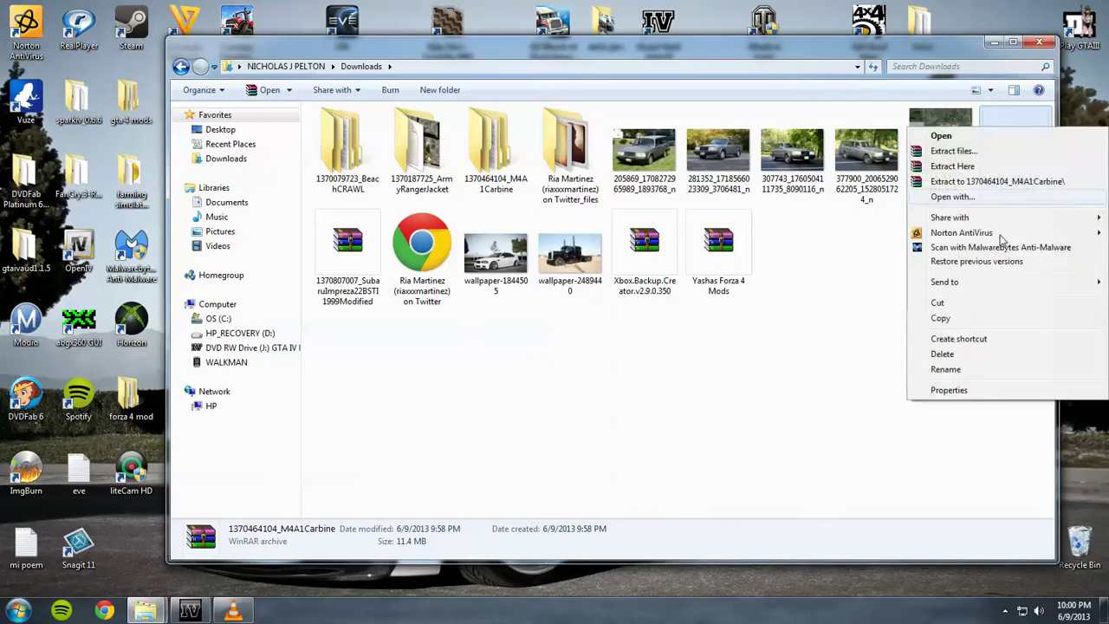
pyautogui.click(944, 349)
pyautogui.click(633, 355)
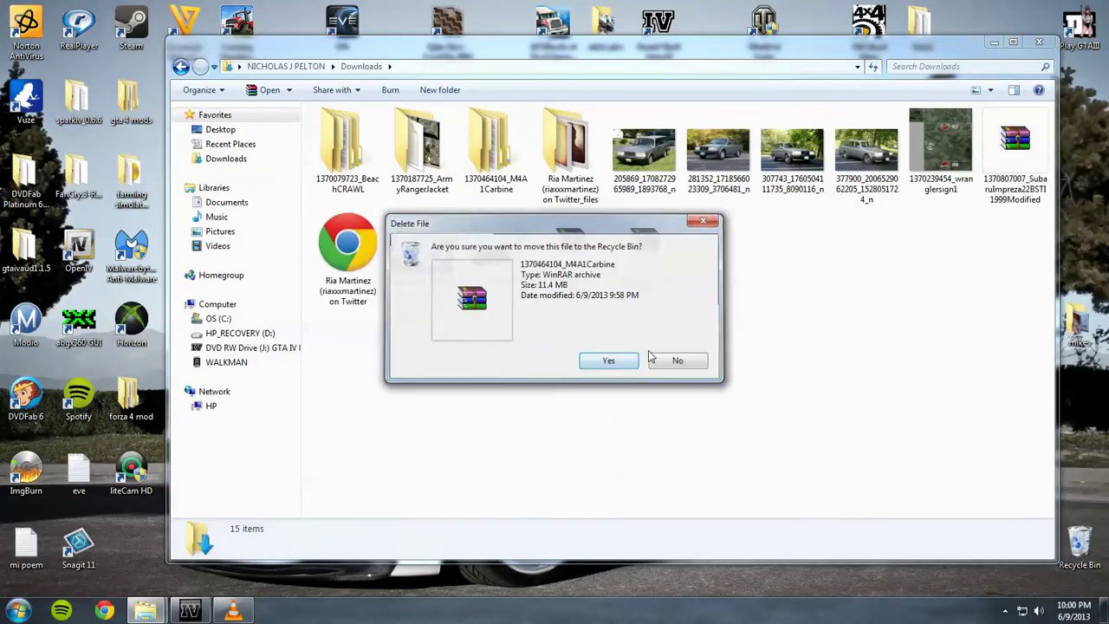
pyautogui.rightClick(1012, 143)
pyautogui.click(829, 183)
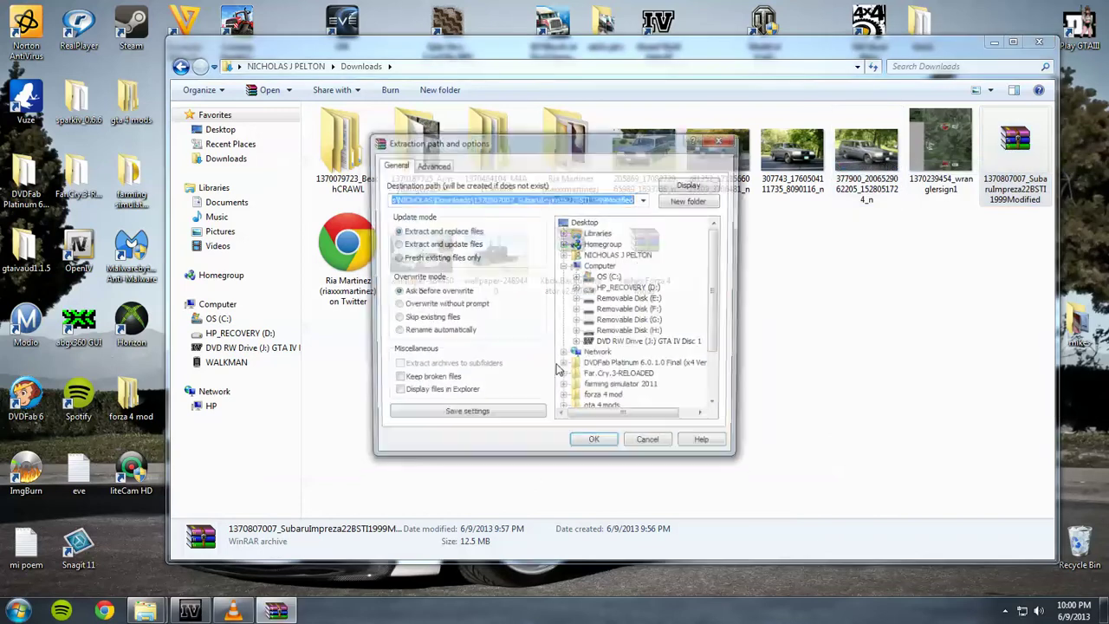
pyautogui.click(606, 458)
pyautogui.rightClick(1005, 149)
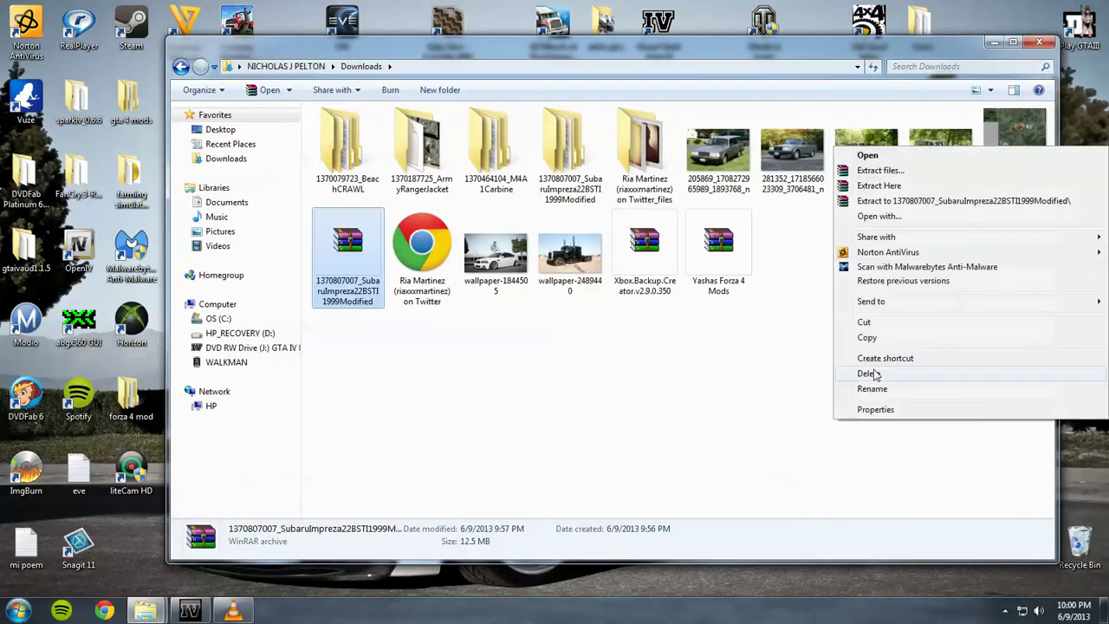
pyautogui.click(866, 371)
pyautogui.click(601, 361)
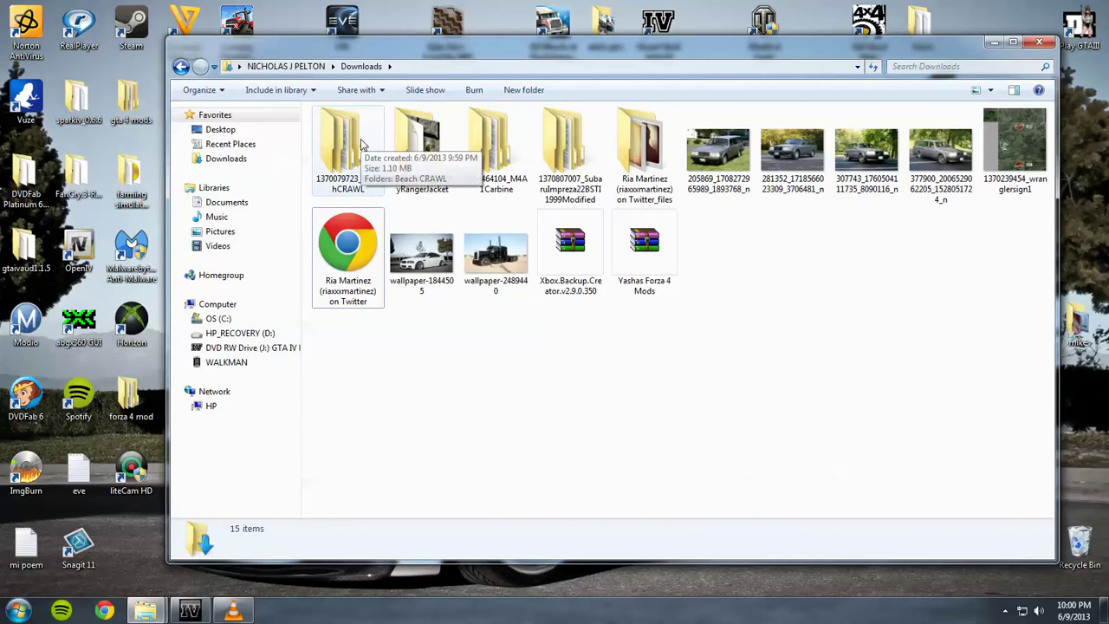
# - Switch to VLC, lower the playing video's volume to 34%, and minimize the player
pyautogui.click(232, 611)
pyautogui.click(658, 427)
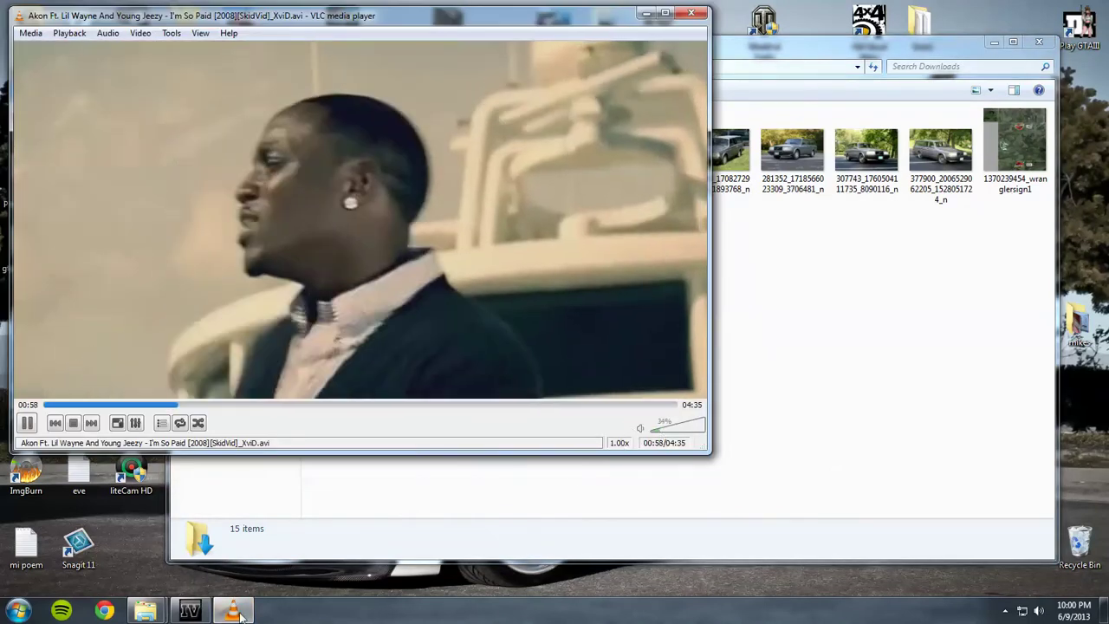
pyautogui.click(232, 610)
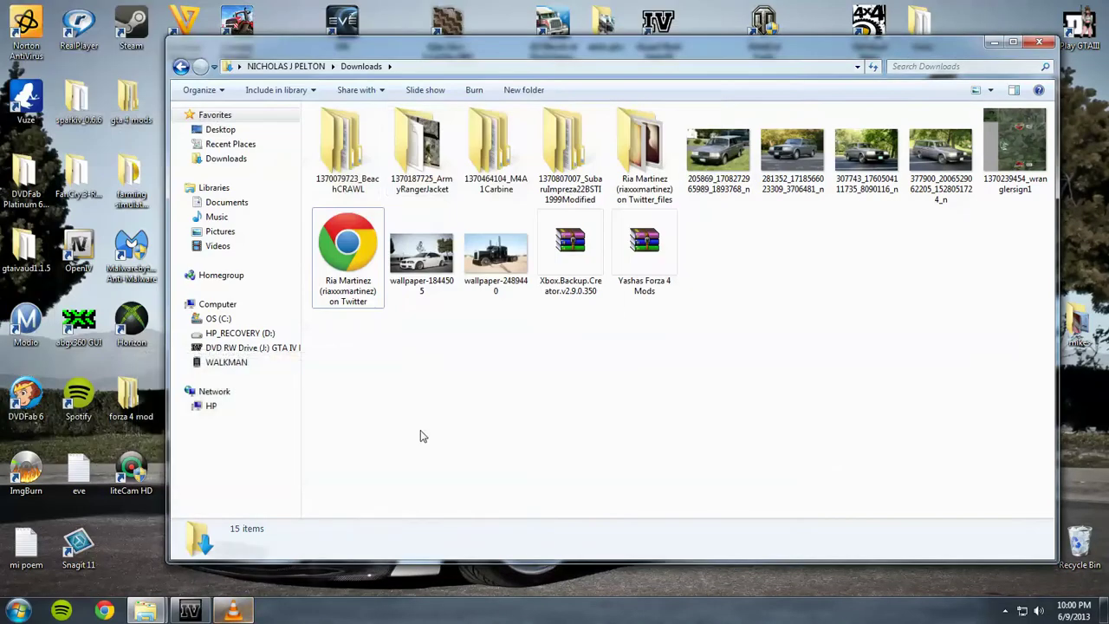
pyautogui.doubleClick(360, 143)
pyautogui.doubleClick(363, 132)
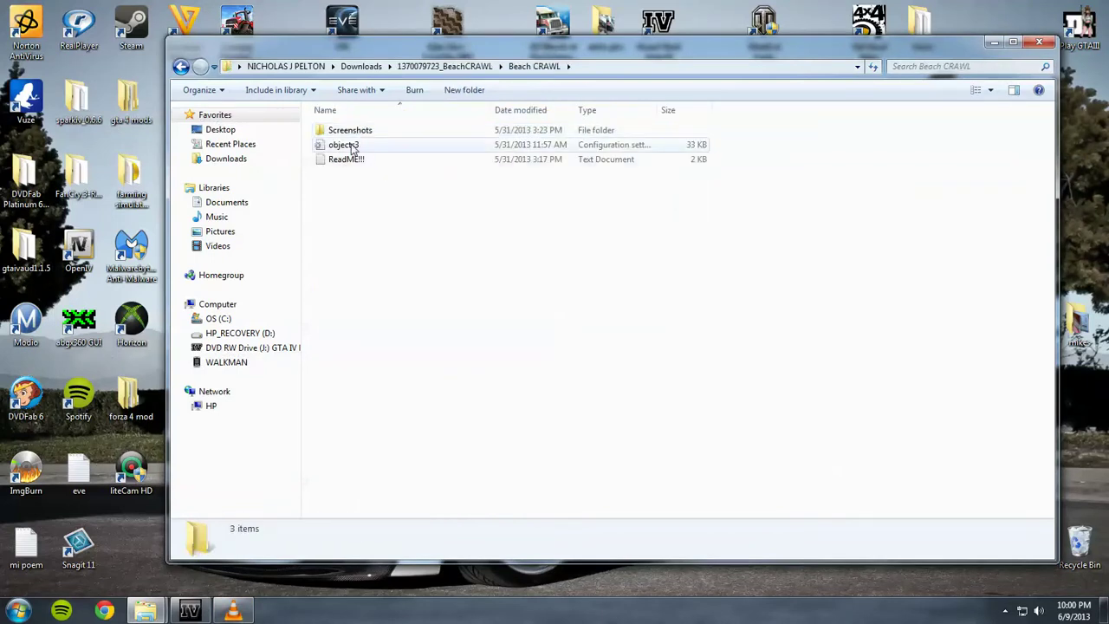
pyautogui.rightClick(351, 146)
pyautogui.click(337, 182)
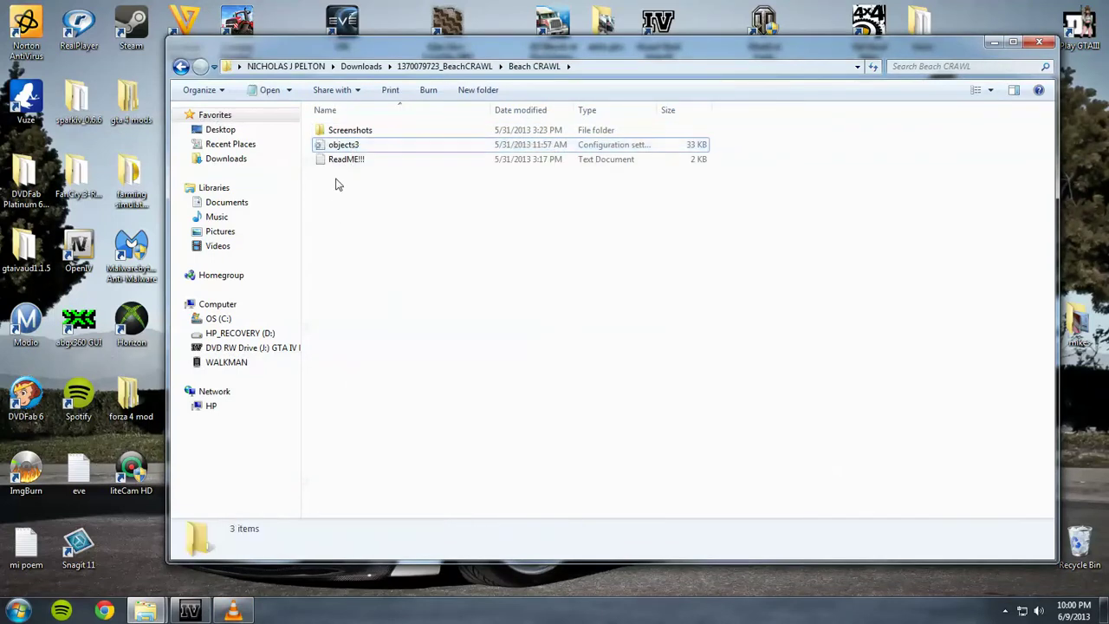
pyautogui.rightClick(347, 144)
pyautogui.click(386, 431)
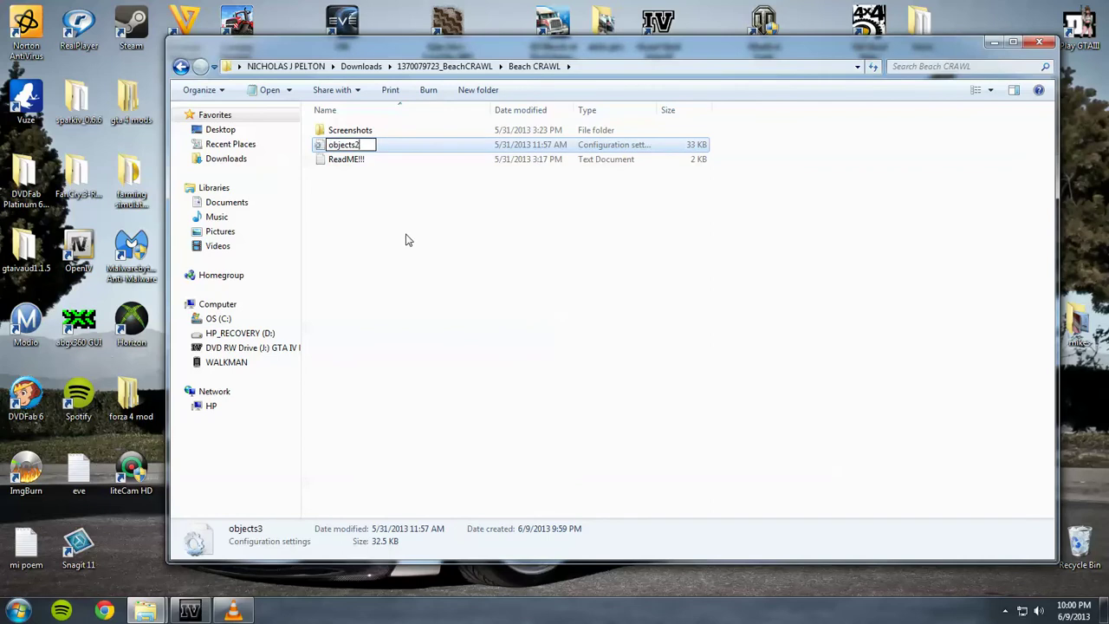
pyautogui.click(405, 240)
# - Open the Beach CRAWL mod's Screenshots folder and view the picture 1 (7)
pyautogui.doubleClick(355, 132)
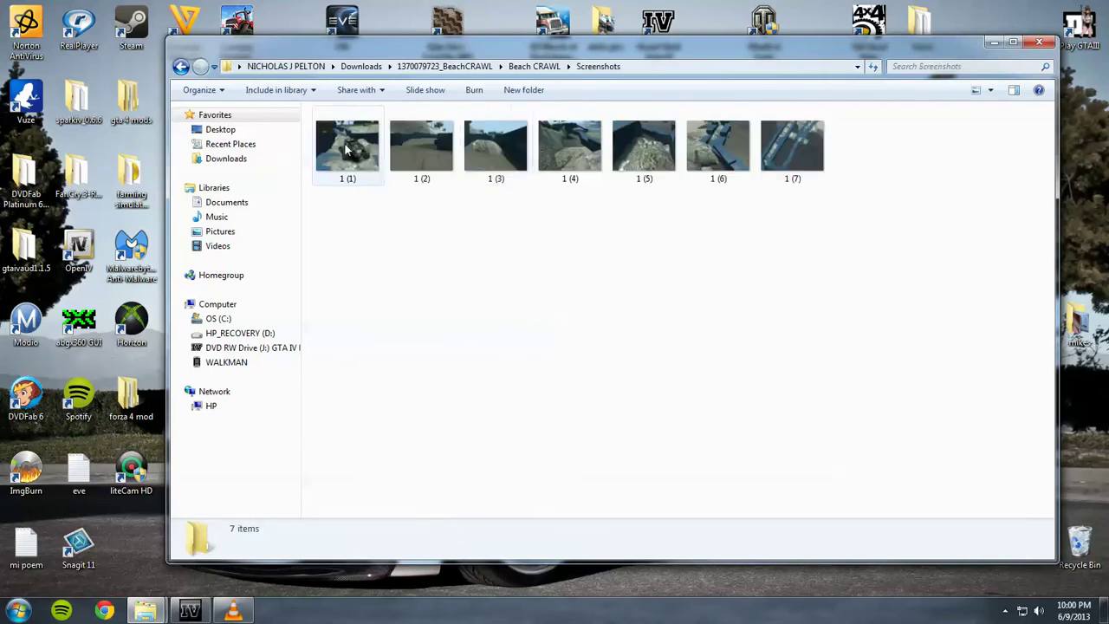
pyautogui.doubleClick(766, 152)
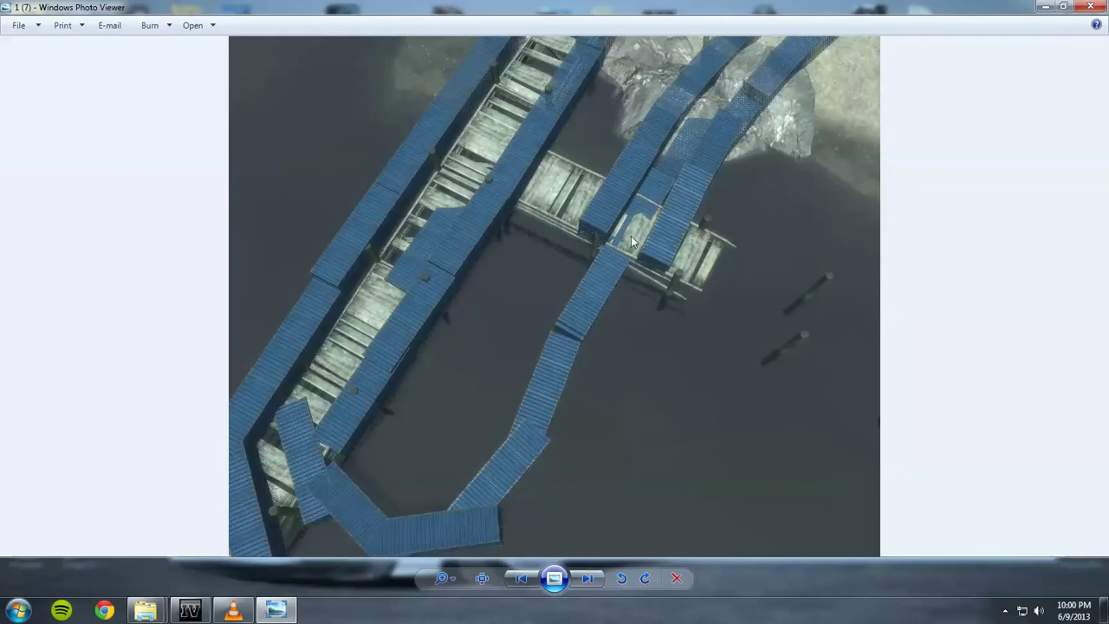
# - Copy the Beach CRAWL objects2 file into the Grand Theft Auto IV game folder and put both folder windows away
pyautogui.click(1090, 7)
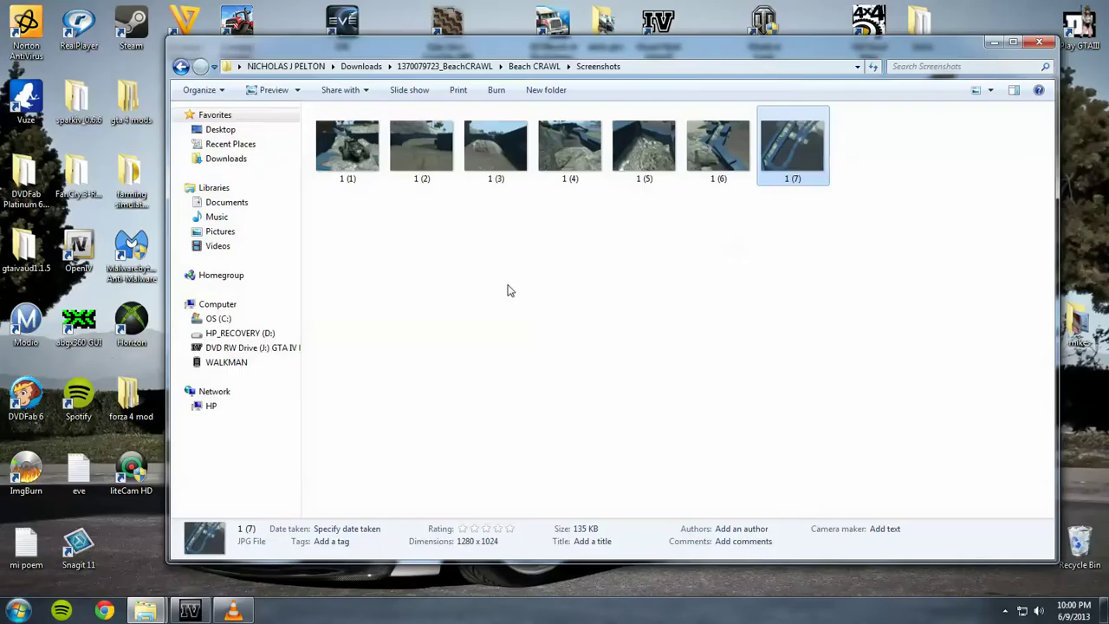
pyautogui.click(180, 67)
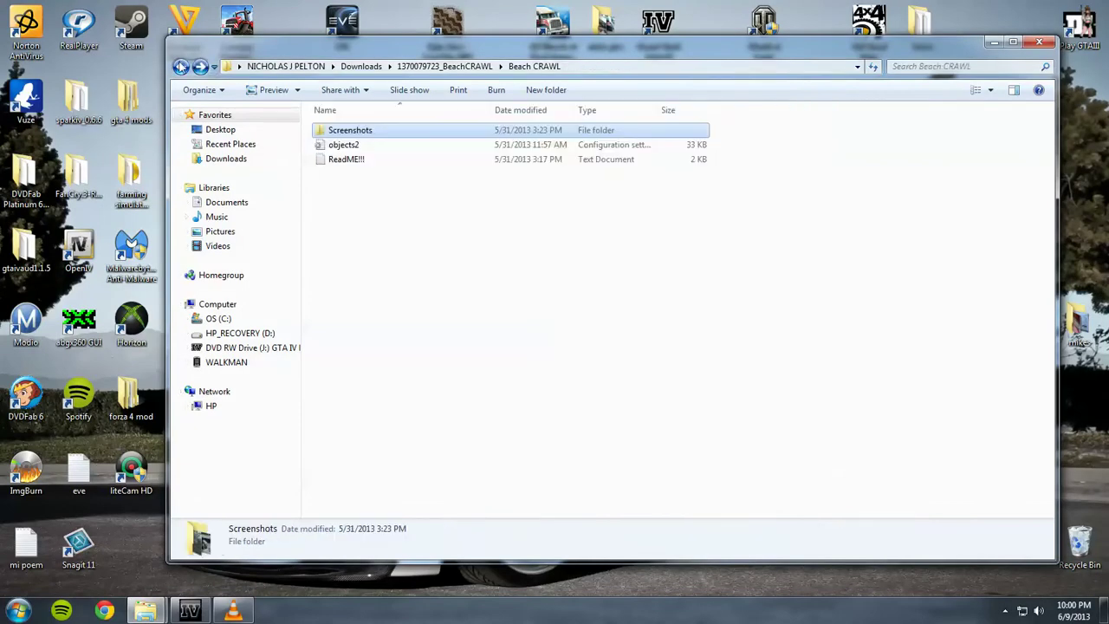
pyautogui.rightClick(347, 147)
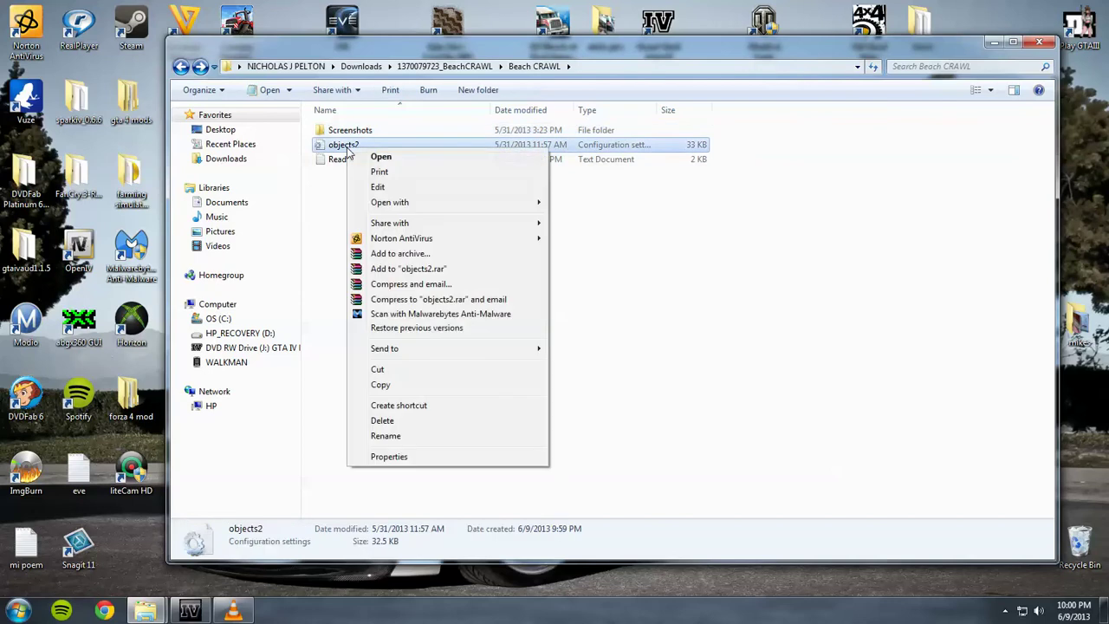
pyautogui.click(382, 385)
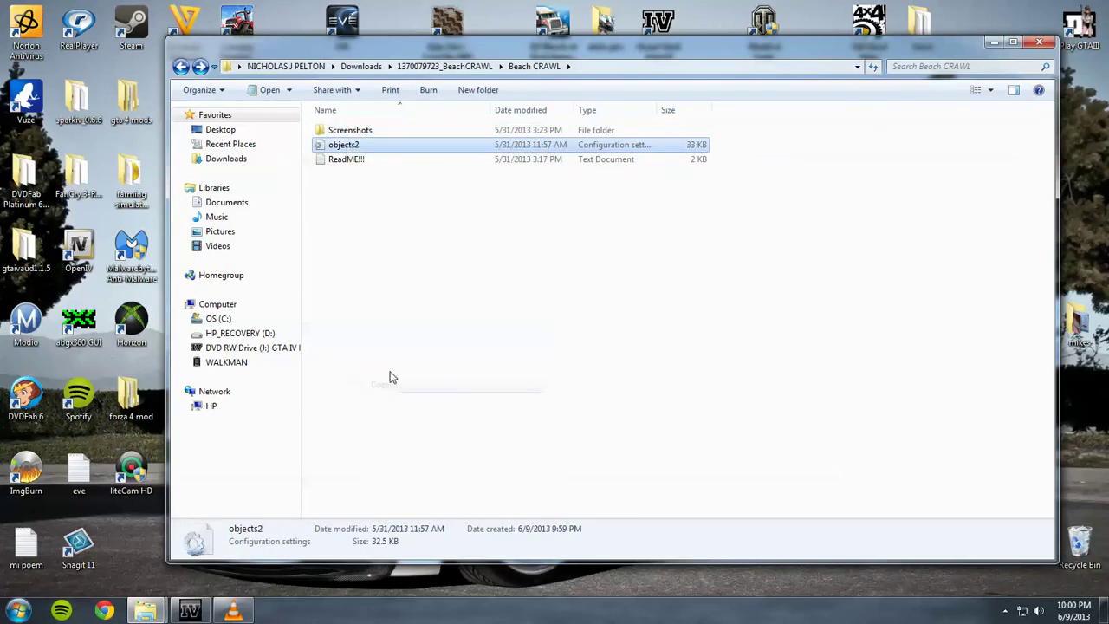
pyautogui.moveTo(146, 610)
pyautogui.click(104, 540)
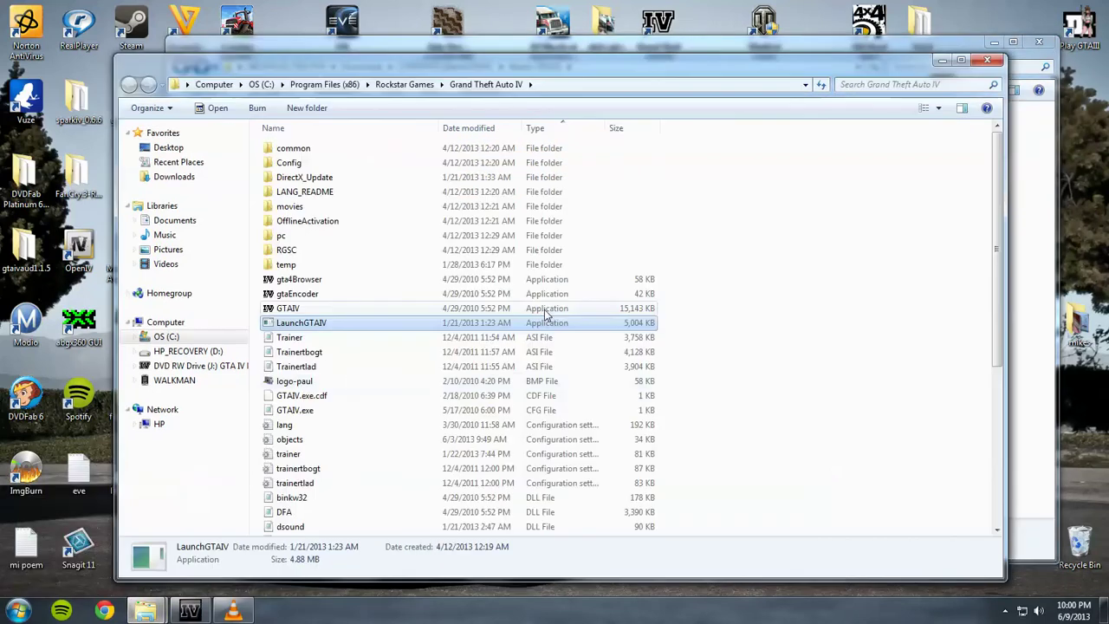
pyautogui.rightClick(944, 327)
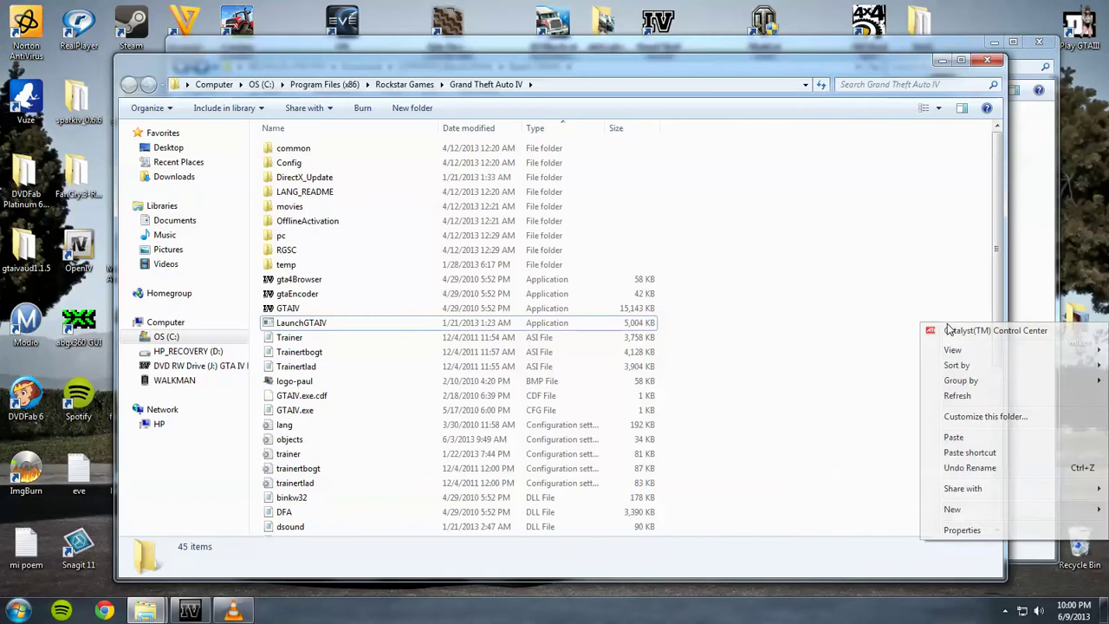
pyautogui.click(953, 439)
pyautogui.click(710, 433)
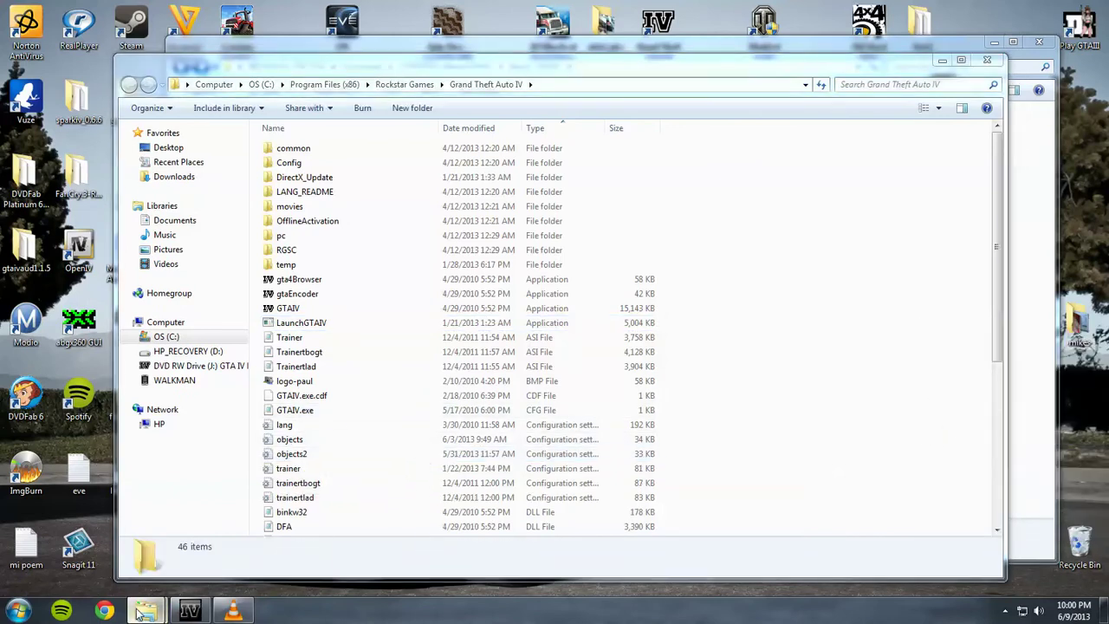
pyautogui.moveTo(146, 611)
pyautogui.click(304, 493)
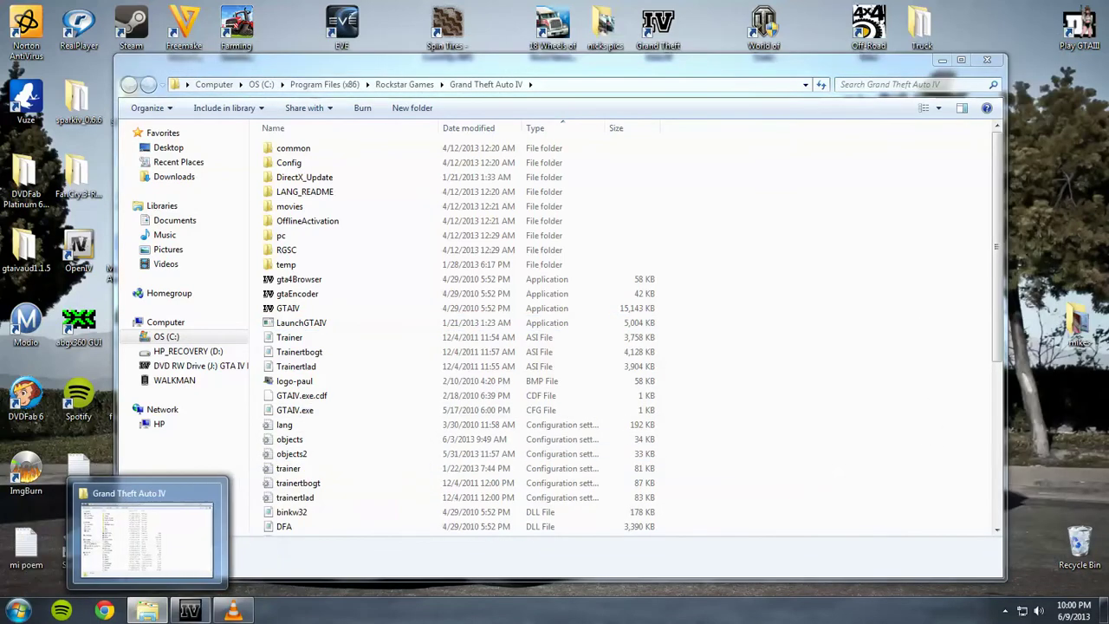
pyautogui.click(156, 613)
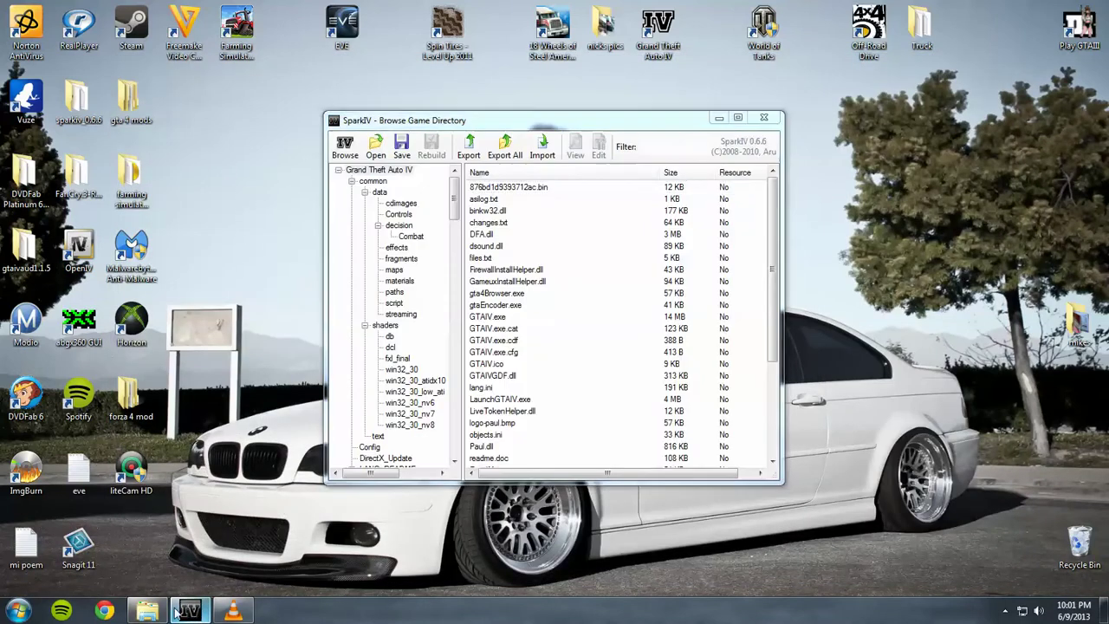
pyautogui.press('super')
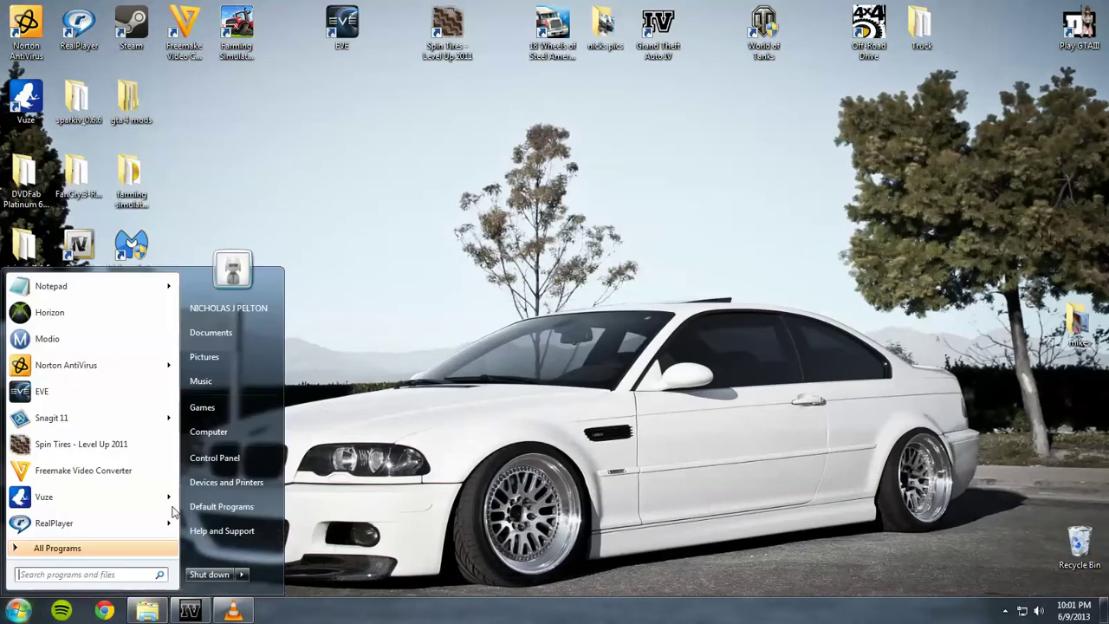
pyautogui.click(228, 307)
pyautogui.doubleClick(530, 120)
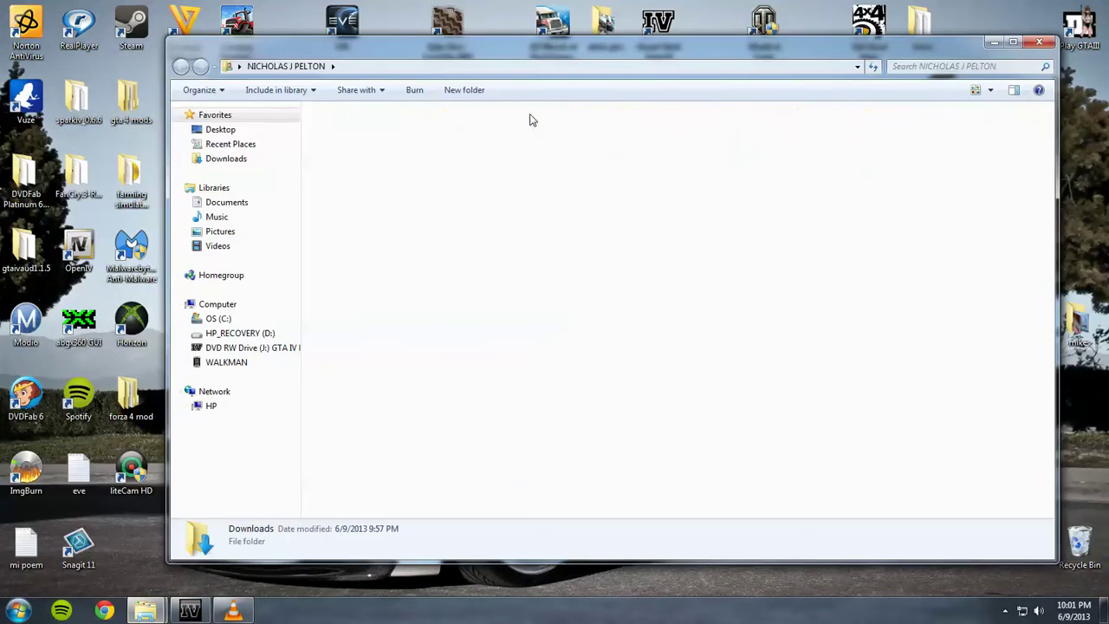
pyautogui.click(420, 147)
pyautogui.click(345, 145)
pyautogui.rightClick(349, 141)
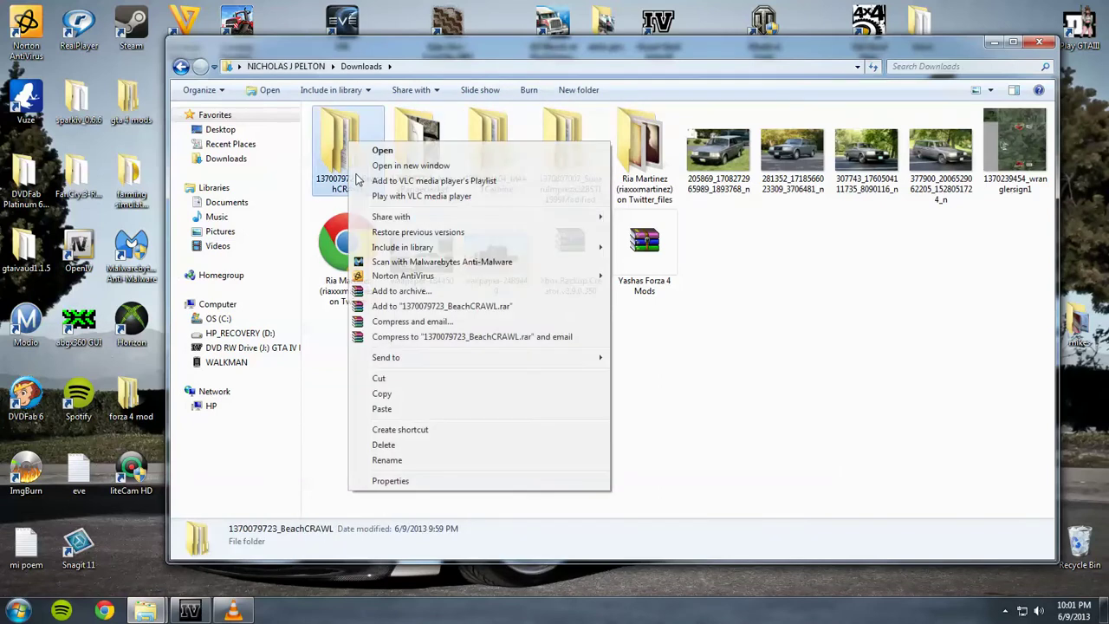
pyautogui.click(383, 444)
pyautogui.click(611, 360)
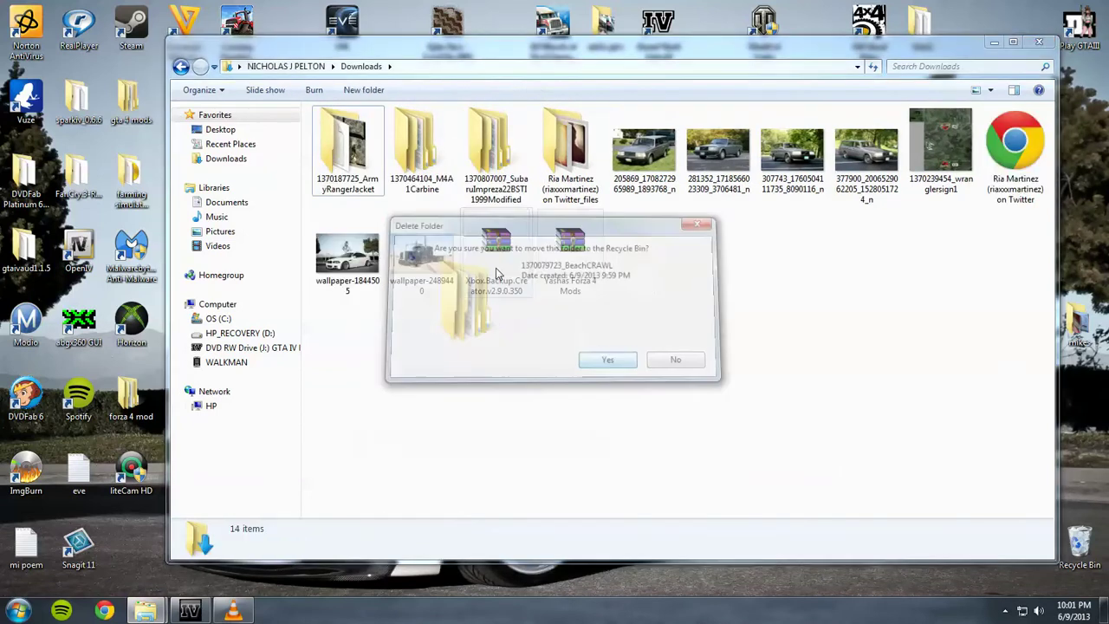
pyautogui.doubleClick(370, 159)
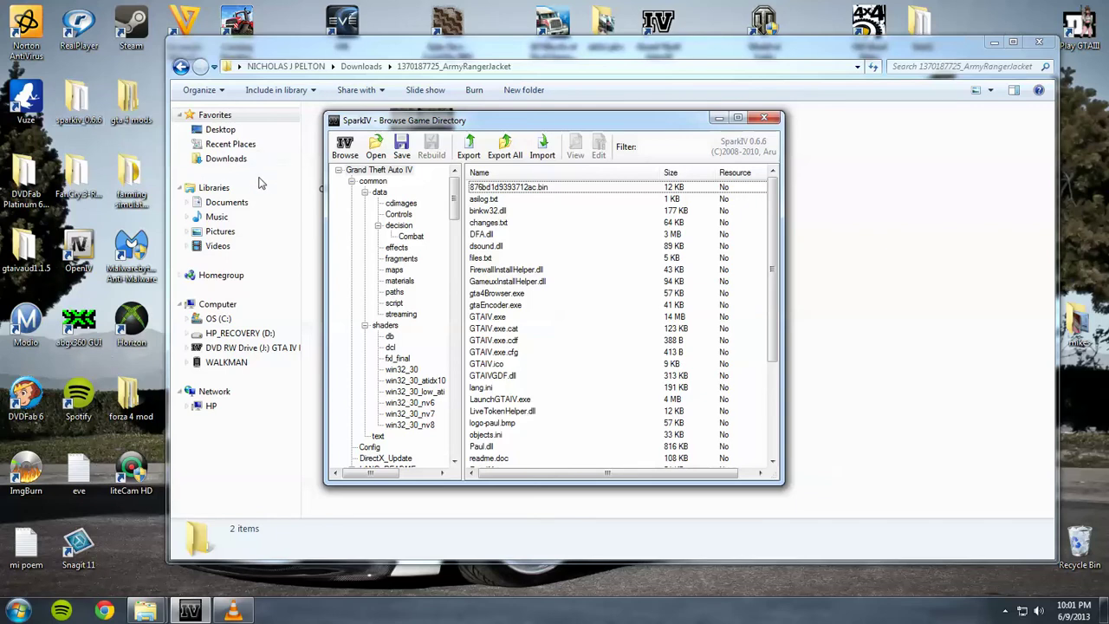
pyautogui.moveTo(454, 187); pyautogui.dragTo(437, 433)
pyautogui.click(400, 425)
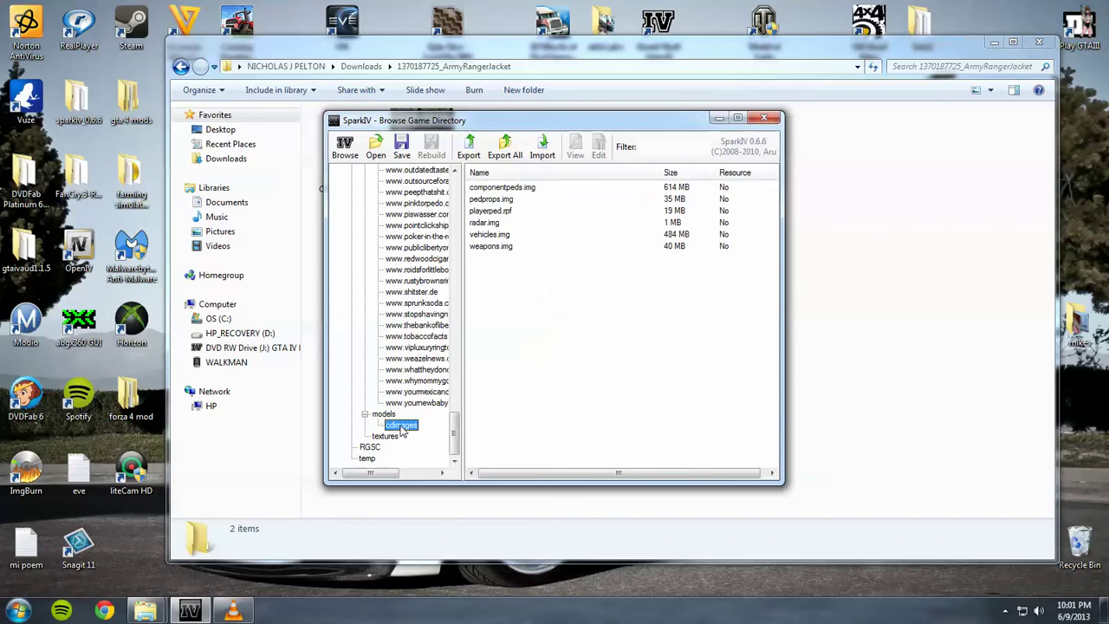
pyautogui.click(1005, 611)
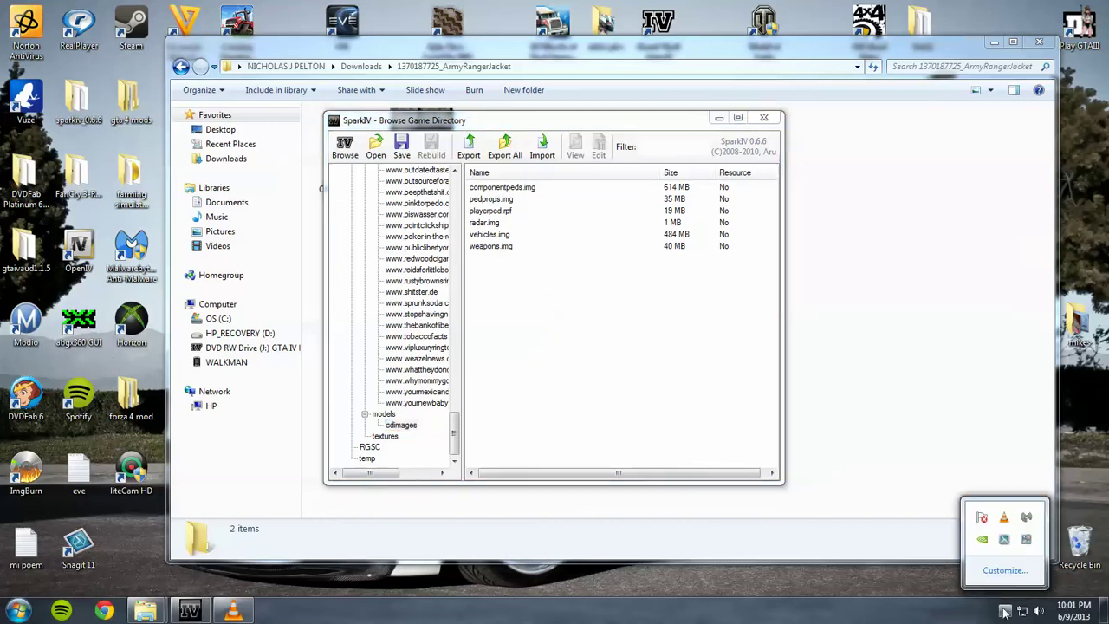
pyautogui.click(625, 397)
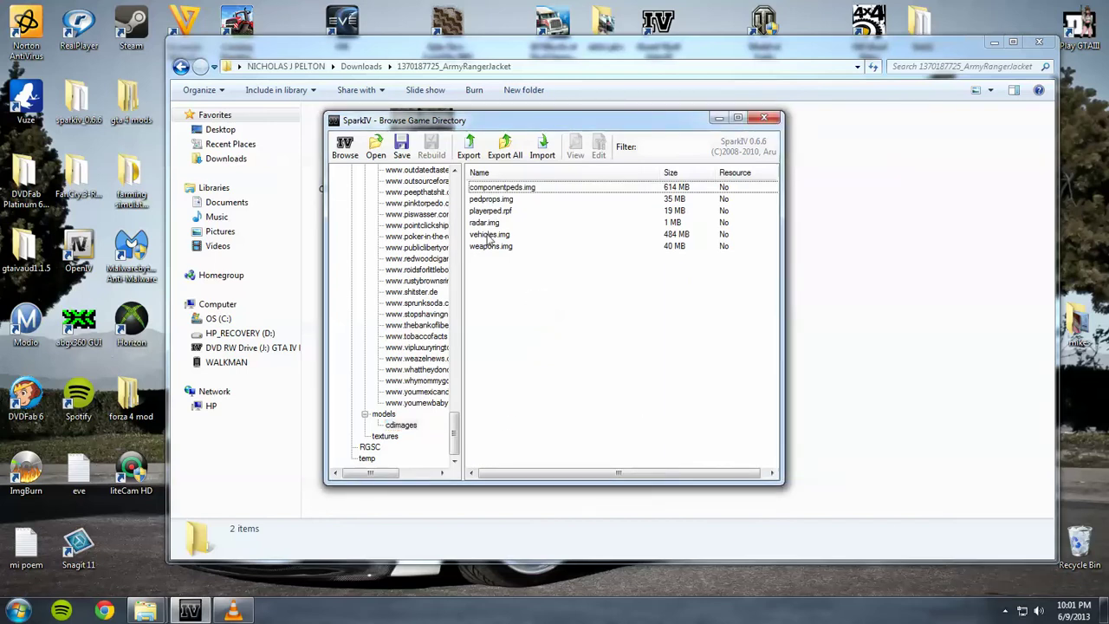
pyautogui.click(489, 213)
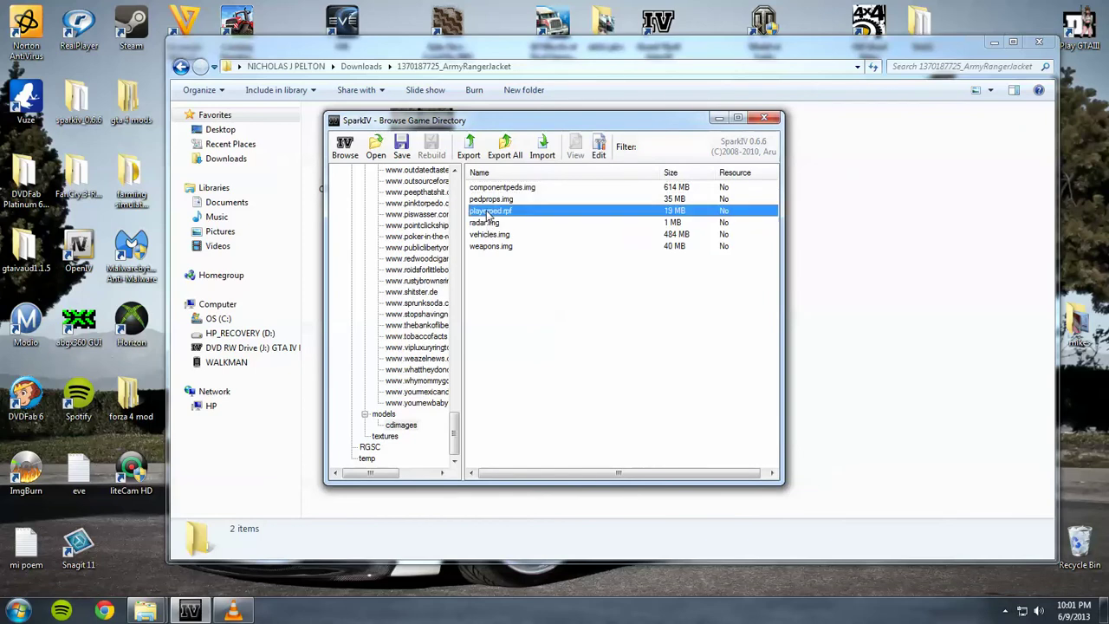
pyautogui.doubleClick(490, 213)
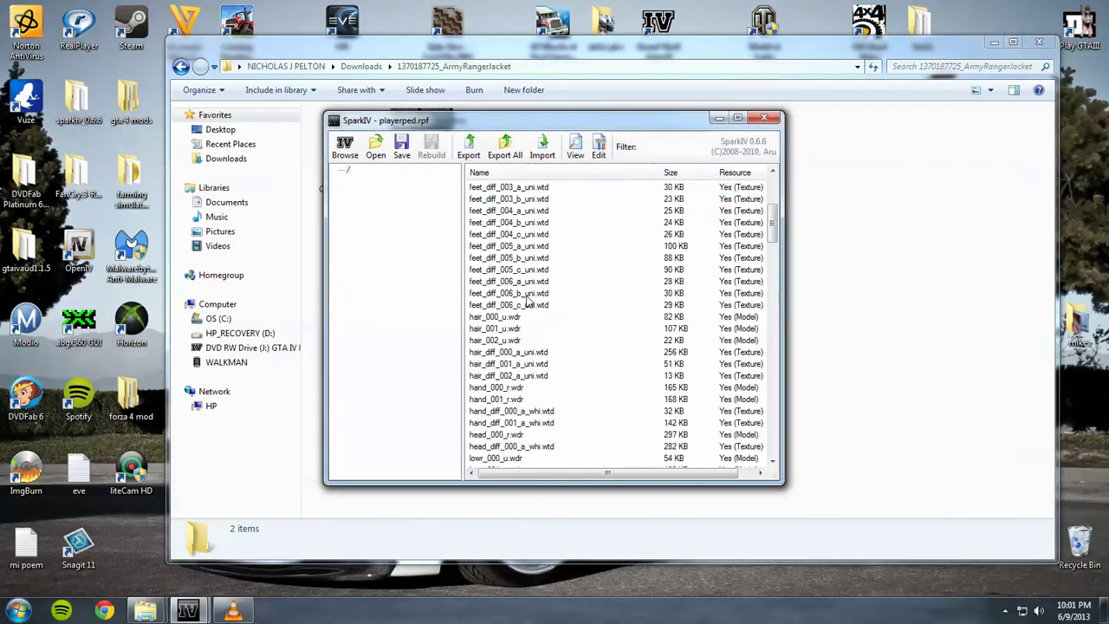
# - Find the uppr_010_u.wdr model in playerped.rpf and open it in the texture editor
pyautogui.scroll(-20, 526, 301)
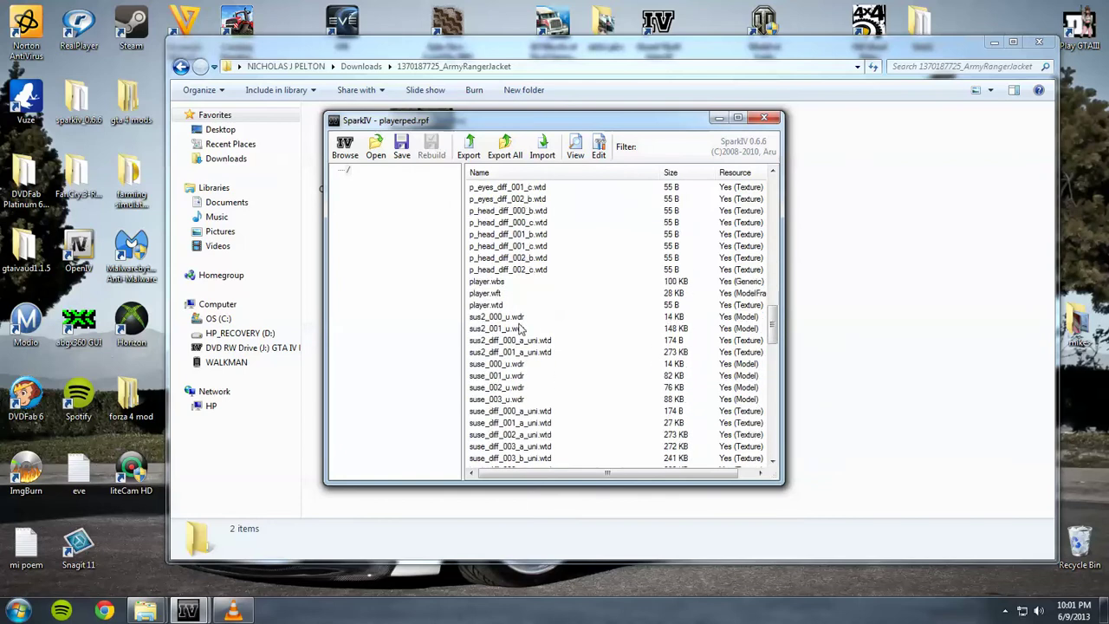
pyautogui.scroll(-10, 503, 399)
pyautogui.click(498, 305)
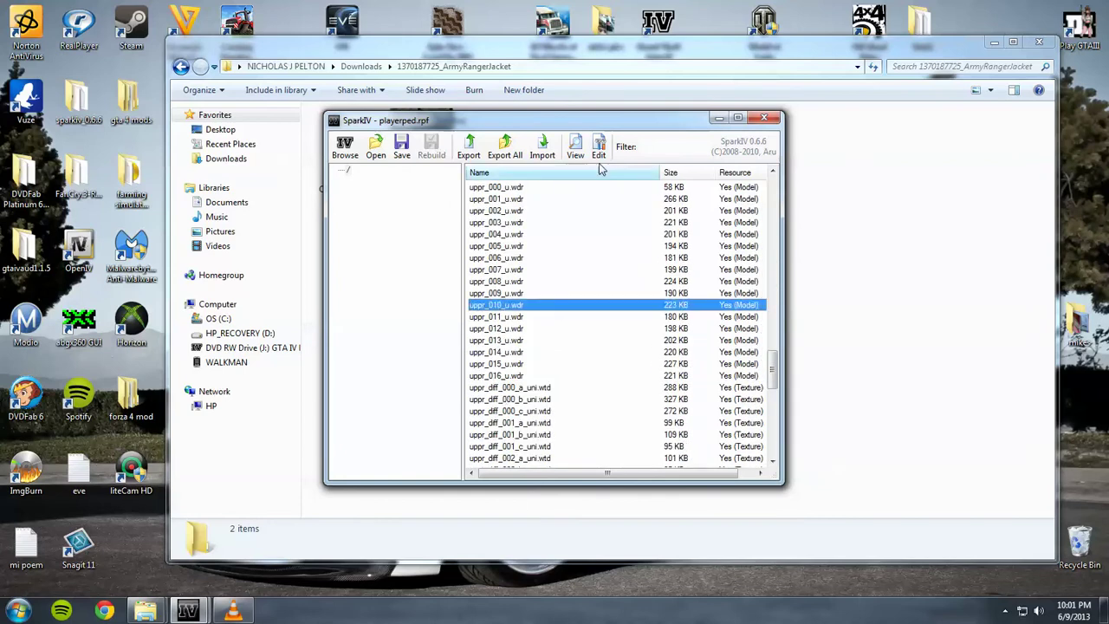
pyautogui.click(601, 149)
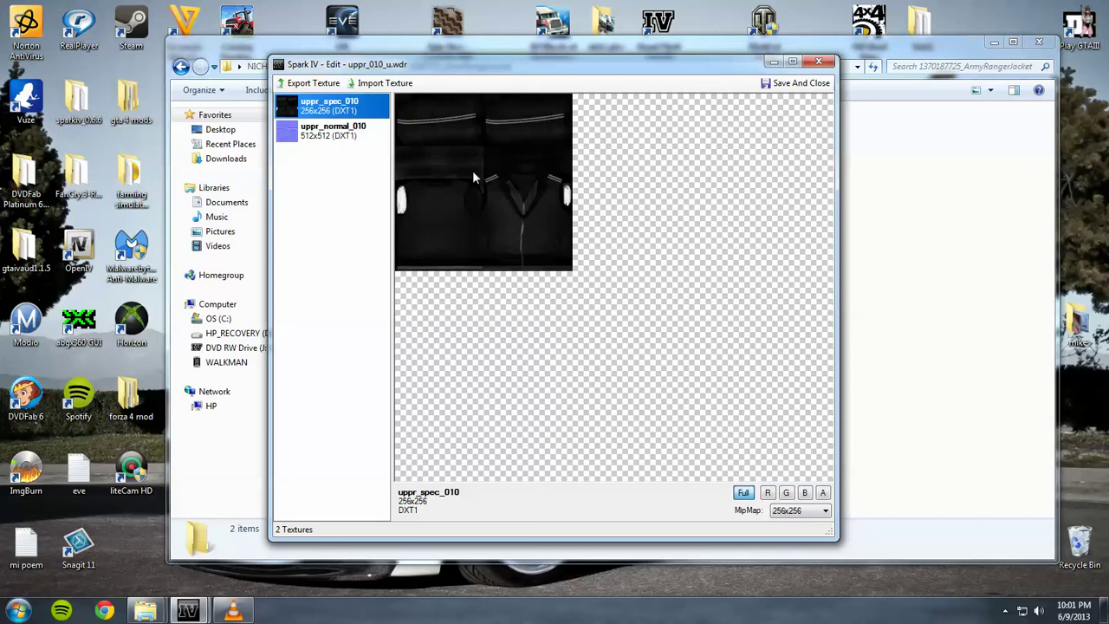
pyautogui.click(364, 83)
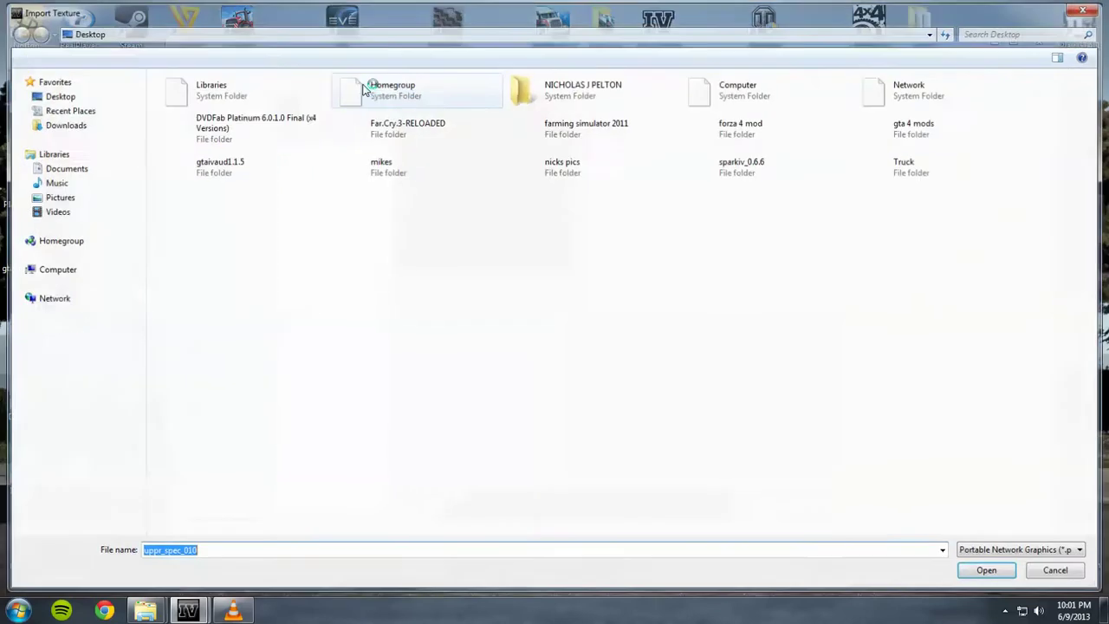
pyautogui.click(537, 281)
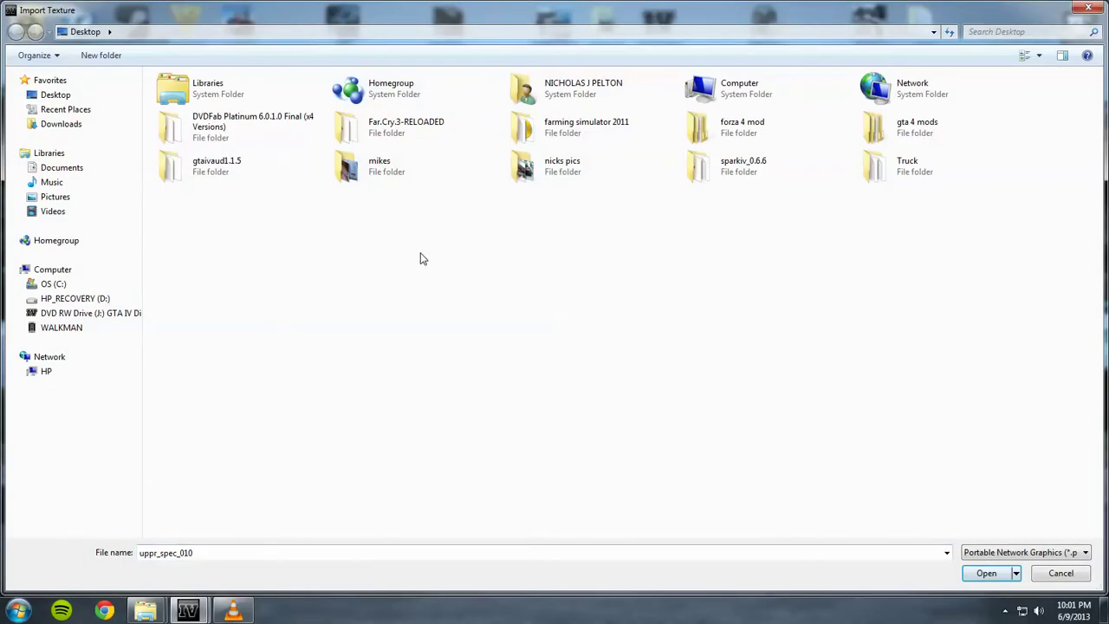
pyautogui.click(74, 124)
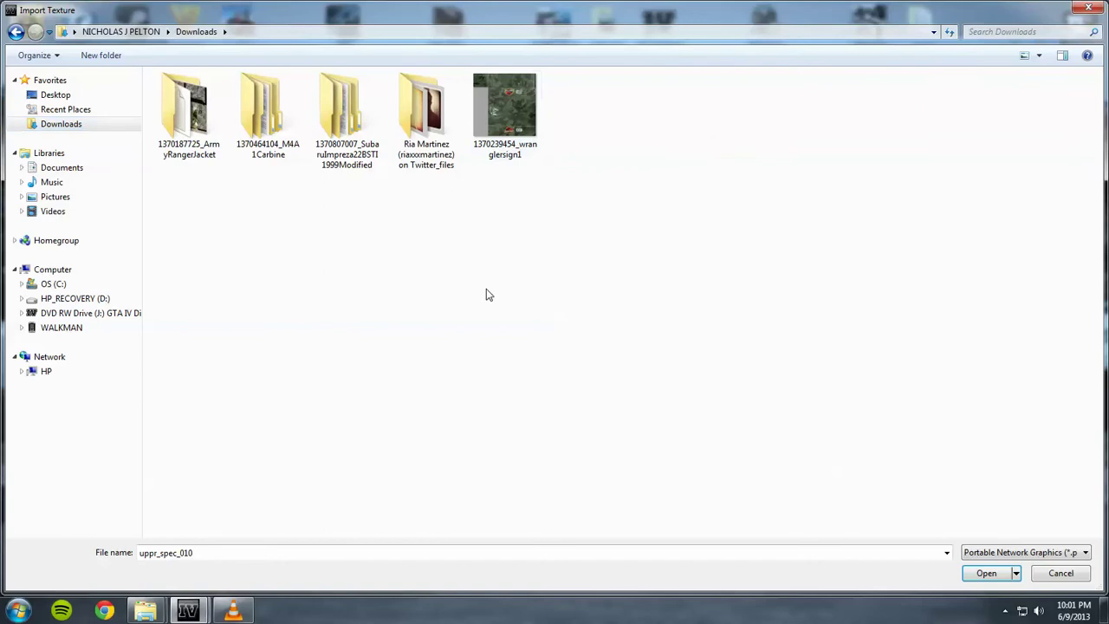
pyautogui.click(505, 112)
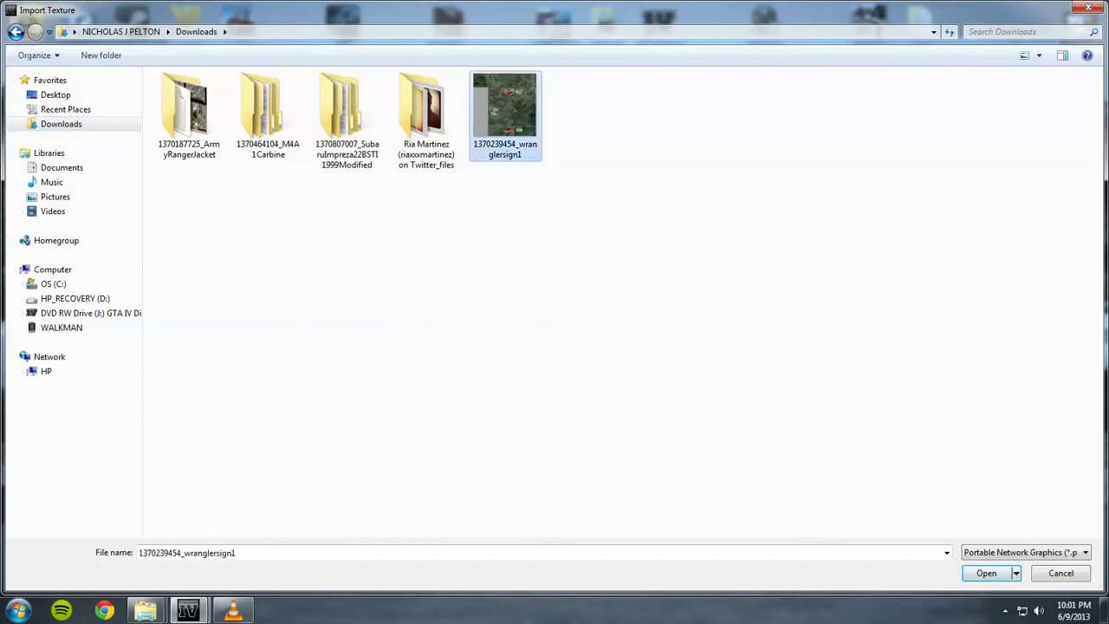
pyautogui.click(986, 573)
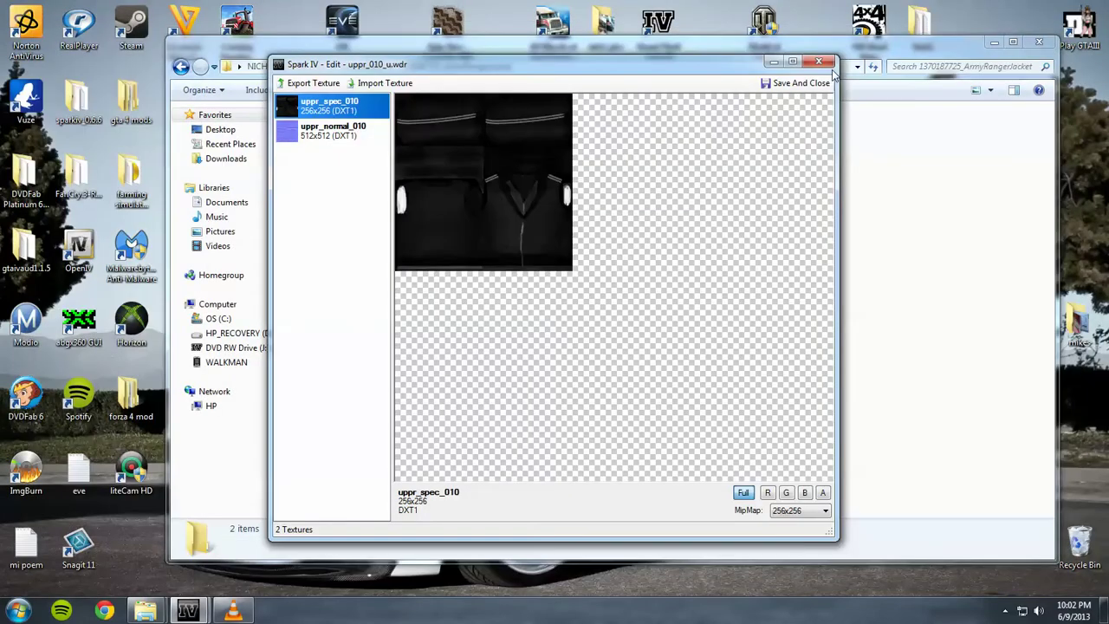
pyautogui.click(799, 82)
# - Save the playerped.rpf archive, return to the game directory listing, select vehicles.img, and put SparkIV away
pyautogui.click(505, 353)
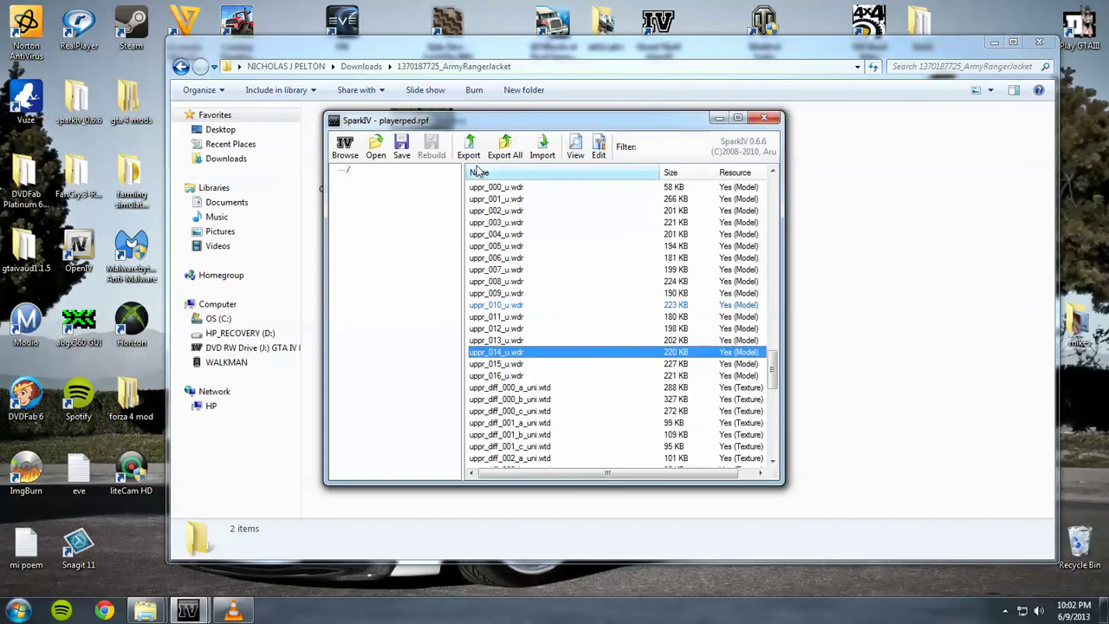
pyautogui.click(401, 147)
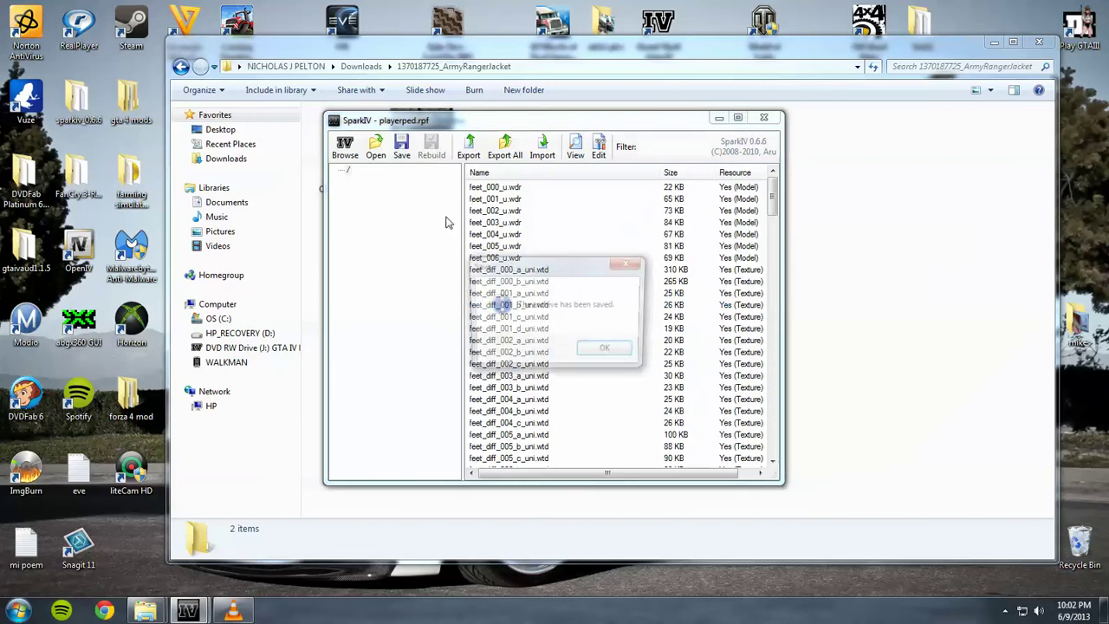
pyautogui.click(609, 350)
pyautogui.click(763, 117)
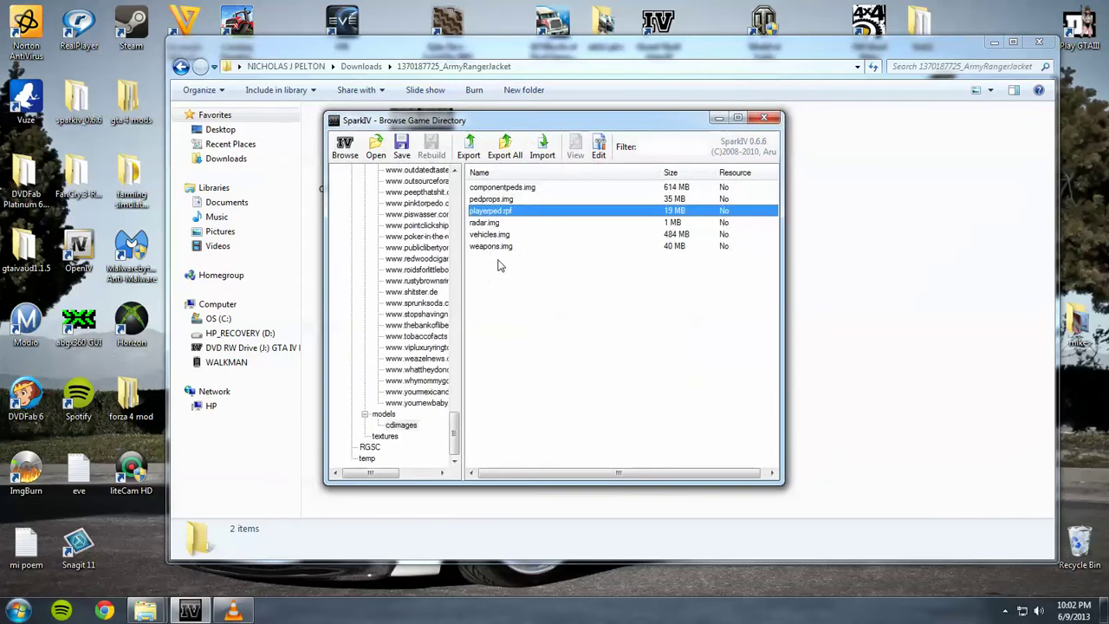
pyautogui.click(491, 239)
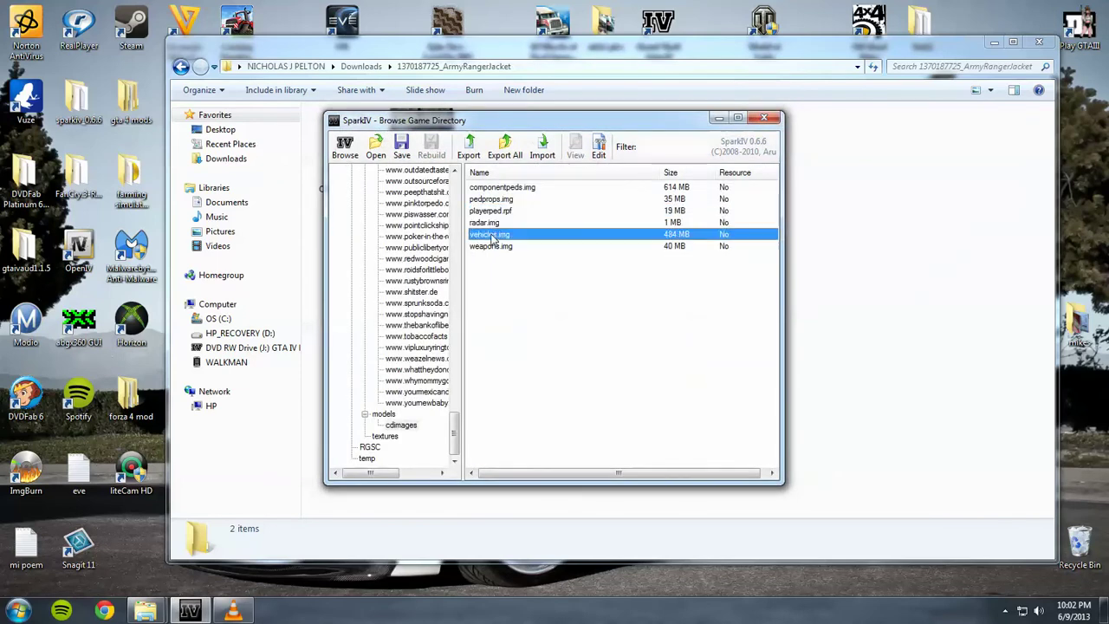
pyautogui.click(763, 117)
pyautogui.click(180, 66)
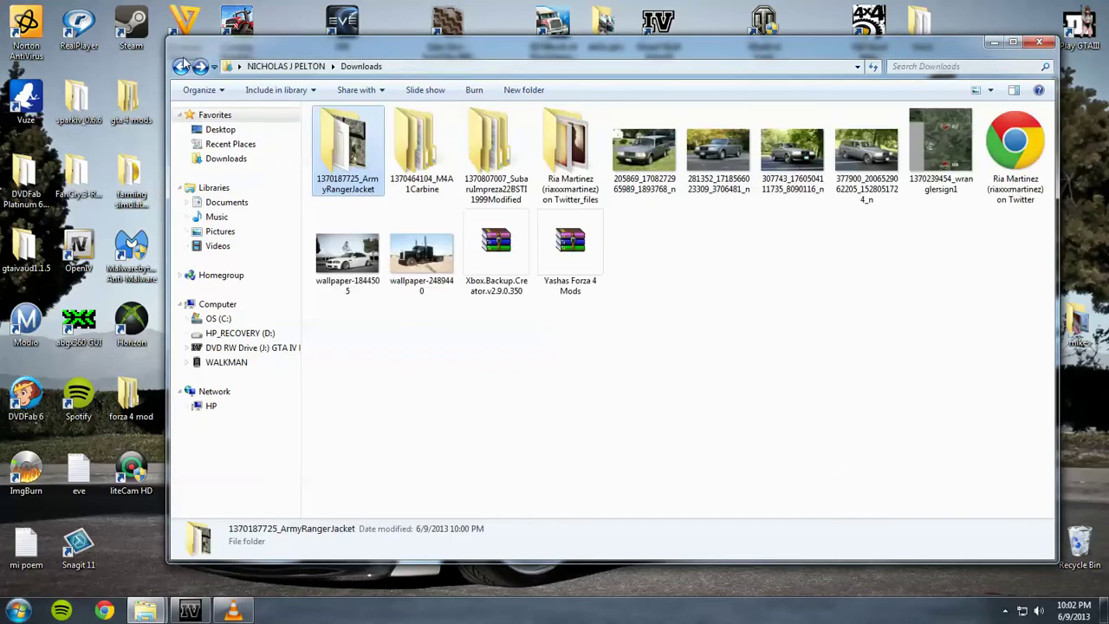
pyautogui.rightClick(340, 156)
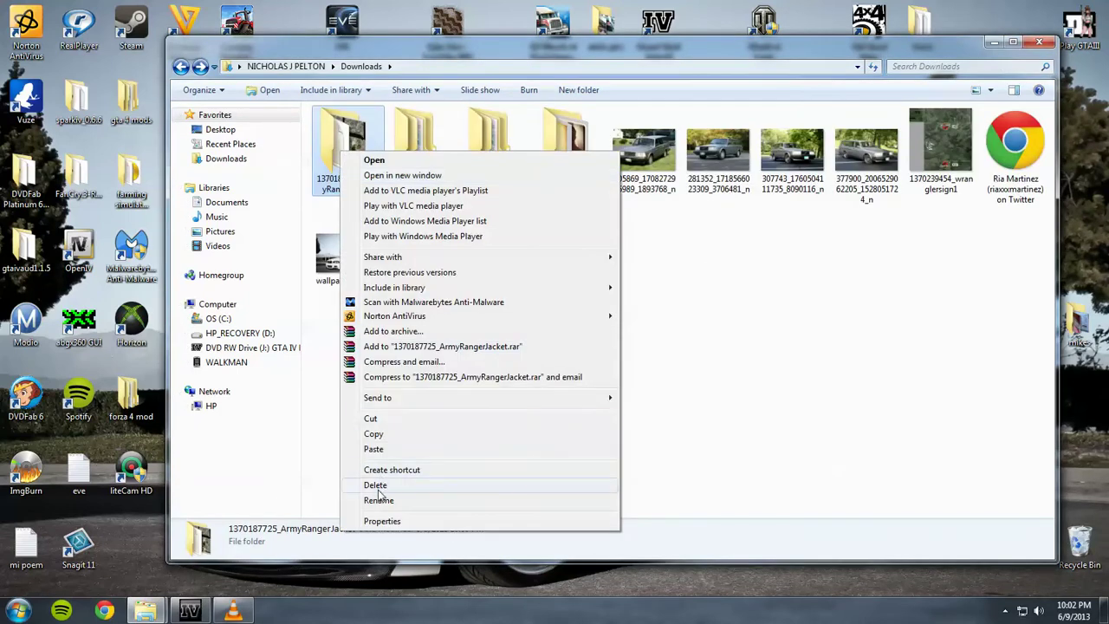
pyautogui.click(381, 485)
pyautogui.press('Return')
pyautogui.doubleClick(367, 147)
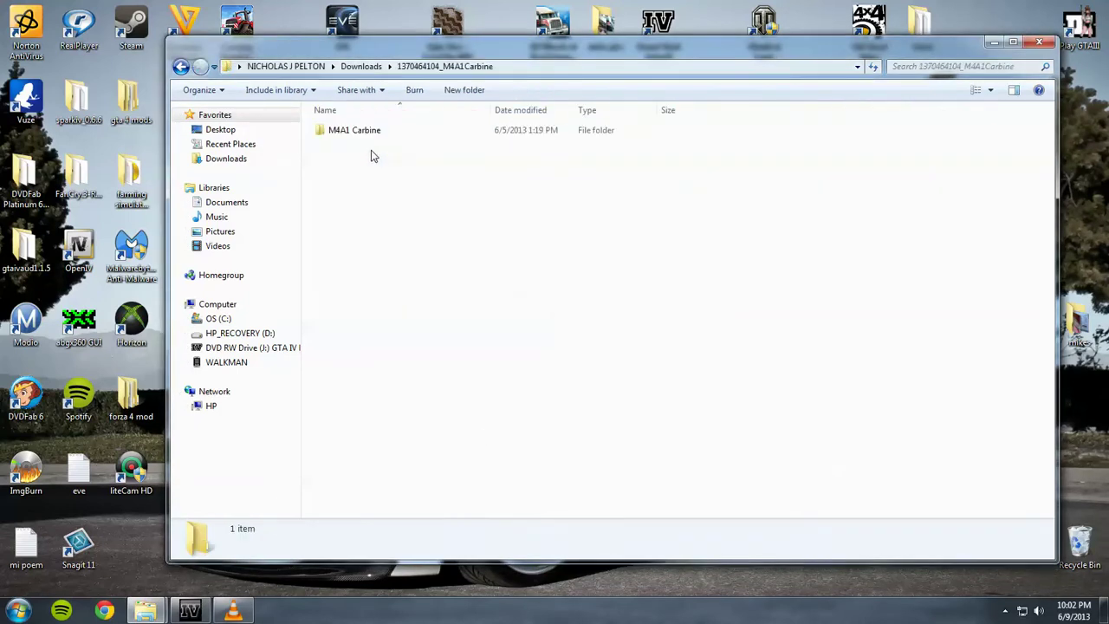
pyautogui.doubleClick(359, 131)
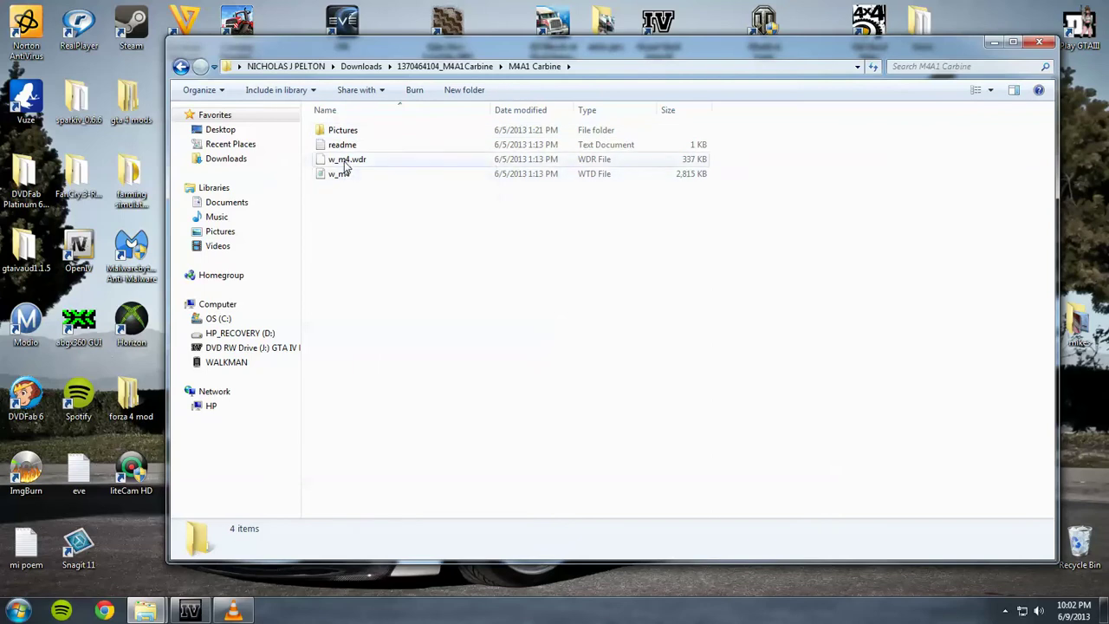
# - Switch to SparkIV, open the weapons.img archive and locate the w_m4 texture and model entries
pyautogui.click(190, 610)
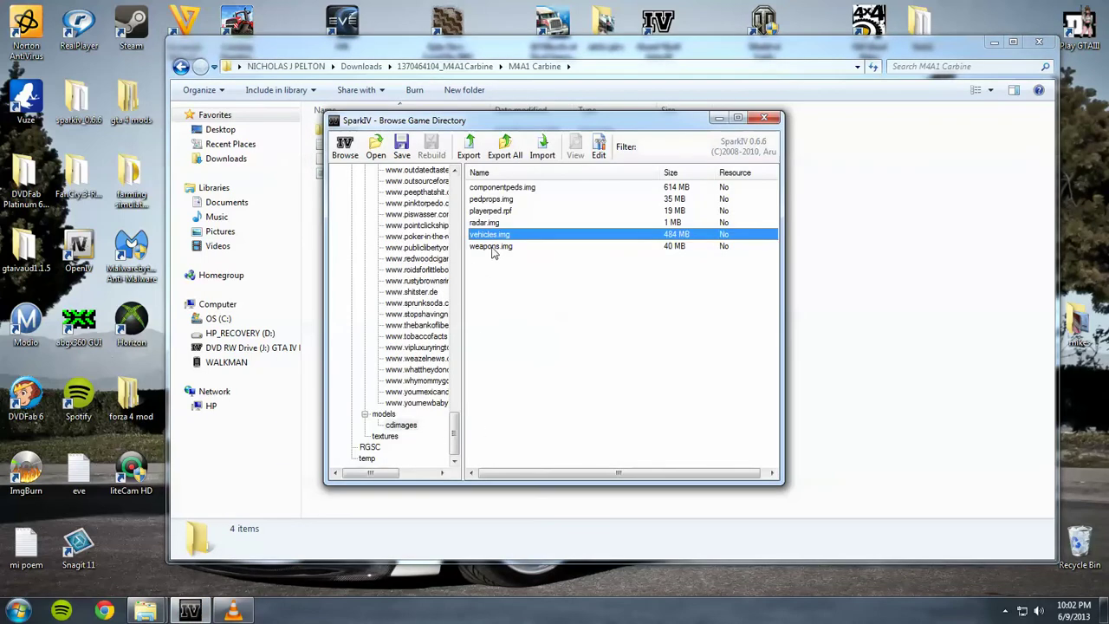
pyautogui.doubleClick(491, 246)
pyautogui.scroll(-2, 372, 251)
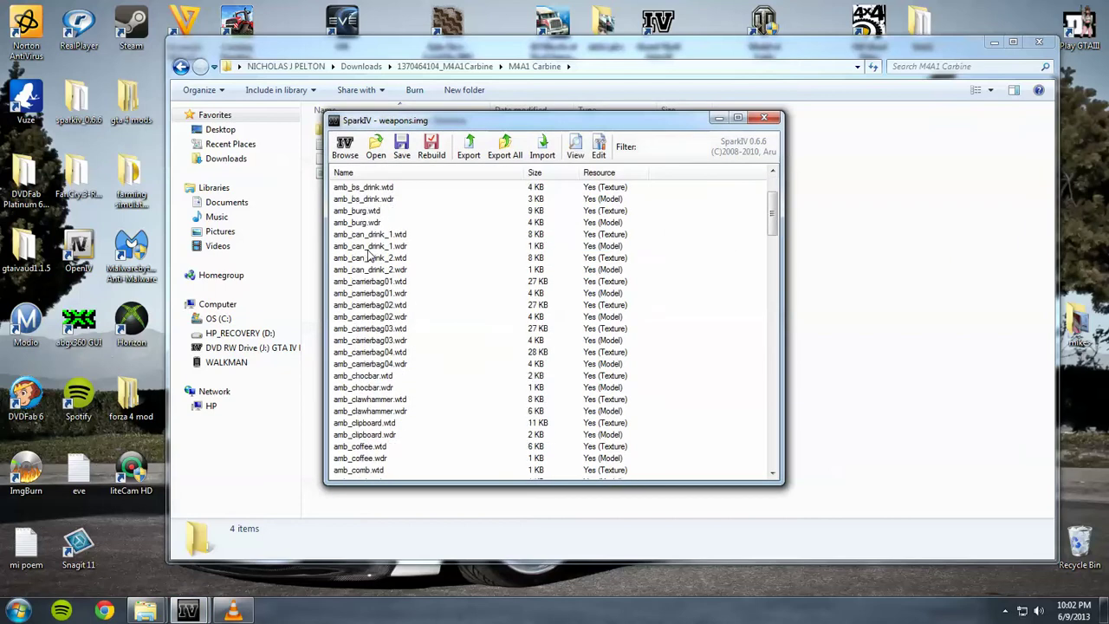
pyautogui.scroll(-20, 372, 259)
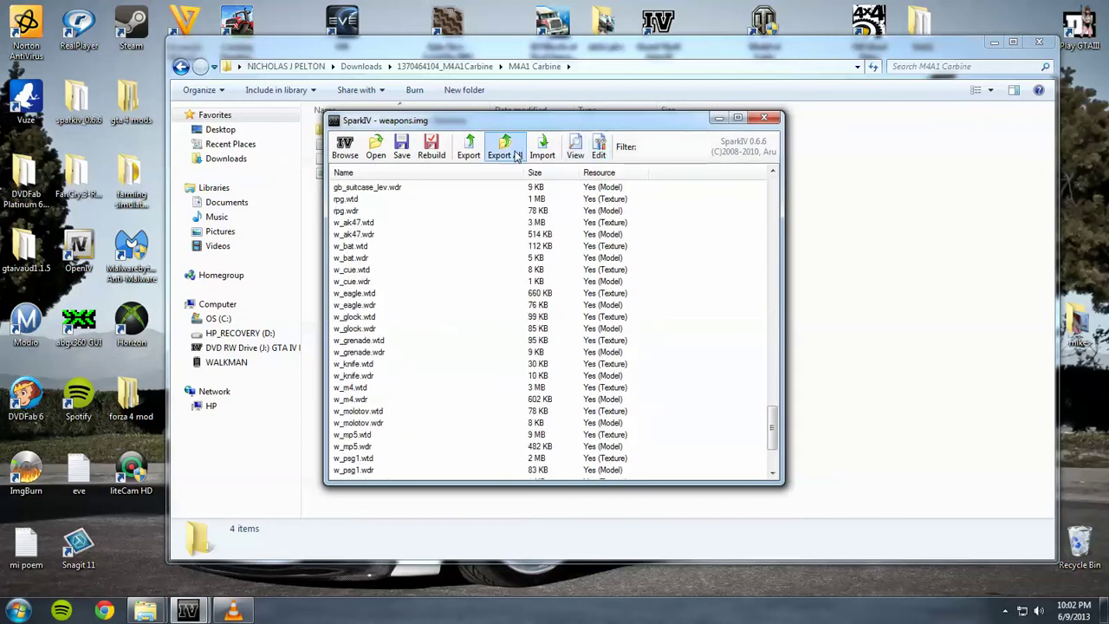
# - Bring up the import file chooser for weapons.img, cancel it, close the archive and put SparkIV away
pyautogui.click(542, 149)
pyautogui.moveTo(300, 412); pyautogui.dragTo(382, 397)
pyautogui.click(571, 440)
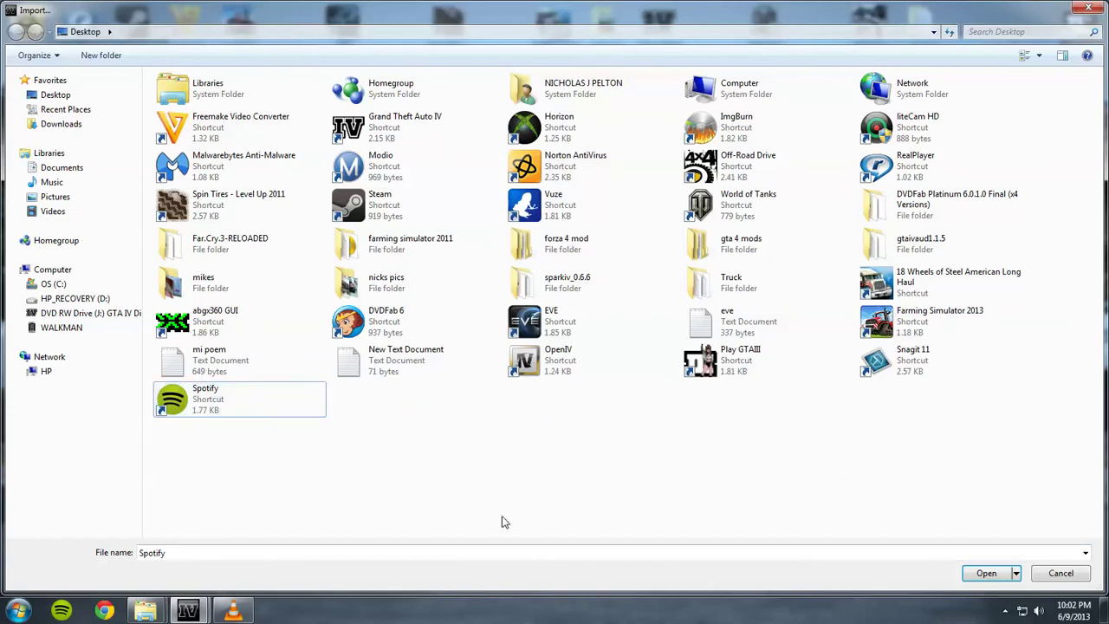
pyautogui.click(1090, 10)
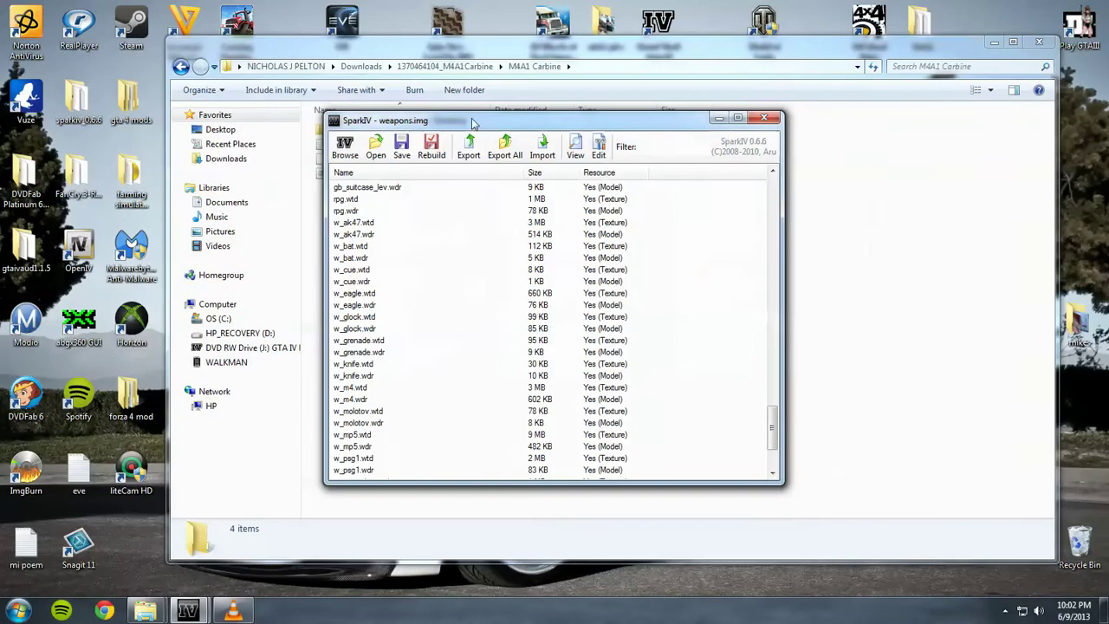
pyautogui.click(763, 118)
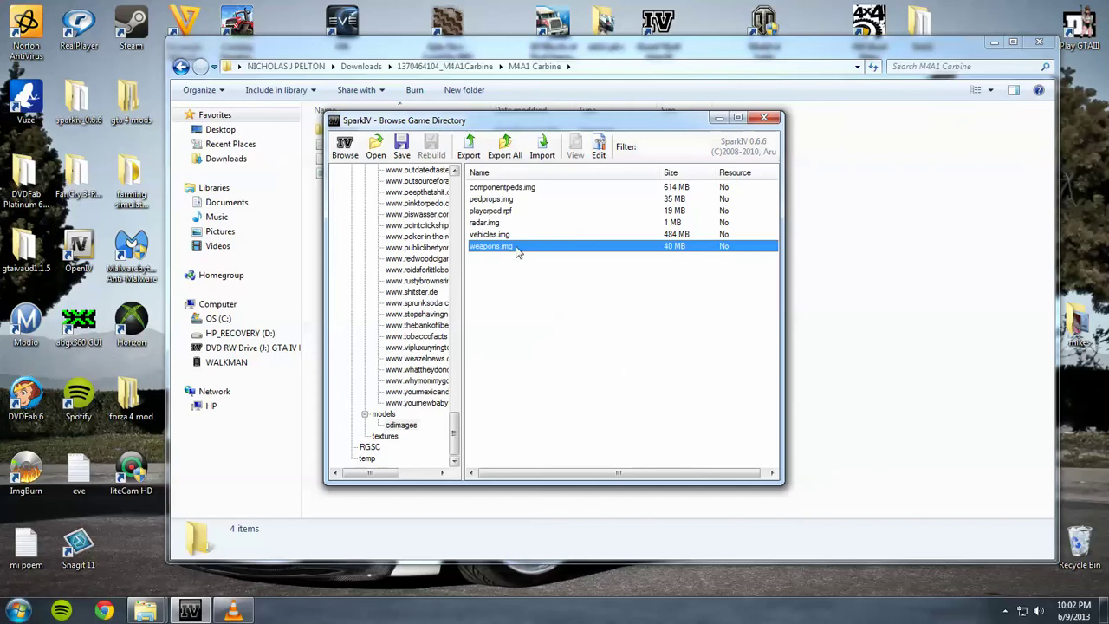
pyautogui.click(718, 118)
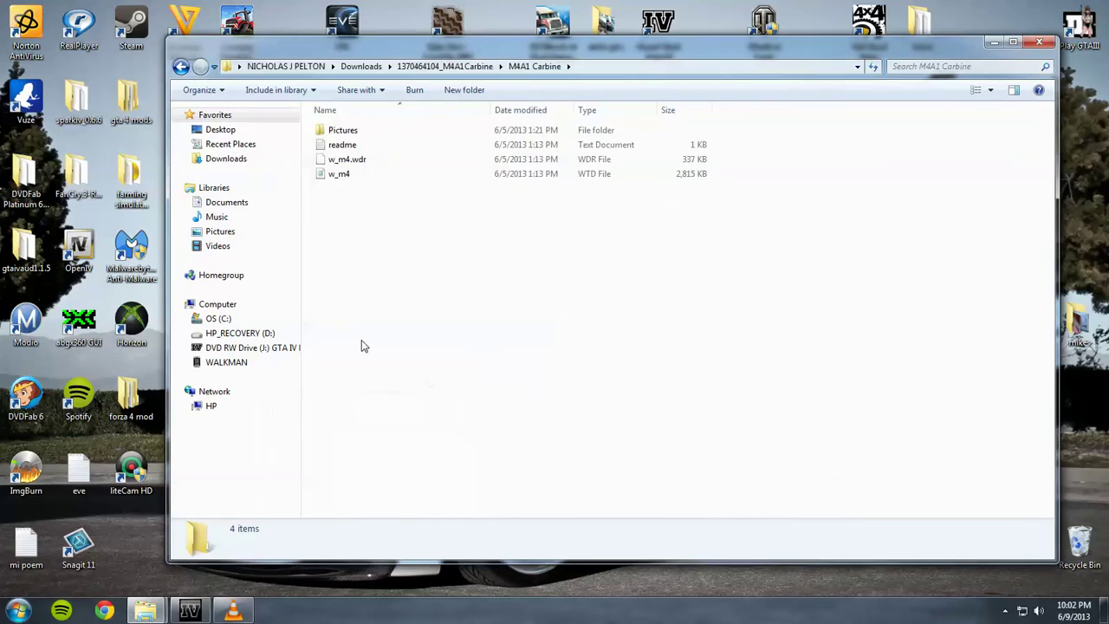
# - Read the readme in the M4A1 Carbine folder for its installation instructions and close it
pyautogui.doubleClick(342, 144)
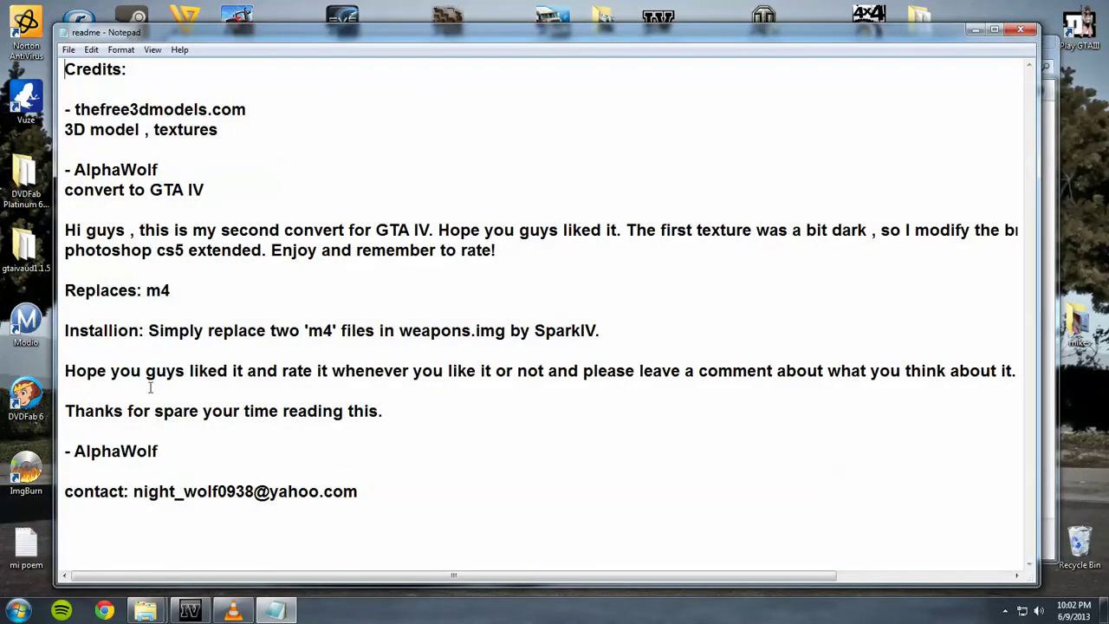
pyautogui.hscroll(5, 423, 377)
pyautogui.hscroll(-5, 429, 368)
pyautogui.click(1022, 29)
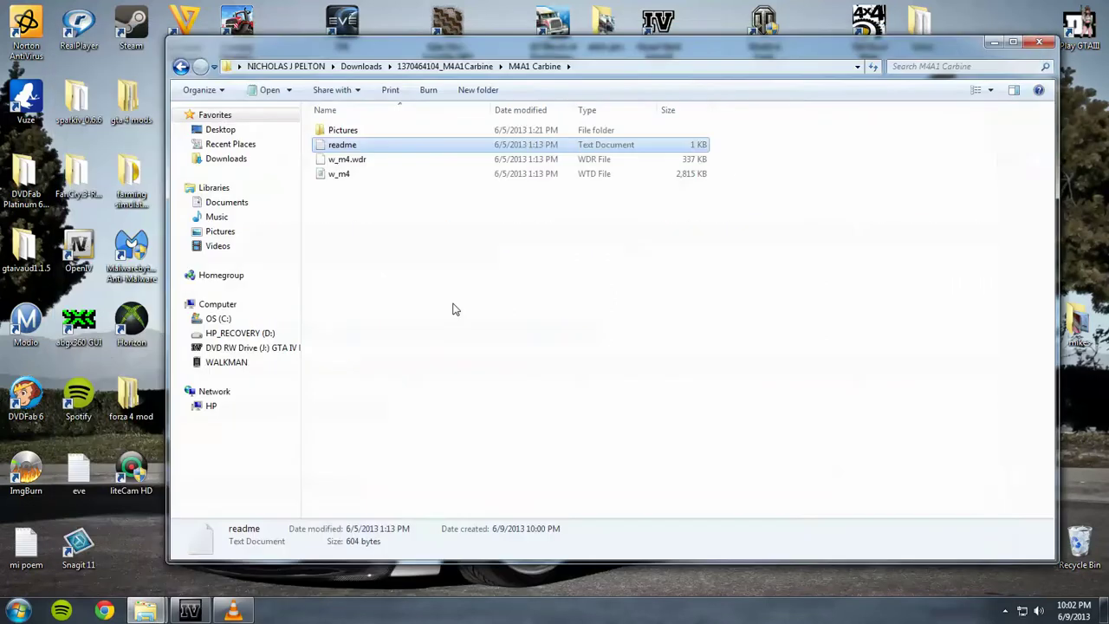
# - Look through the mod's Pictures folder, select the render image, and return to the M4A1 Carbine folder
pyautogui.doubleClick(338, 130)
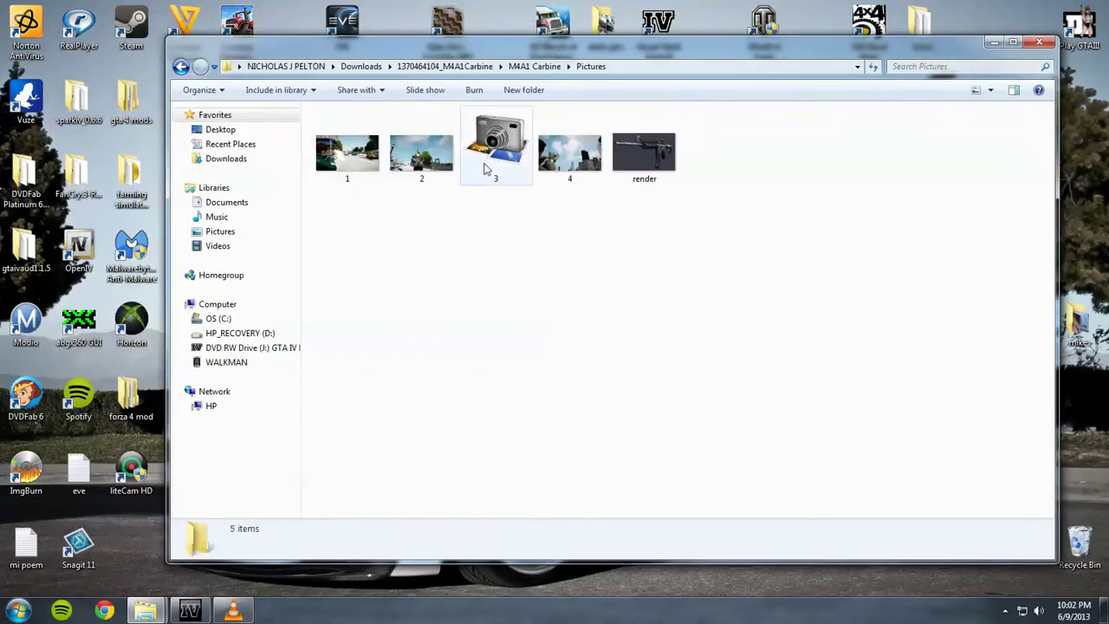
pyautogui.click(614, 167)
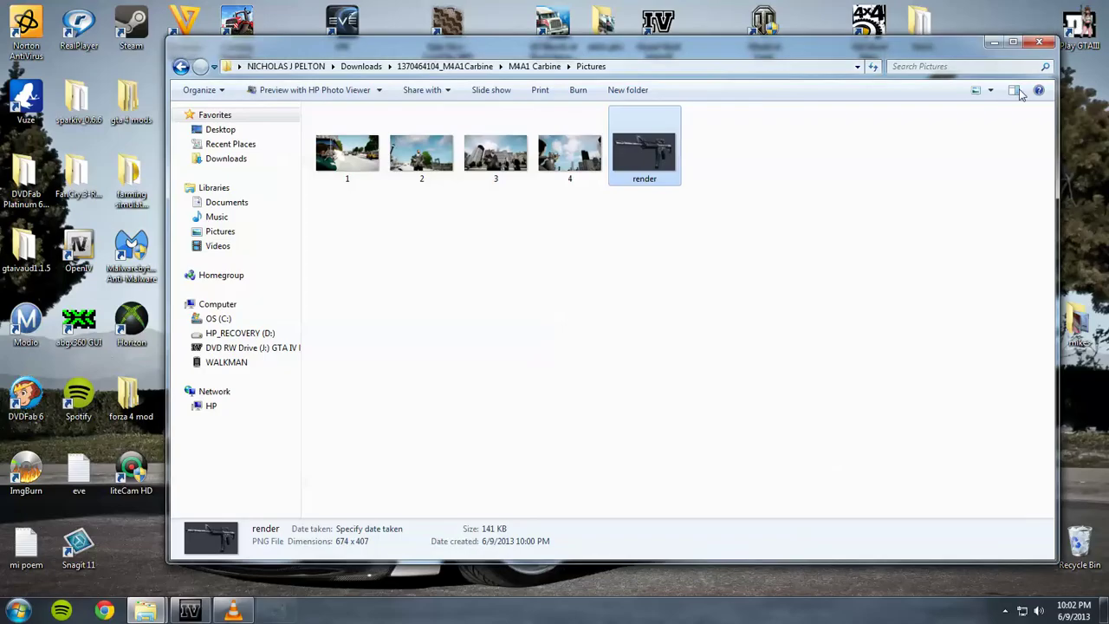
pyautogui.click(182, 67)
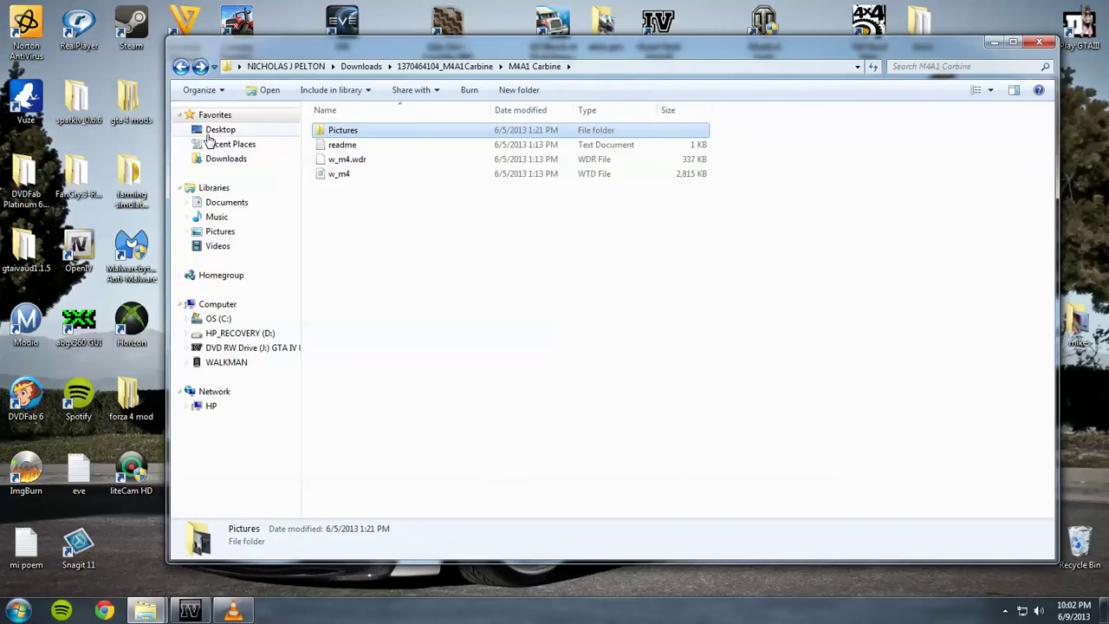
pyautogui.click(182, 66)
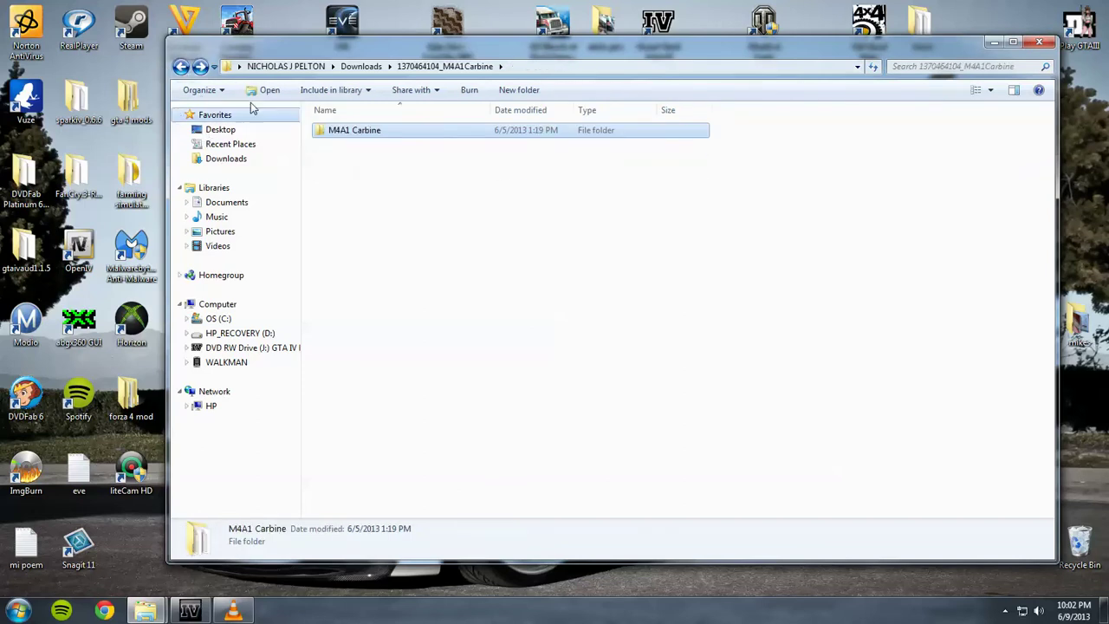
pyautogui.click(181, 67)
pyautogui.rightClick(346, 147)
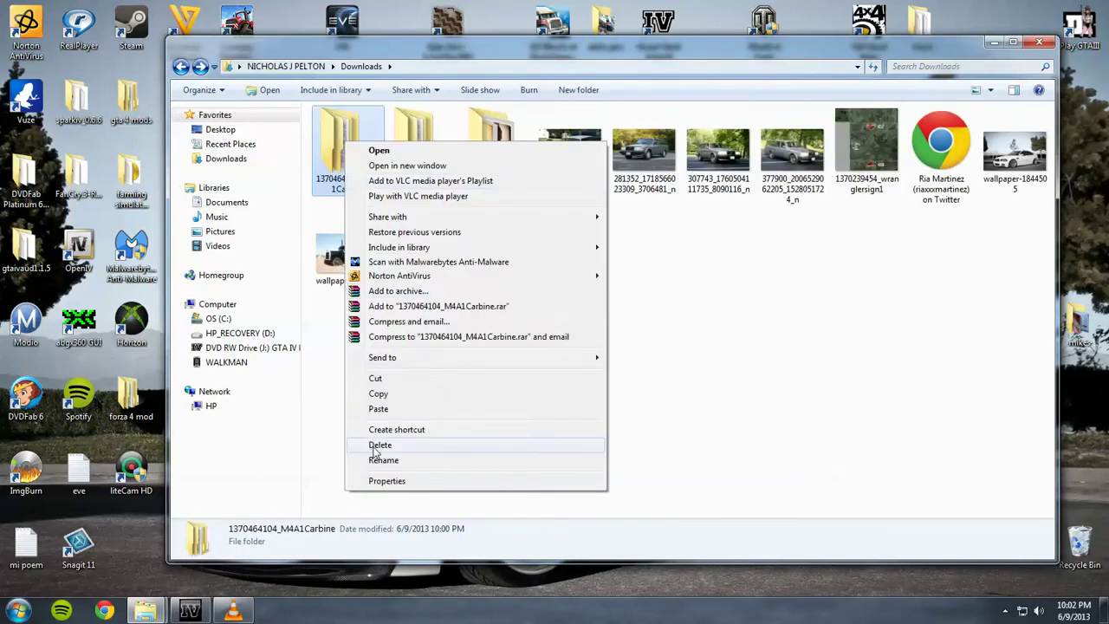
pyautogui.click(372, 446)
pyautogui.click(613, 362)
# - Open the Subaru Impreza 22B STI 1999 Modified folder, read the installation section of readme(Eng), and minimize the readme
pyautogui.doubleClick(342, 152)
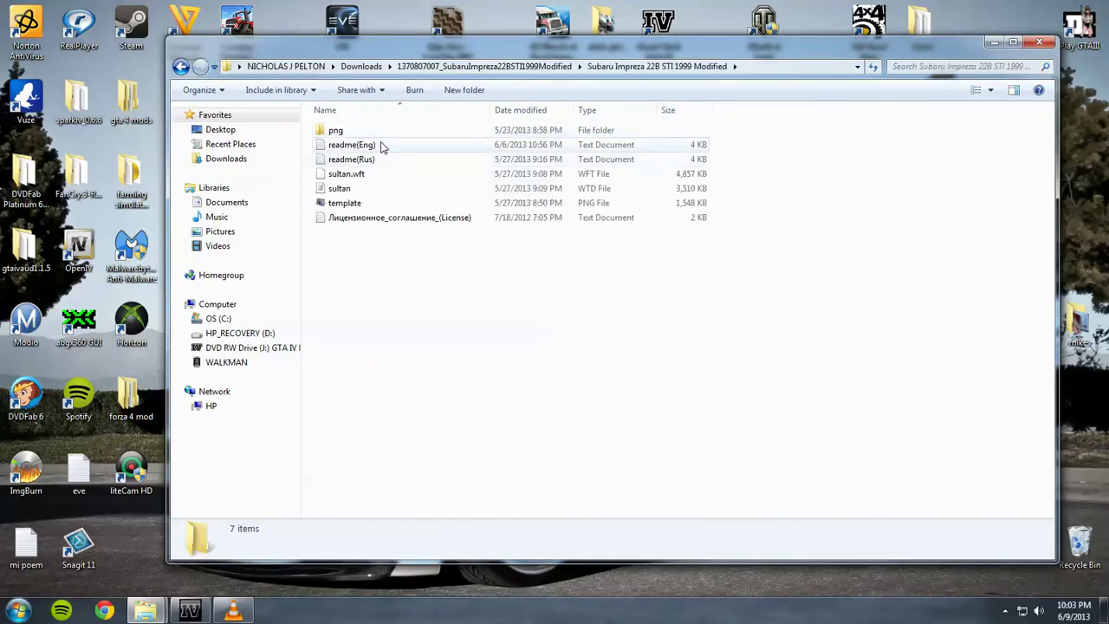
pyautogui.doubleClick(381, 147)
pyautogui.scroll(-12, 272, 244)
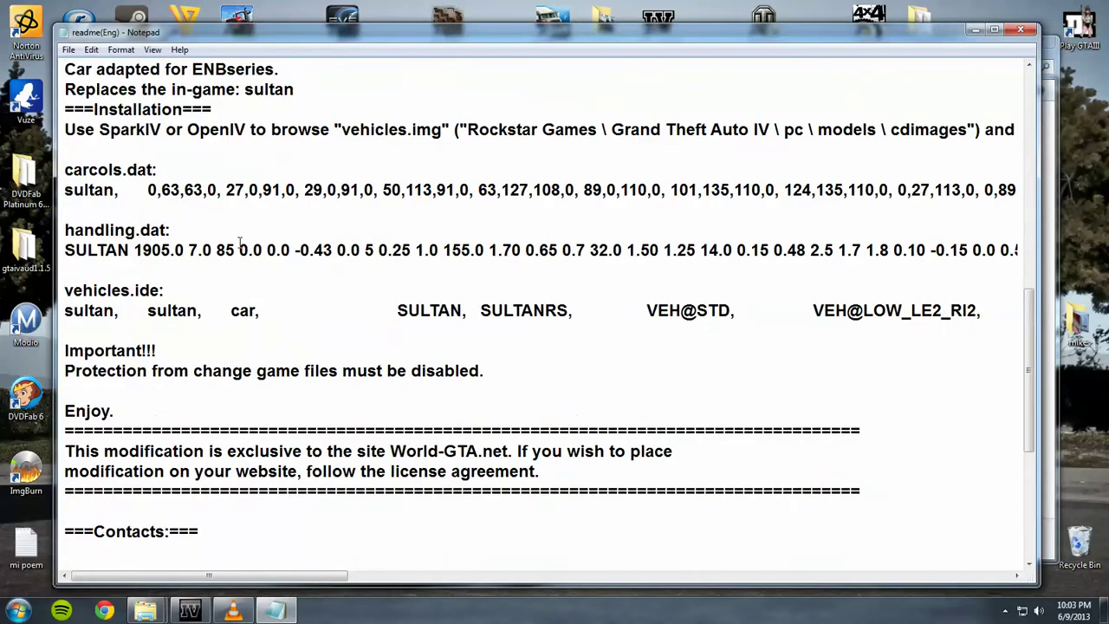
pyautogui.scroll(1, 115, 209)
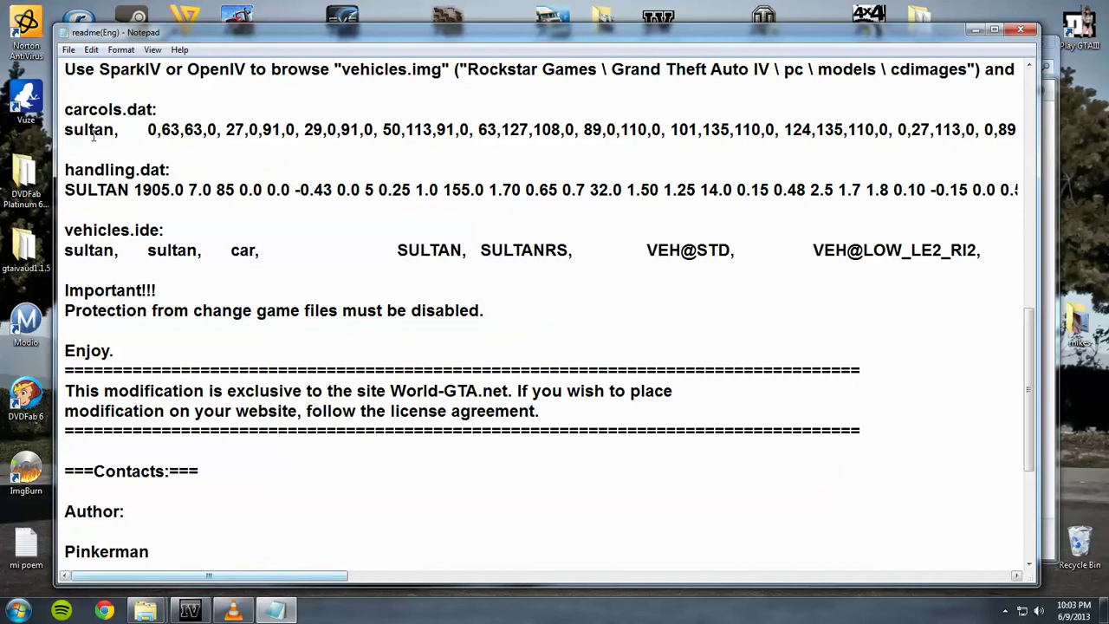
pyautogui.click(974, 30)
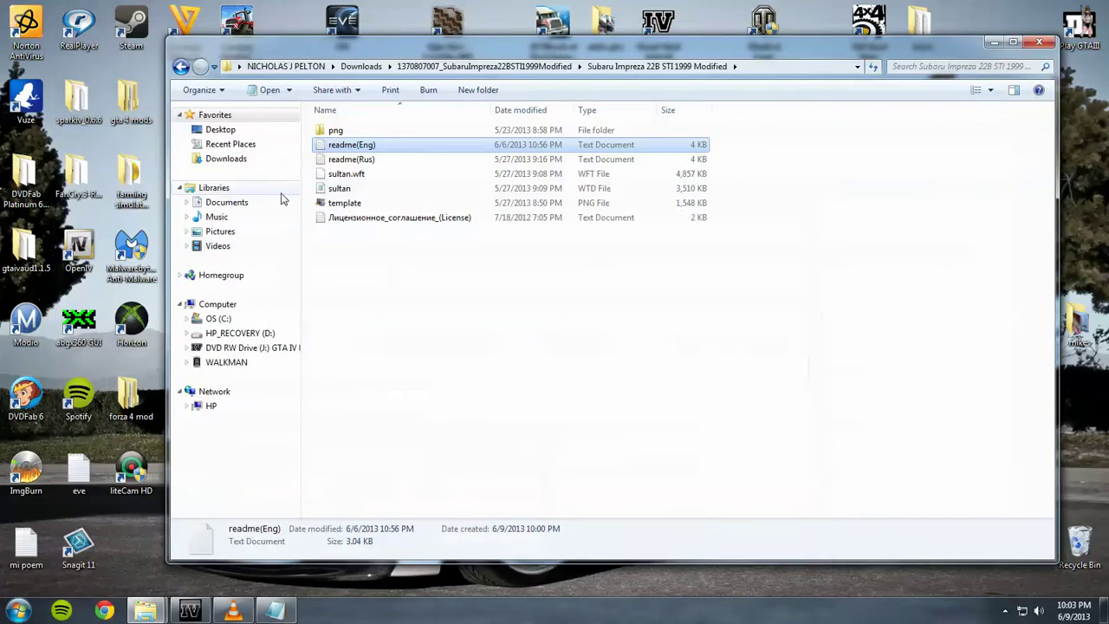
# - Point out the sultan.wft model file and the sultan WTD texture file in the Subaru mod folder
pyautogui.click(342, 175)
pyautogui.click(340, 188)
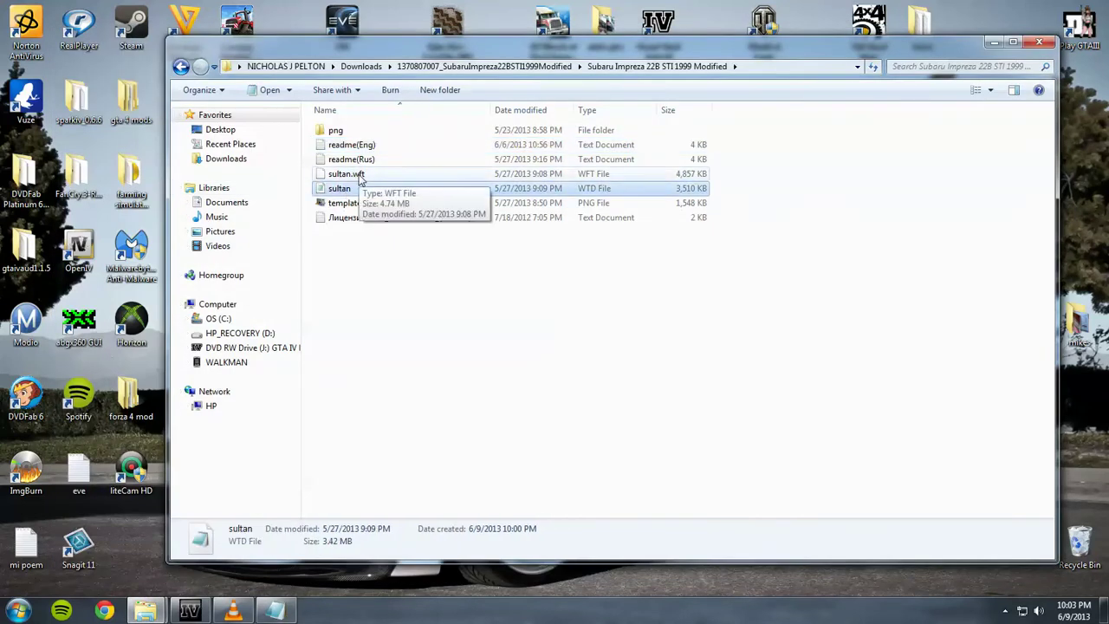
pyautogui.click(147, 521)
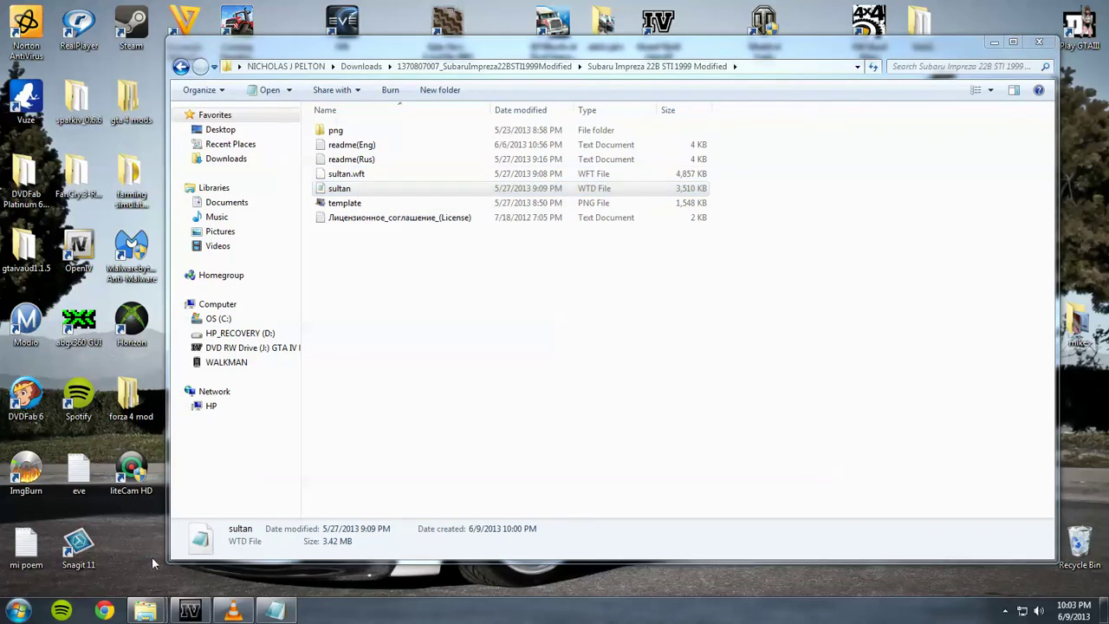
# - Open vehicles.img in SparkIV, show the import file chooser for the archive, and cancel it
pyautogui.click(189, 611)
pyautogui.click(503, 234)
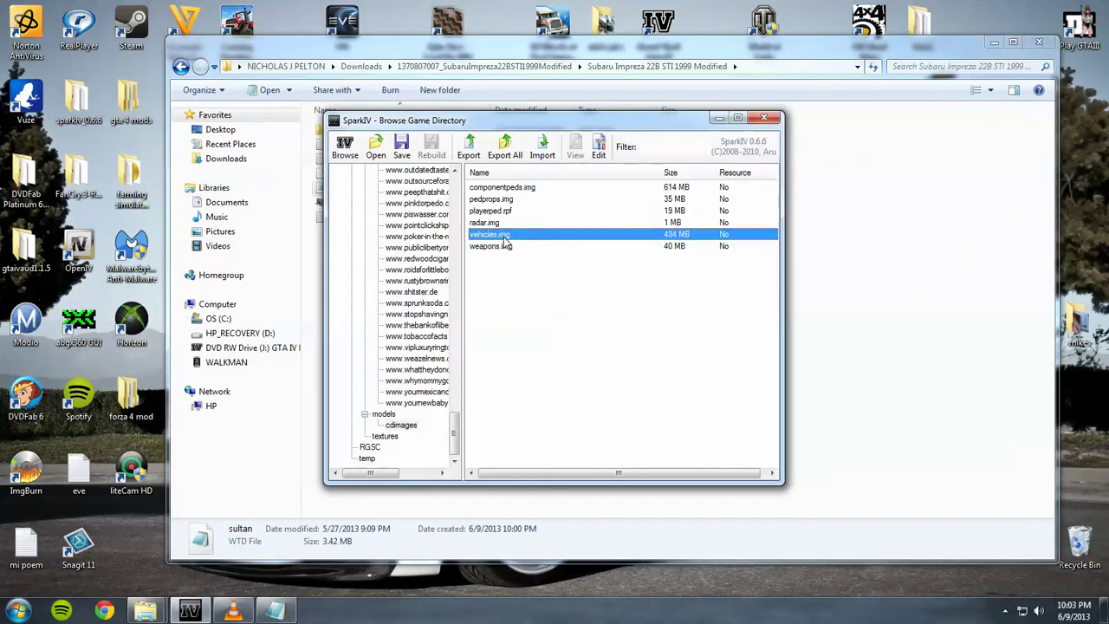
pyautogui.doubleClick(504, 236)
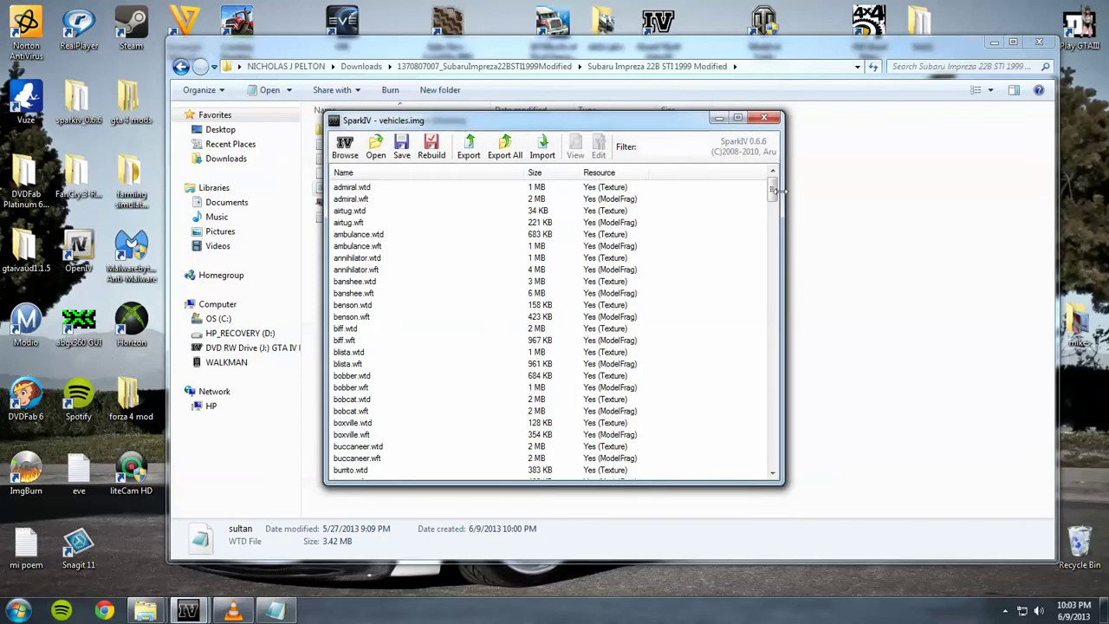
pyautogui.moveTo(663, 125); pyautogui.dragTo(672, 177)
pyautogui.click(551, 199)
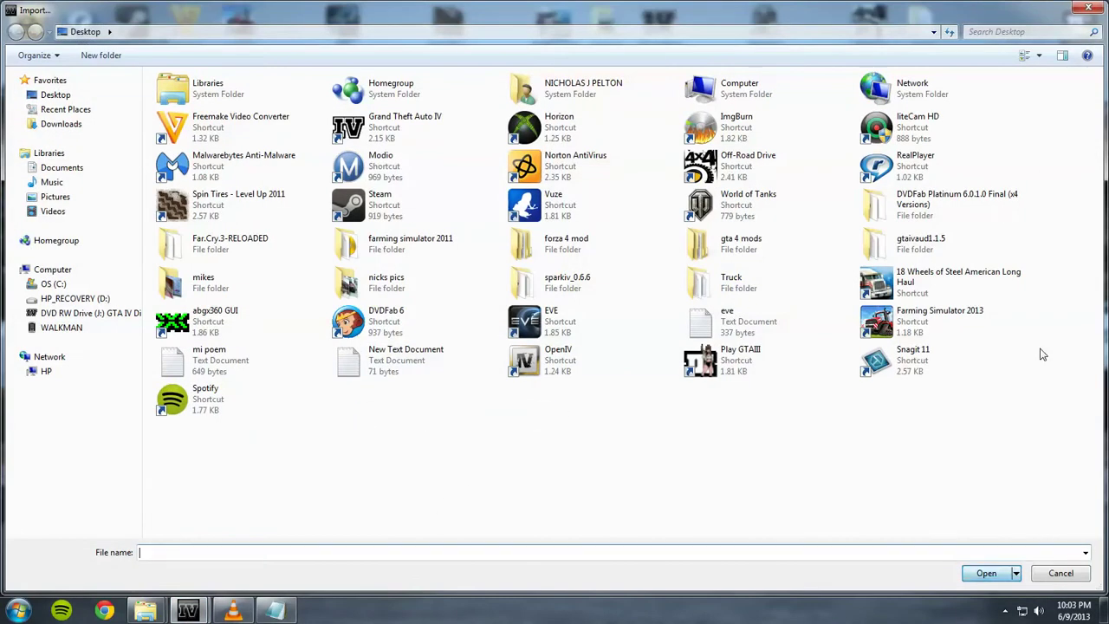
pyautogui.click(1087, 11)
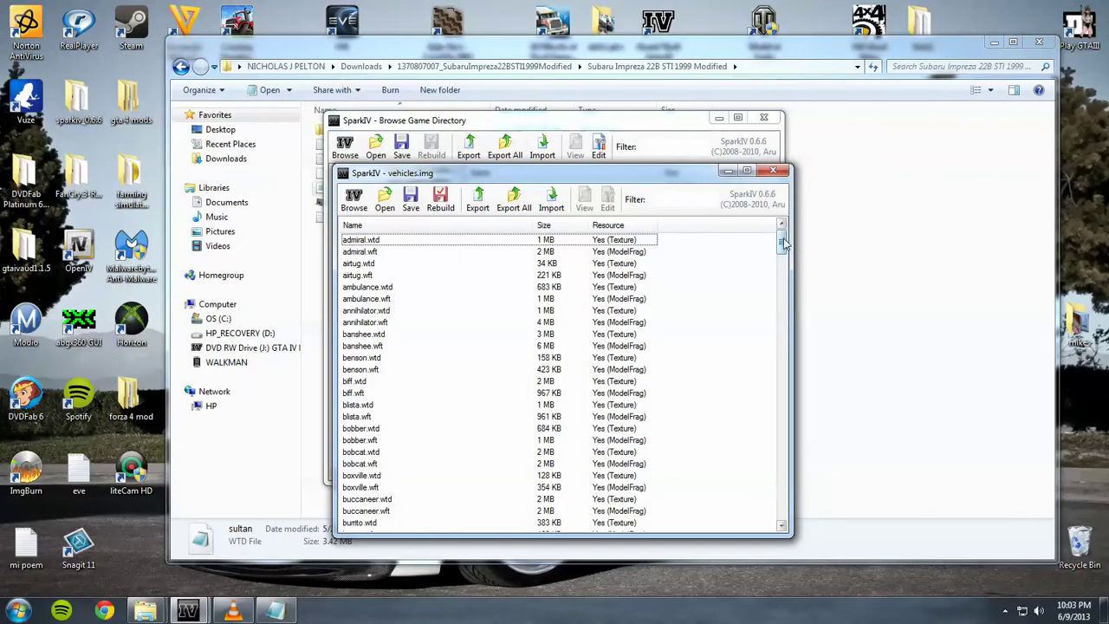
# - Find marquis.wft in vehicles.img, preview the boat model from another angle, and close the preview
pyautogui.moveTo(783, 245); pyautogui.dragTo(782, 347)
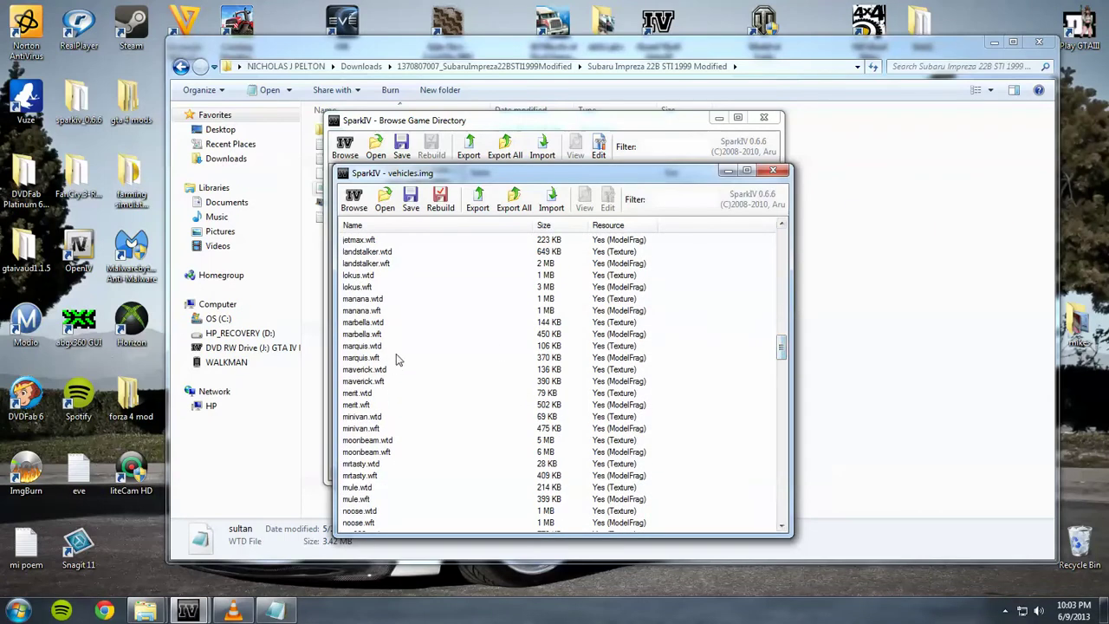
pyautogui.click(372, 357)
pyautogui.click(371, 335)
pyautogui.click(372, 347)
pyautogui.click(370, 358)
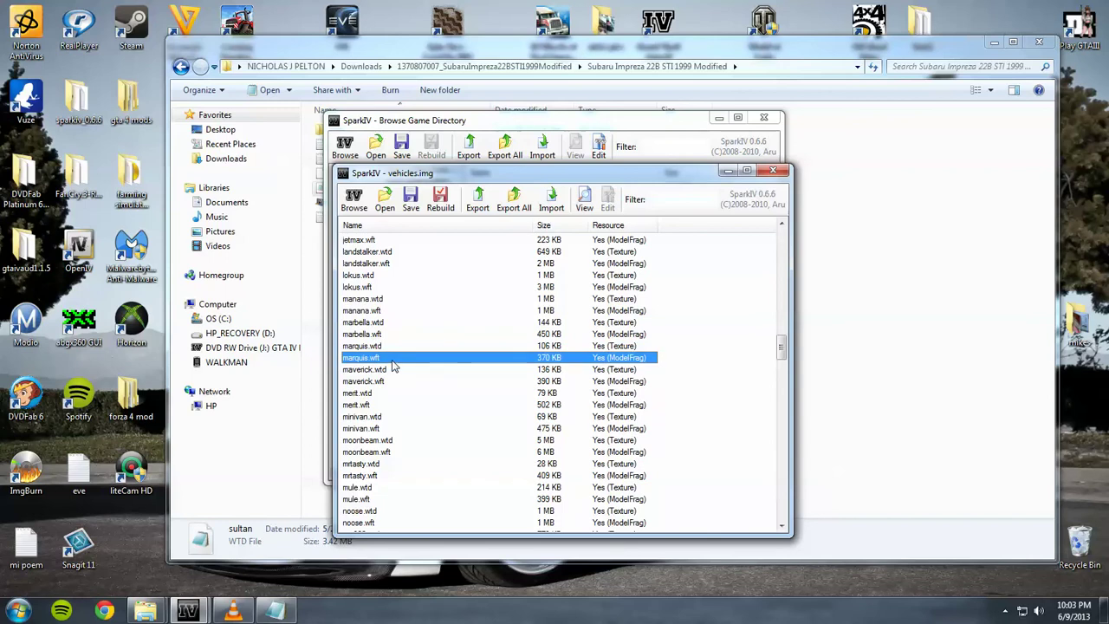
pyautogui.doubleClick(391, 361)
pyautogui.moveTo(639, 379); pyautogui.dragTo(574, 367)
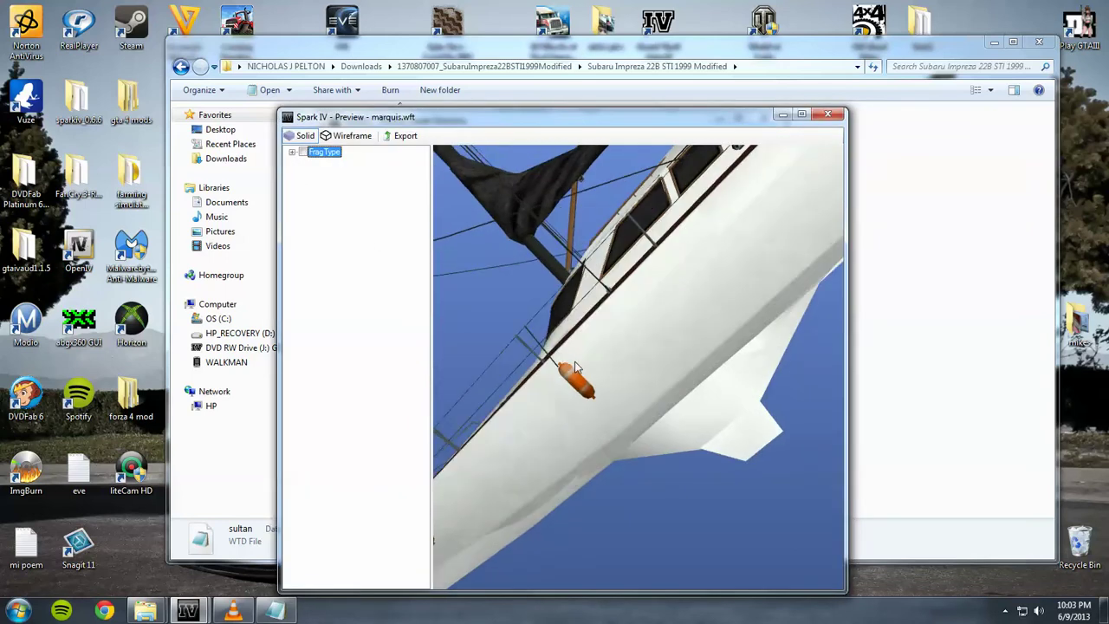
pyautogui.click(830, 115)
# - Preview the maverick.wtd textures and the maverick.wft model, closing each preview
pyautogui.doubleClick(373, 370)
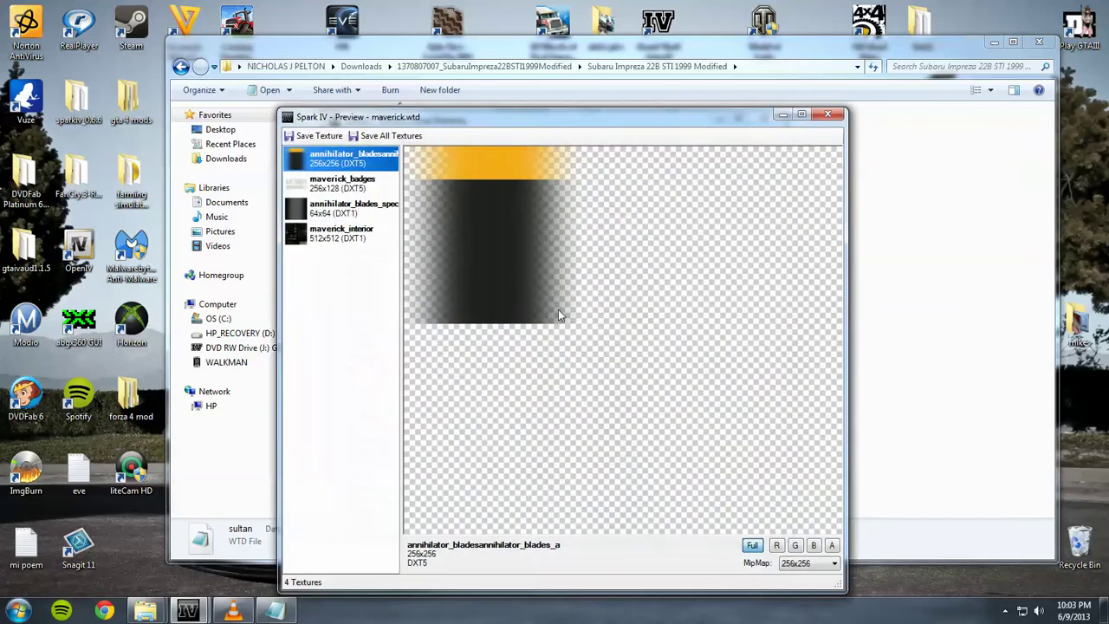
pyautogui.click(827, 115)
pyautogui.click(360, 382)
pyautogui.click(359, 370)
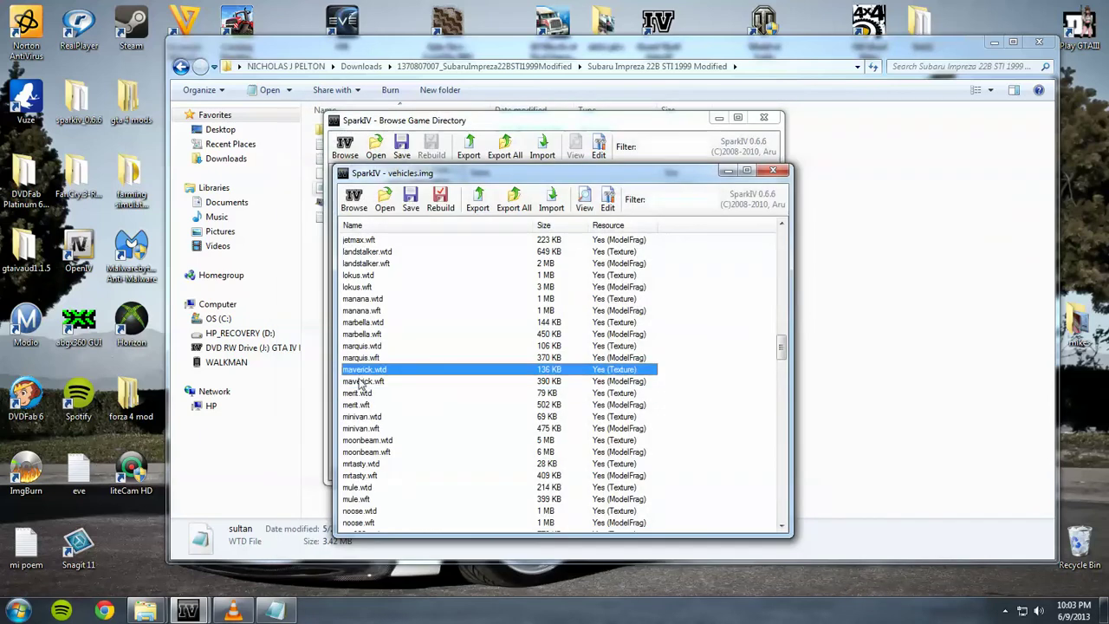
pyautogui.click(360, 383)
pyautogui.doubleClick(359, 382)
pyautogui.moveTo(564, 361); pyautogui.dragTo(693, 320)
pyautogui.click(827, 115)
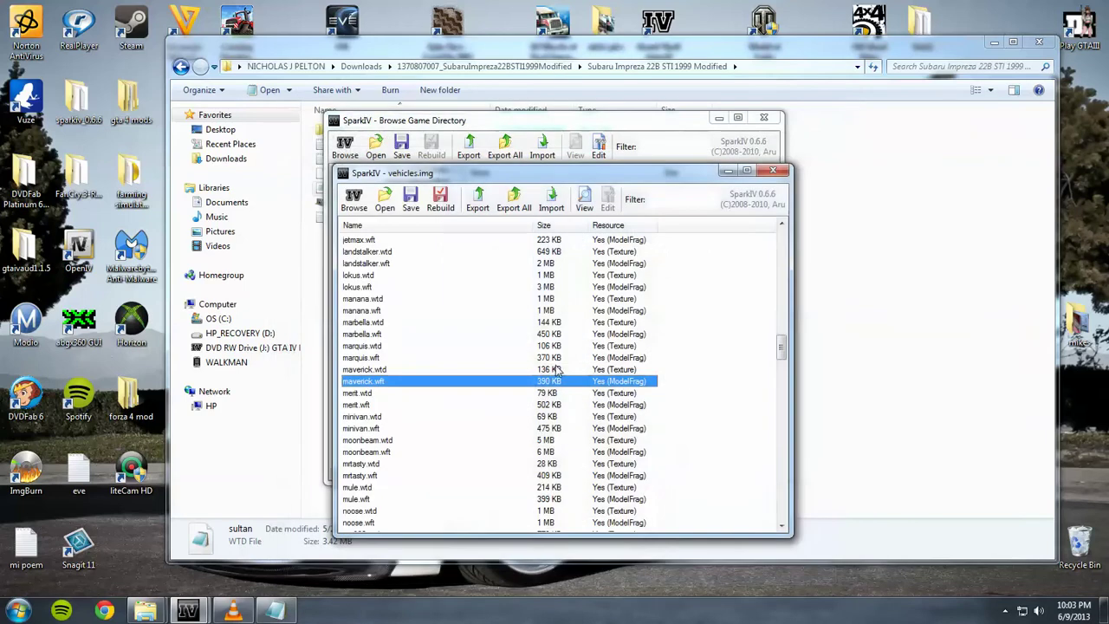
# - Close vehicles.img, open STREAMED_VEHICLES.rpf from the pc/audio/Sfx folder, and list its STREAMED_VEHICLES folder
pyautogui.click(772, 171)
pyautogui.click(596, 348)
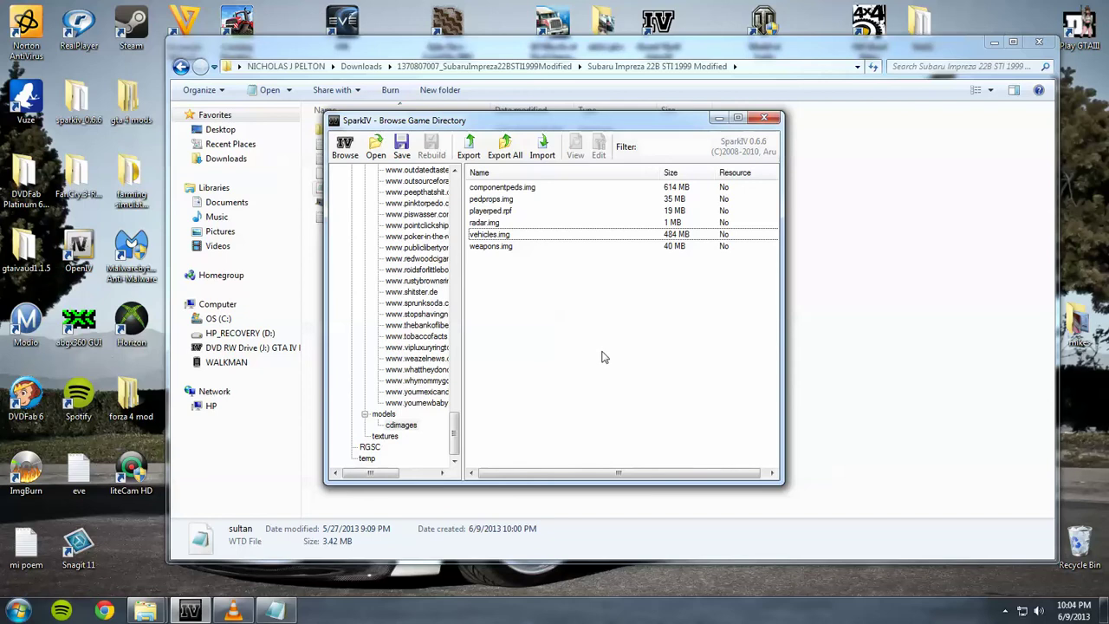
pyautogui.moveTo(462, 435); pyautogui.dragTo(469, 249)
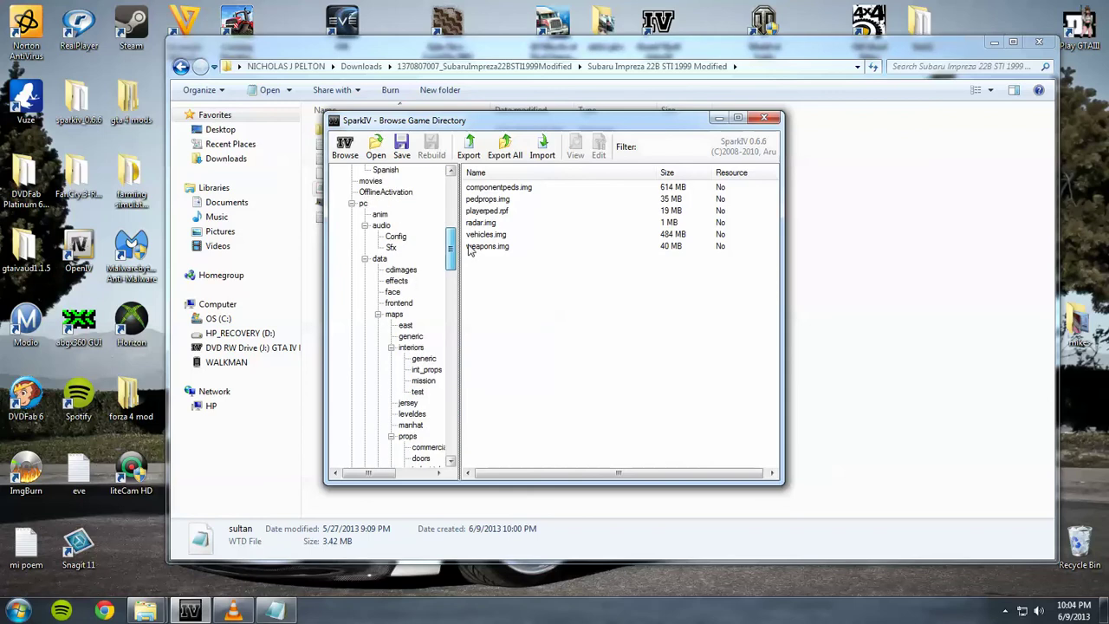
pyautogui.click(390, 248)
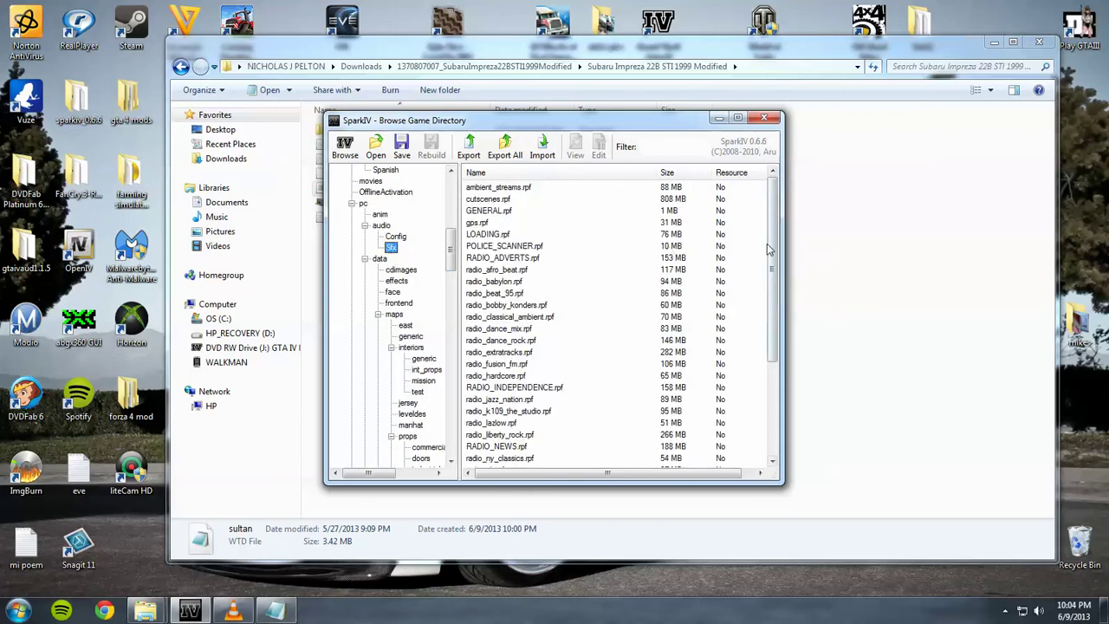
pyautogui.scroll(-4, 768, 249)
pyautogui.doubleClick(534, 457)
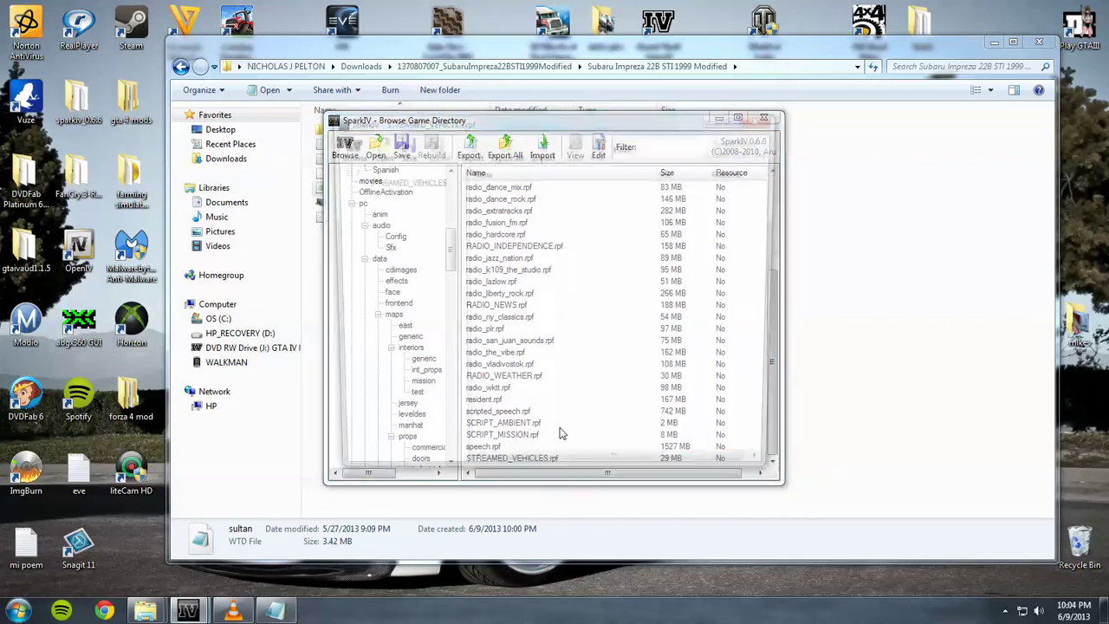
pyautogui.click(410, 182)
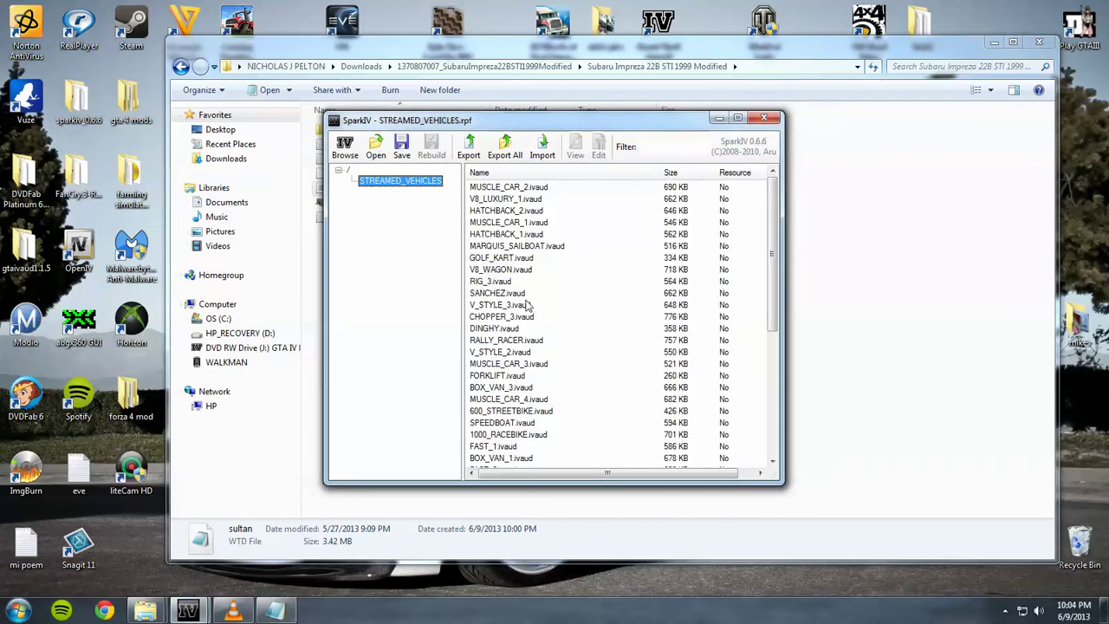
# - Show the import file chooser for STREAMED_VEHICLES.rpf, cancel it, and close the archive
pyautogui.click(542, 148)
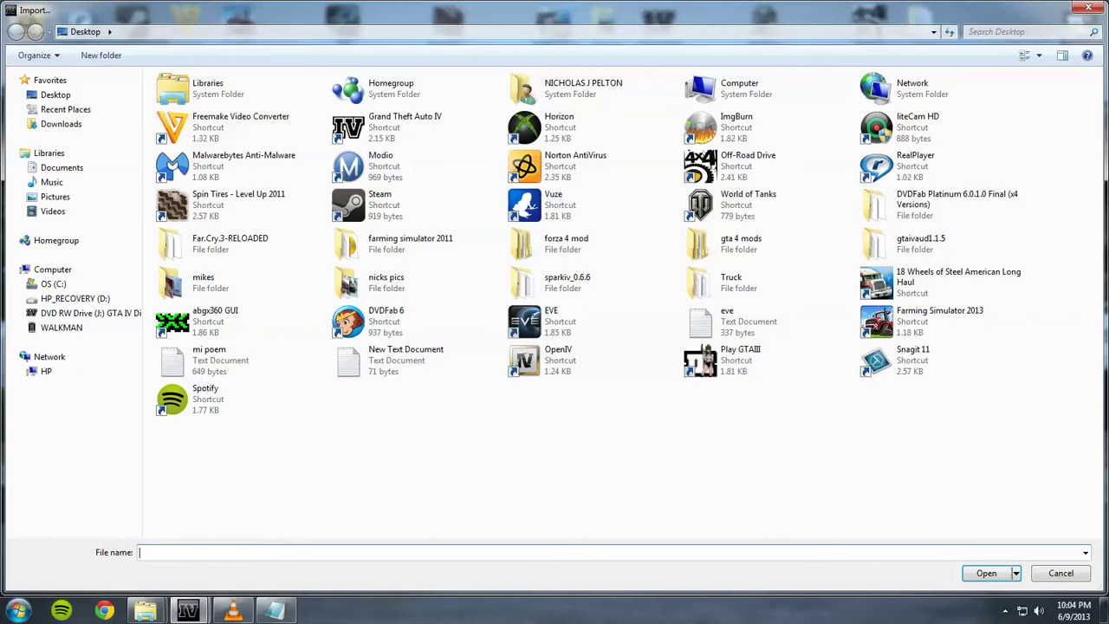
pyautogui.click(1089, 7)
pyautogui.click(763, 119)
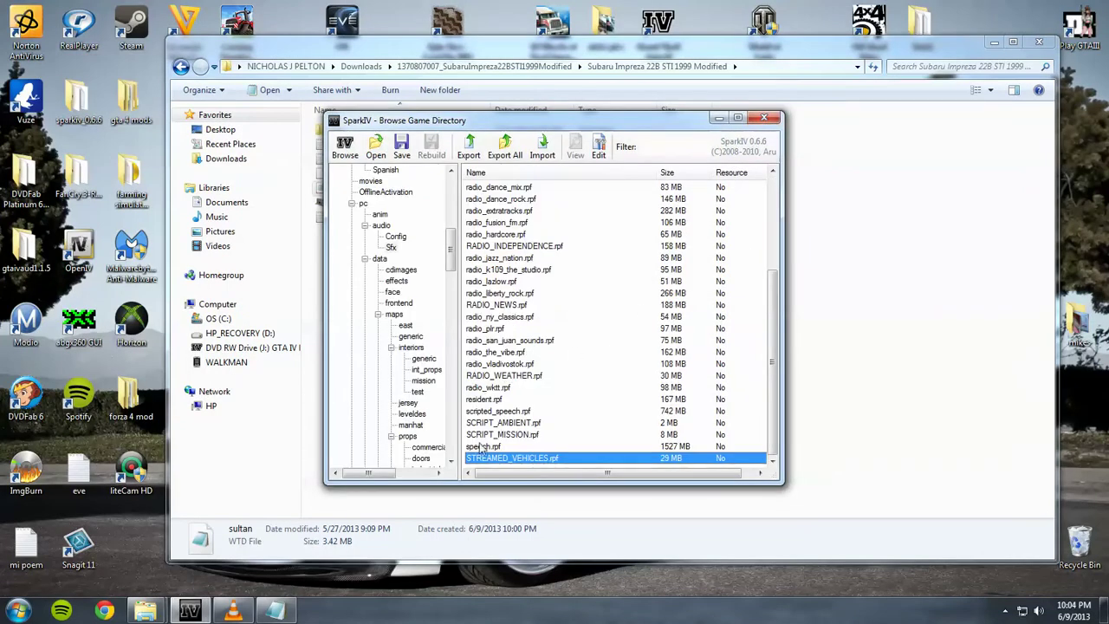
# - Open resident.rpf to list its RESIDENT sound files, close the archive, and exit SparkIV
pyautogui.doubleClick(482, 398)
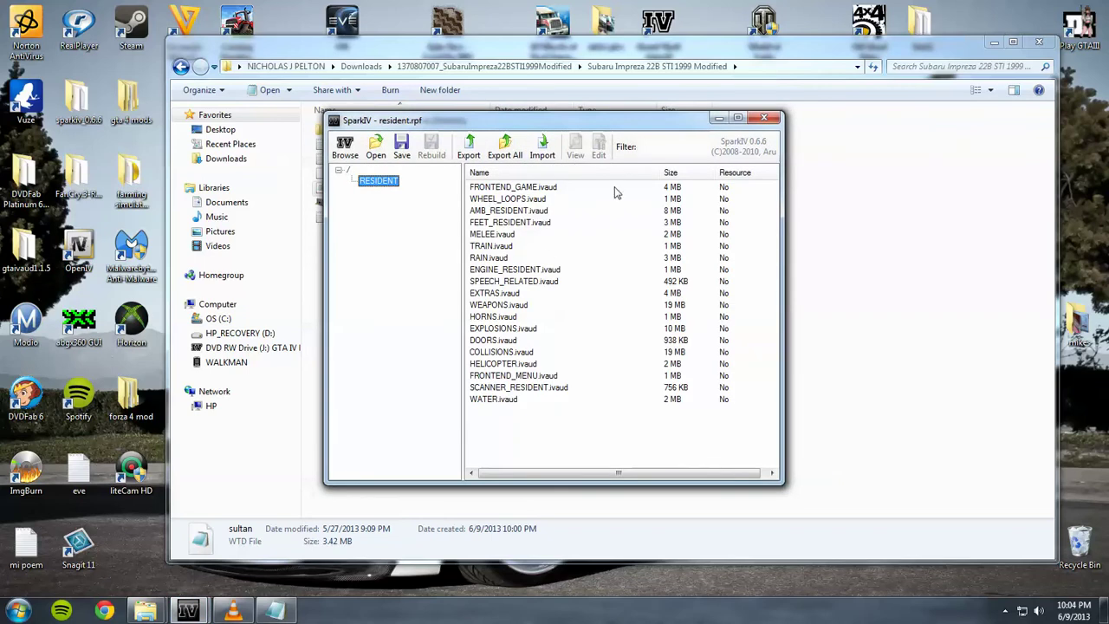
pyautogui.click(764, 117)
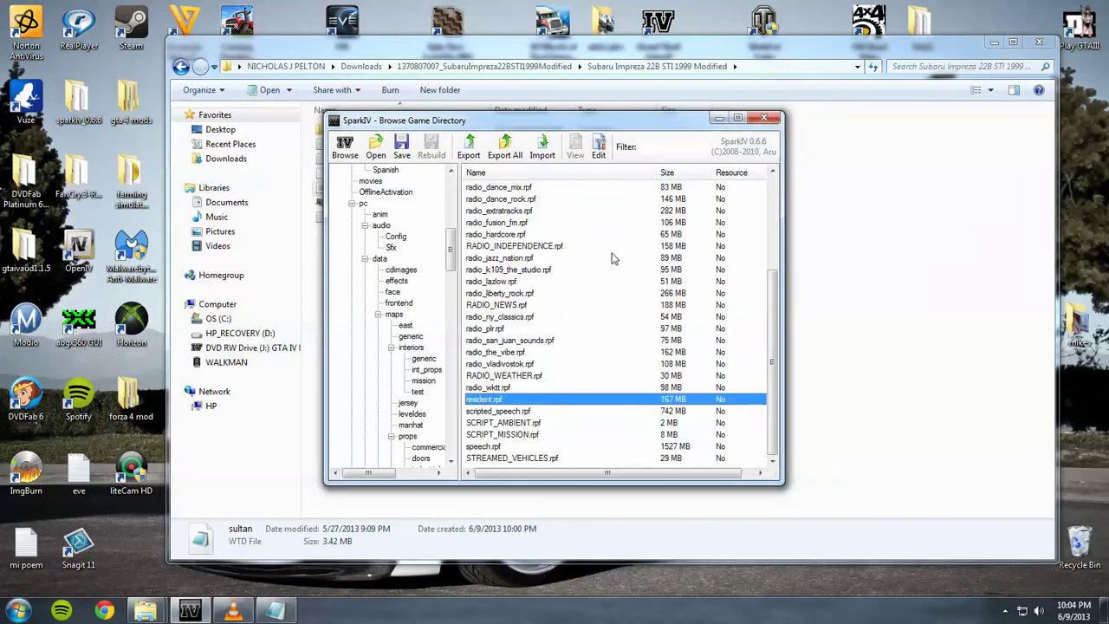
pyautogui.click(766, 115)
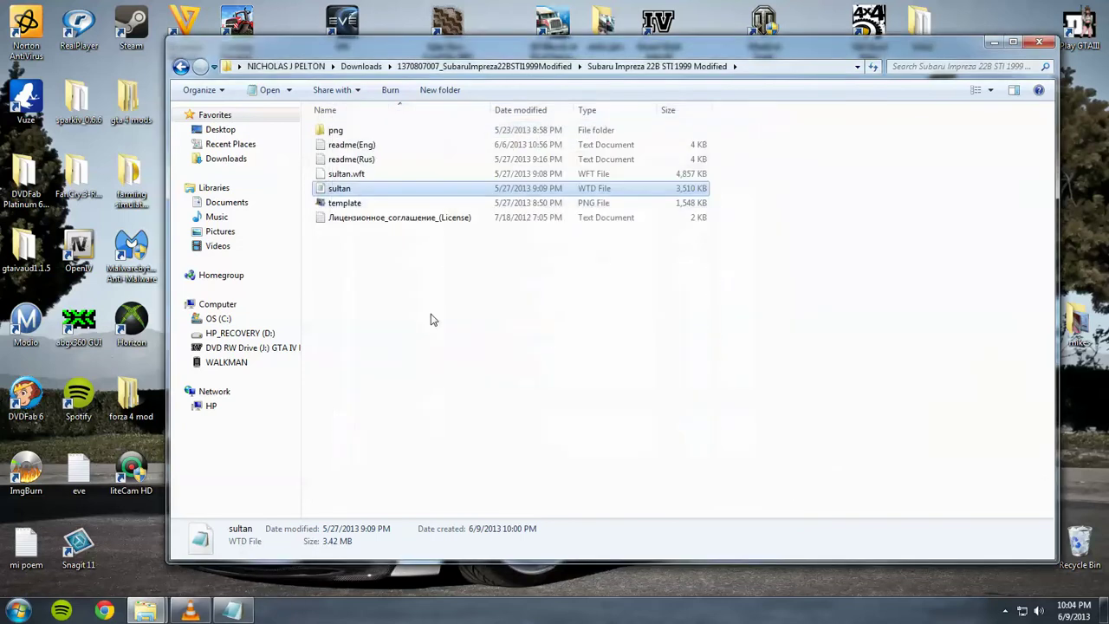
pyautogui.click(431, 317)
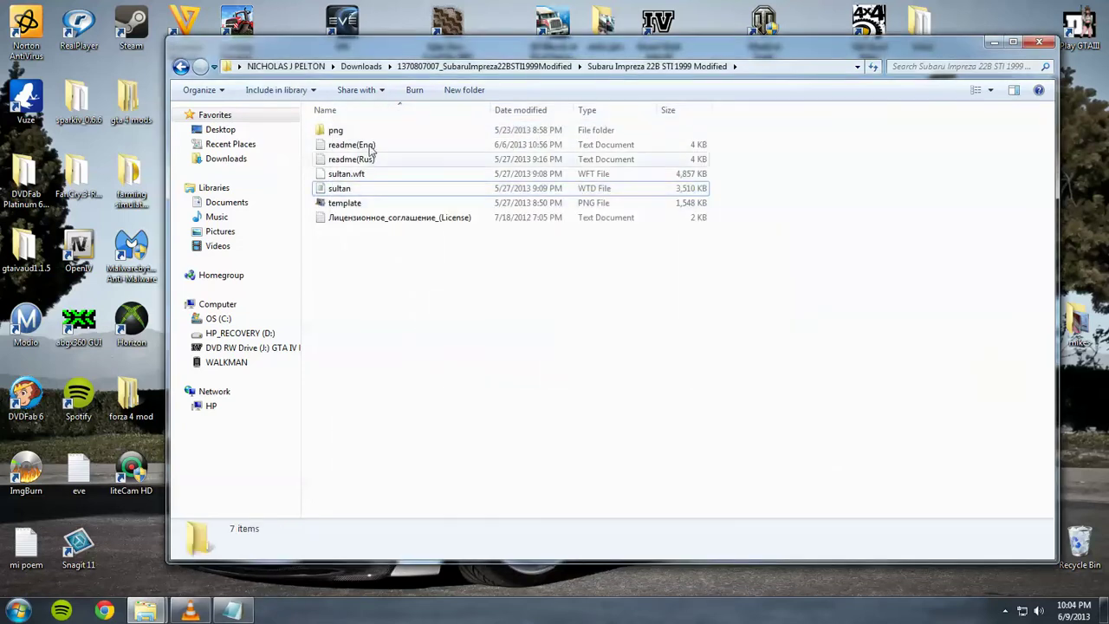
pyautogui.click(181, 67)
pyautogui.click(181, 68)
pyautogui.rightClick(359, 154)
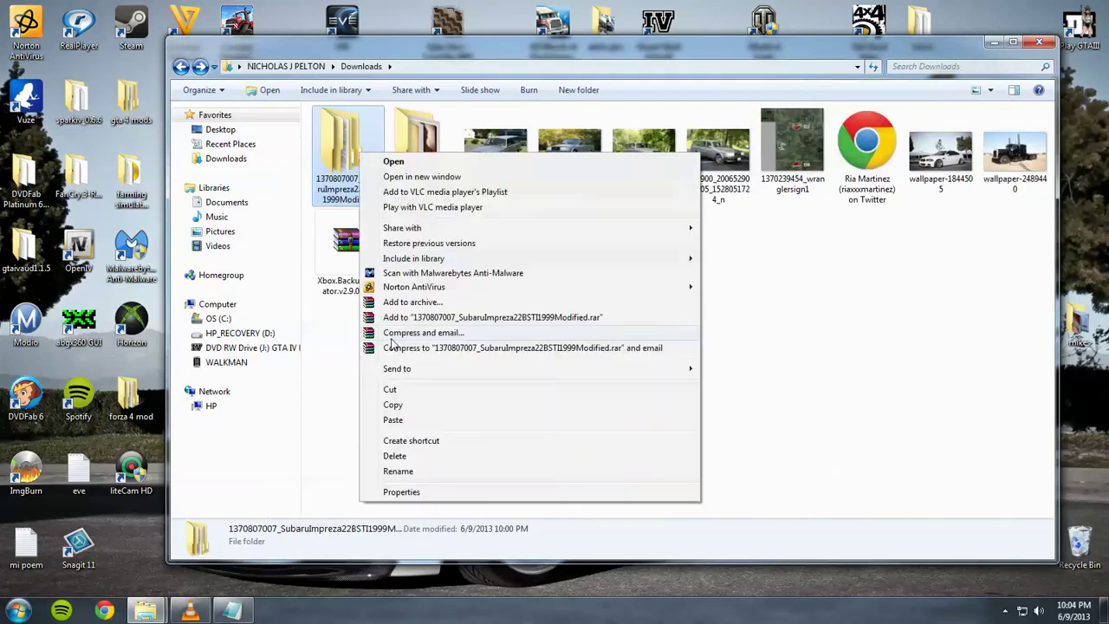
pyautogui.click(394, 456)
pyautogui.click(605, 359)
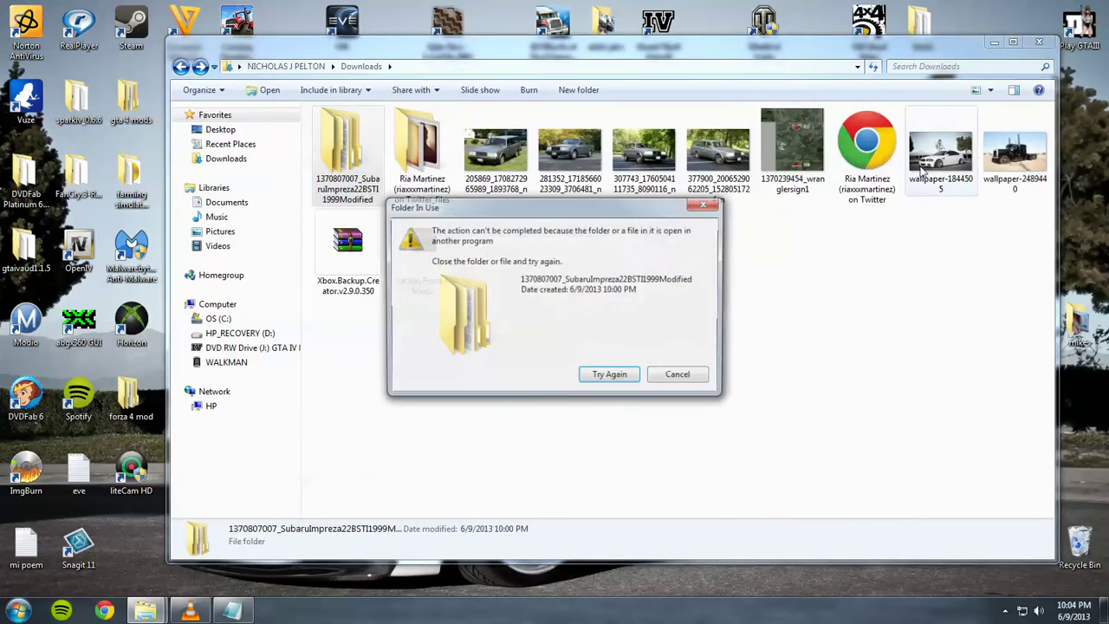
pyautogui.click(680, 375)
pyautogui.click(567, 306)
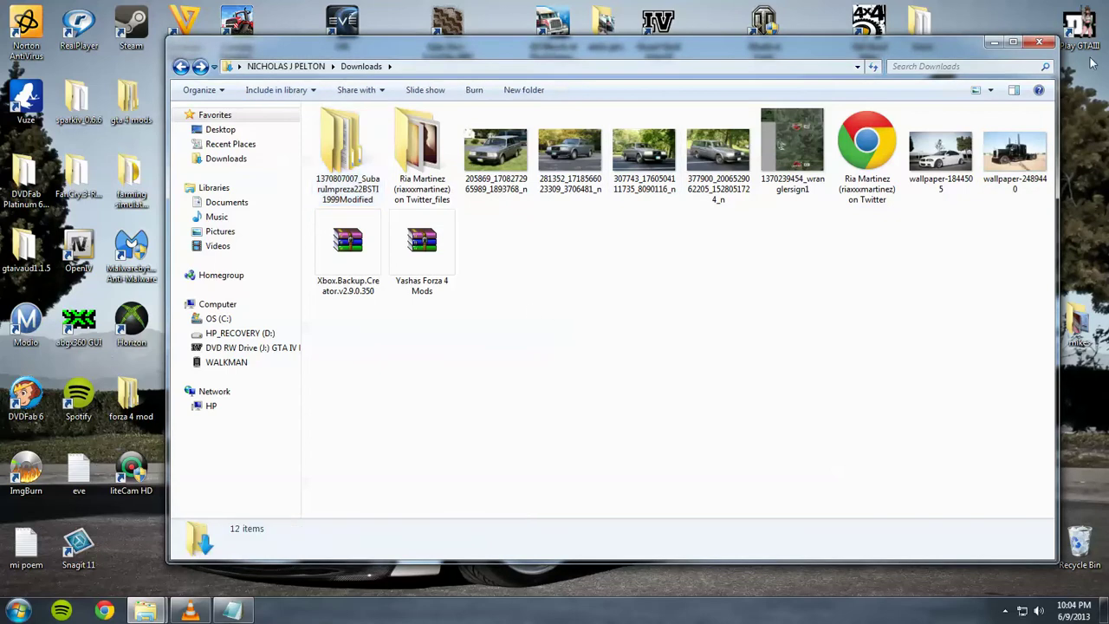
pyautogui.click(1038, 45)
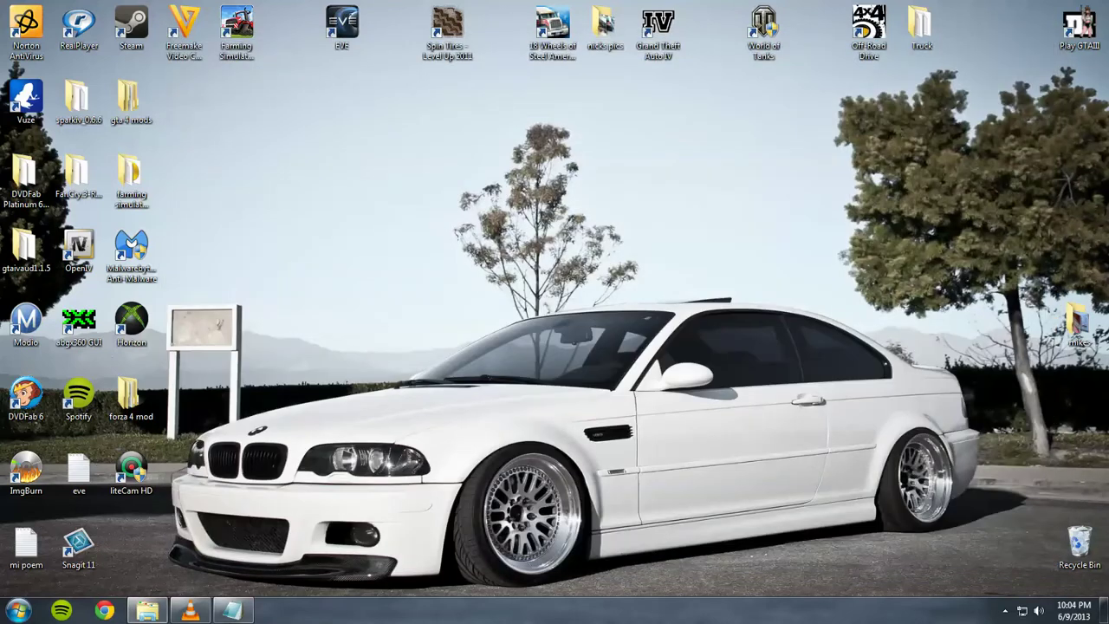
pyautogui.click(17, 611)
pyautogui.click(232, 309)
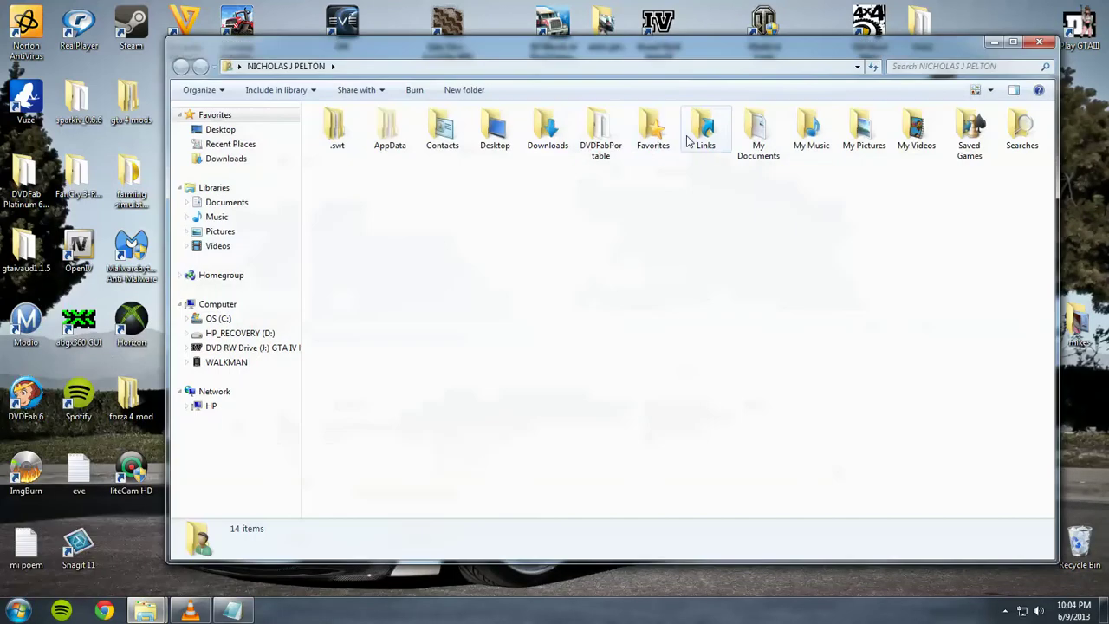
pyautogui.doubleClick(555, 131)
pyautogui.rightClick(806, 147)
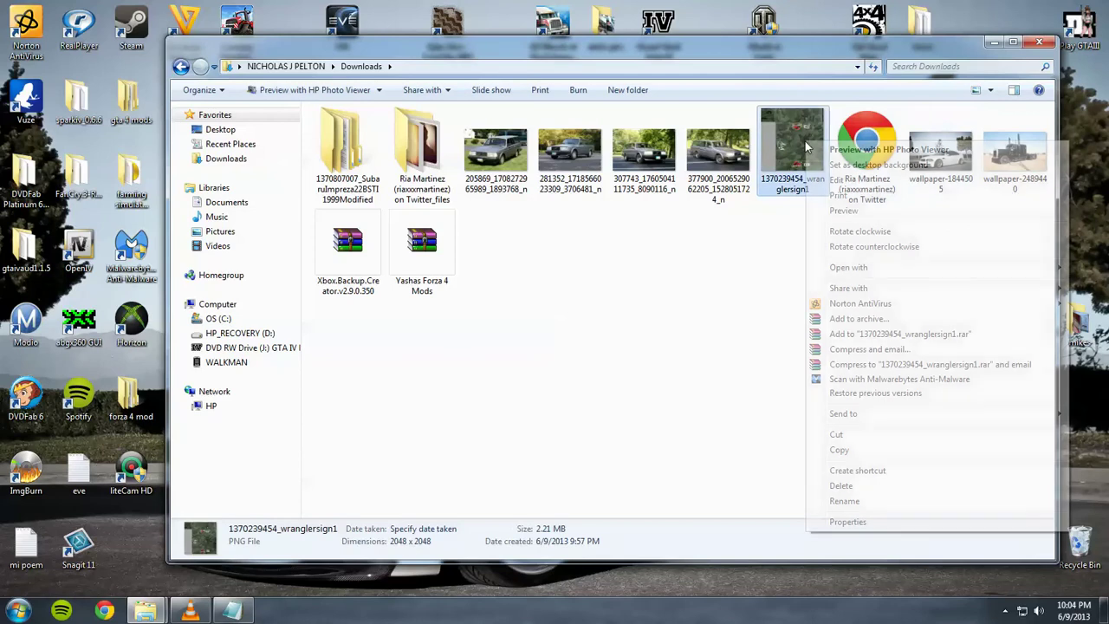
pyautogui.click(836, 450)
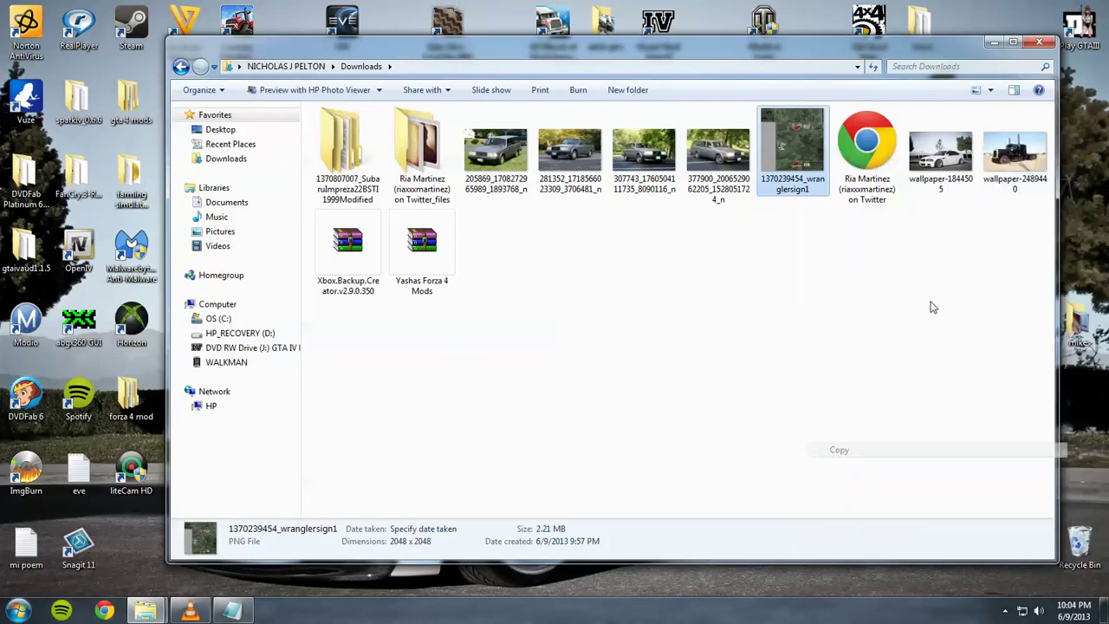
pyautogui.click(1039, 43)
pyautogui.rightClick(539, 276)
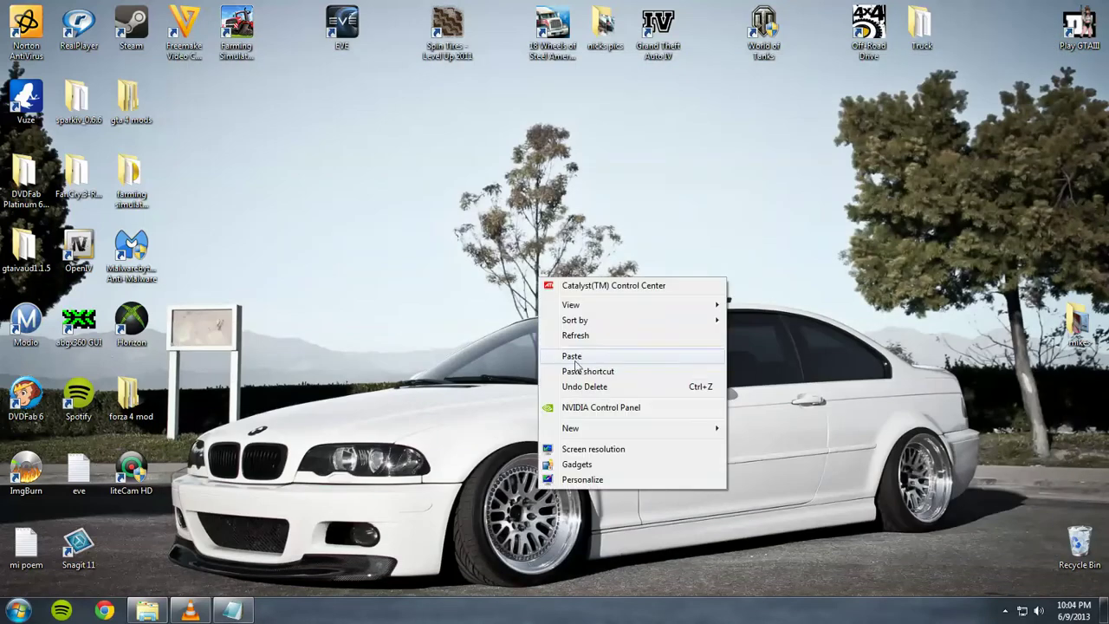
pyautogui.click(572, 356)
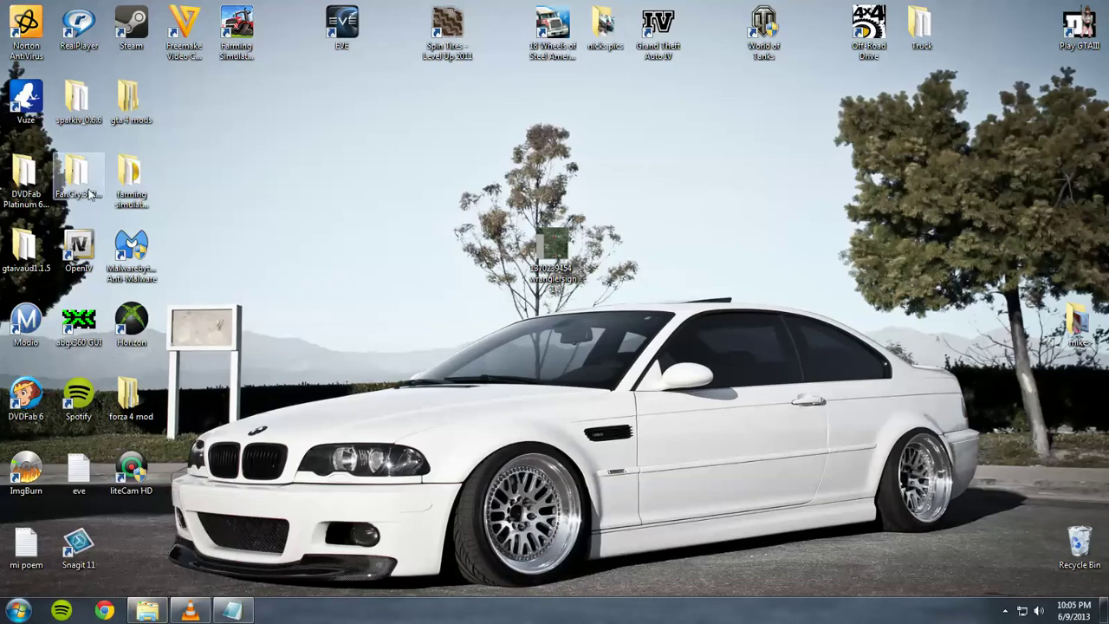
# - Switch to OpenIV for Grand Theft Auto IV and open vehicles.img from models/cdimages, dismissing the edit mode notice
pyautogui.doubleClick(78, 274)
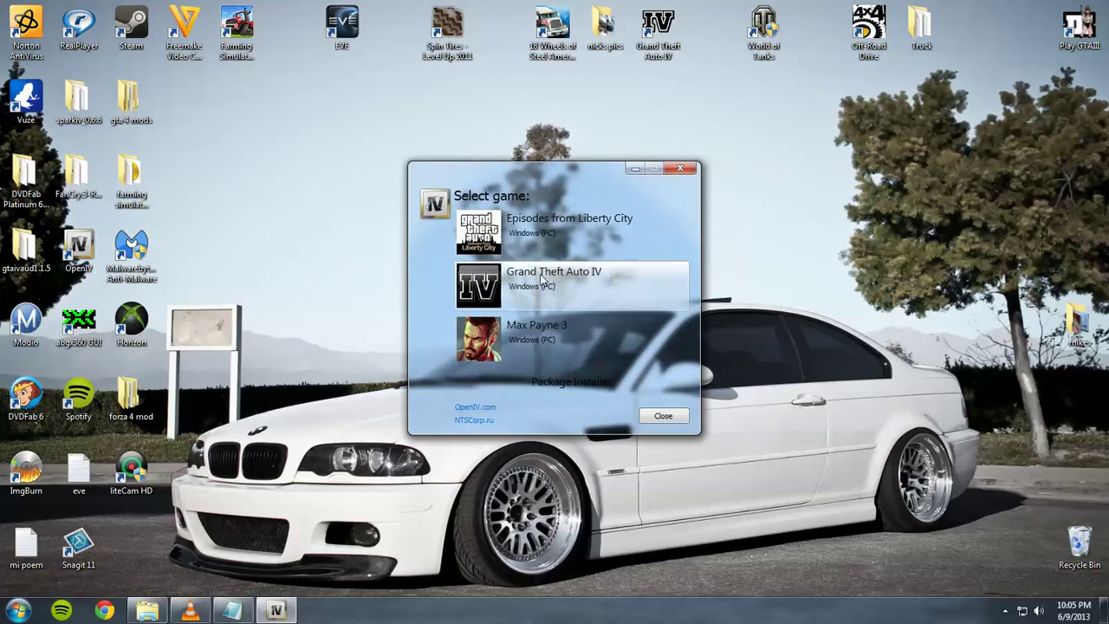
pyautogui.click(543, 278)
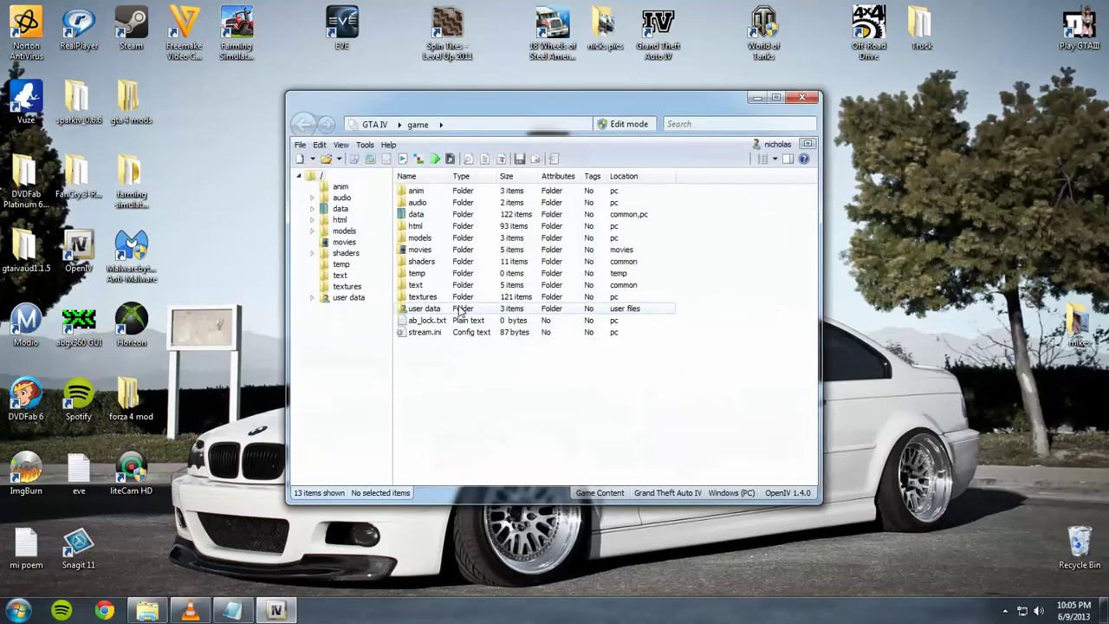
pyautogui.doubleClick(423, 238)
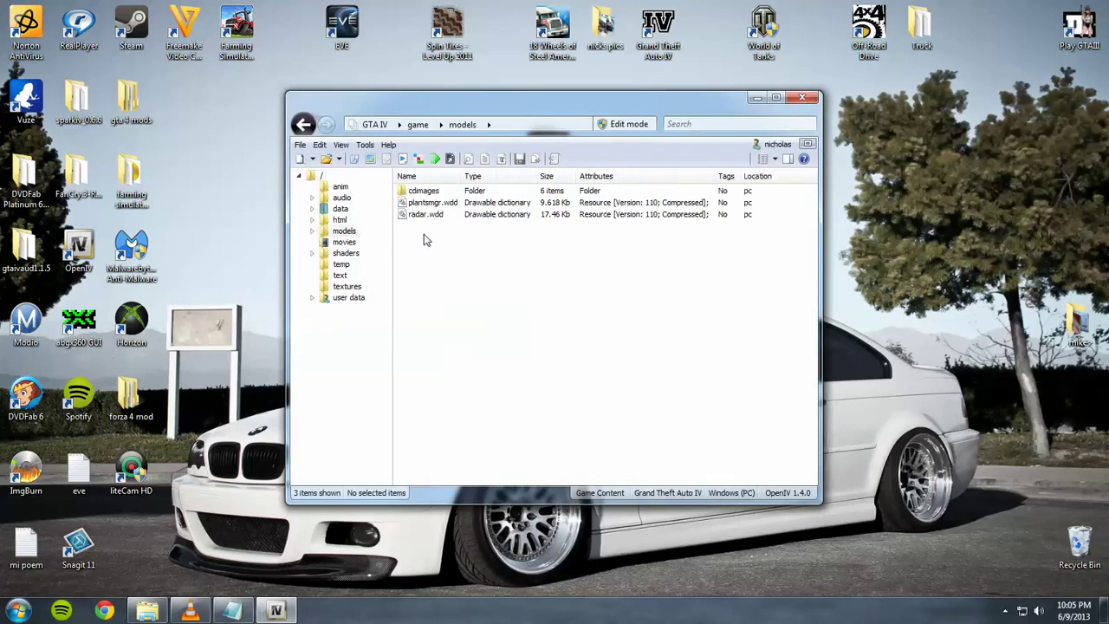
pyautogui.doubleClick(421, 190)
pyautogui.doubleClick(417, 241)
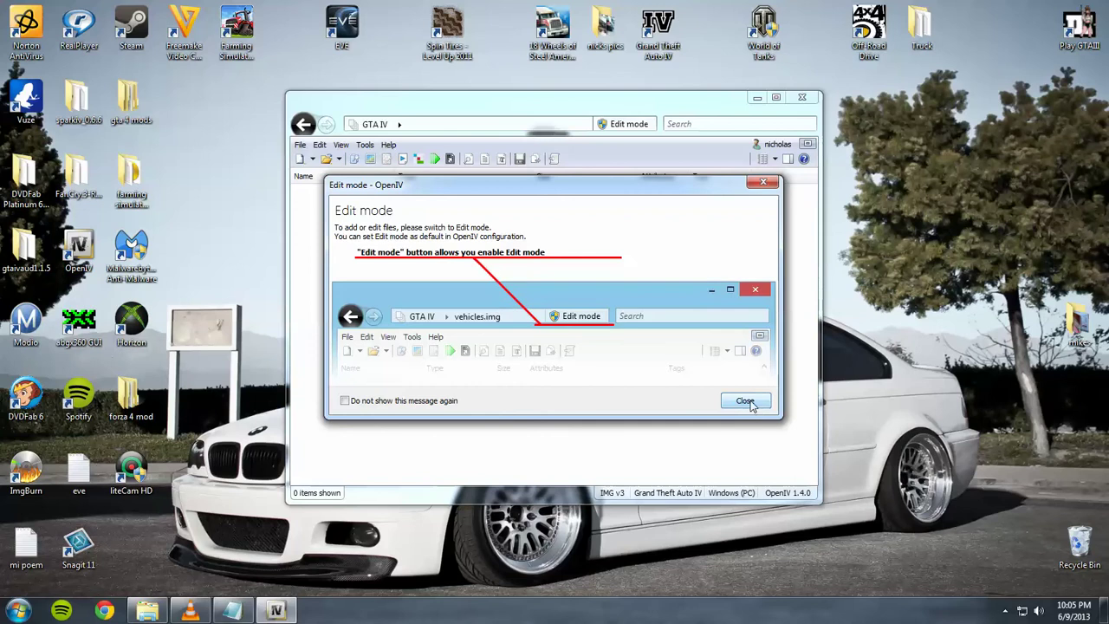
pyautogui.click(748, 404)
pyautogui.click(408, 322)
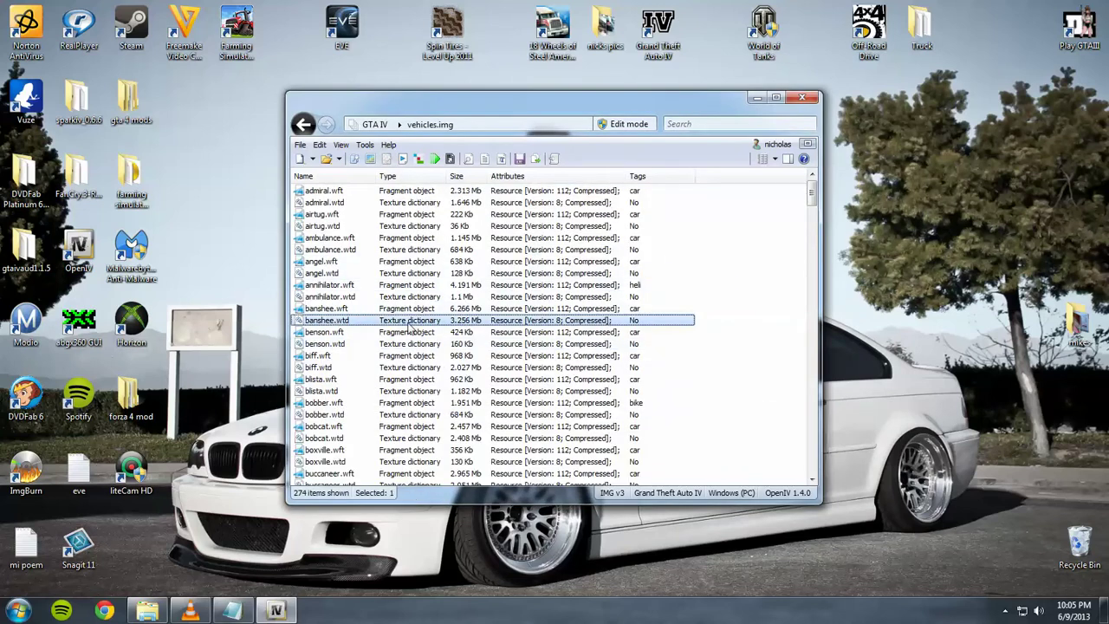
# - Find packer.wft in vehicles.img, preview the model from another angle, and close the preview
pyautogui.scroll(-20, 408, 325)
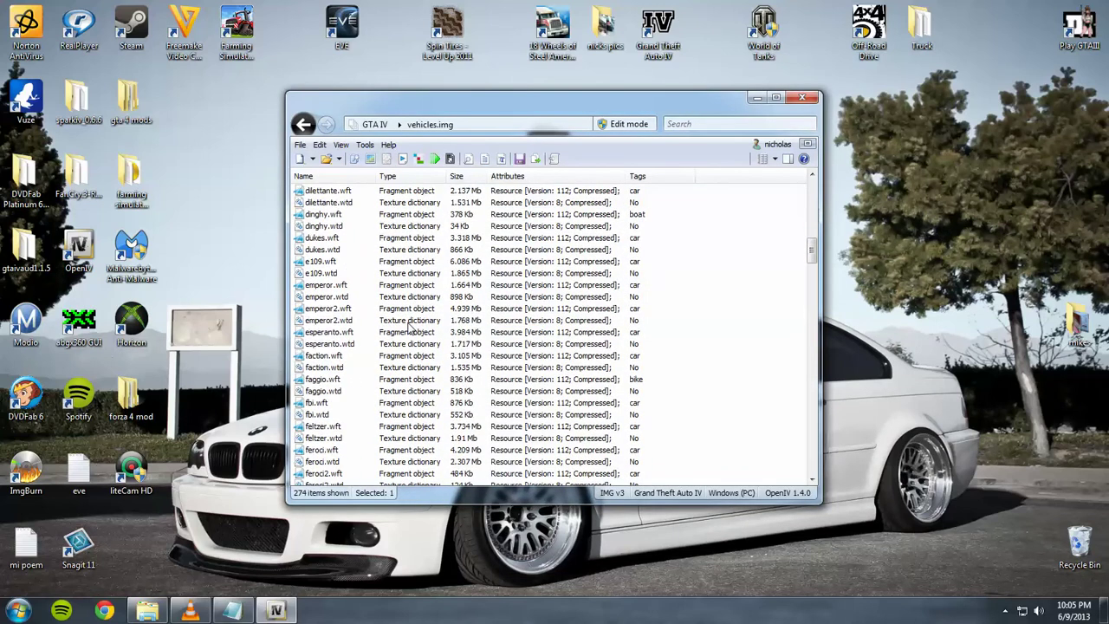
pyautogui.scroll(-10, 408, 326)
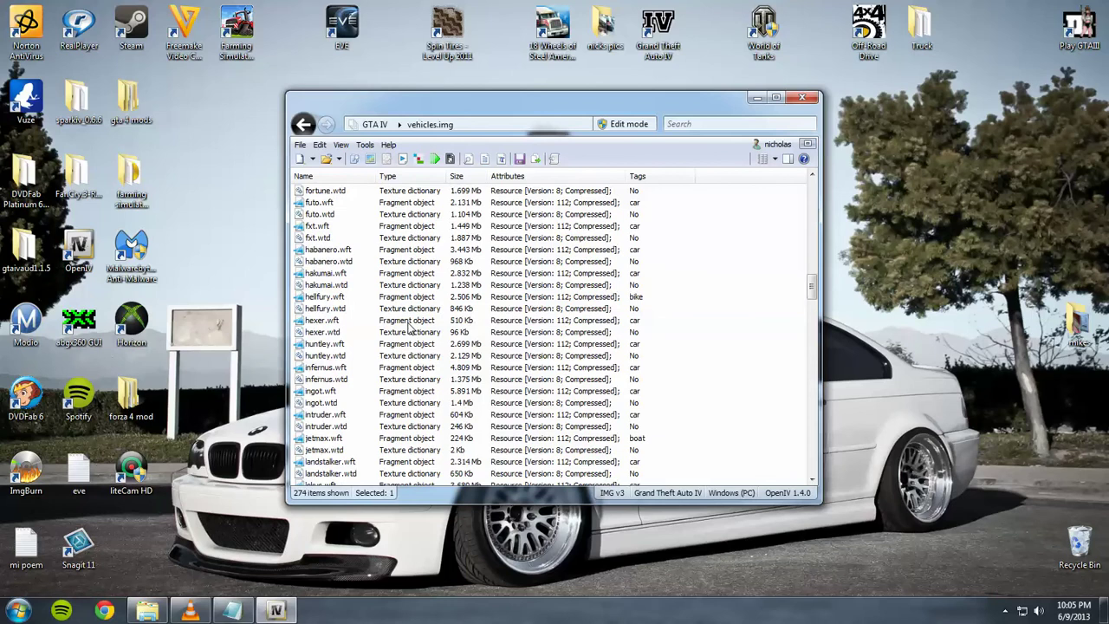
pyautogui.scroll(-10, 408, 327)
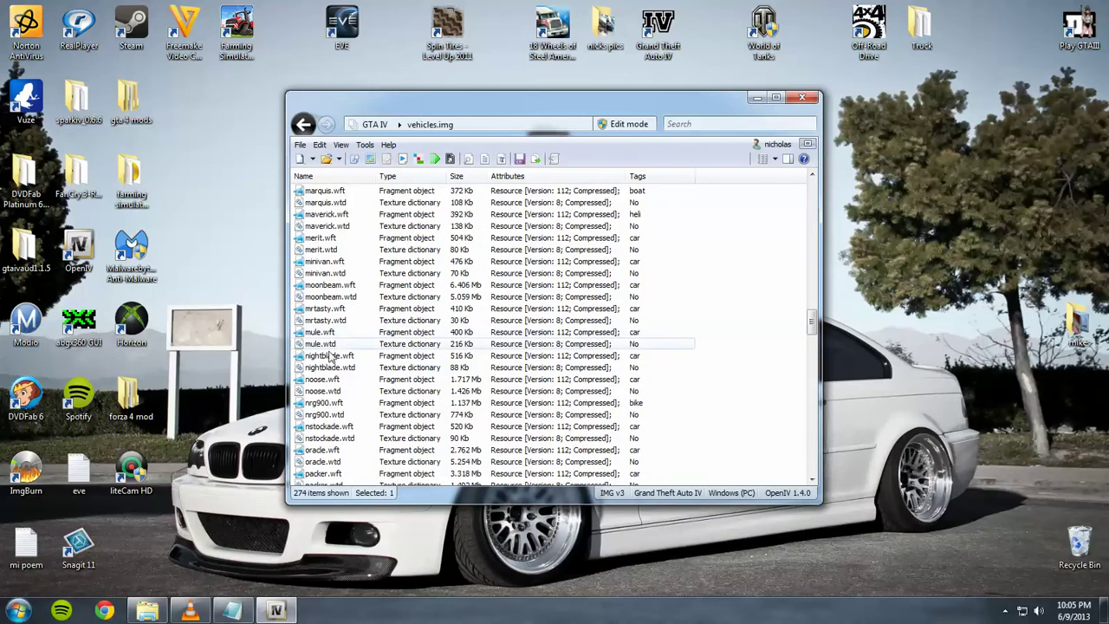
pyautogui.scroll(-2, 330, 357)
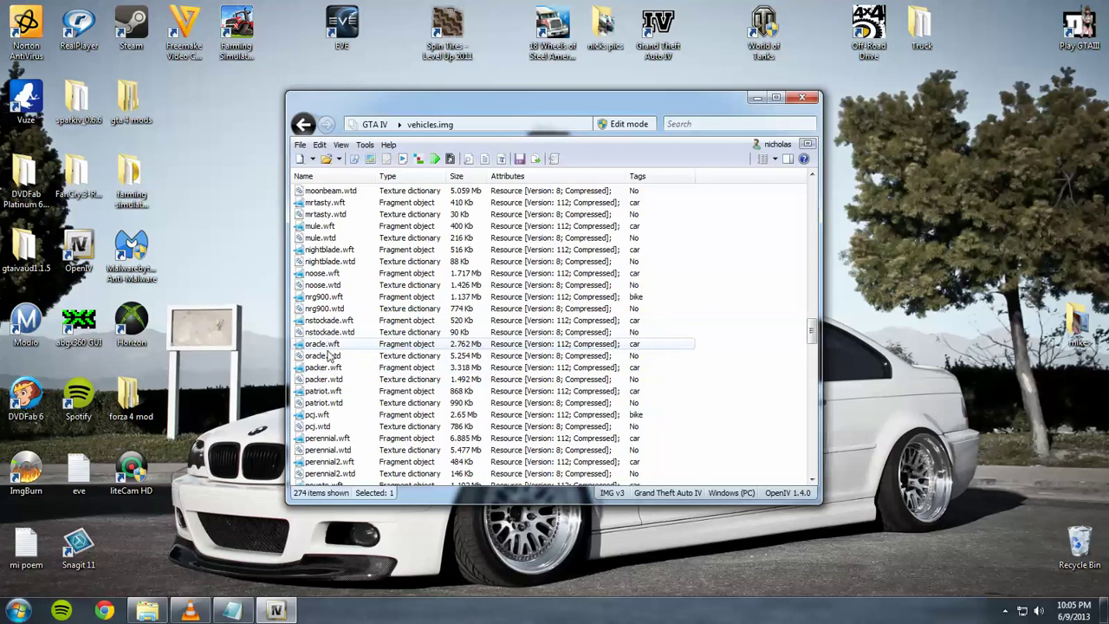
pyautogui.click(330, 369)
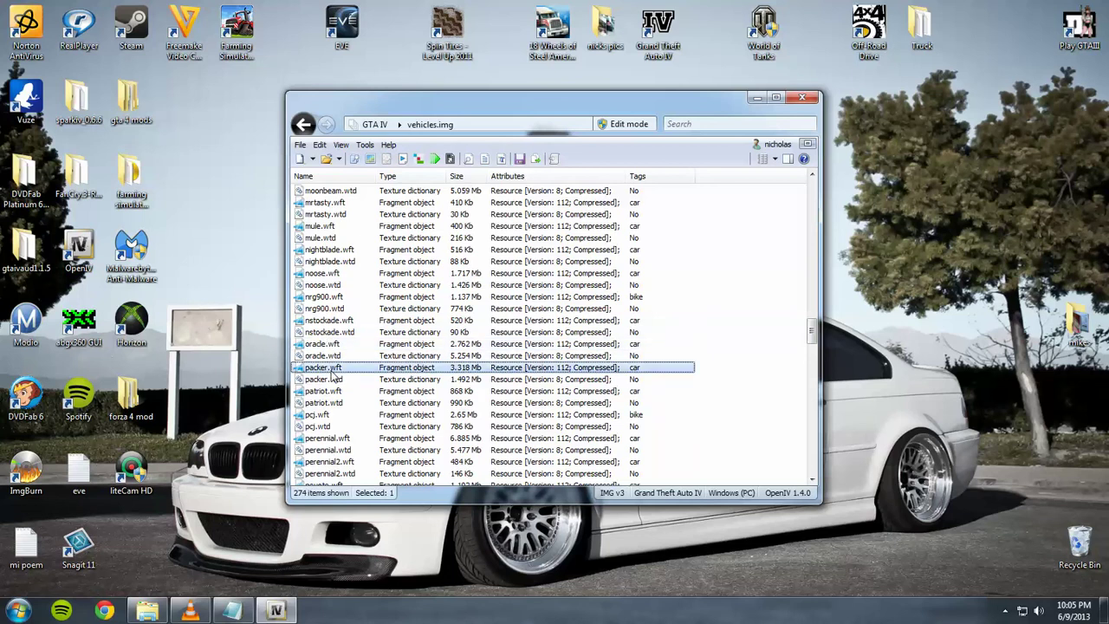
pyautogui.doubleClick(332, 369)
pyautogui.moveTo(485, 259); pyautogui.dragTo(722, 264)
pyautogui.click(982, 42)
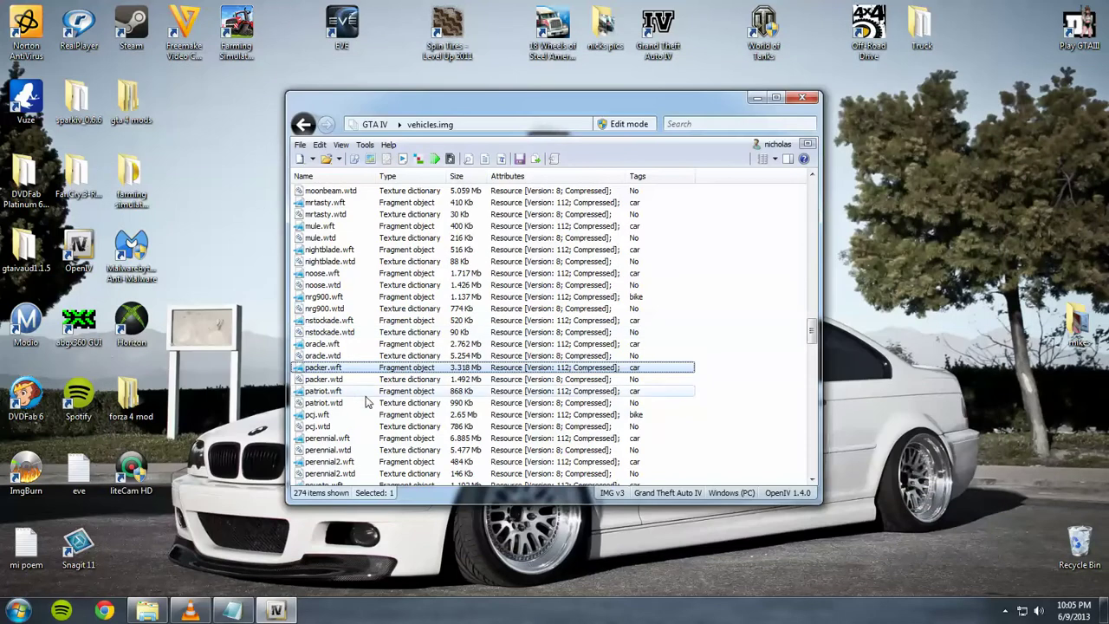
# - Preview the patriot.wft model and close the preview
pyautogui.click(339, 392)
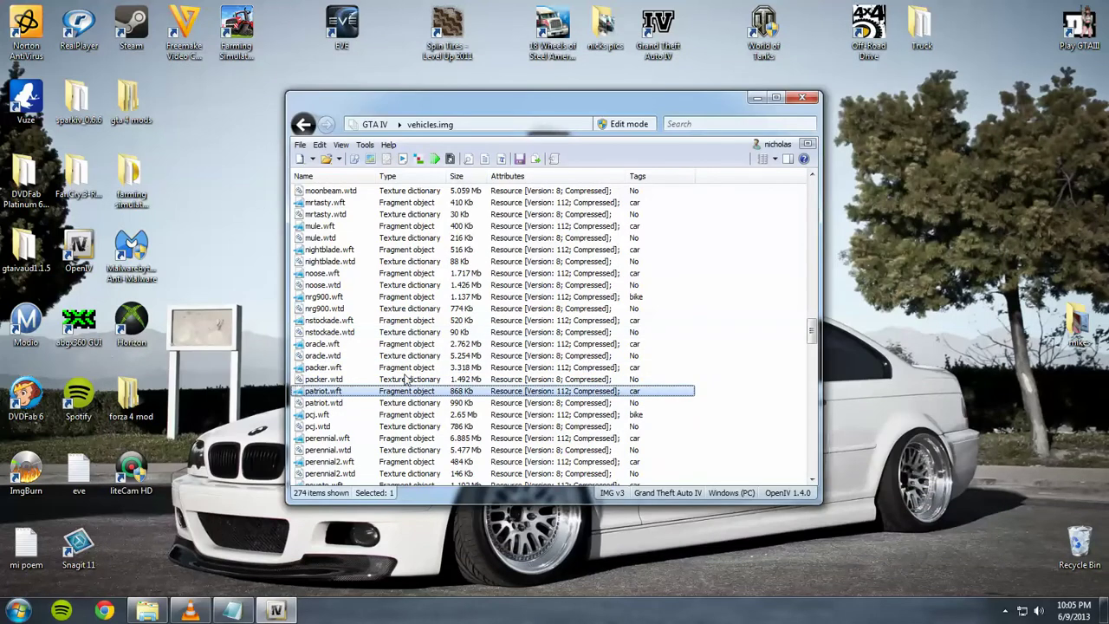
pyautogui.press('Return')
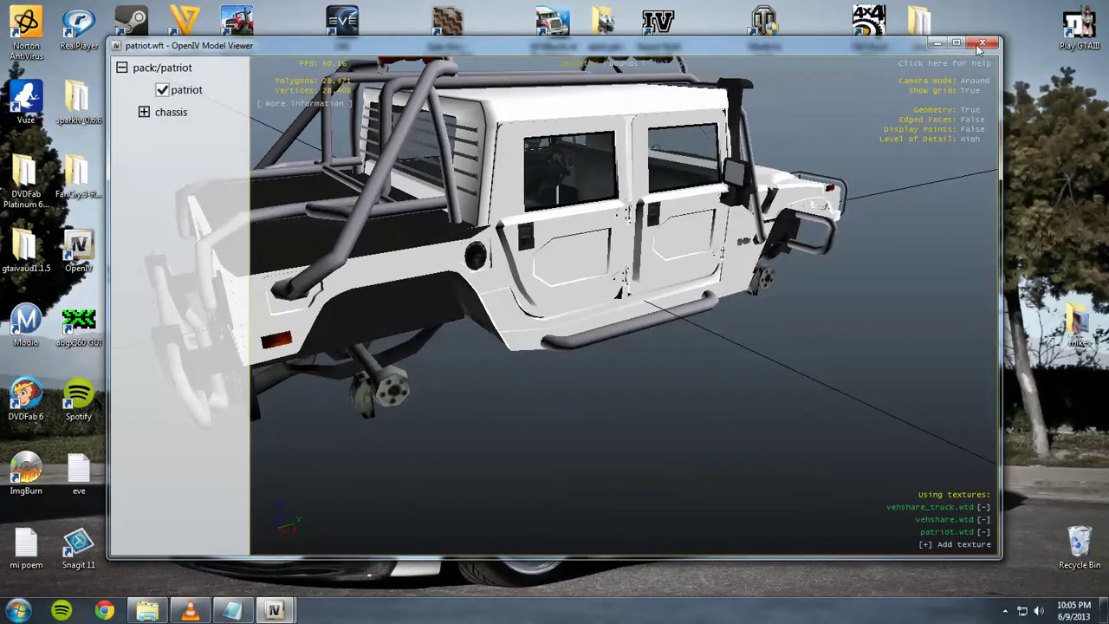
pyautogui.click(982, 43)
# - Preview the peyote.wft model, rotate it to see the front of the car, and close the preview
pyautogui.click(338, 438)
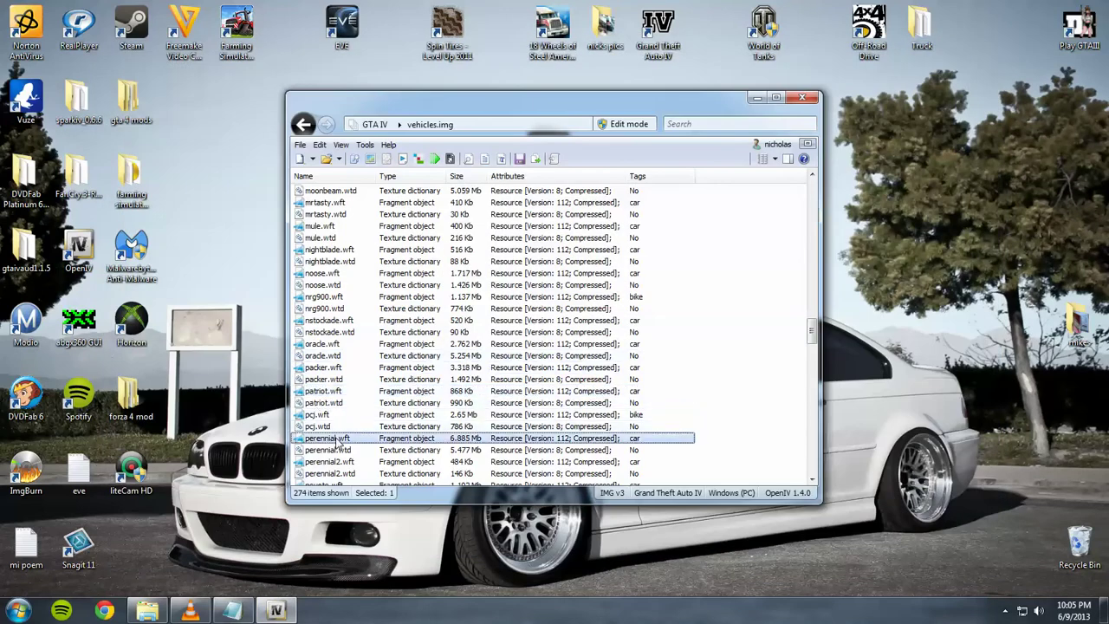
pyautogui.scroll(-2, 340, 439)
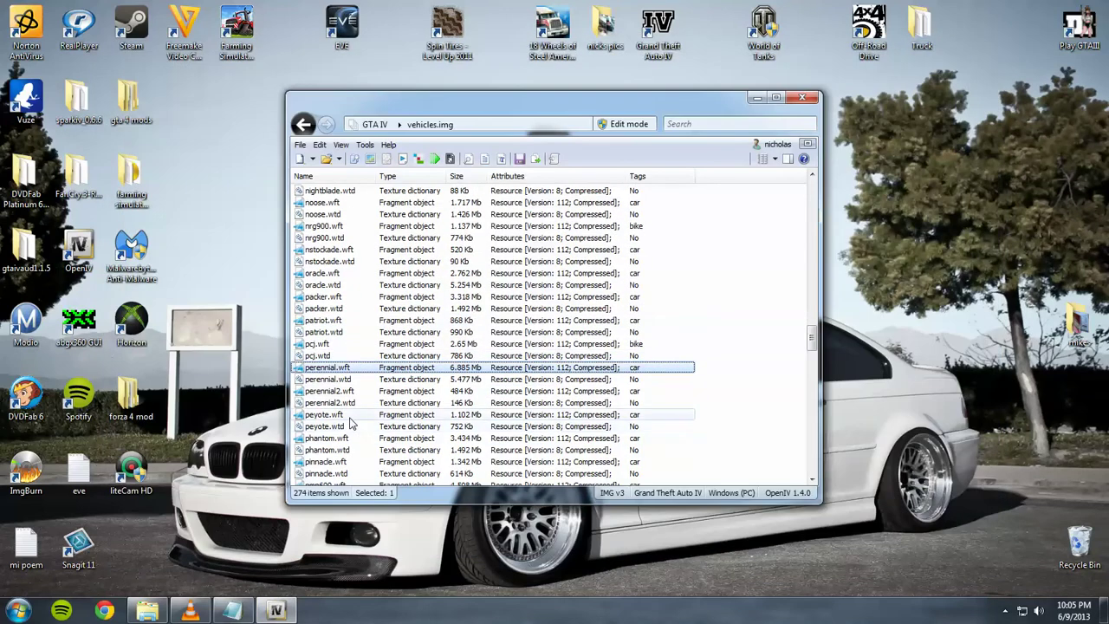
pyautogui.click(350, 416)
pyautogui.doubleClick(350, 417)
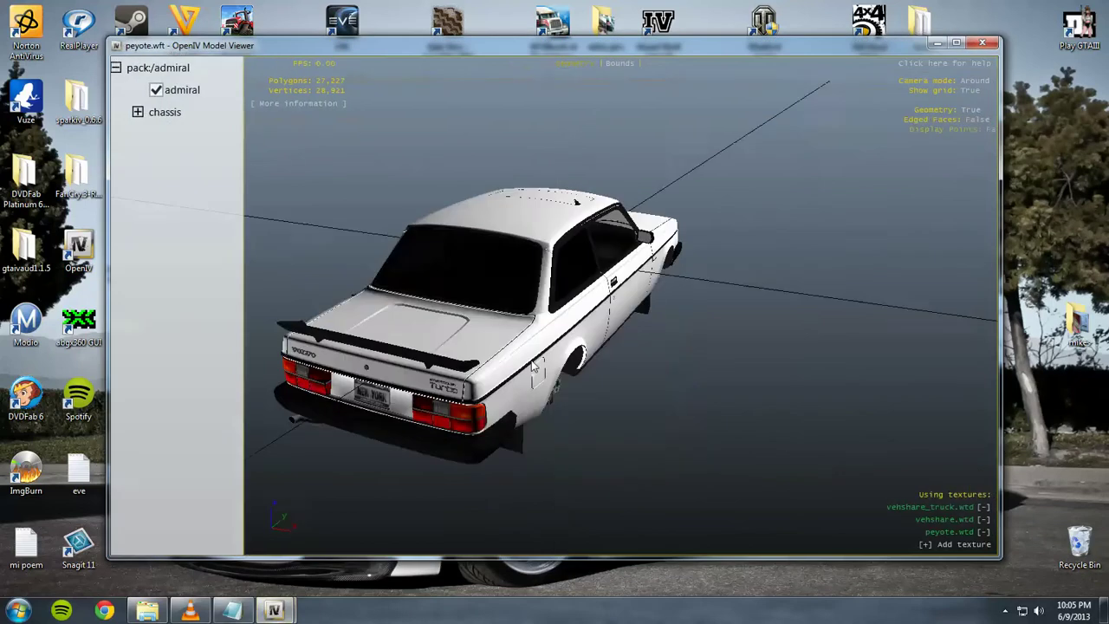
pyautogui.moveTo(627, 317); pyautogui.dragTo(577, 325)
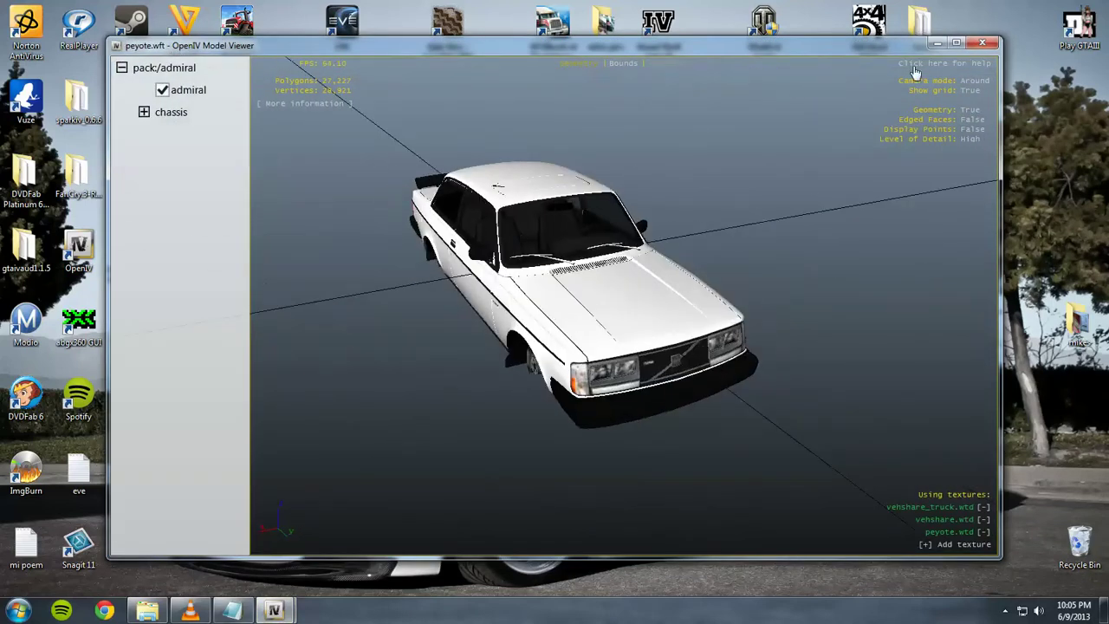
pyautogui.click(982, 43)
# - Preview the pinnacle.wft model and close the preview
pyautogui.scroll(-2, 421, 421)
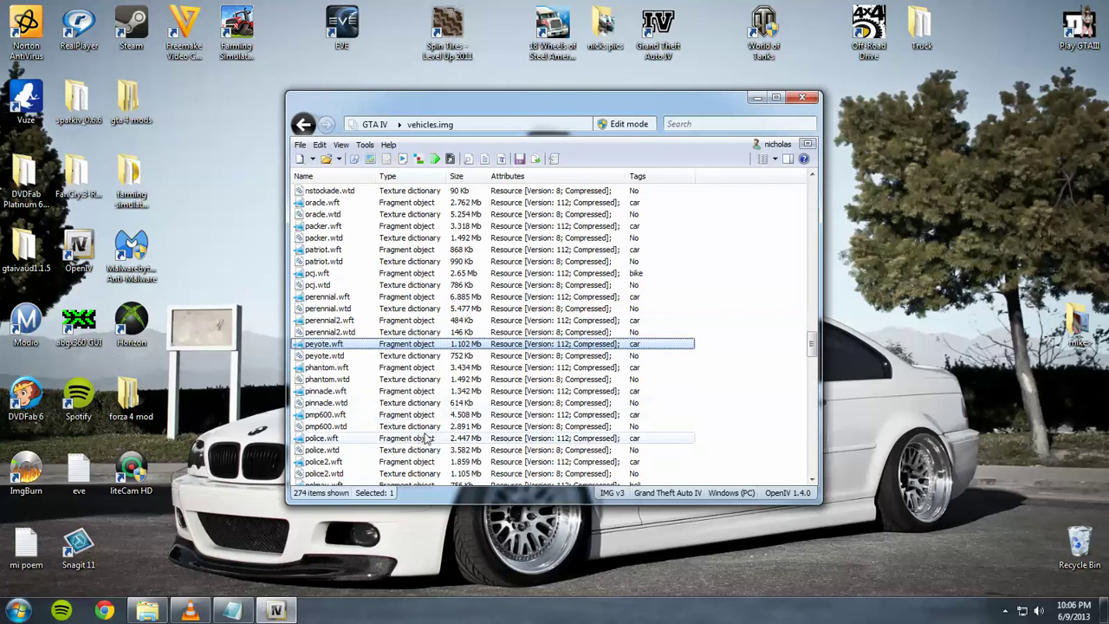
pyautogui.click(346, 393)
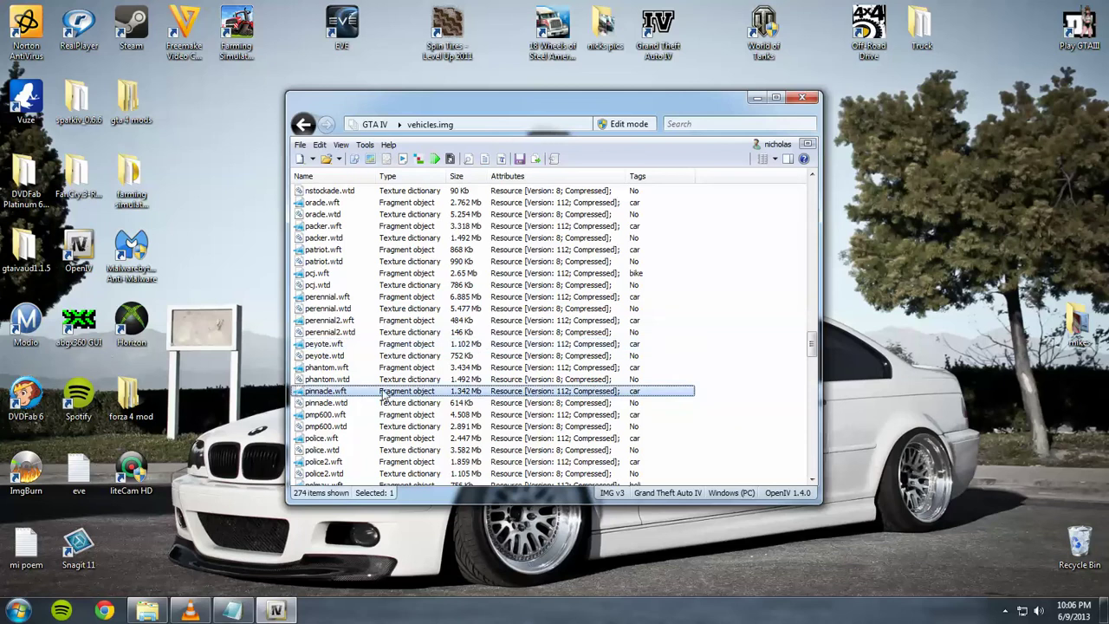
pyautogui.doubleClick(384, 396)
pyautogui.click(988, 42)
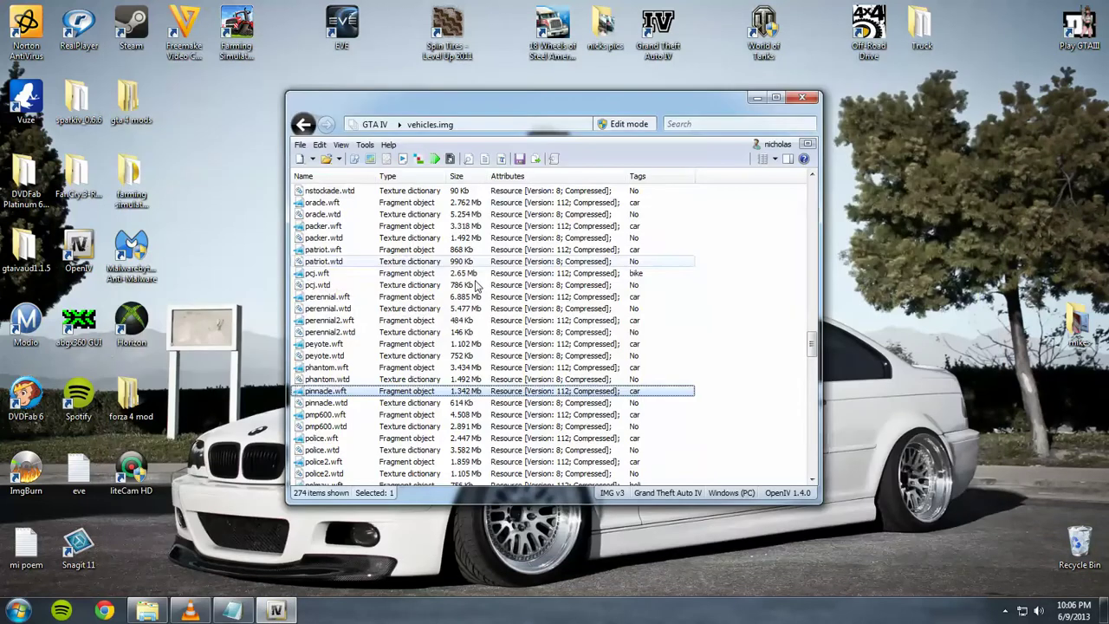
# - Find rebla.wft in vehicles.img, preview the model, rotate it to see the front of the car, and close the preview
pyautogui.scroll(-8, 371, 412)
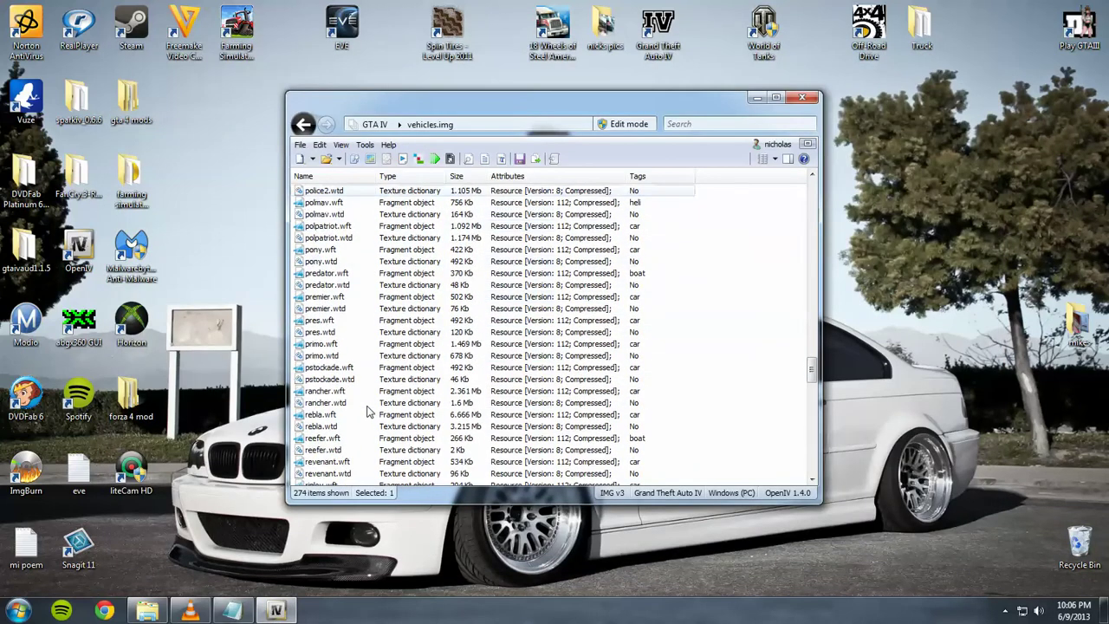
pyautogui.scroll(-2, 367, 412)
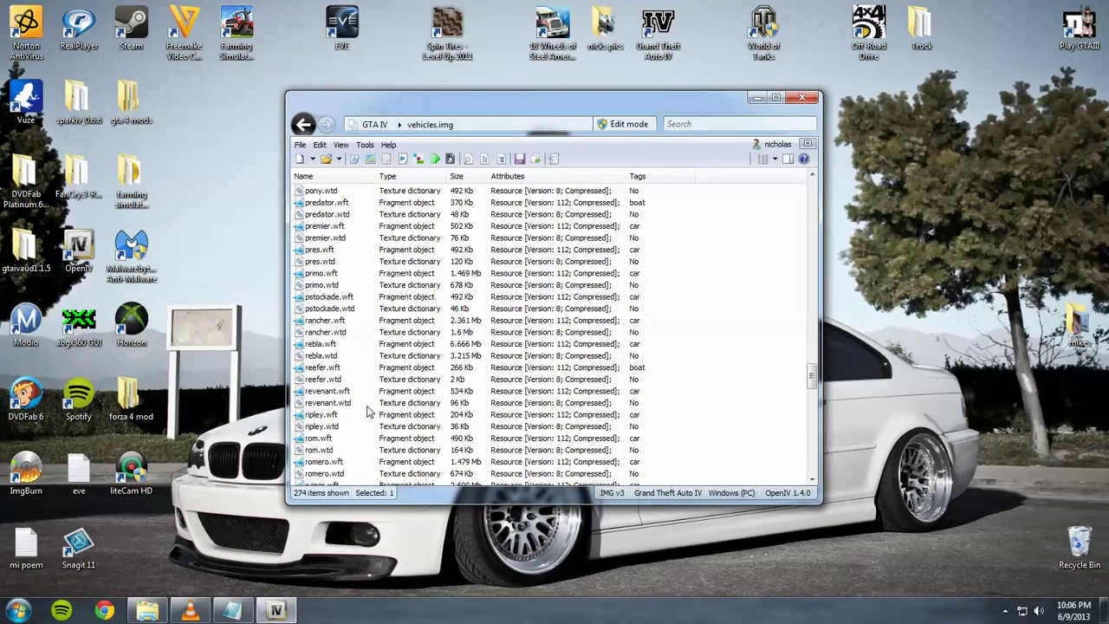
pyautogui.click(326, 345)
pyautogui.press('Return')
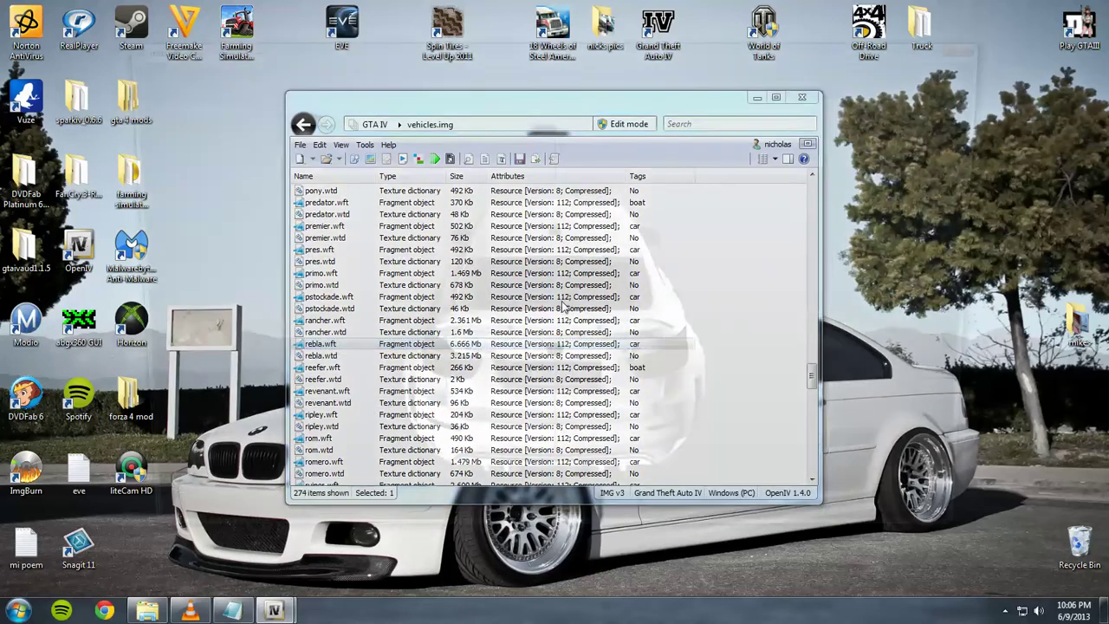
pyautogui.moveTo(564, 304); pyautogui.dragTo(431, 322)
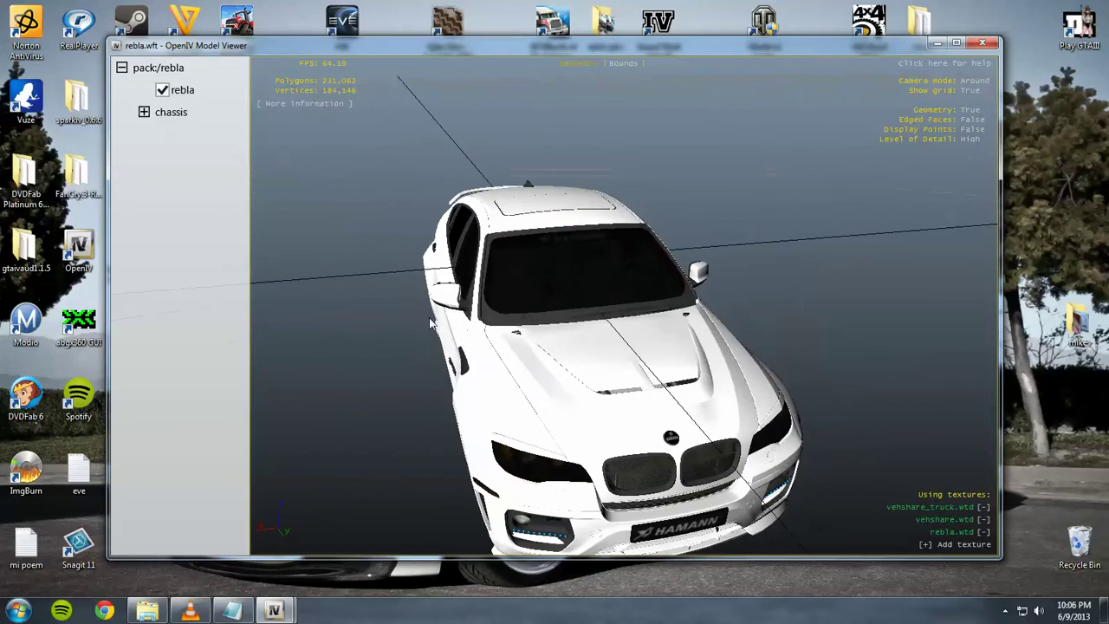
pyautogui.click(981, 43)
# - Preview the ripley.wft model and close the preview
pyautogui.scroll(-3, 384, 394)
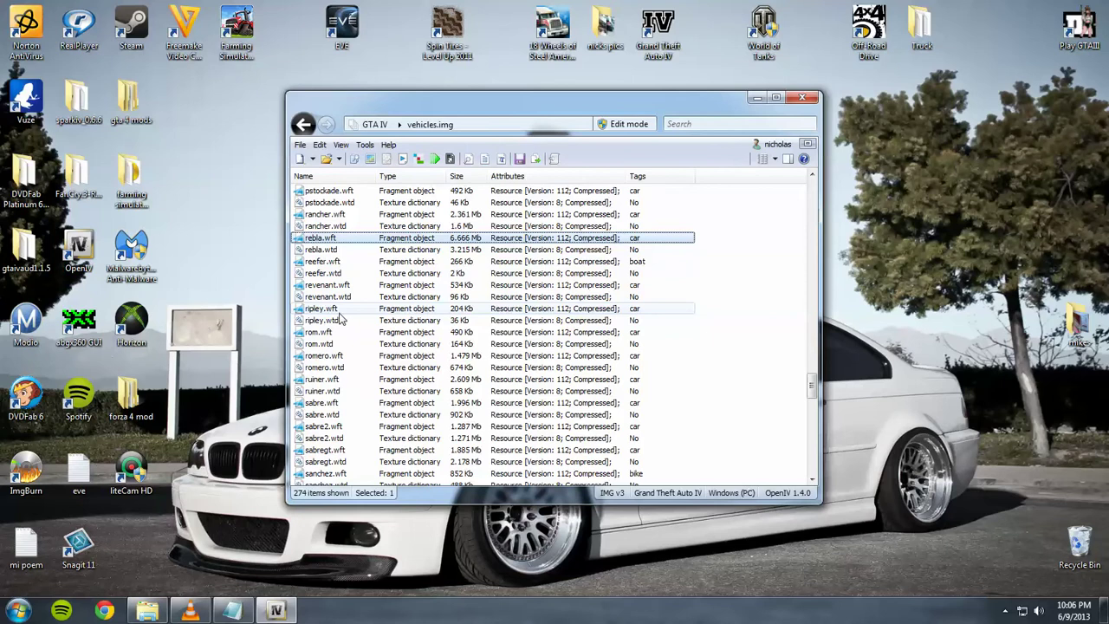
pyautogui.doubleClick(362, 309)
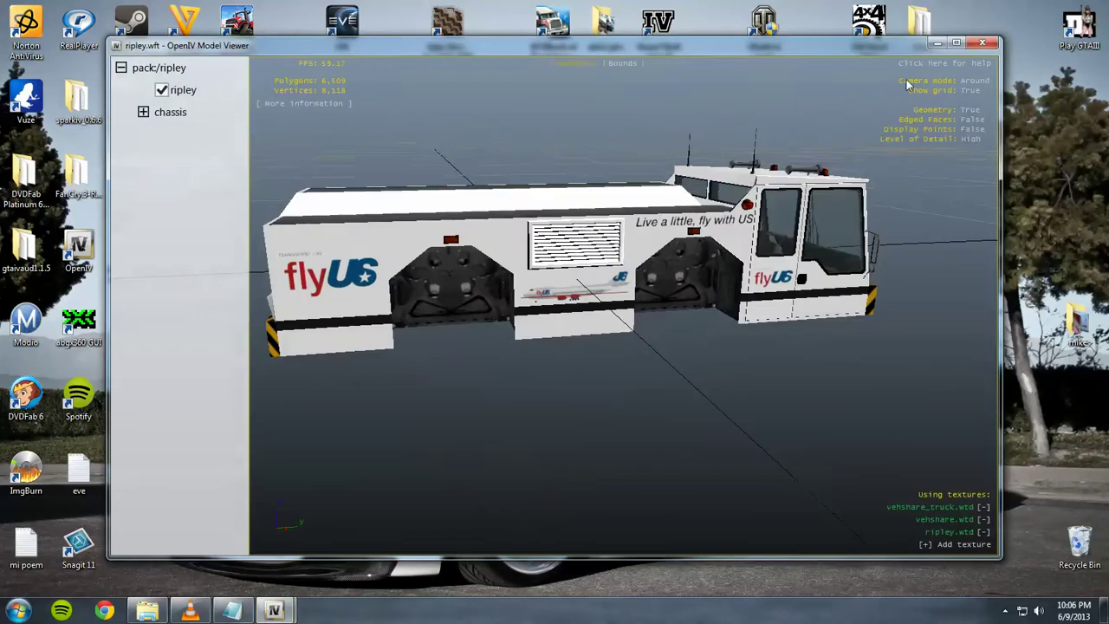
pyautogui.click(981, 42)
# - Find sabre2.wft in vehicles.img, preview the model, rotate it to a side view, and close the preview
pyautogui.scroll(8, 445, 336)
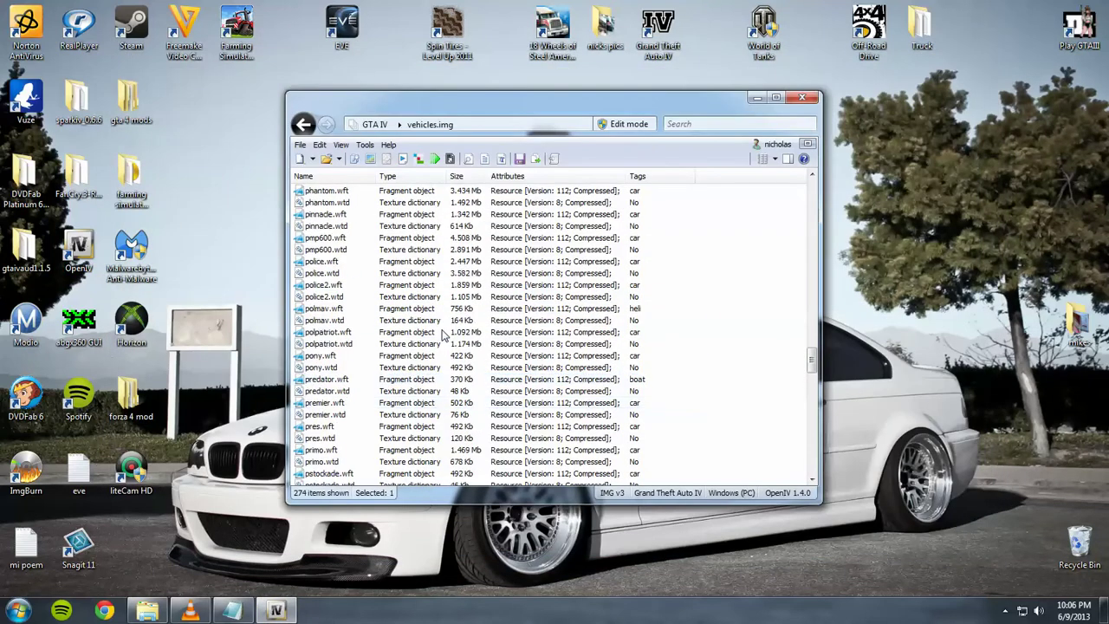
pyautogui.scroll(8, 444, 336)
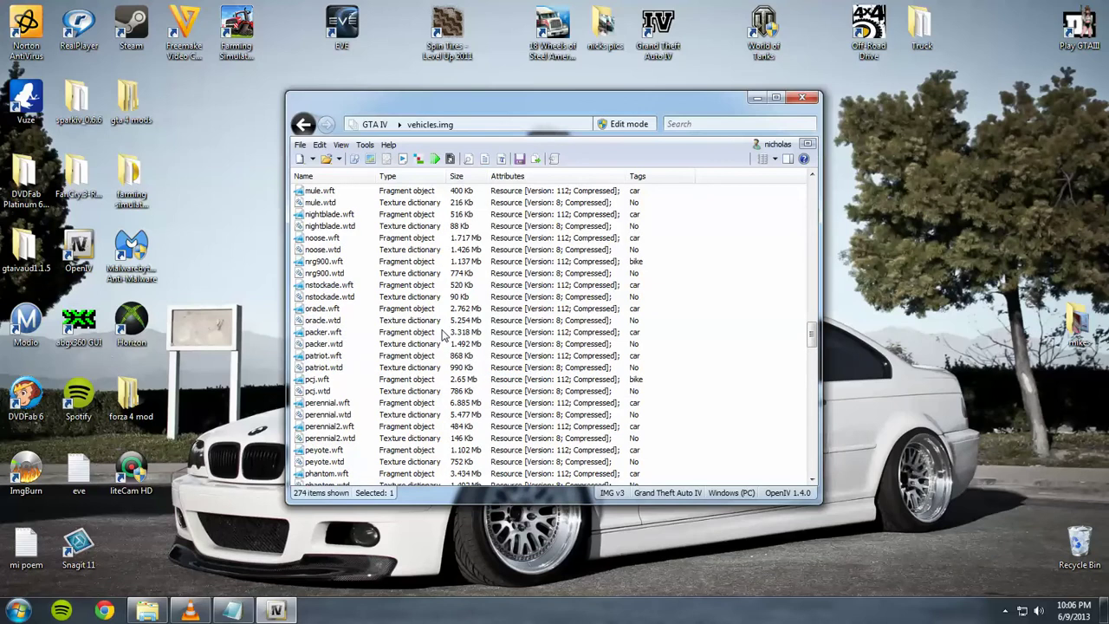
pyautogui.scroll(-12, 444, 336)
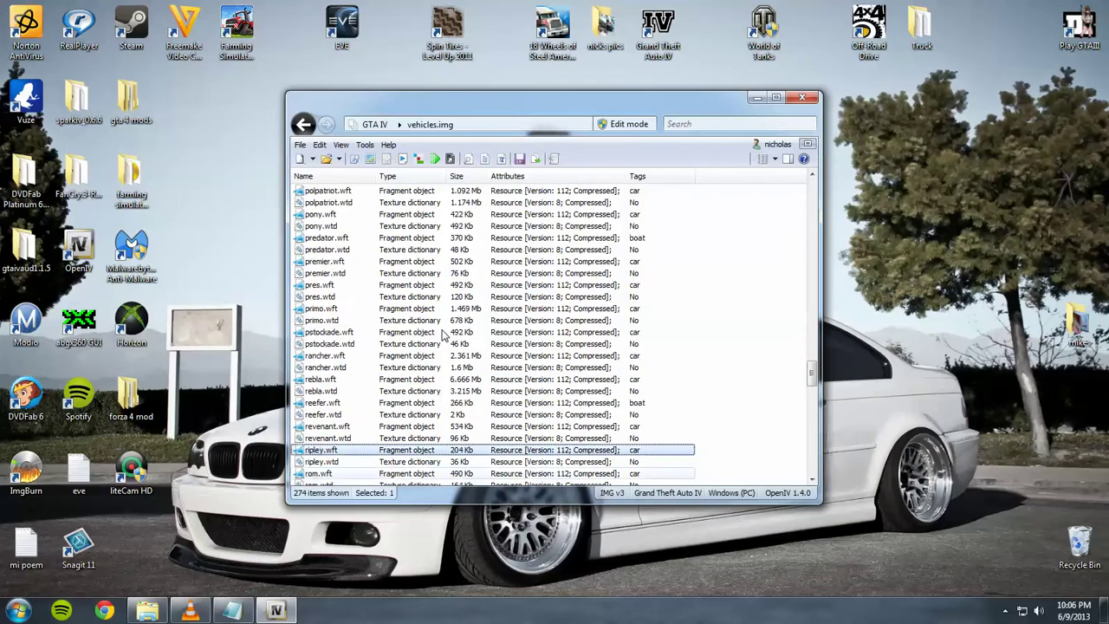
pyautogui.scroll(-2, 444, 336)
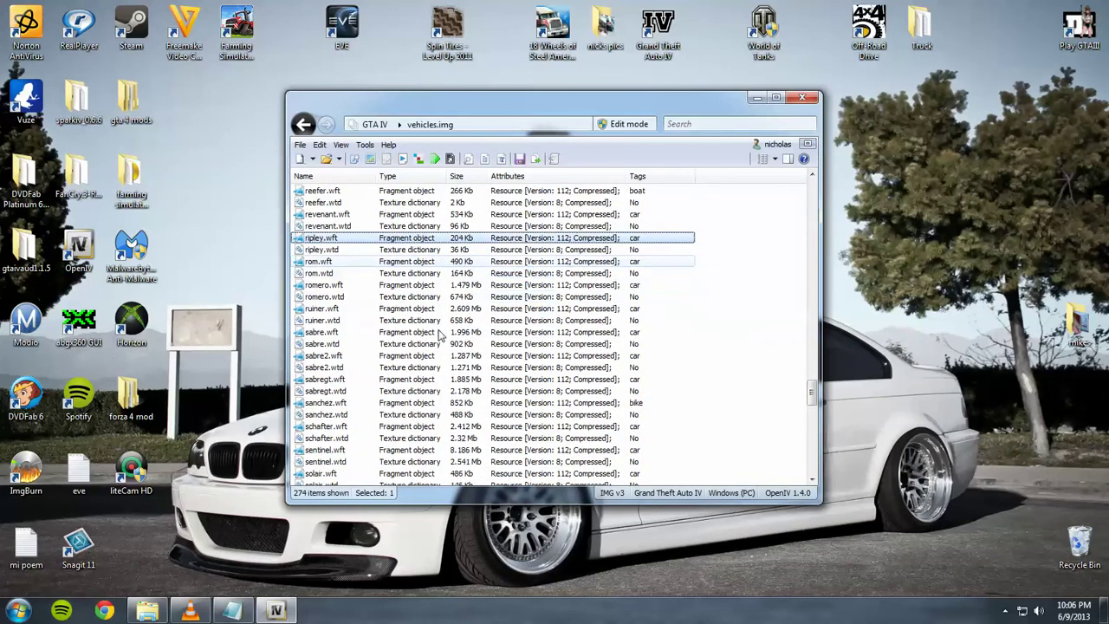
pyautogui.doubleClick(322, 371)
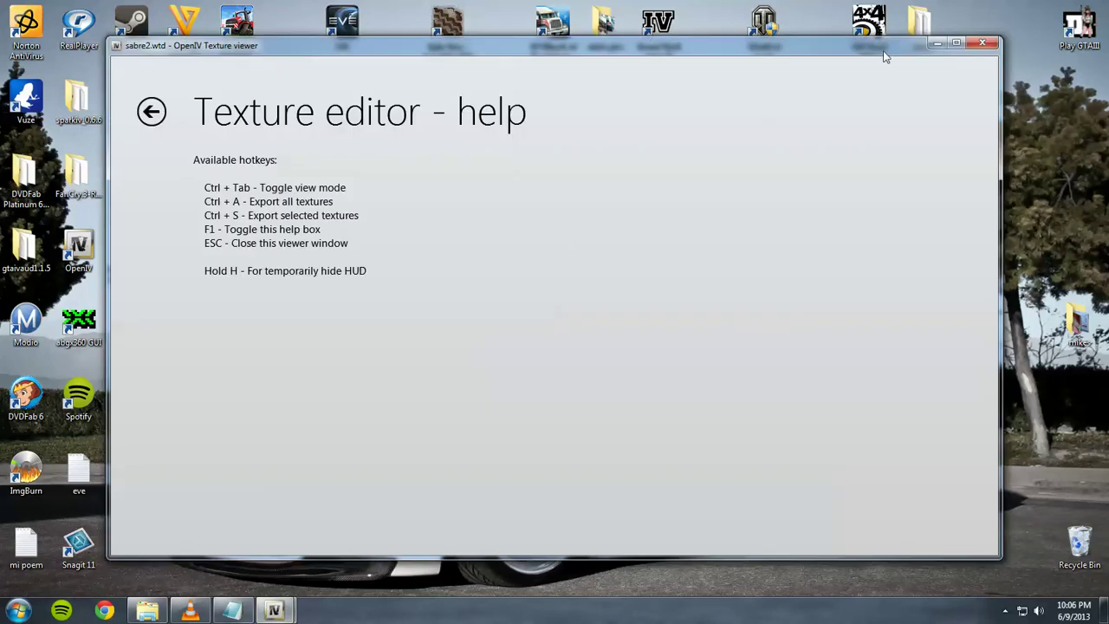
pyautogui.click(981, 43)
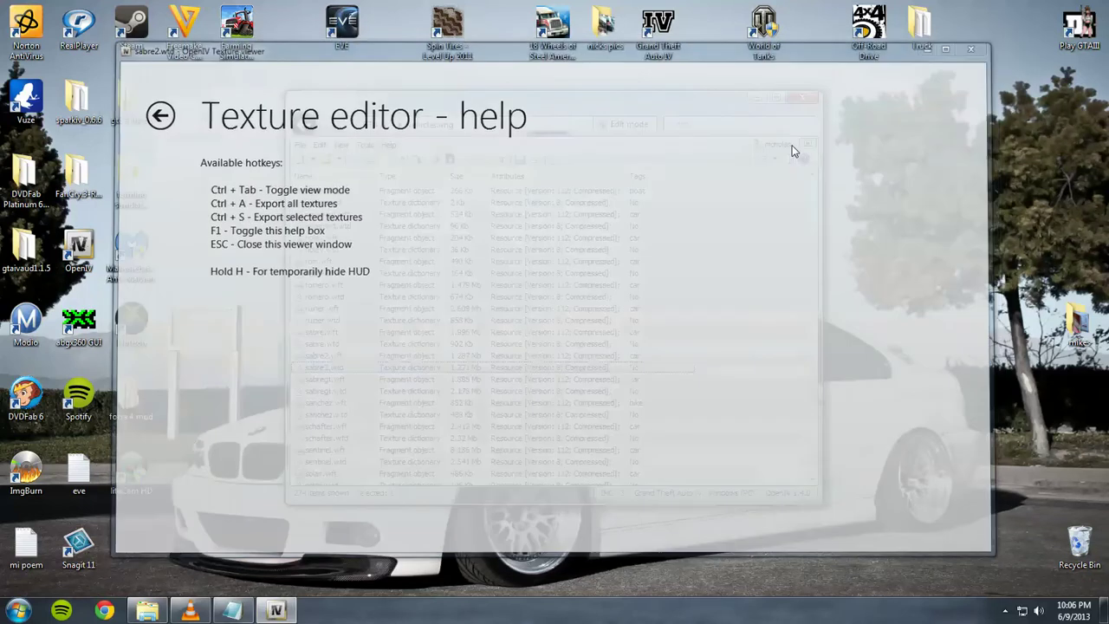
pyautogui.click(321, 356)
pyautogui.doubleClick(334, 358)
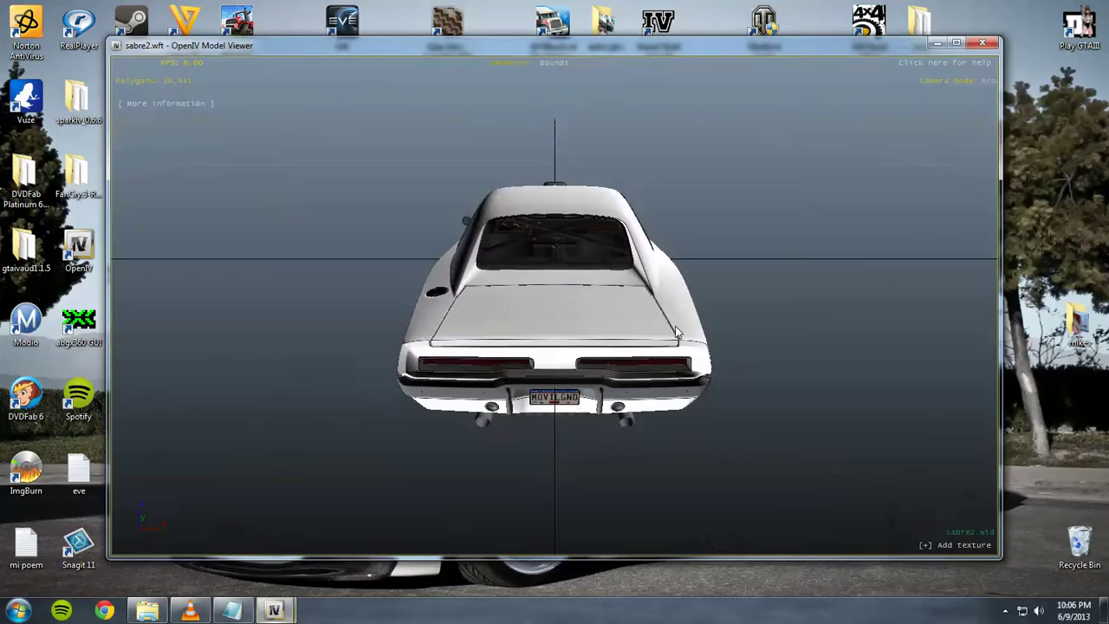
pyautogui.moveTo(848, 248); pyautogui.dragTo(695, 230)
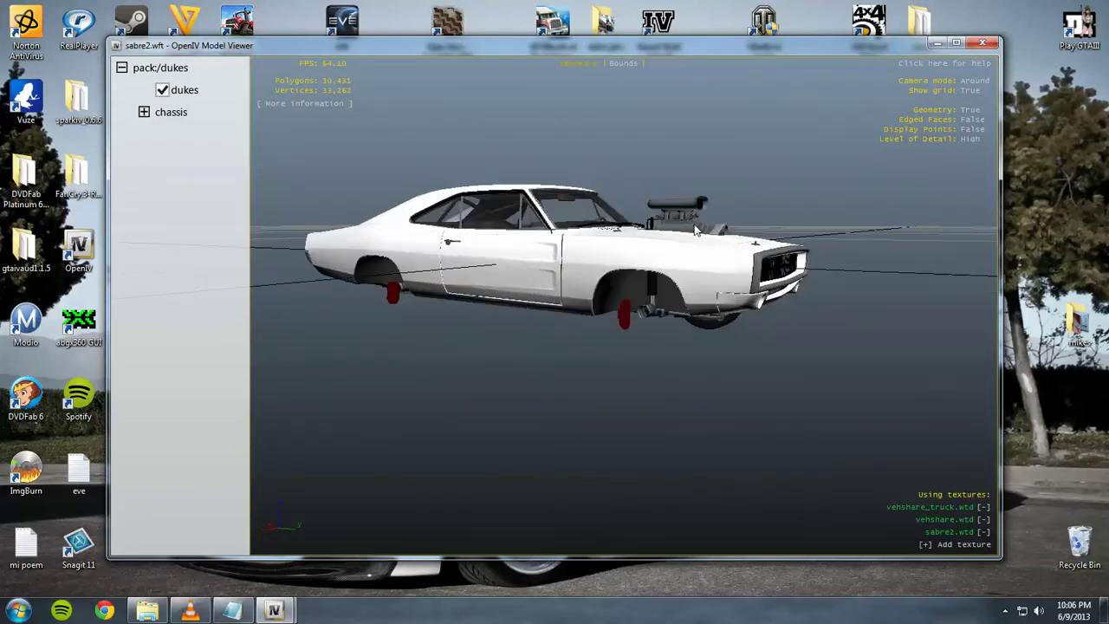
pyautogui.click(976, 44)
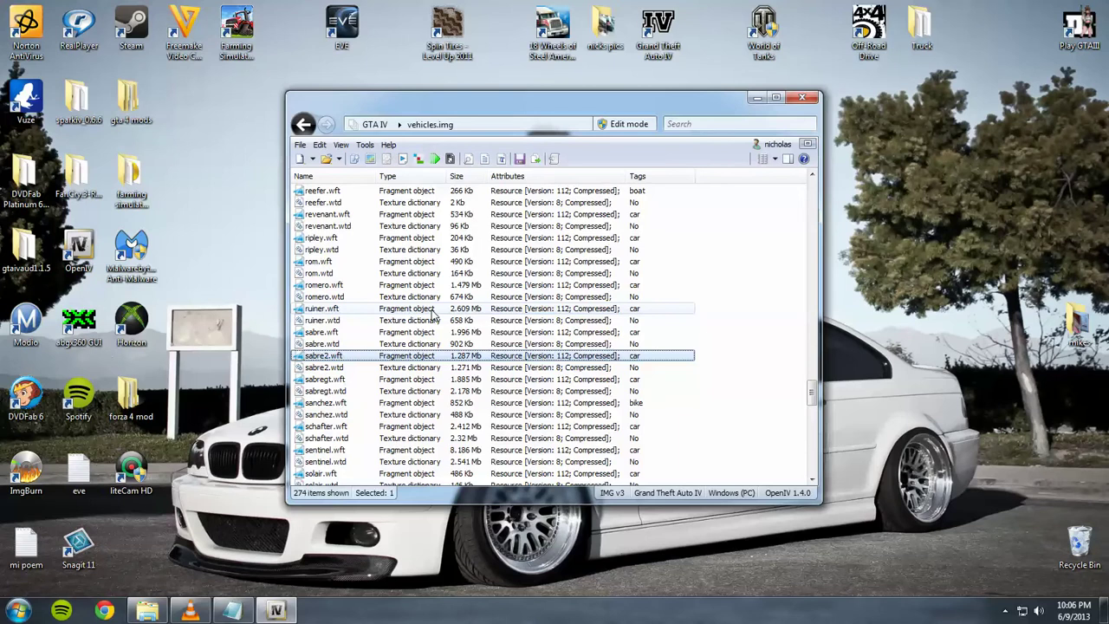
# - Find sentinel.wft in vehicles.img, preview the model, rotate it to see the front of the car, and close the preview
pyautogui.scroll(-4, 433, 316)
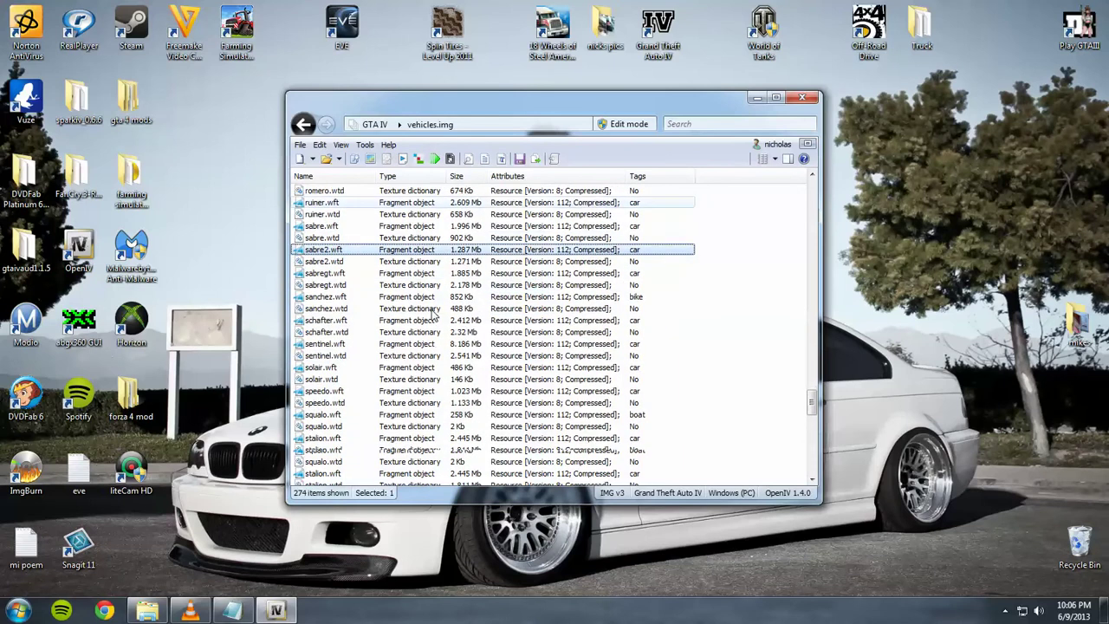
pyautogui.doubleClick(341, 321)
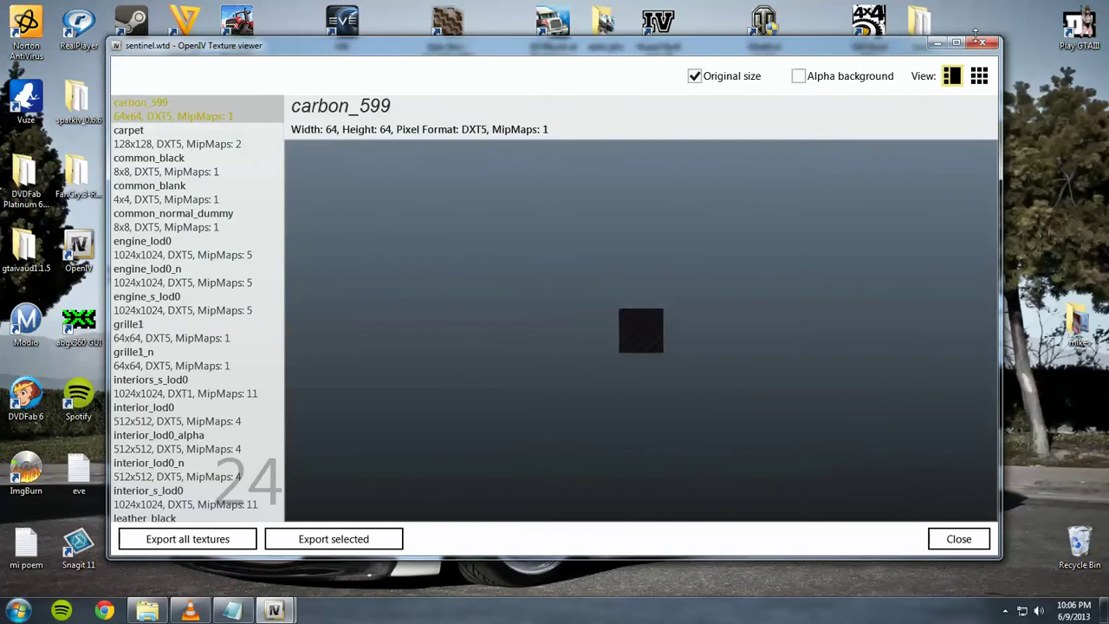
pyautogui.click(981, 42)
pyautogui.click(325, 309)
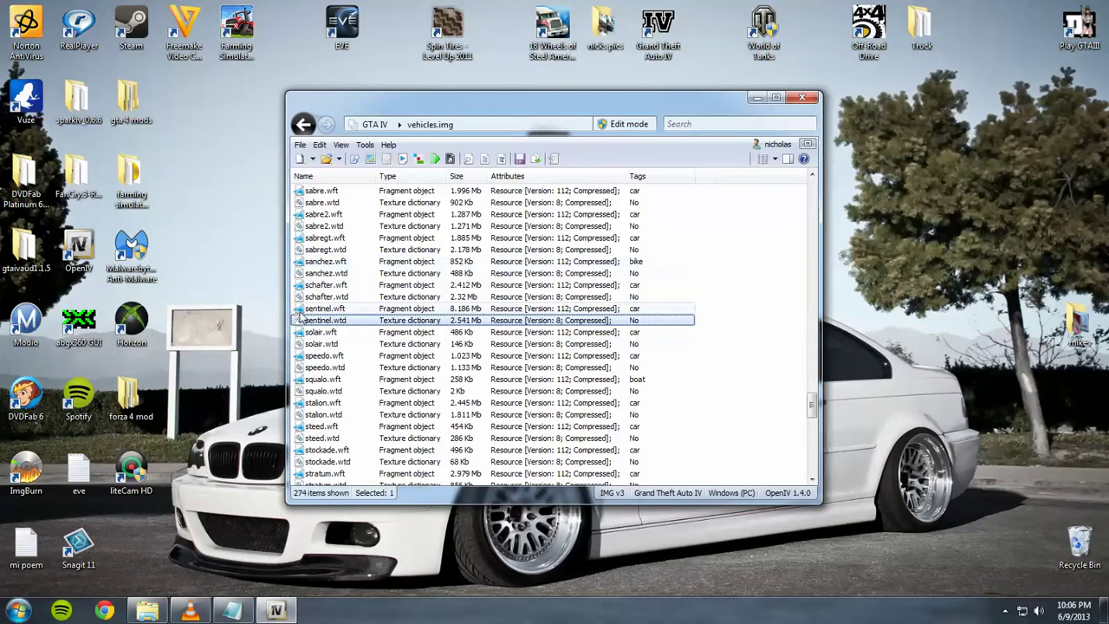
pyautogui.doubleClick(634, 304)
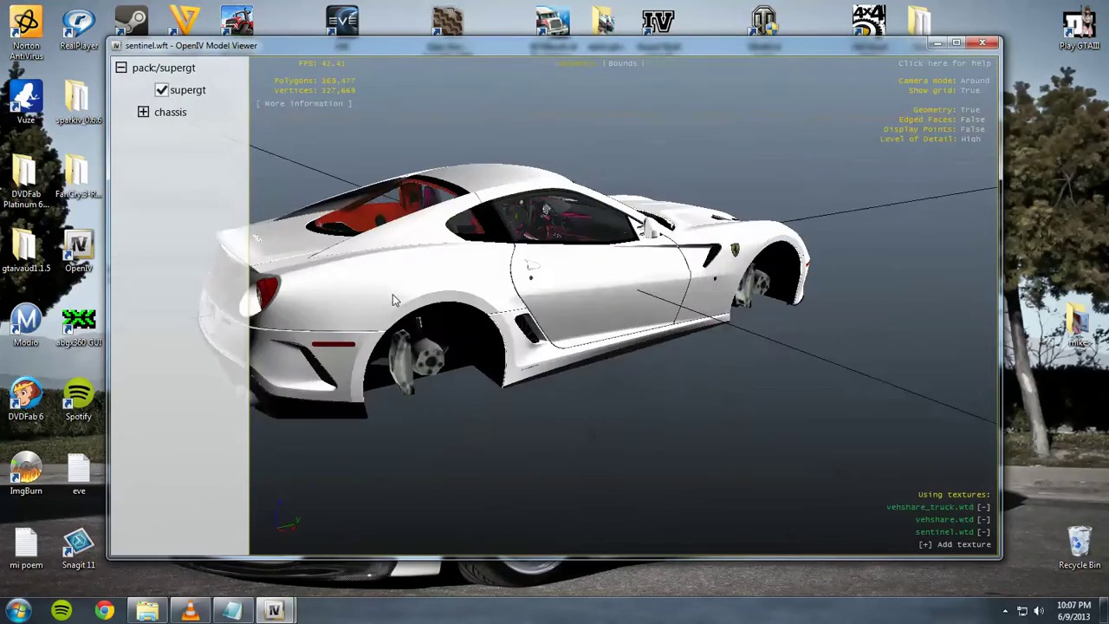
pyautogui.moveTo(680, 261); pyautogui.dragTo(851, 176)
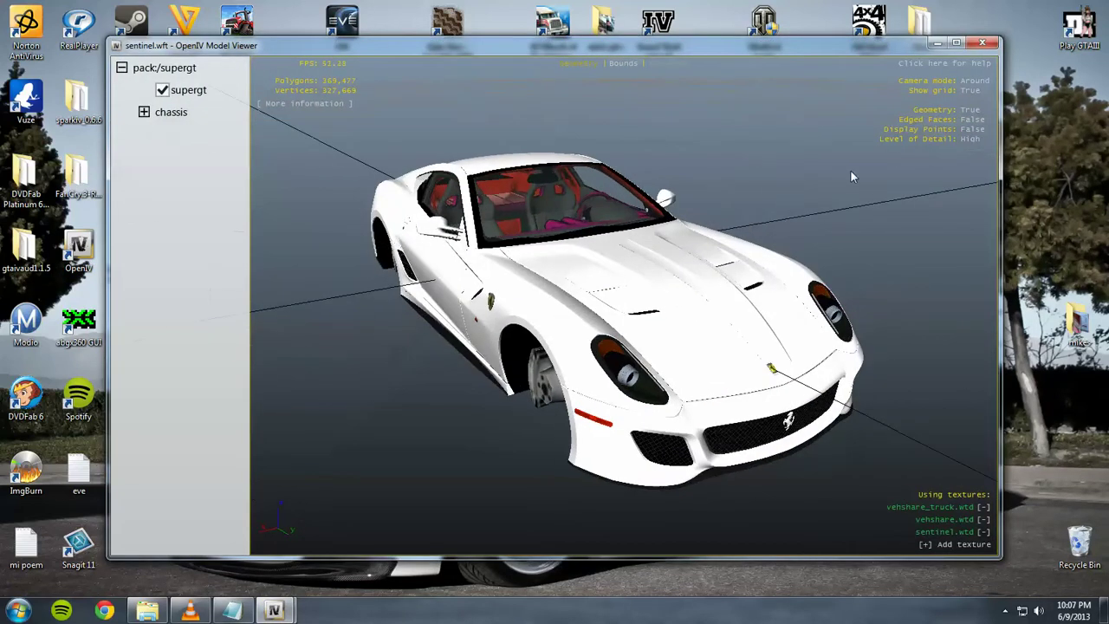
pyautogui.click(982, 44)
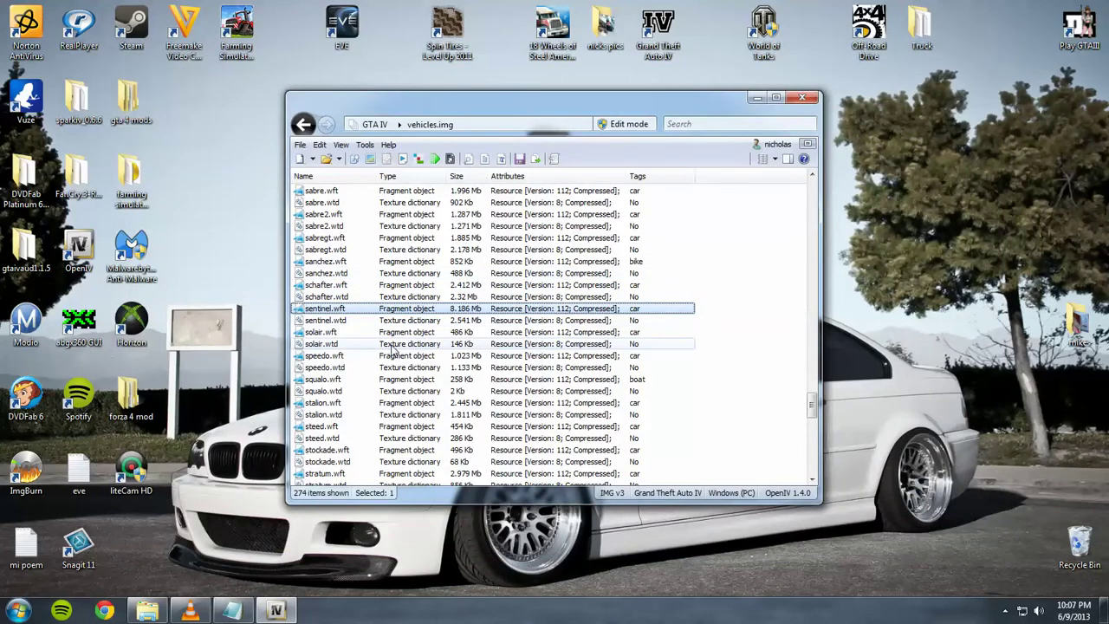
# - Preview the stockade.wft model and close the preview
pyautogui.scroll(-3, 392, 349)
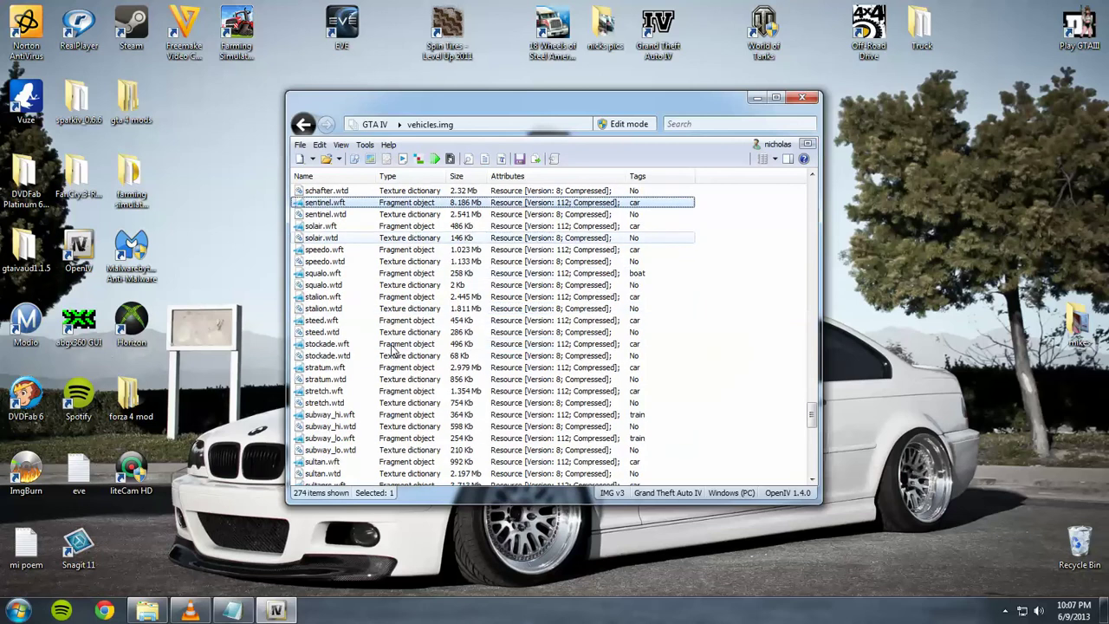
pyautogui.doubleClick(344, 344)
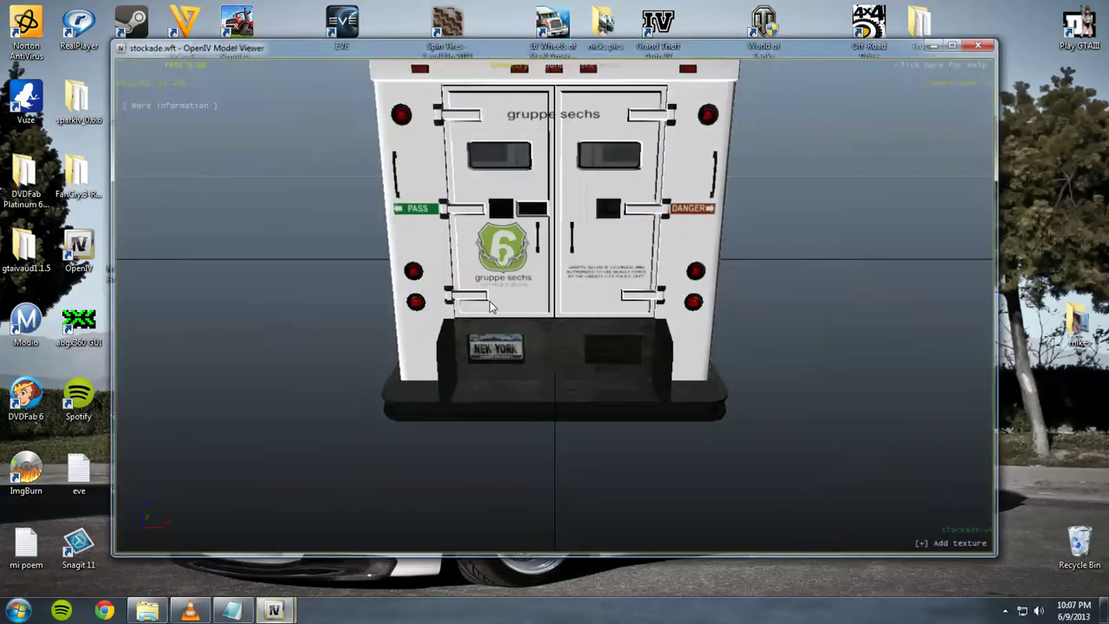
pyautogui.click(981, 42)
# - Preview the sultan.wft model and close the preview
pyautogui.scroll(-1, 402, 374)
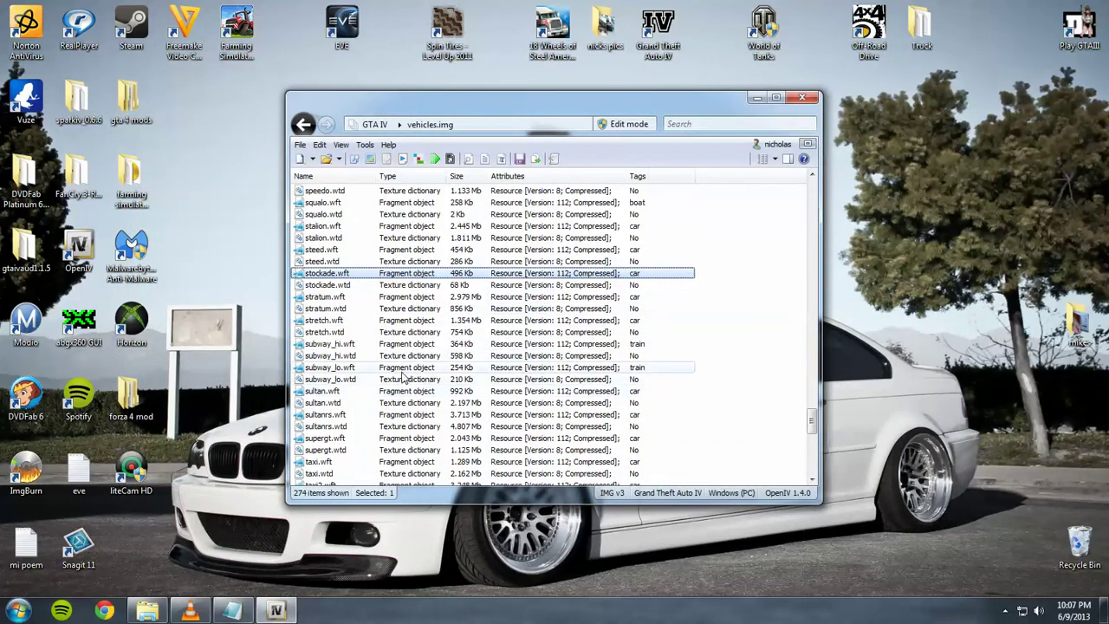
pyautogui.click(317, 392)
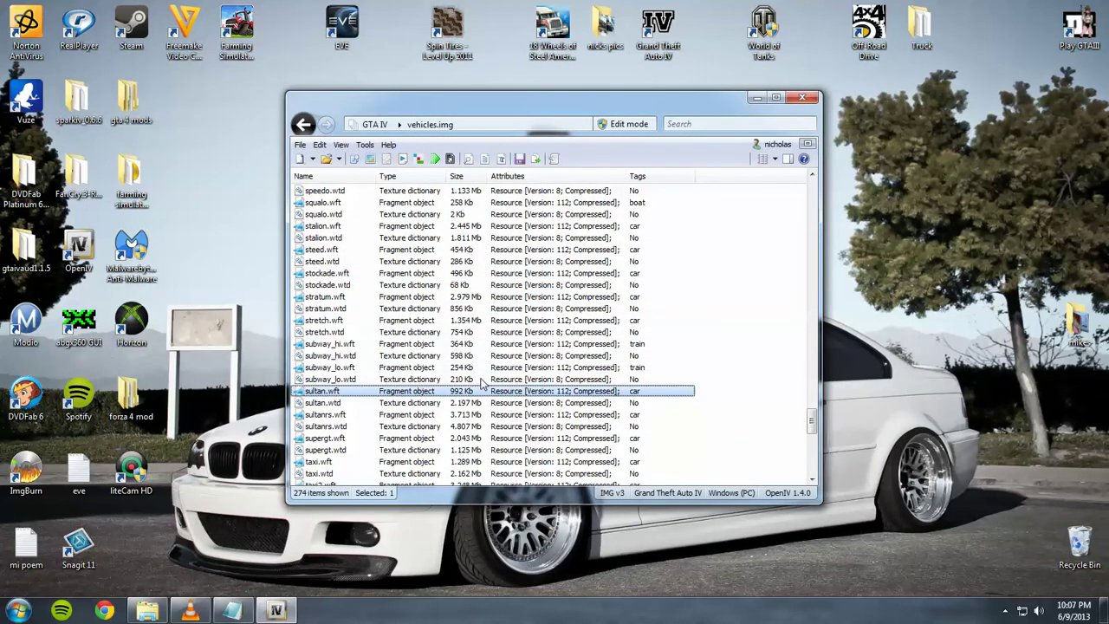
pyautogui.press('Return')
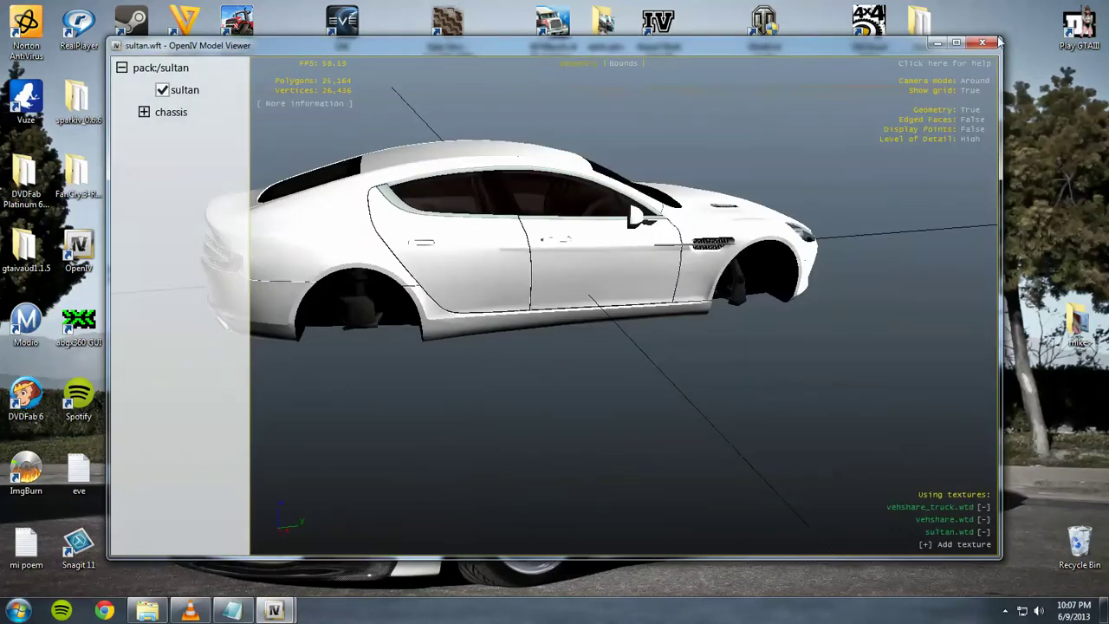
pyautogui.click(988, 42)
# - Preview the supergt.wft model, rotate it to see the front of the car, and close the preview
pyautogui.scroll(-5, 426, 414)
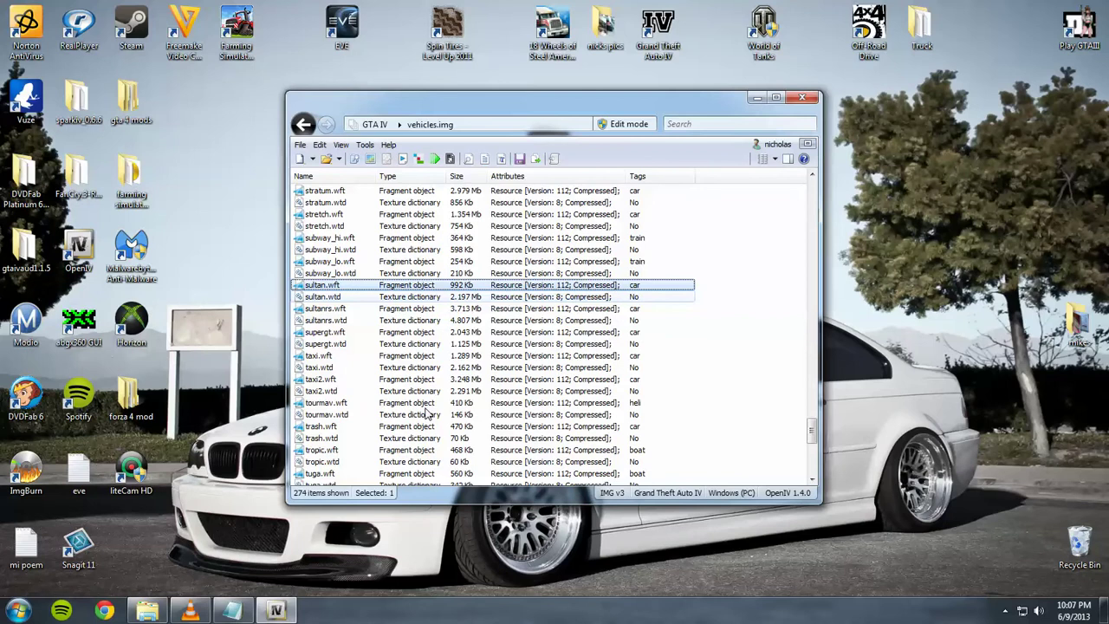
pyautogui.click(333, 335)
pyautogui.press('Return')
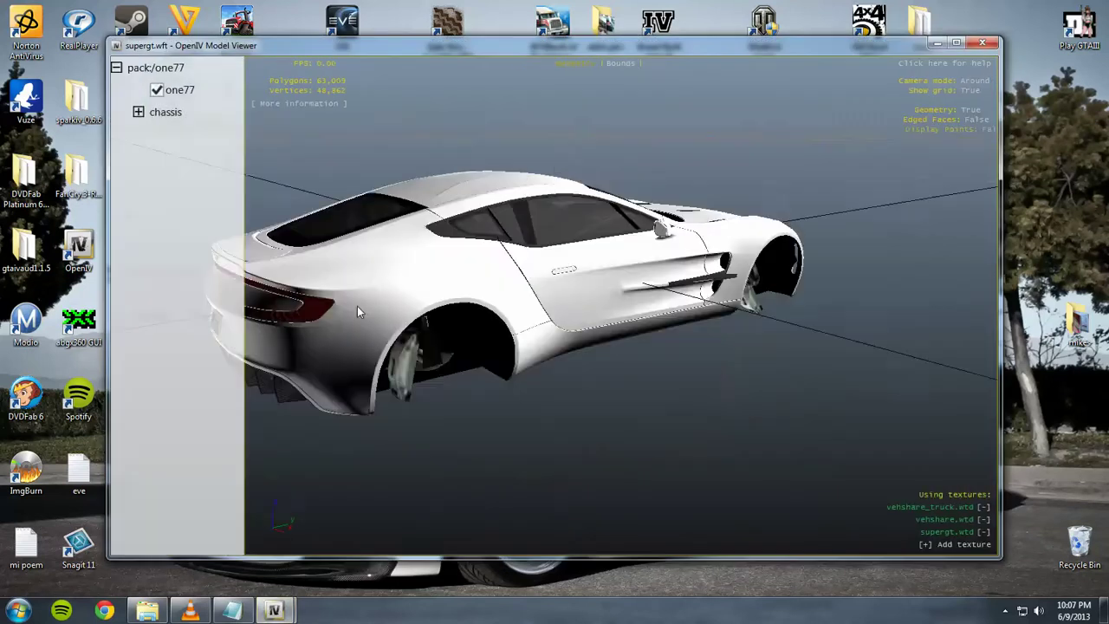
pyautogui.moveTo(357, 306); pyautogui.dragTo(689, 262)
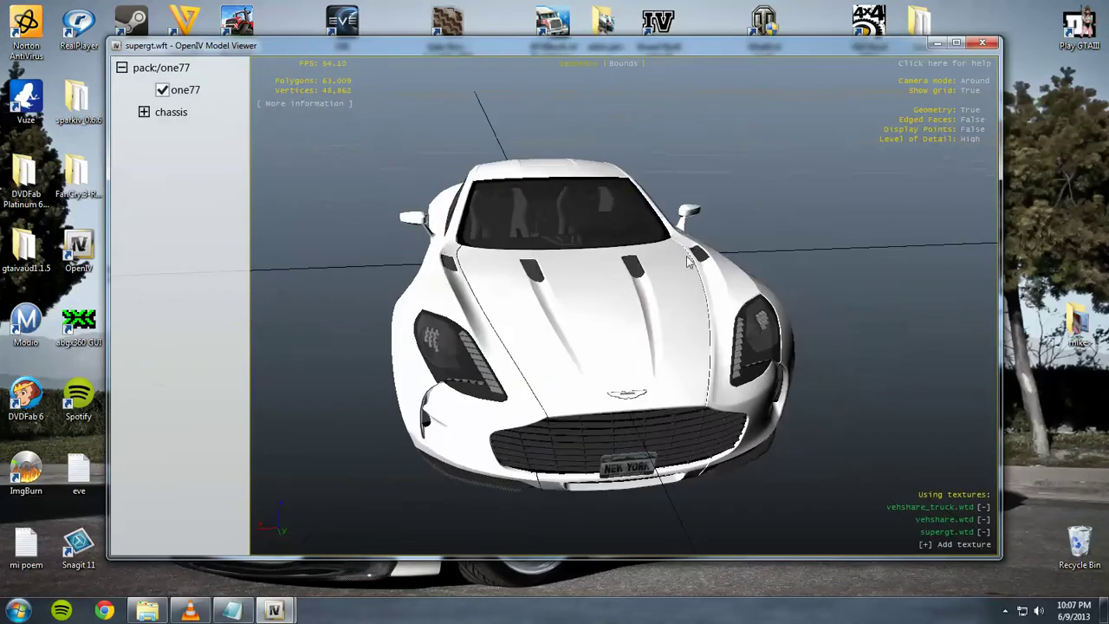
pyautogui.click(981, 43)
# - Preview the sultanrs.wft model, rotate it to see the hood and side graphics, and close the preview
pyautogui.click(329, 310)
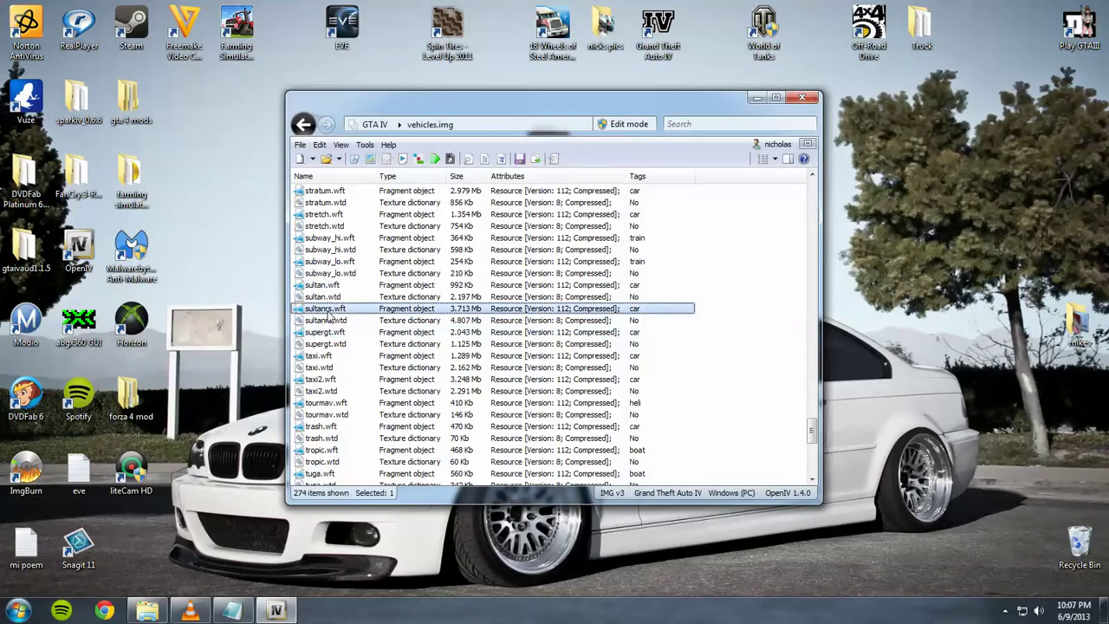
pyautogui.press('Return')
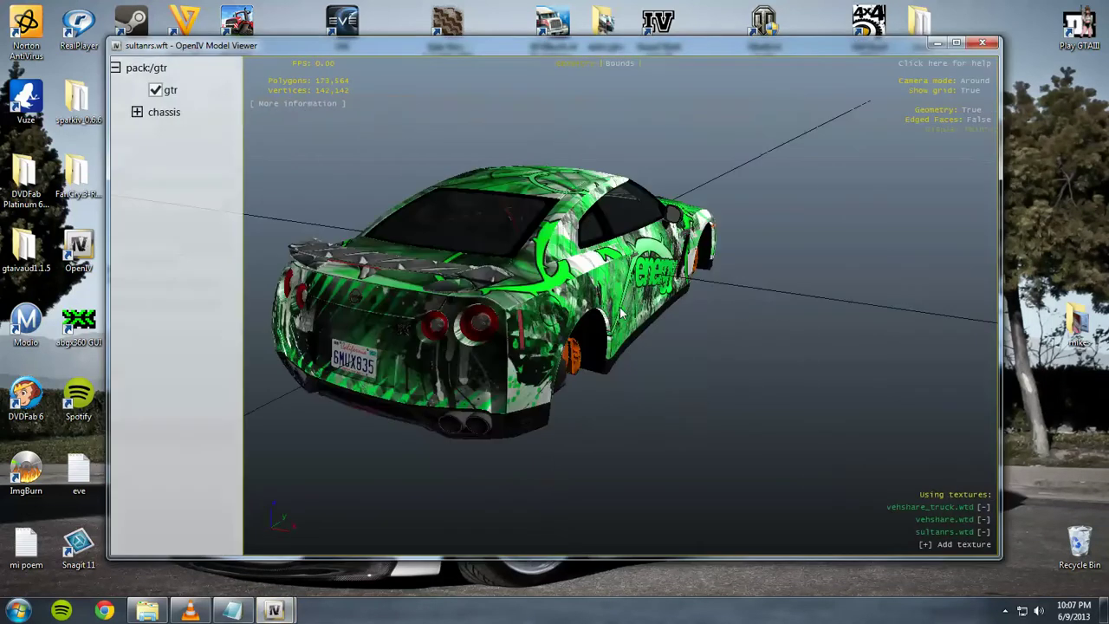
pyautogui.moveTo(685, 301); pyautogui.dragTo(690, 222)
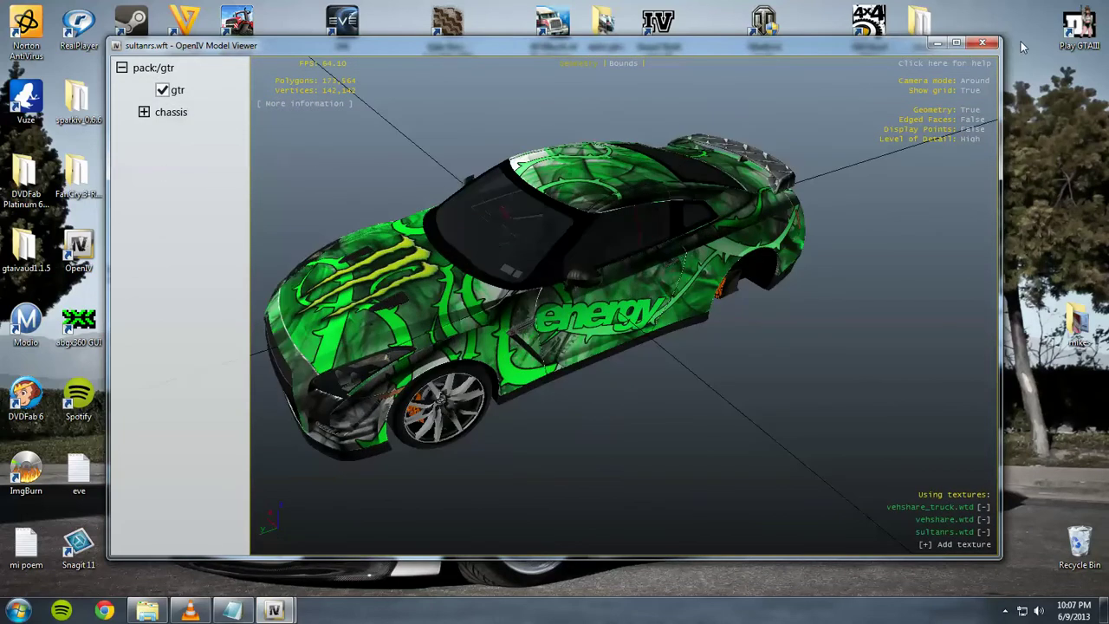
pyautogui.click(981, 42)
# - Return to the start of the vehicles.img file list and close the archive window
pyautogui.scroll(3, 364, 299)
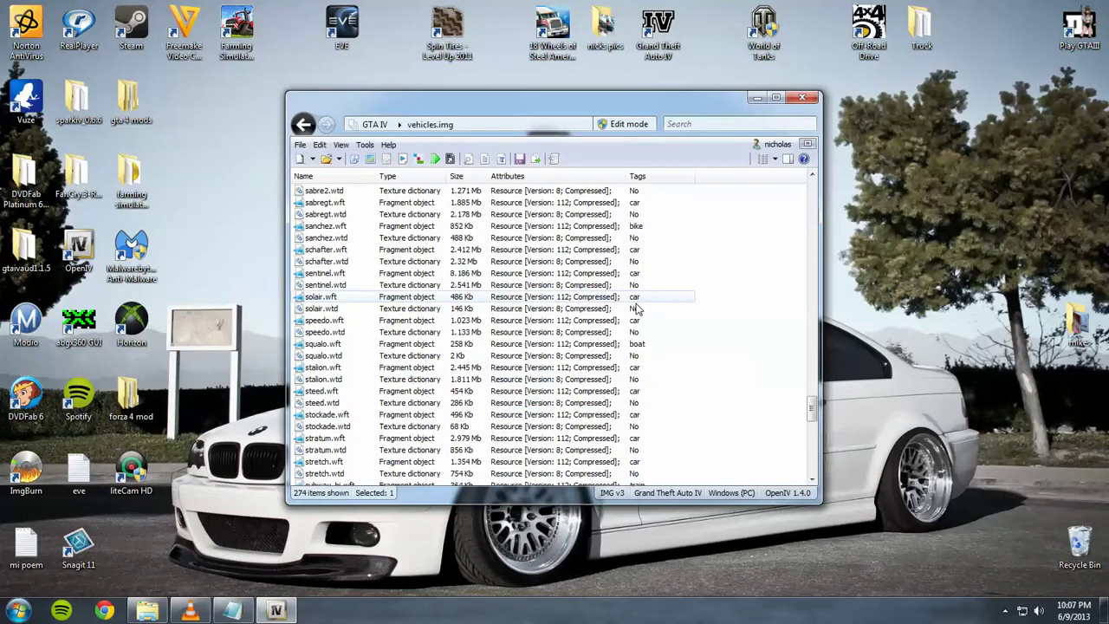
pyautogui.moveTo(813, 414); pyautogui.dragTo(814, 175)
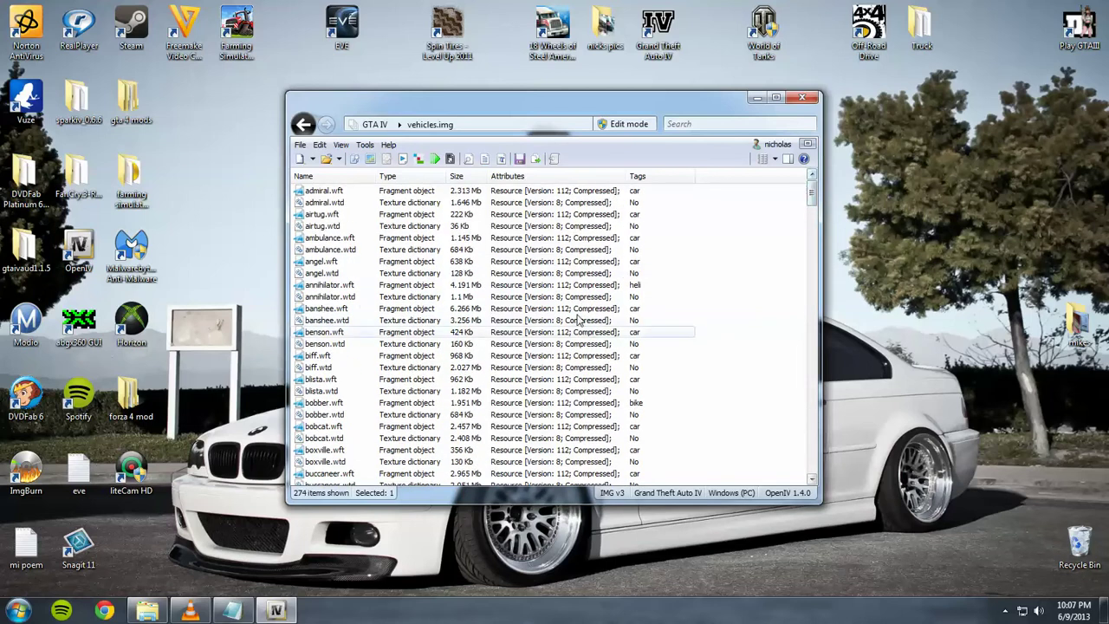
pyautogui.click(801, 97)
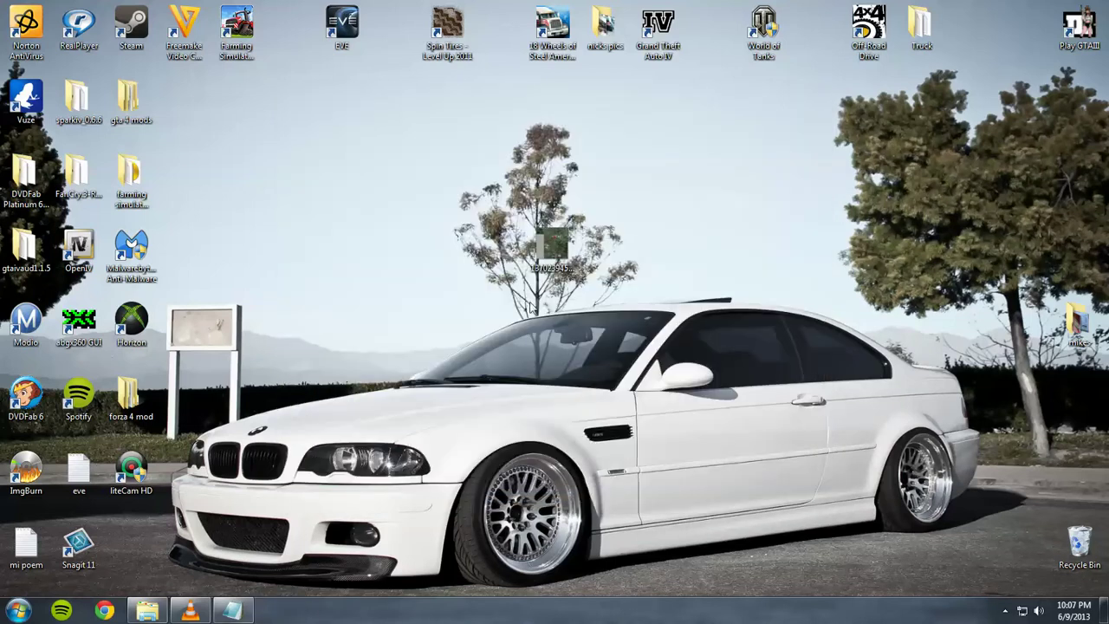
# - Empty the Recycle Bin and move the wrangler image beside the Malwarebytes shortcut on the desktop
pyautogui.rightClick(1079, 542)
pyautogui.click(1050, 479)
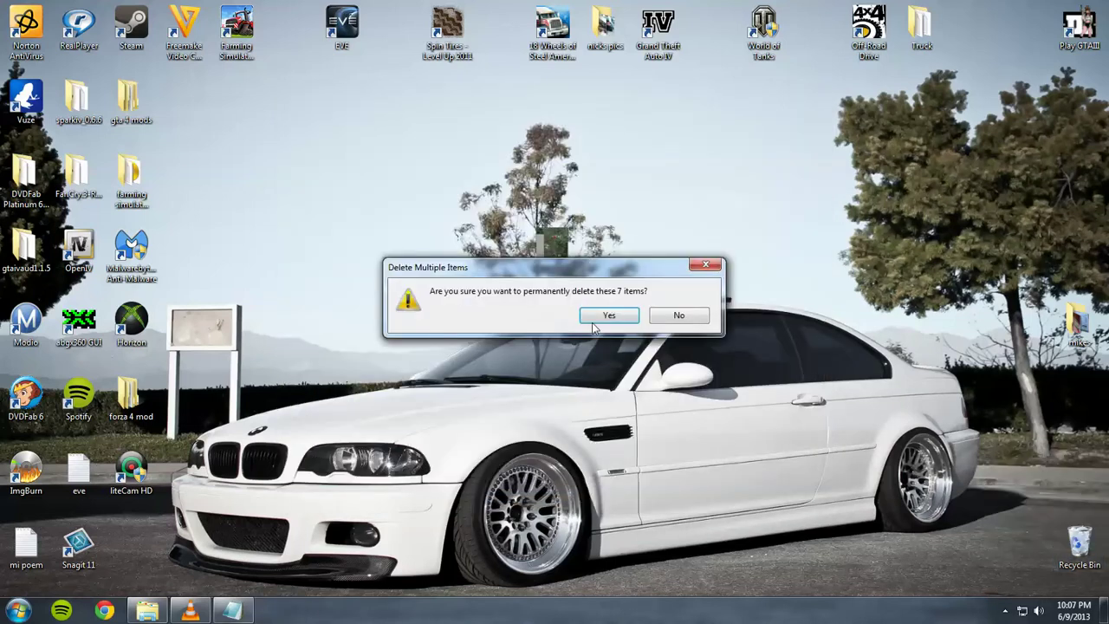
pyautogui.press('Return')
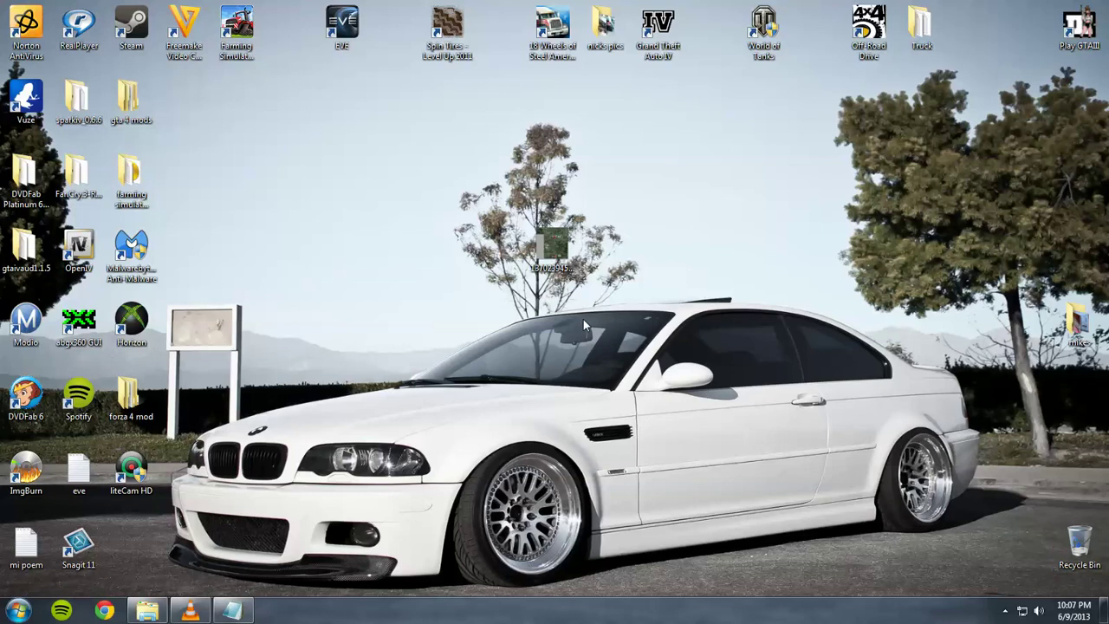
pyautogui.moveTo(553, 247); pyautogui.dragTo(185, 249)
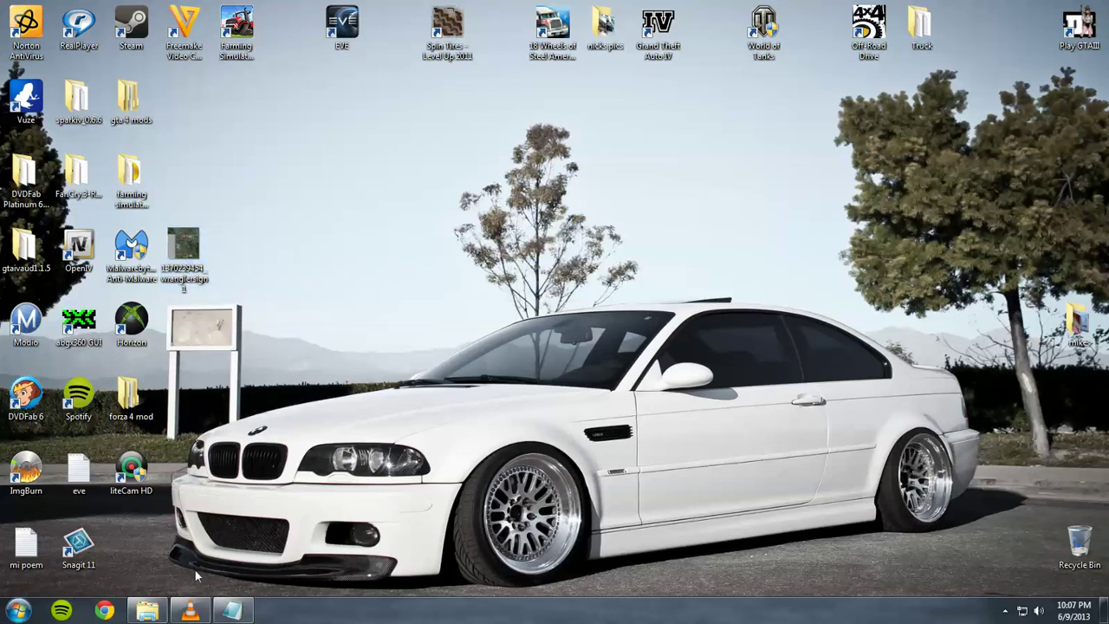
# - Go to the pc\data\maps folder of the Grand Theft Auto IV installation and select the st_clkmnt04 map folder
pyautogui.click(147, 610)
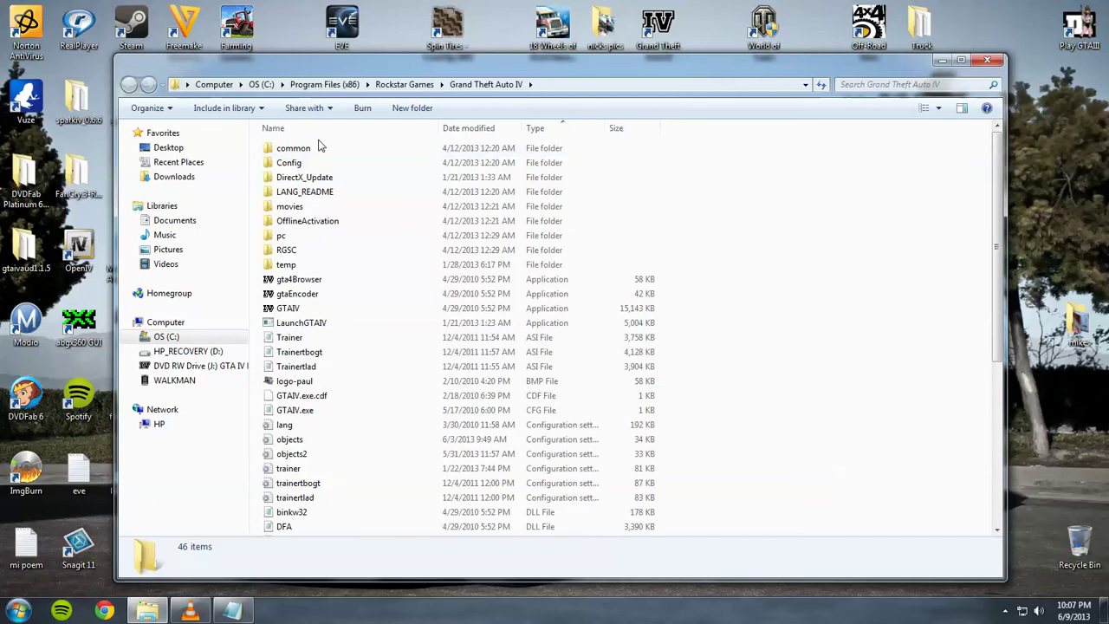
pyautogui.doubleClick(316, 237)
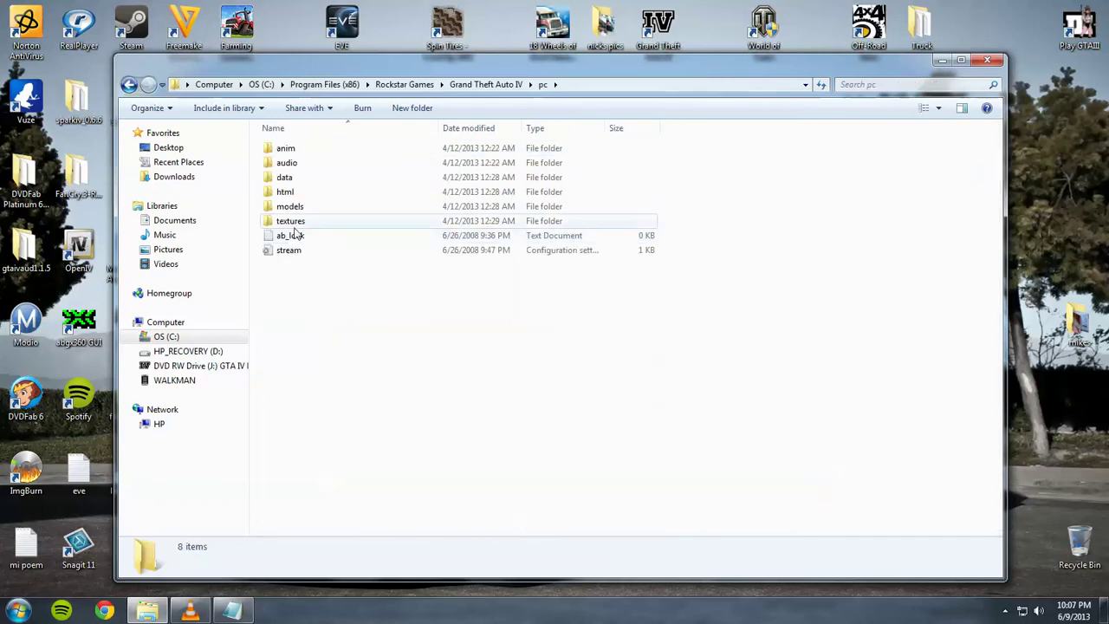
pyautogui.doubleClick(304, 177)
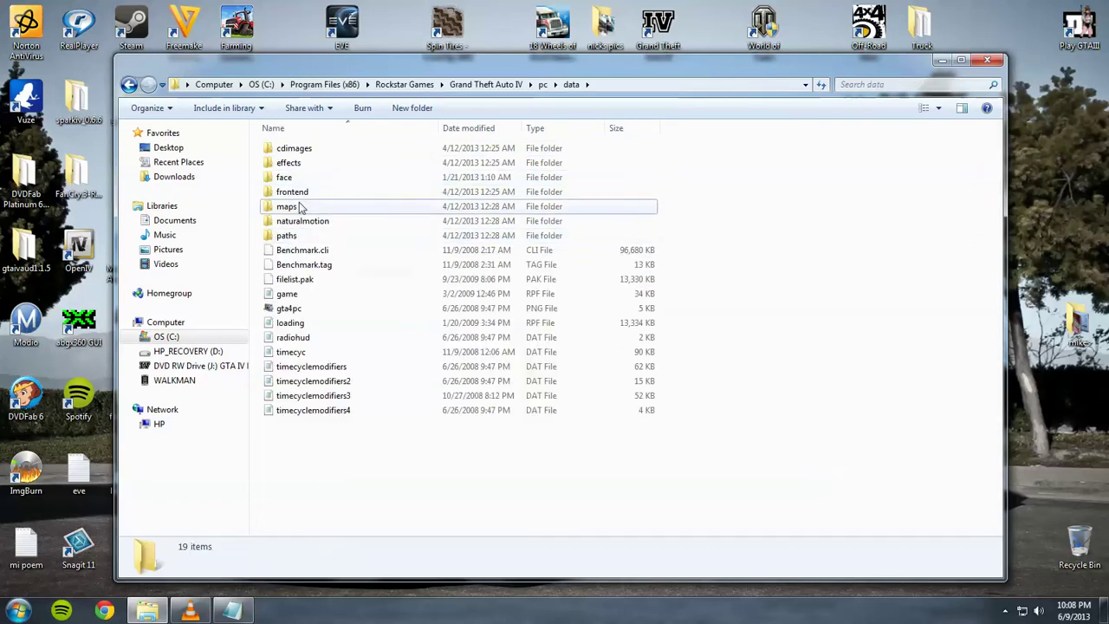
pyautogui.doubleClick(291, 207)
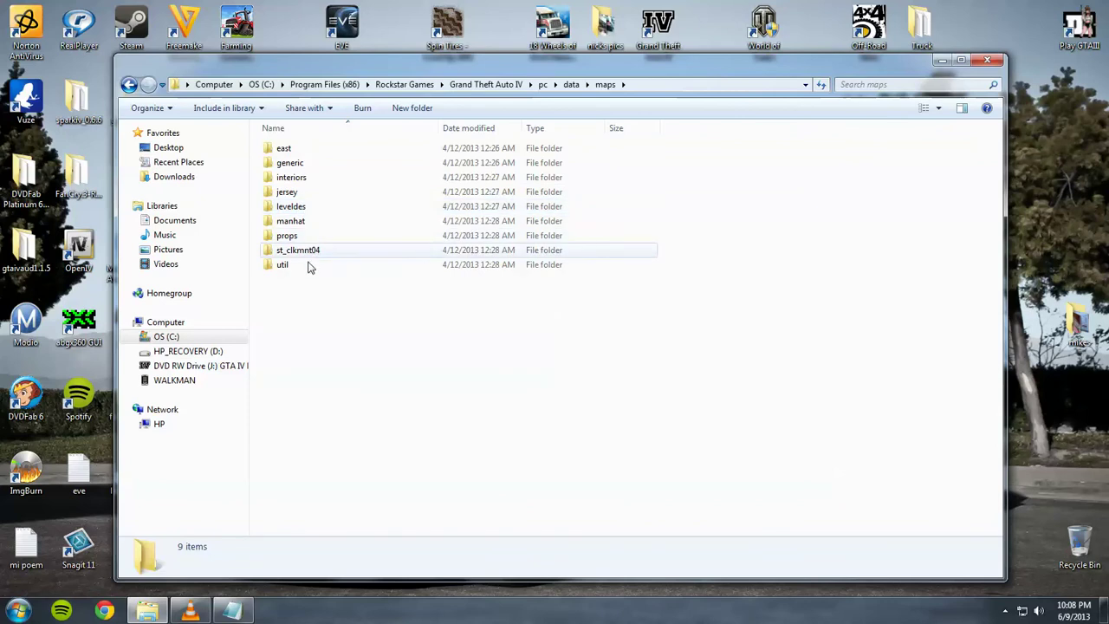
pyautogui.click(305, 249)
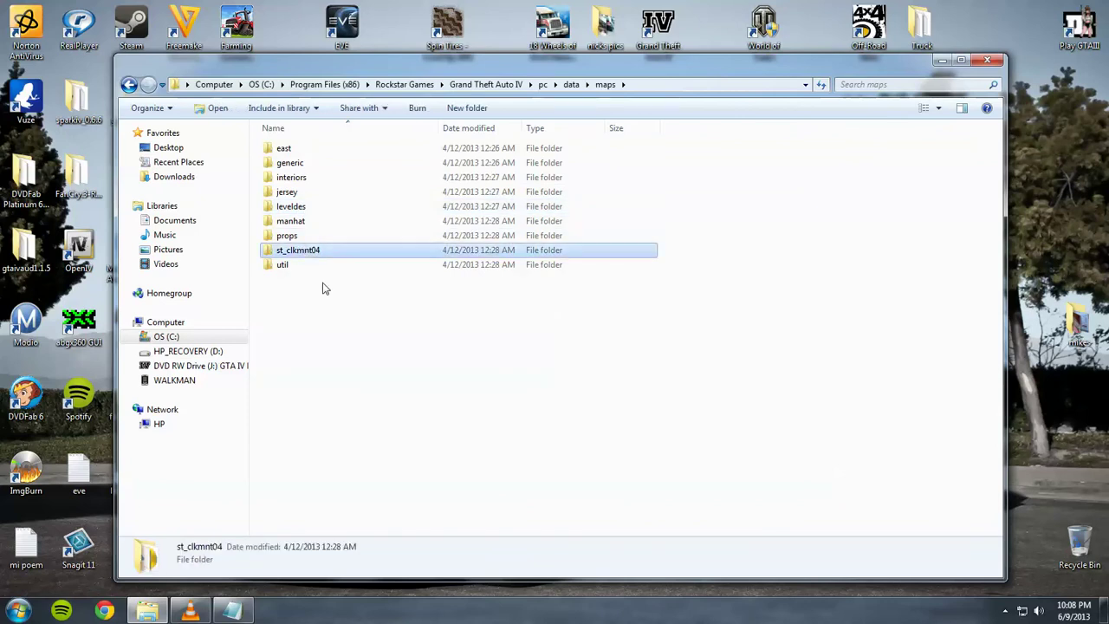
pyautogui.click(322, 284)
pyautogui.rightClick(322, 284)
pyautogui.click(292, 346)
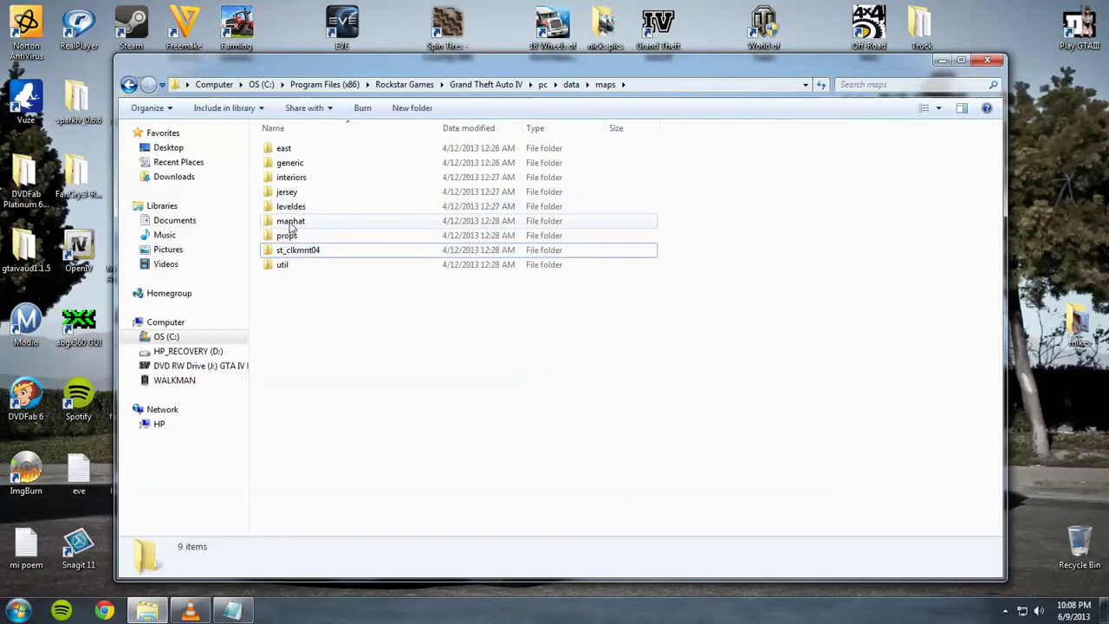
# - Go to the game's common\data folder and open the gta DAT file in Notepad
pyautogui.click(128, 84)
pyautogui.click(128, 84)
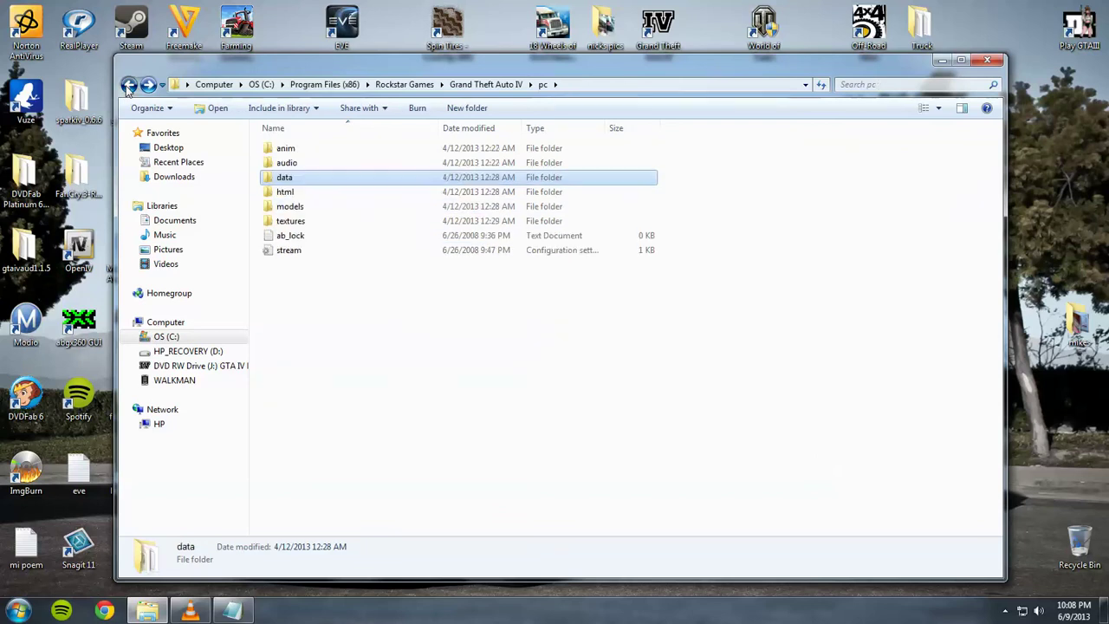
pyautogui.click(128, 84)
pyautogui.click(294, 148)
pyautogui.doubleClick(308, 151)
pyautogui.doubleClick(308, 150)
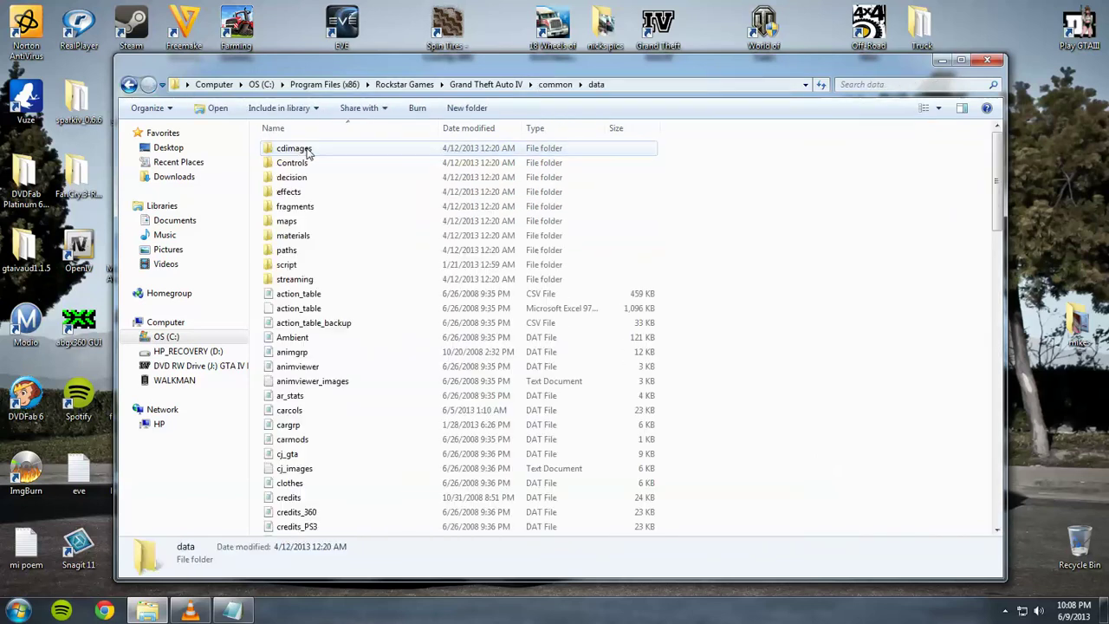
pyautogui.scroll(-13, 342, 321)
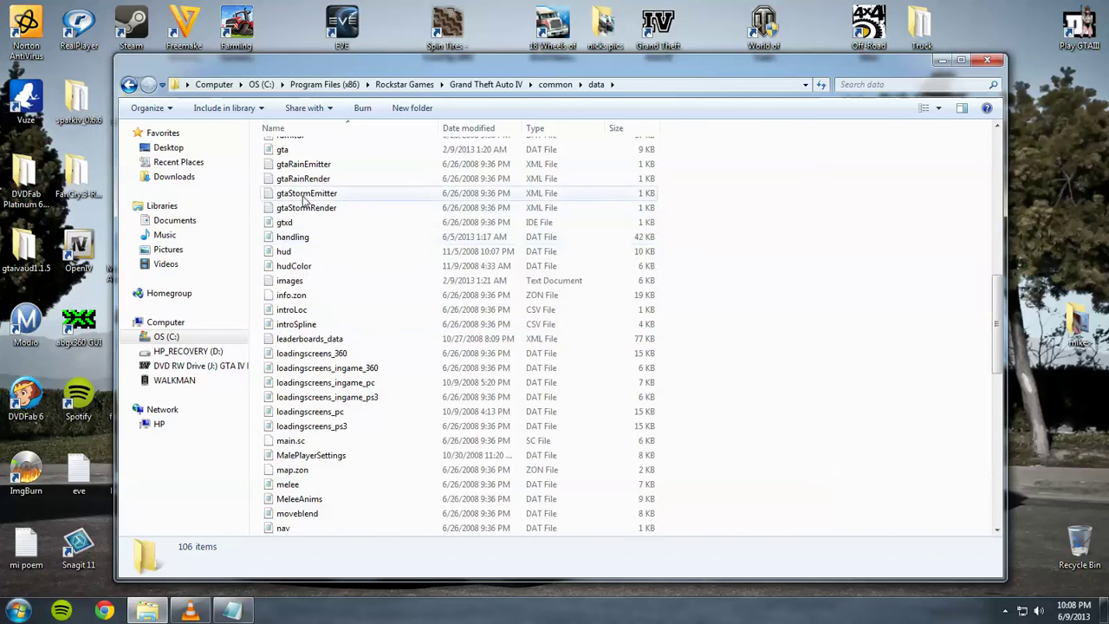
pyautogui.click(291, 150)
pyautogui.scroll(2, 384, 268)
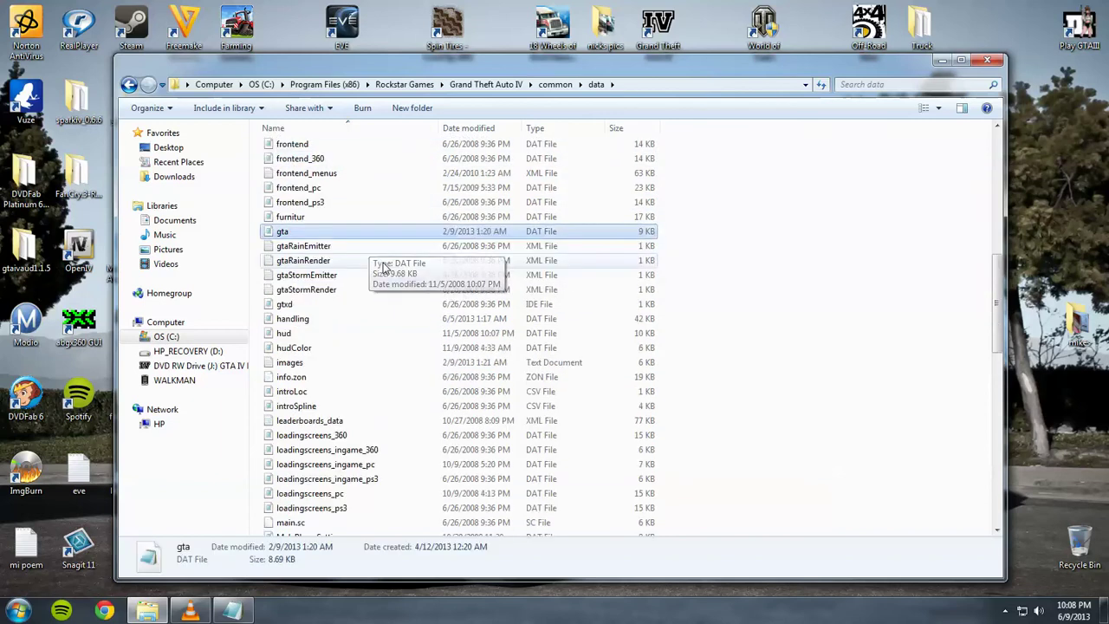
pyautogui.doubleClick(297, 230)
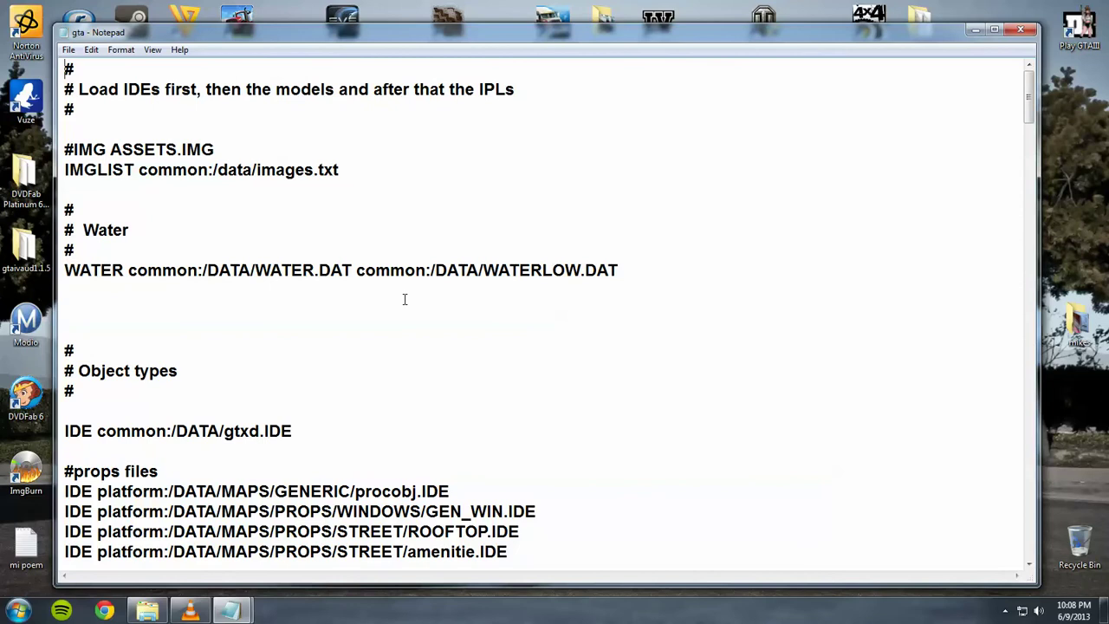
# - Examine the IDE and IPL map file entries in the gta file, including the st_clkmnt04 lines, and close it
pyautogui.scroll(-14, 404, 299)
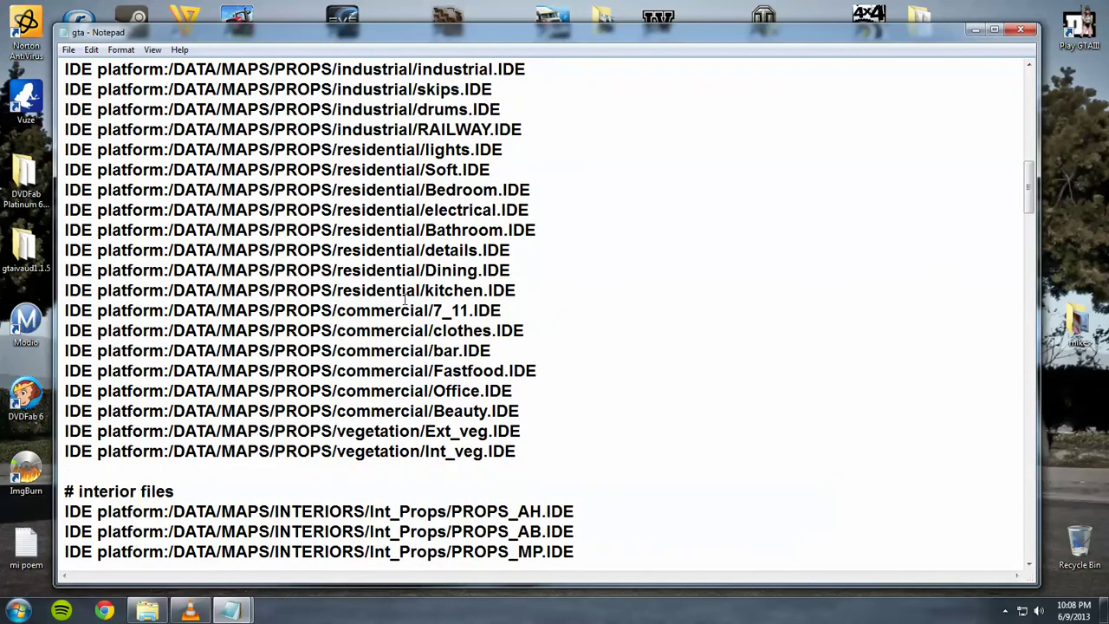
pyautogui.scroll(-6, 404, 299)
pyautogui.scroll(1, 403, 299)
pyautogui.scroll(-4, 199, 251)
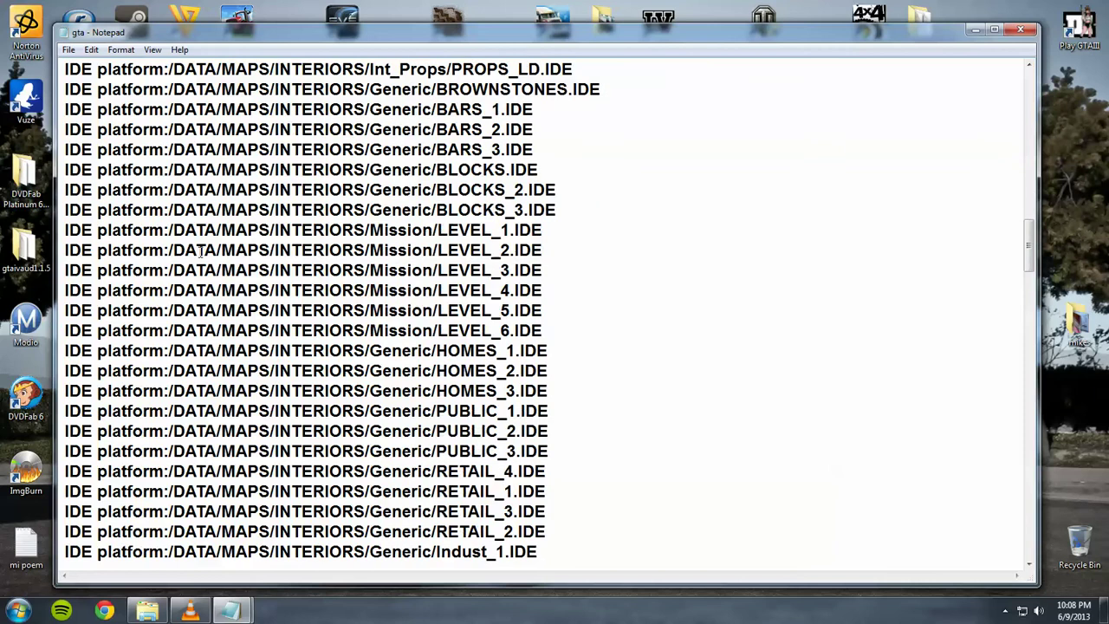
pyautogui.scroll(-7, 208, 264)
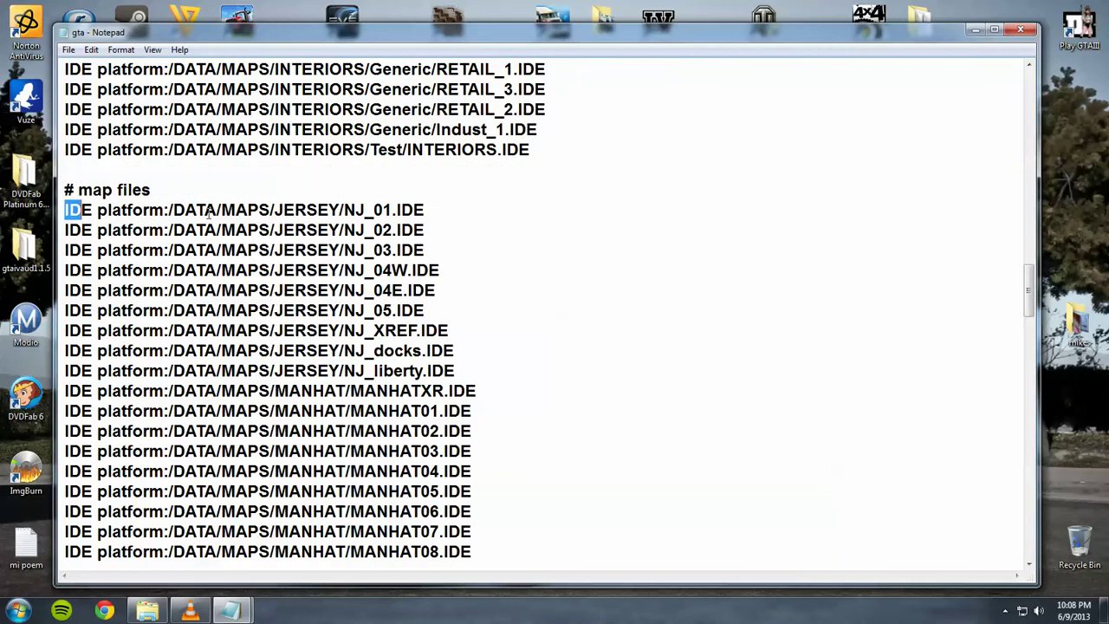
pyautogui.moveTo(177, 192); pyautogui.dragTo(100, 193)
pyautogui.scroll(-10, 303, 288)
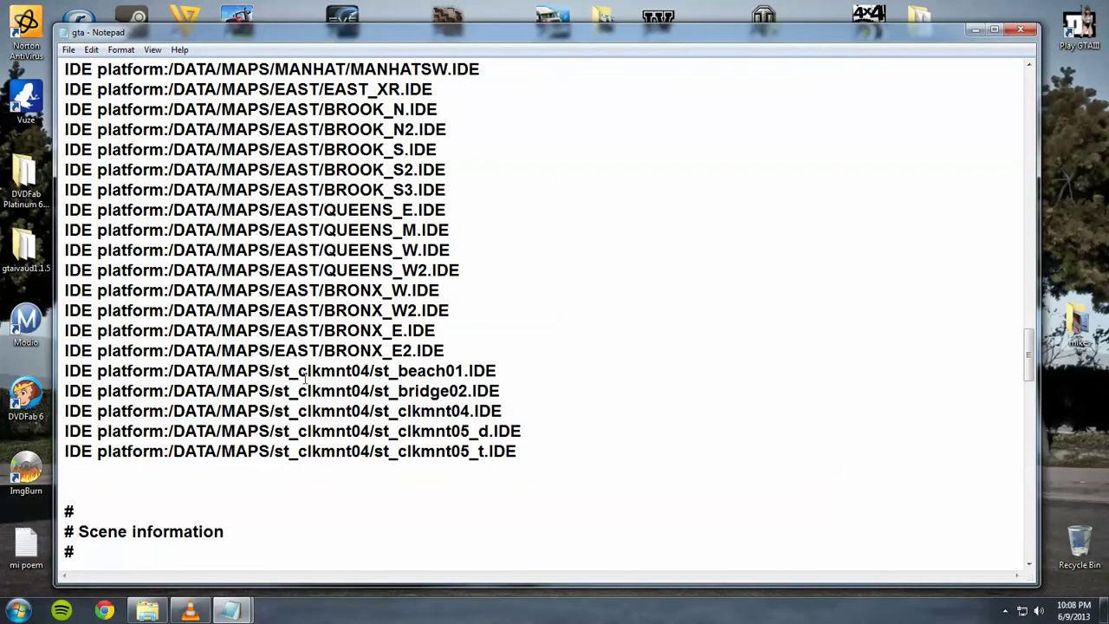
pyautogui.scroll(-13, 215, 355)
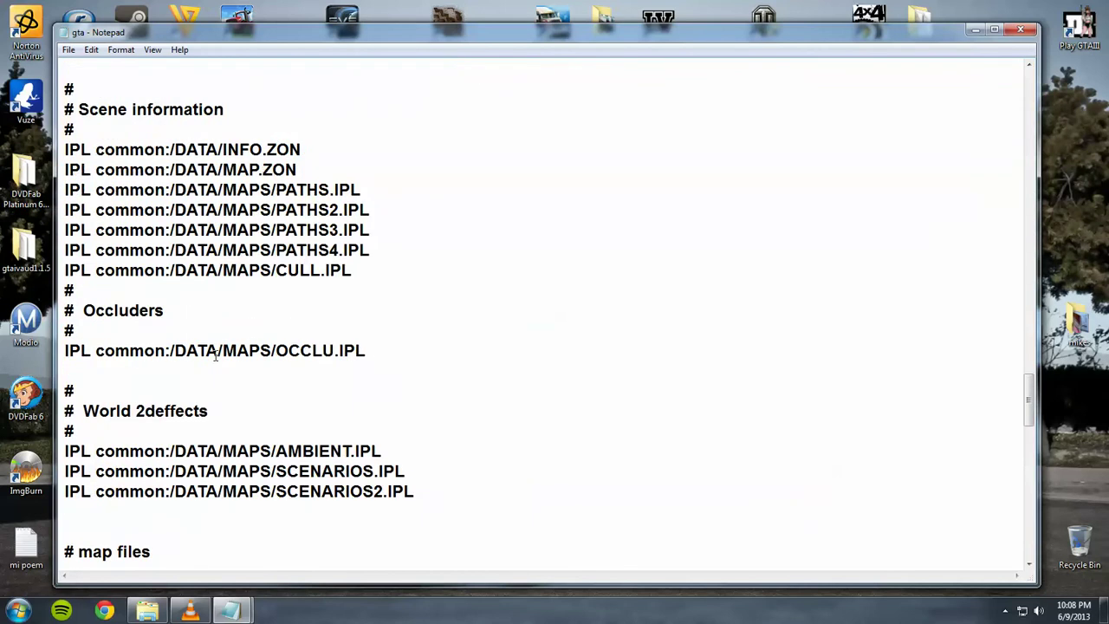
pyautogui.scroll(-12, 179, 279)
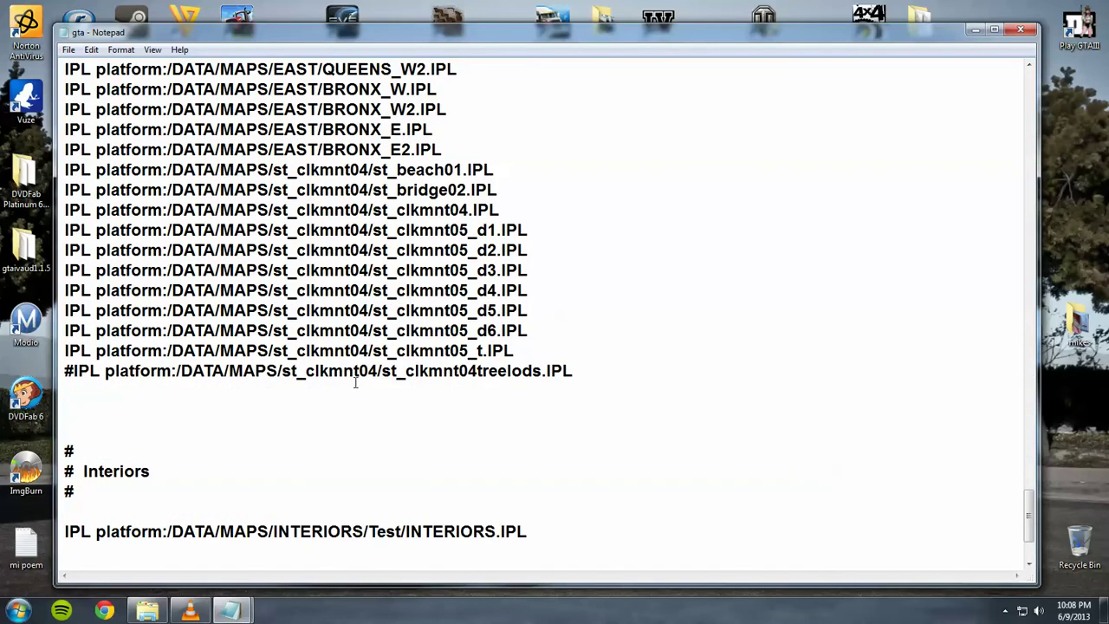
pyautogui.click(1020, 30)
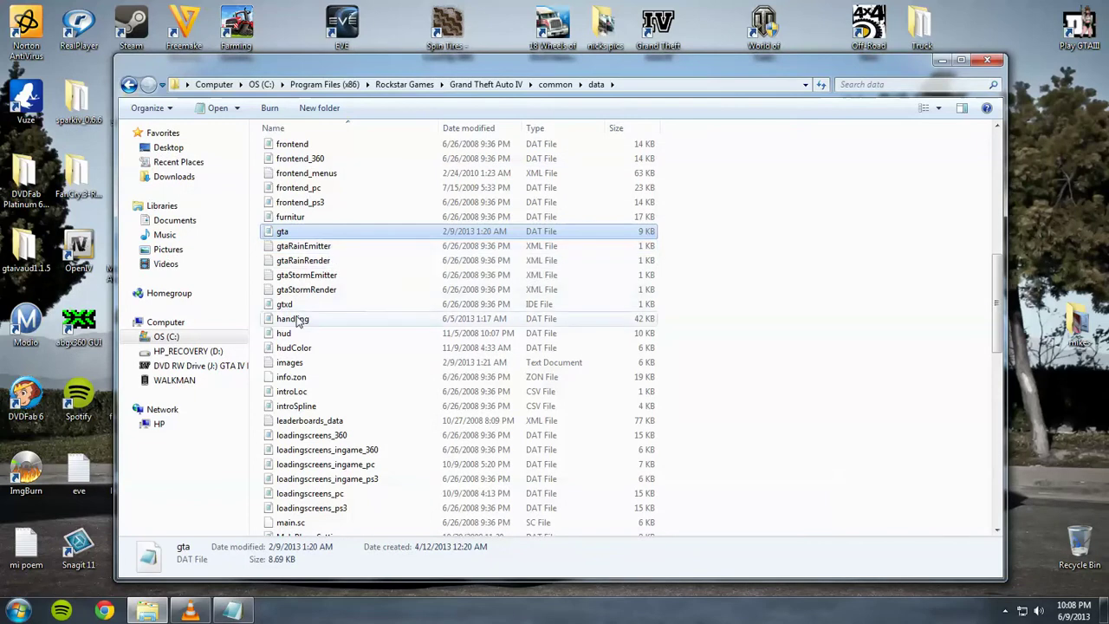
# - Open the properties of the gta DAT file and turn off its Read-only attribute
pyautogui.scroll(6, 328, 449)
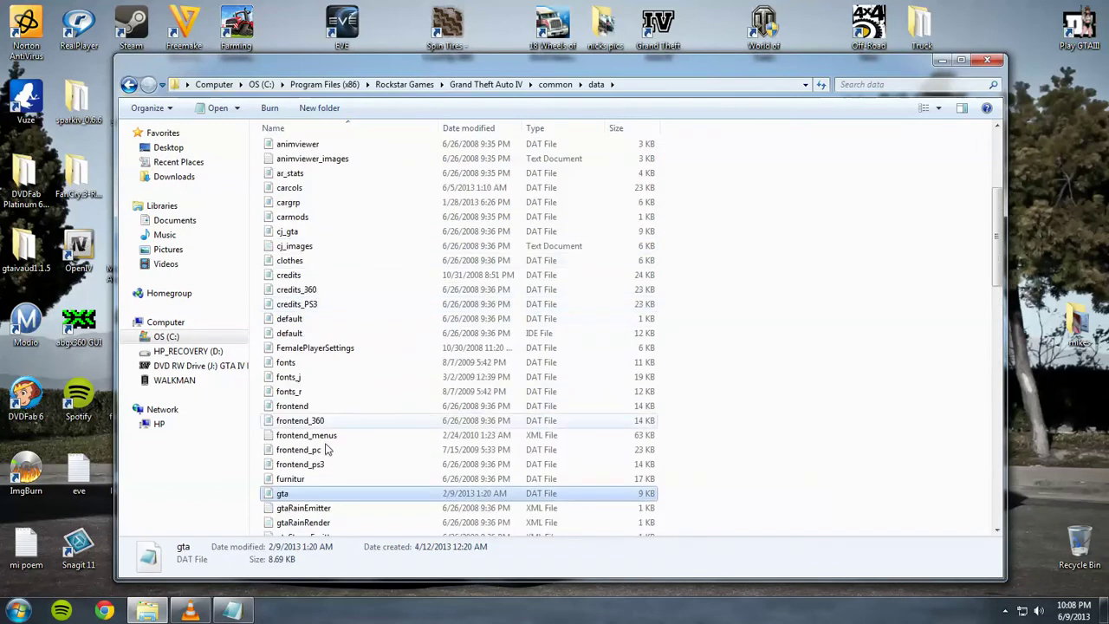
pyautogui.rightClick(295, 493)
pyautogui.click(330, 484)
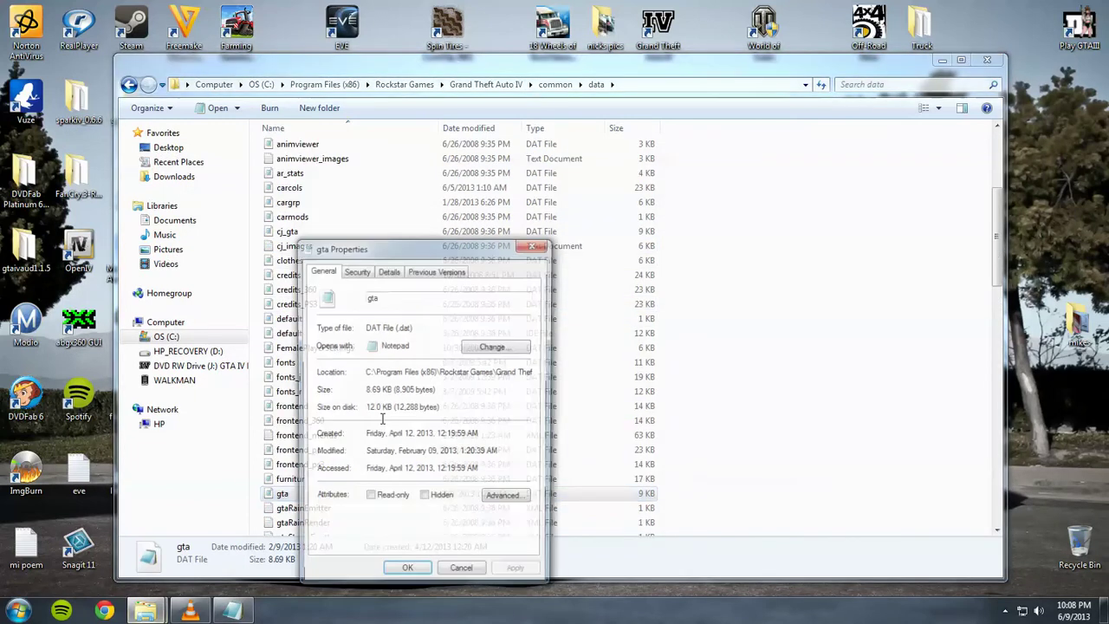
pyautogui.click(378, 502)
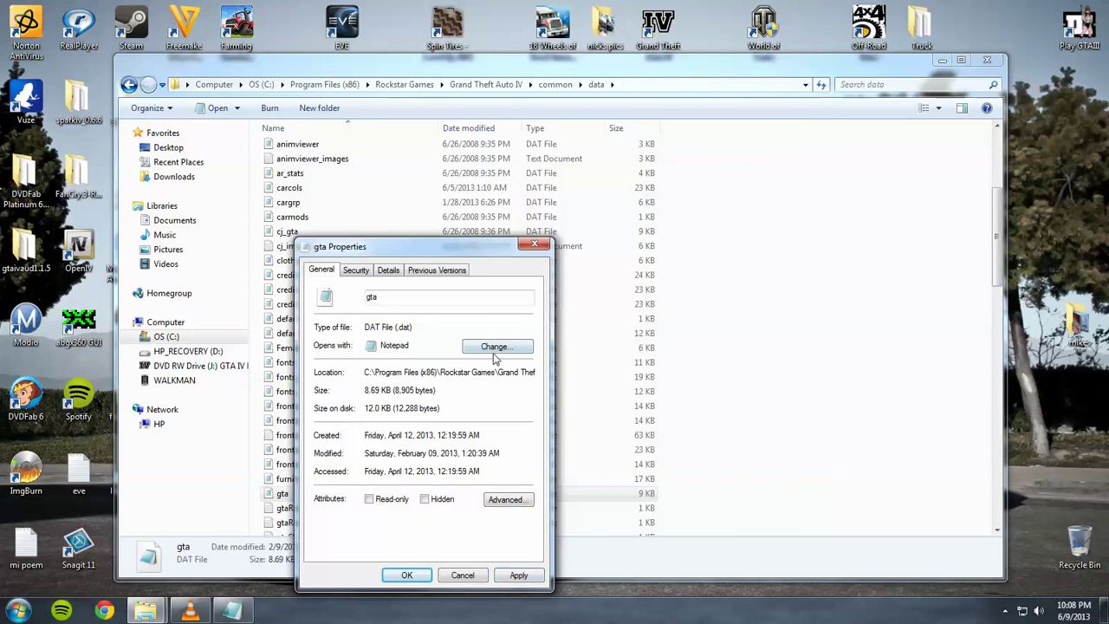
# - Try denying the Users group Full control of the gta file and discard the permission changes
pyautogui.click(356, 270)
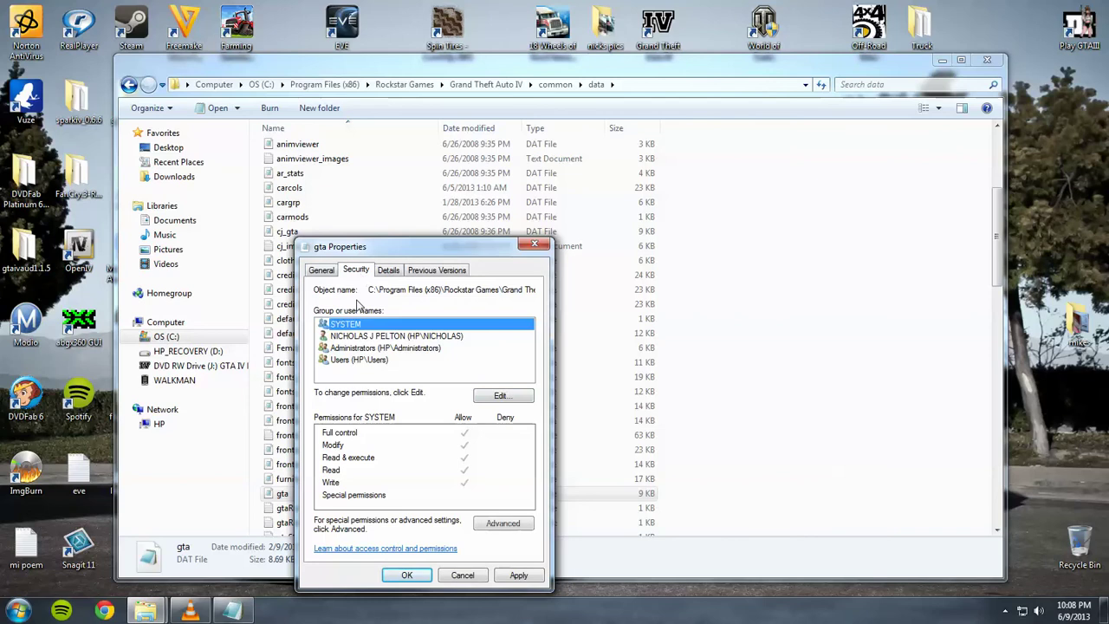
pyautogui.click(504, 401)
pyautogui.click(371, 402)
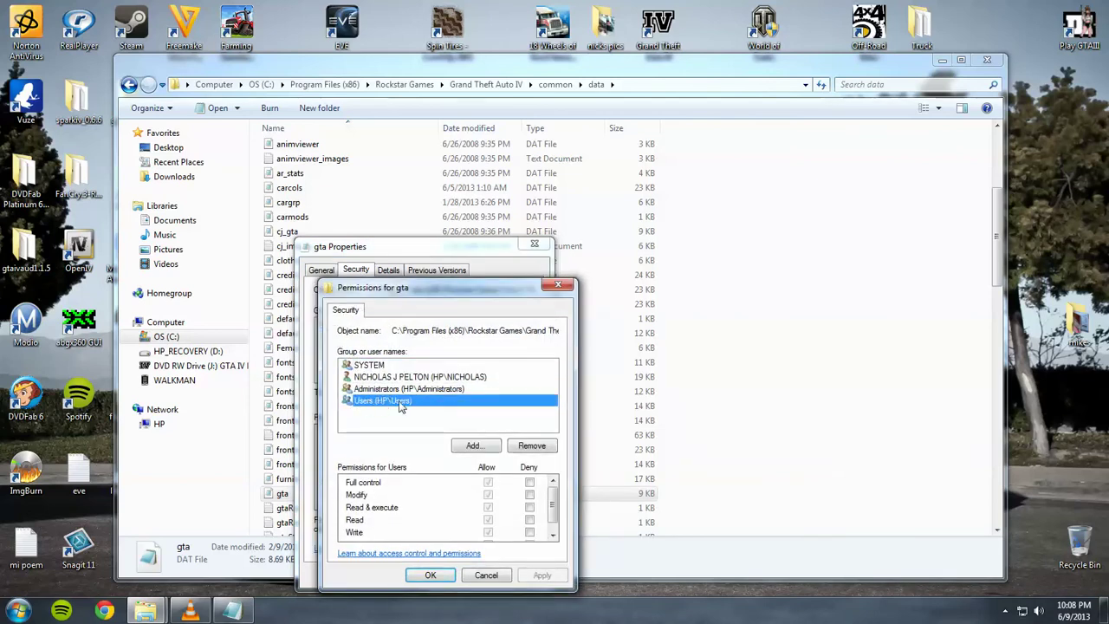
pyautogui.click(490, 483)
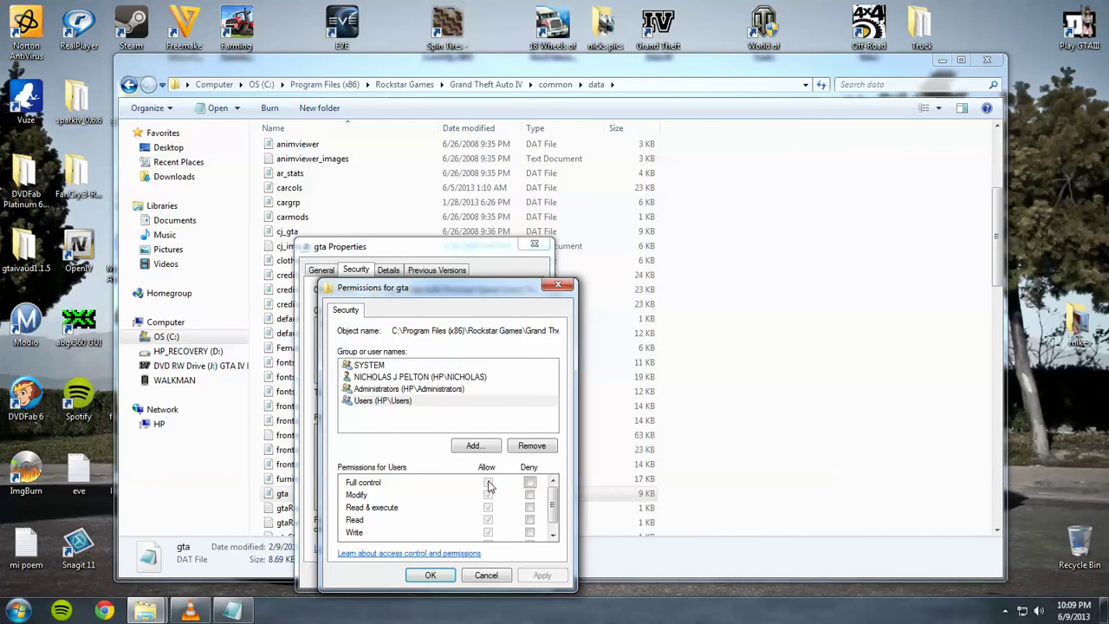
pyautogui.click(529, 483)
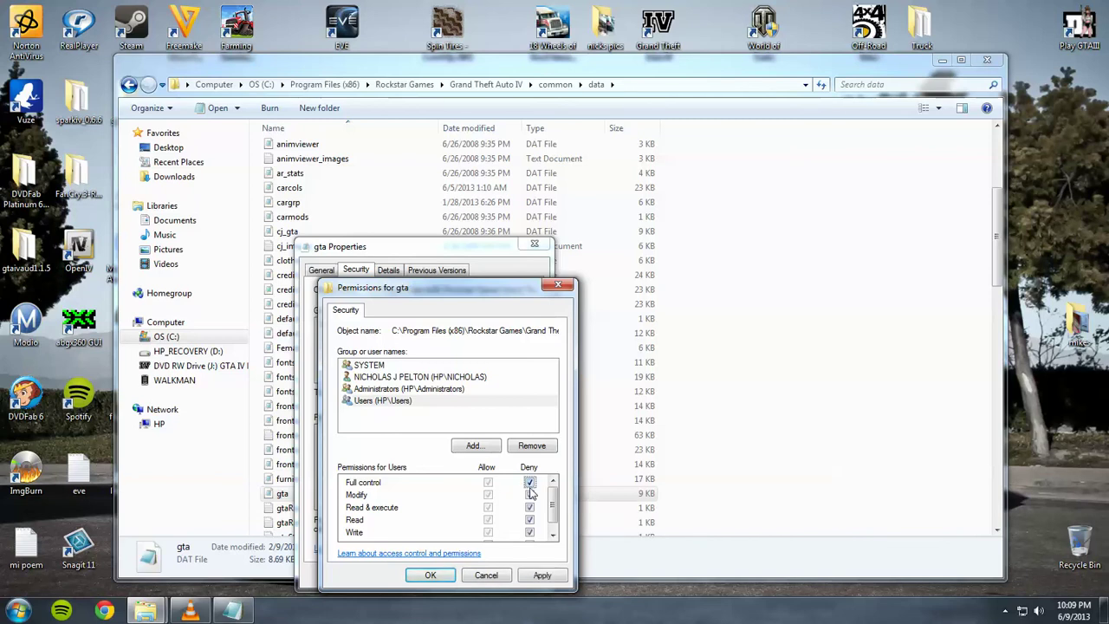
pyautogui.click(530, 482)
pyautogui.click(494, 576)
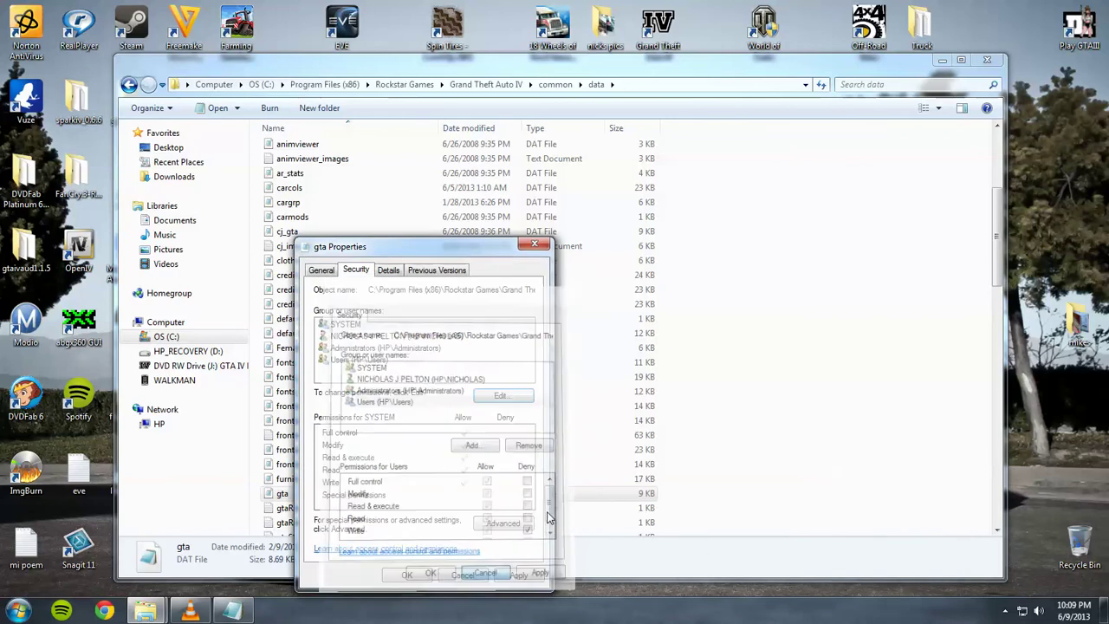
# - Turn on the Read-only attribute in the gta file's general properties and accept the dialog
pyautogui.click(320, 269)
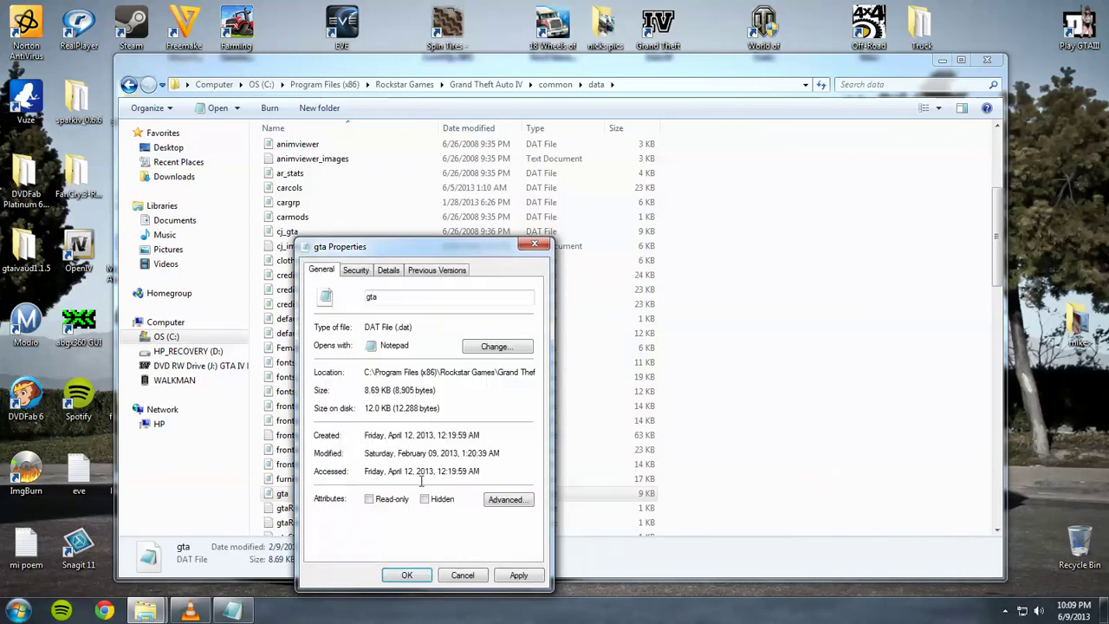
pyautogui.click(499, 575)
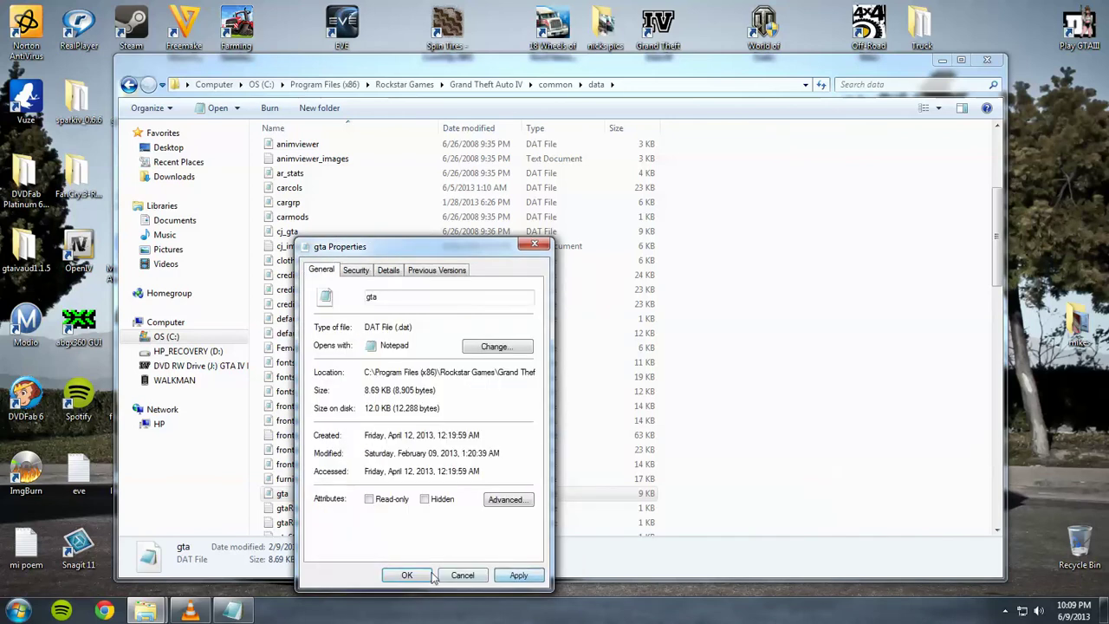
pyautogui.click(379, 499)
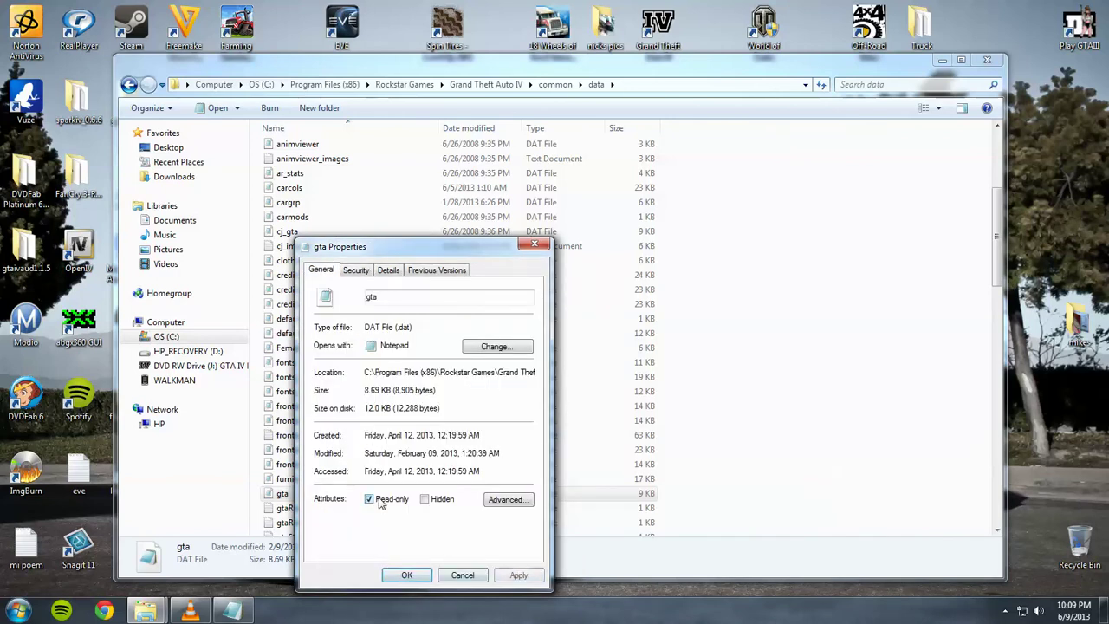
pyautogui.click(406, 575)
# - Locate the carcols, gta, handling and vehicles files one after another in the game's common data folder
pyautogui.scroll(5, 355, 395)
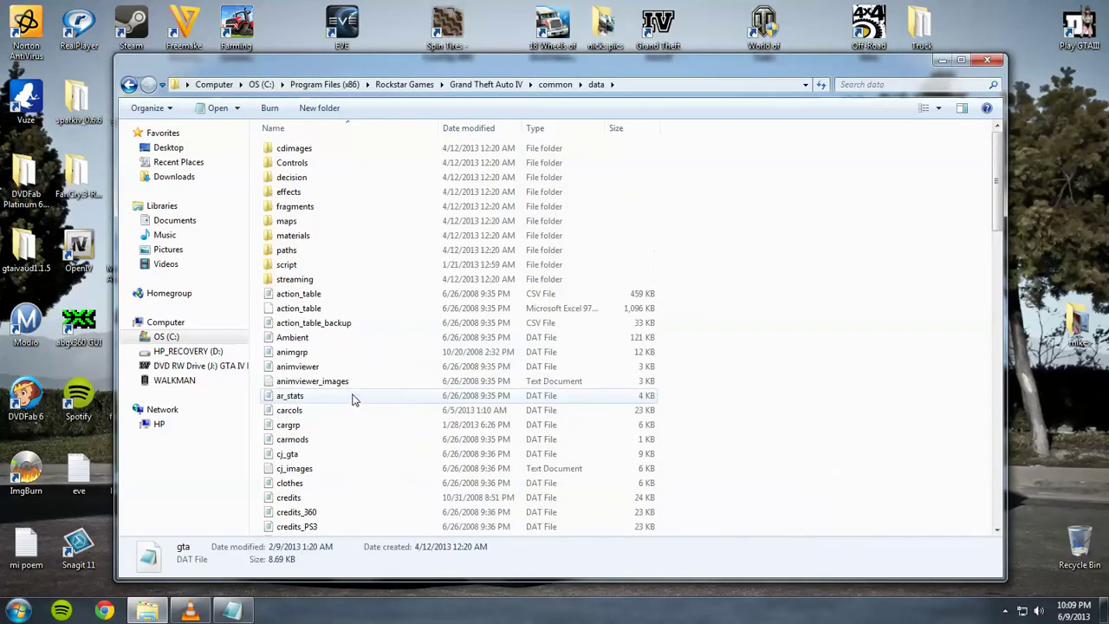
pyautogui.click(314, 412)
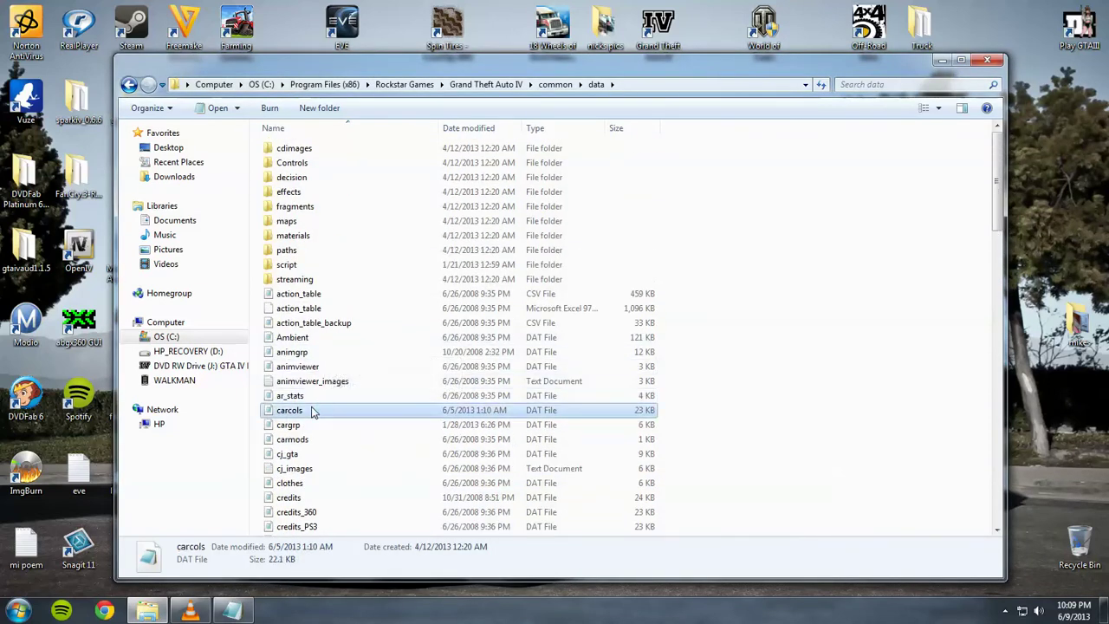
pyautogui.scroll(-9, 313, 411)
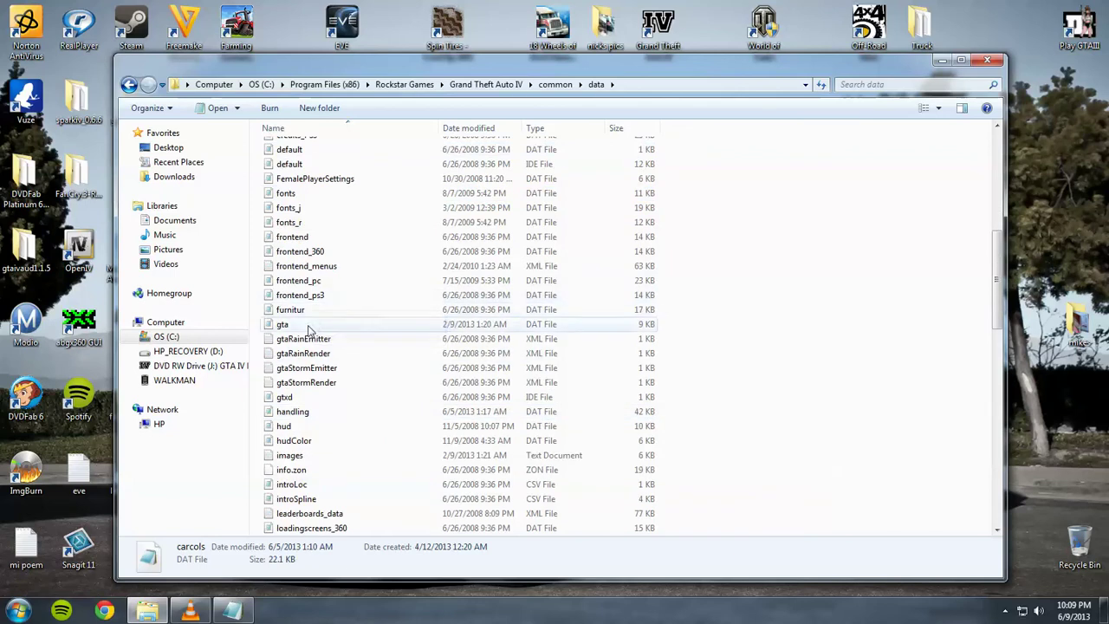
pyautogui.click(310, 327)
pyautogui.click(316, 413)
pyautogui.scroll(-4, 319, 419)
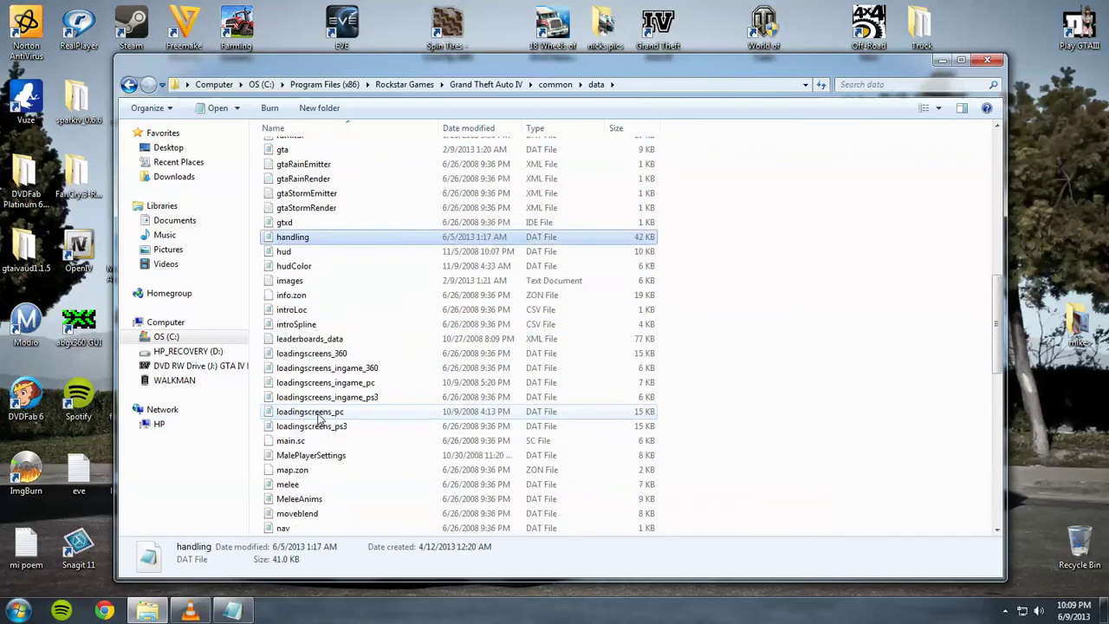
pyautogui.scroll(-13, 318, 419)
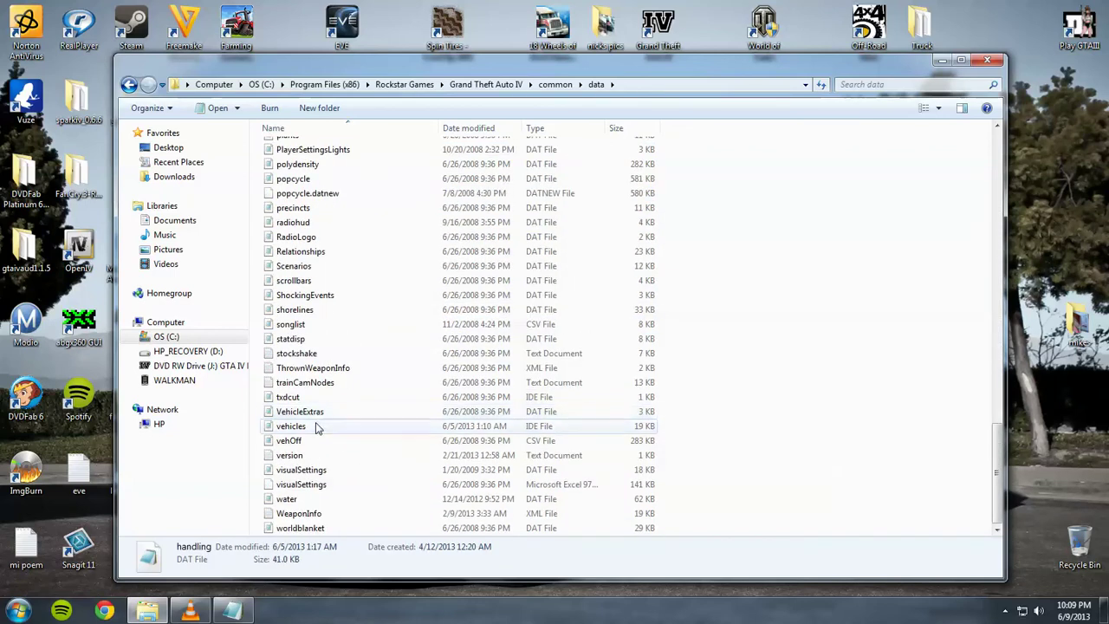
pyautogui.click(315, 425)
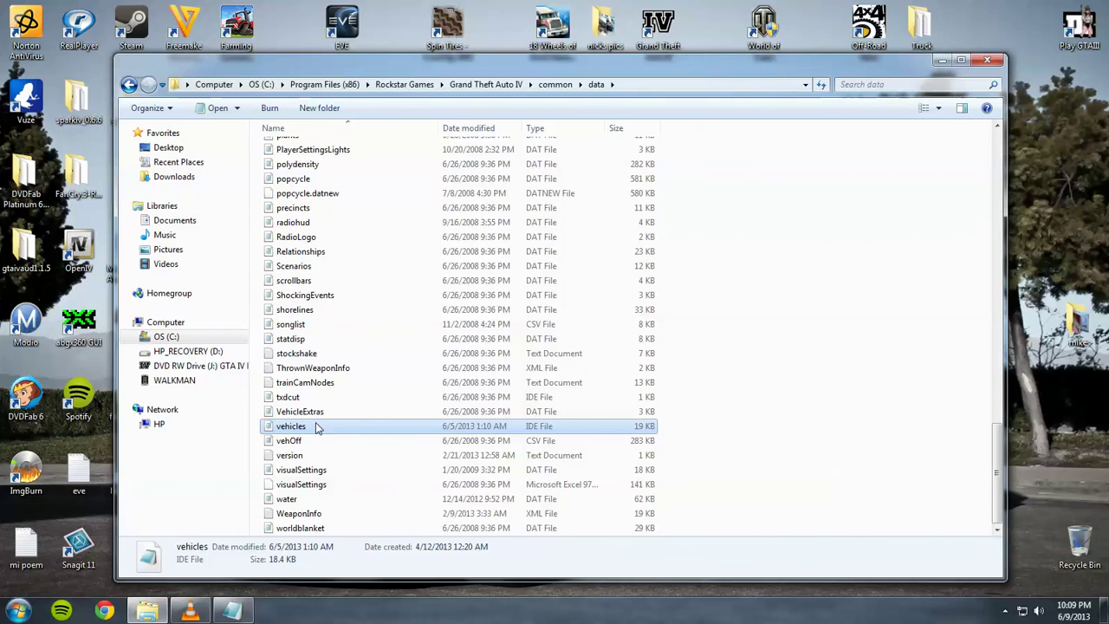
# - Open the carcols DAT file and examine its colour table, highlighting the "1 black poly" line
pyautogui.scroll(20, 316, 425)
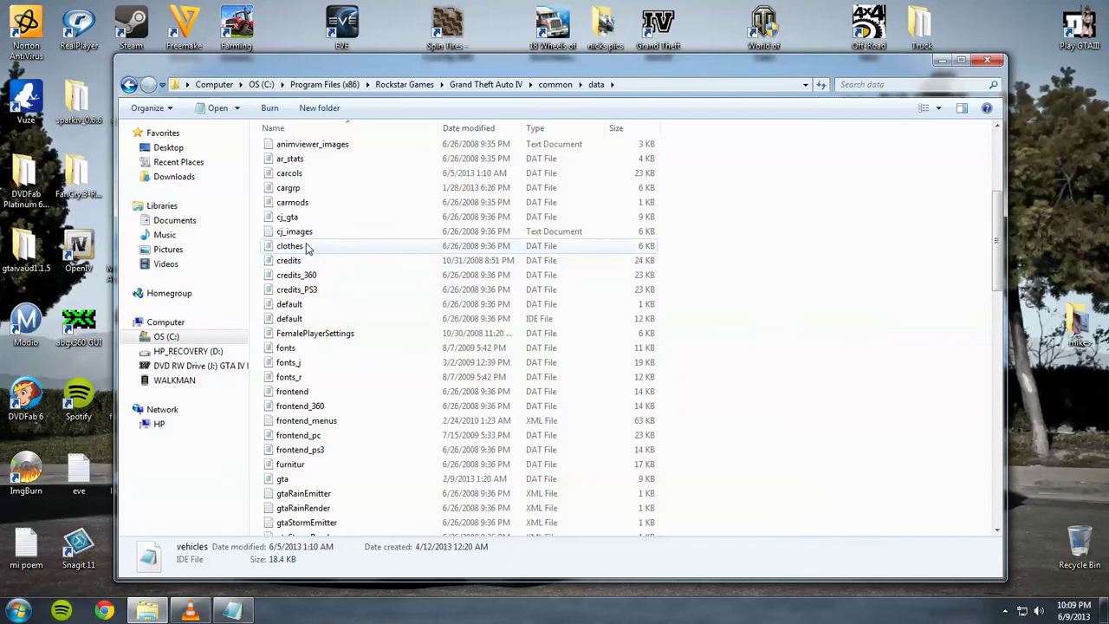
pyautogui.doubleClick(293, 245)
pyautogui.click(1023, 31)
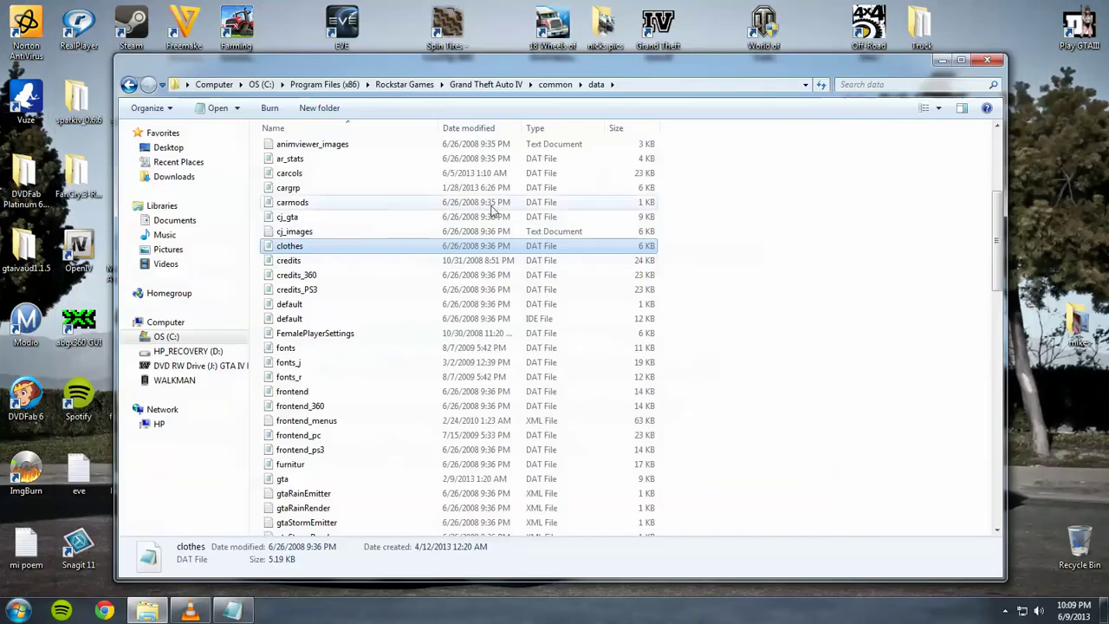
pyautogui.doubleClick(292, 173)
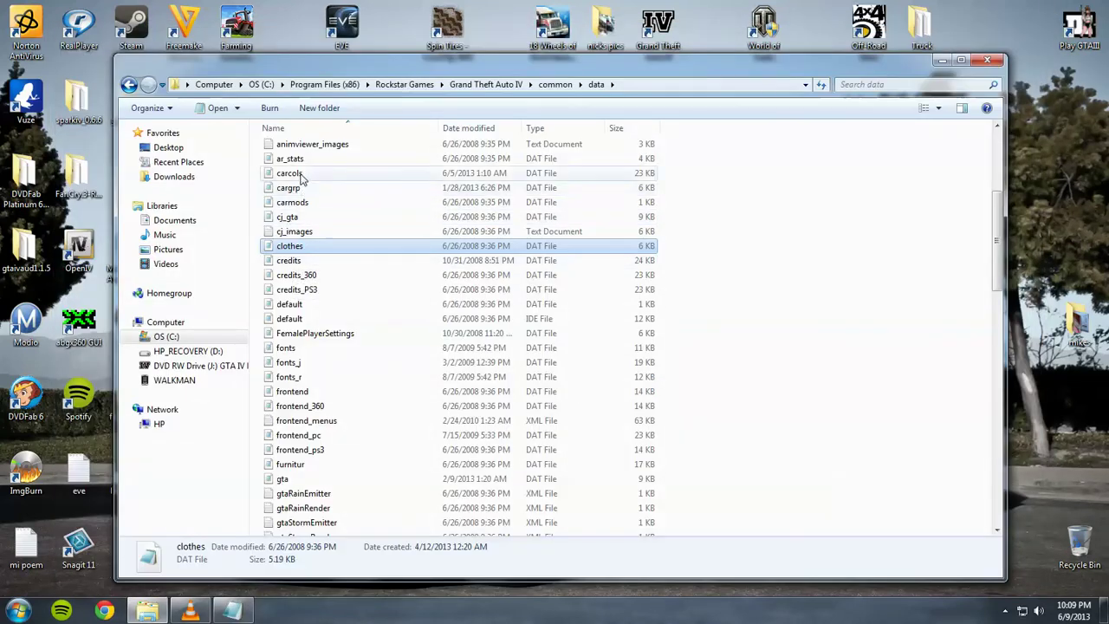
pyautogui.scroll(-6, 337, 267)
pyautogui.scroll(1, 337, 267)
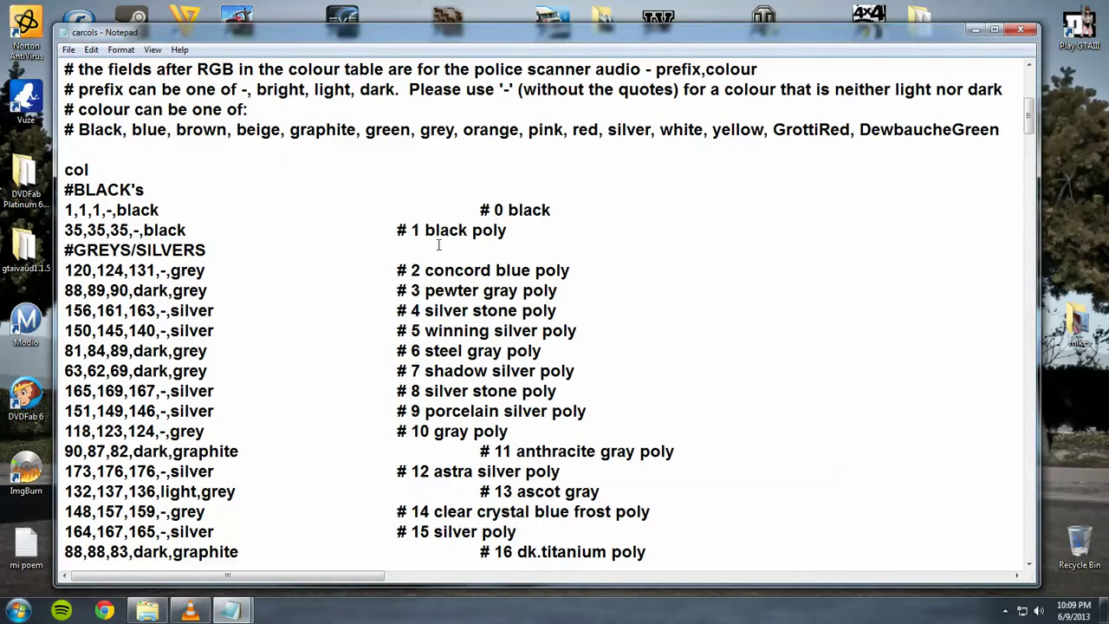
pyautogui.moveTo(425, 224); pyautogui.dragTo(314, 227)
pyautogui.click(535, 224)
pyautogui.moveTo(511, 227); pyautogui.dragTo(62, 227)
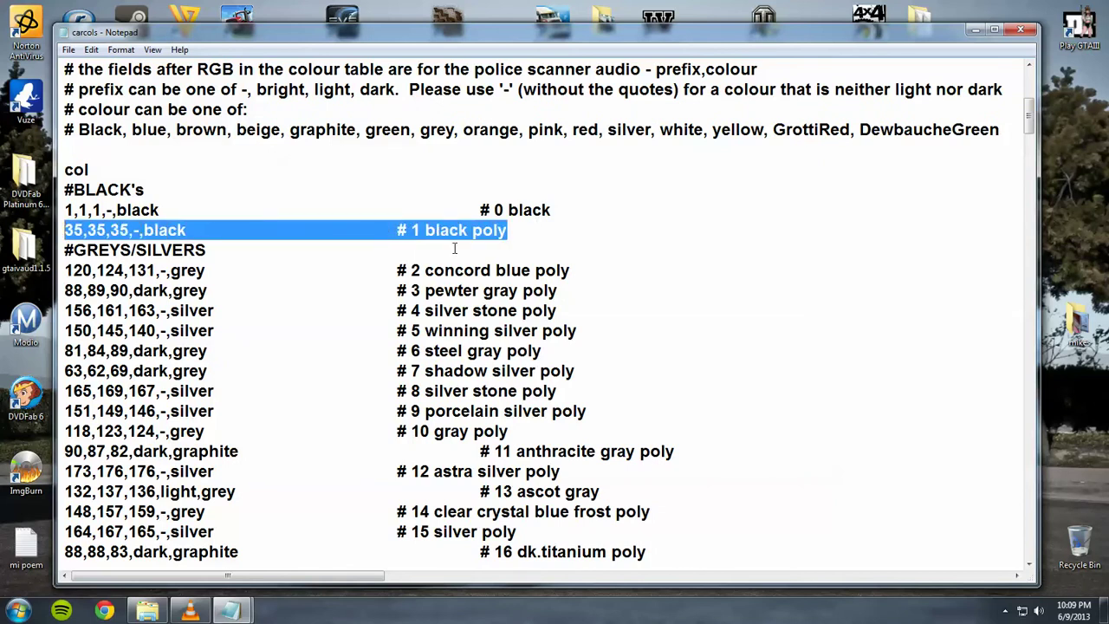
pyautogui.click(609, 257)
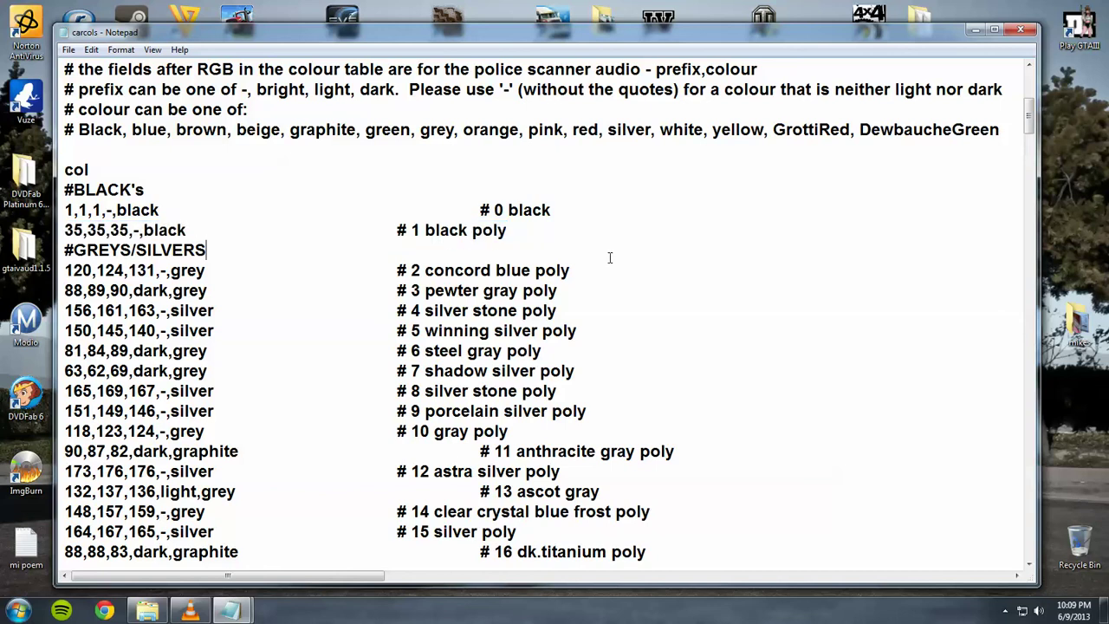
# - Highlight the "25 securicor light gray" line of the carcols colour table to examine its RGB values
pyautogui.scroll(-7, 608, 257)
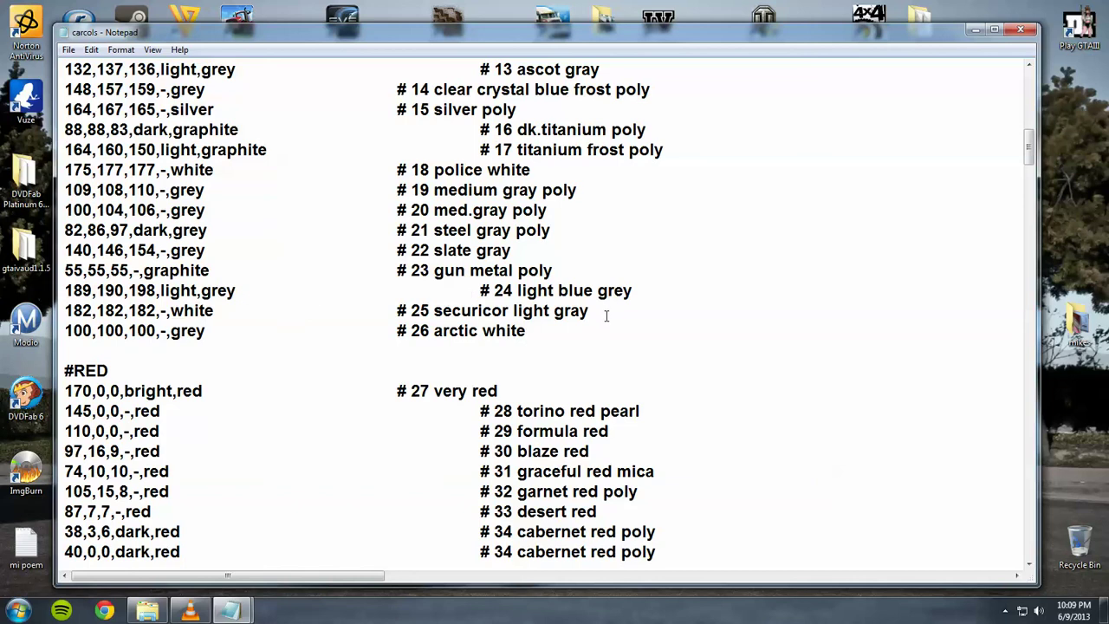
pyautogui.moveTo(602, 313); pyautogui.dragTo(65, 310)
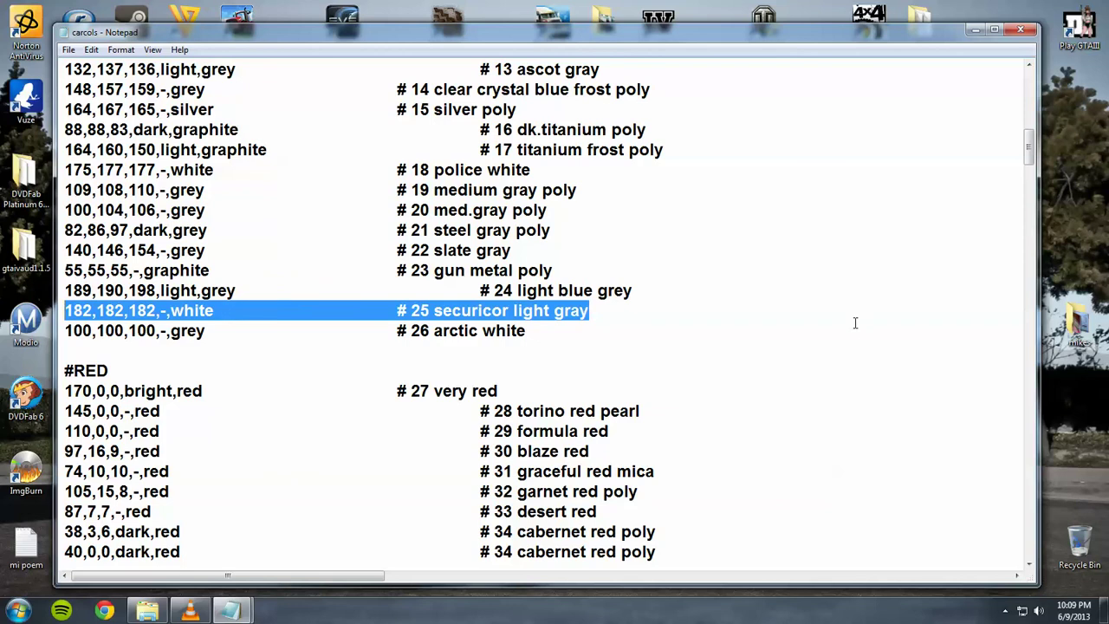
pyautogui.click(612, 313)
# - Examine the car3 section of carcols, highlight the comet's colour combinations, and close the file
pyautogui.scroll(-20, 364, 324)
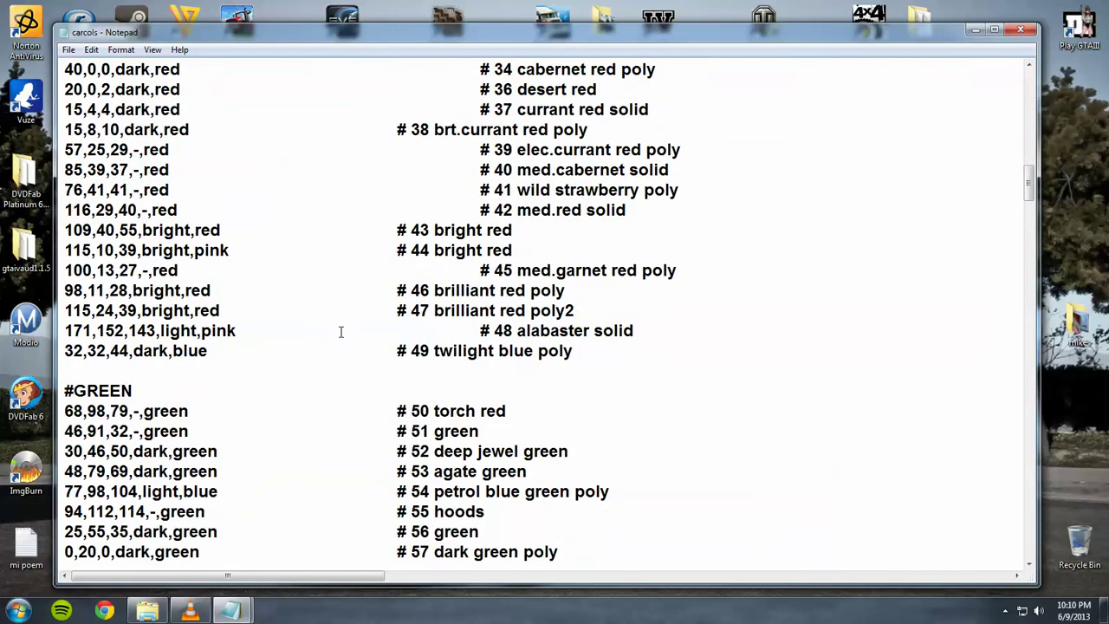
pyautogui.scroll(-20, 340, 332)
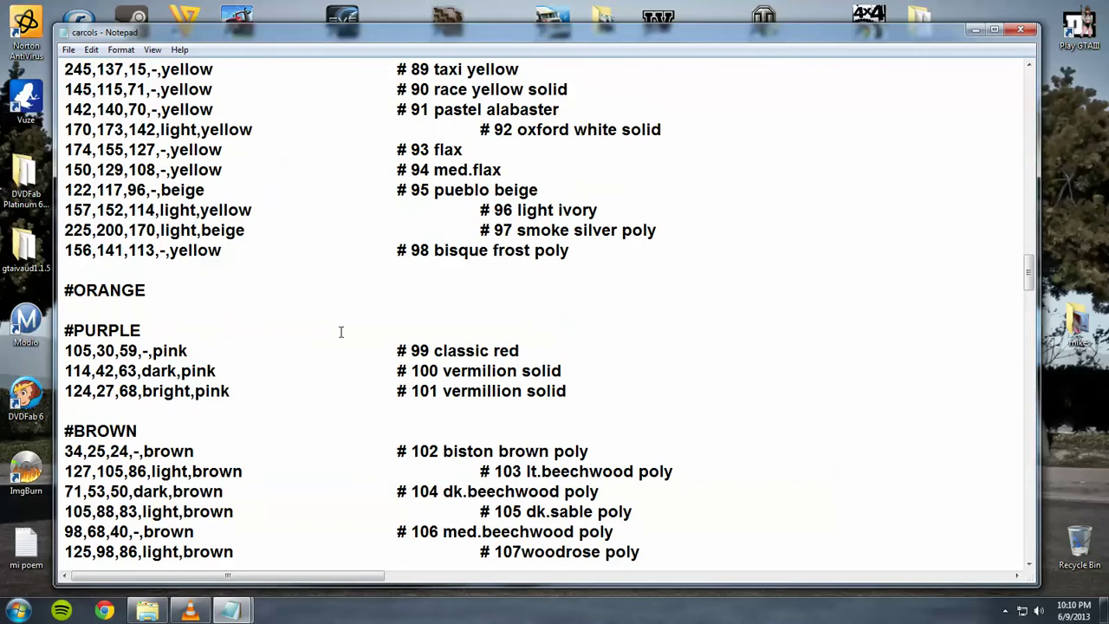
pyautogui.scroll(-4, 340, 331)
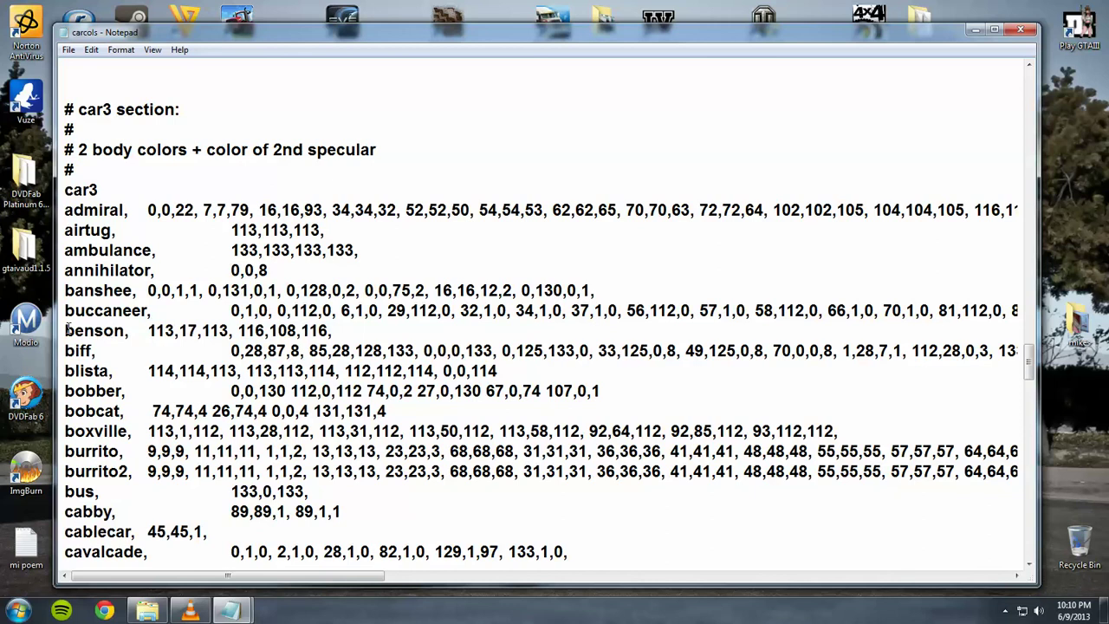
pyautogui.scroll(-3, 103, 451)
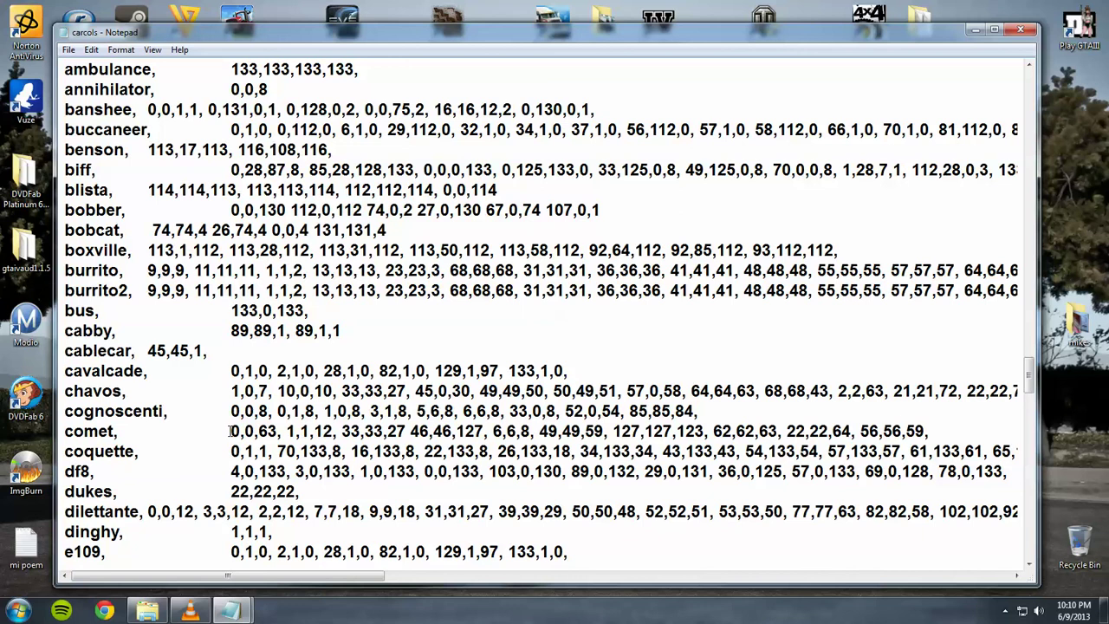
pyautogui.moveTo(231, 431); pyautogui.dragTo(951, 430)
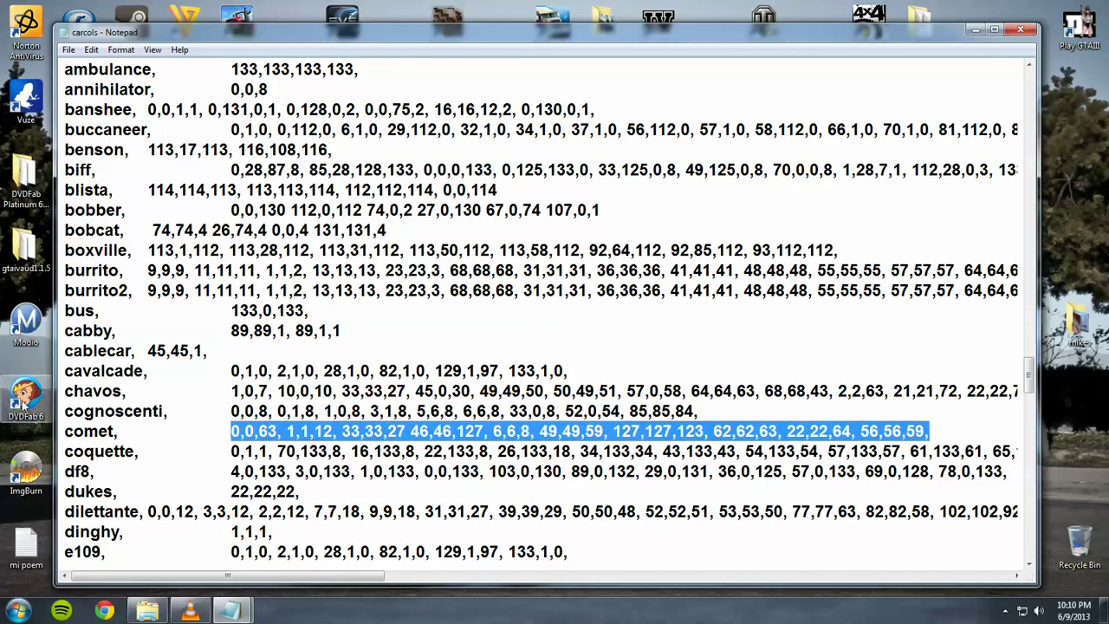
pyautogui.click(212, 433)
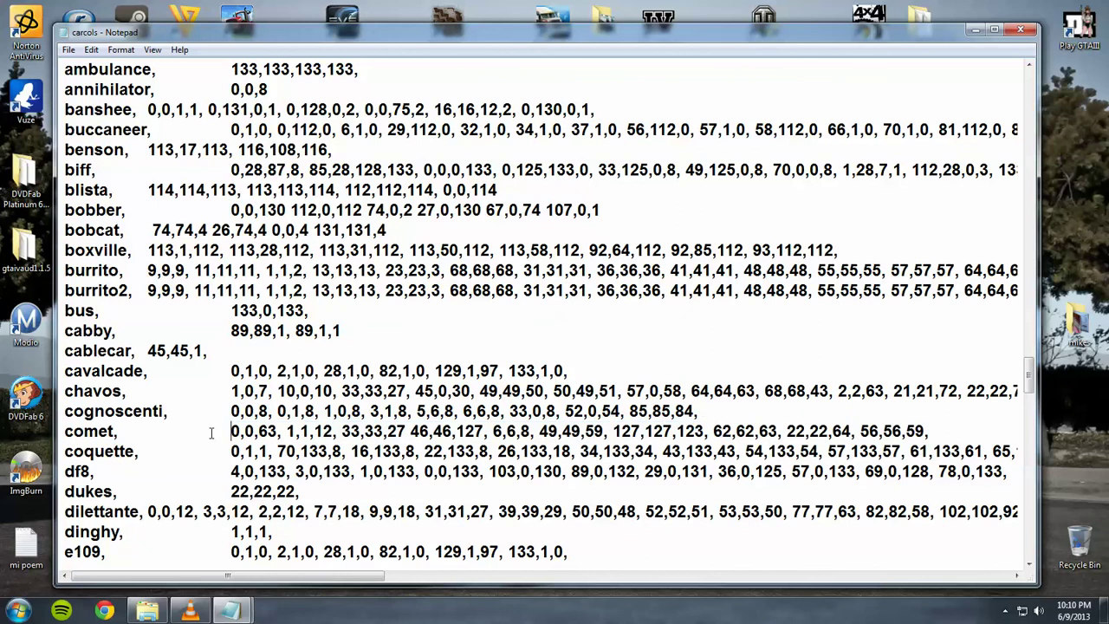
pyautogui.click(1020, 30)
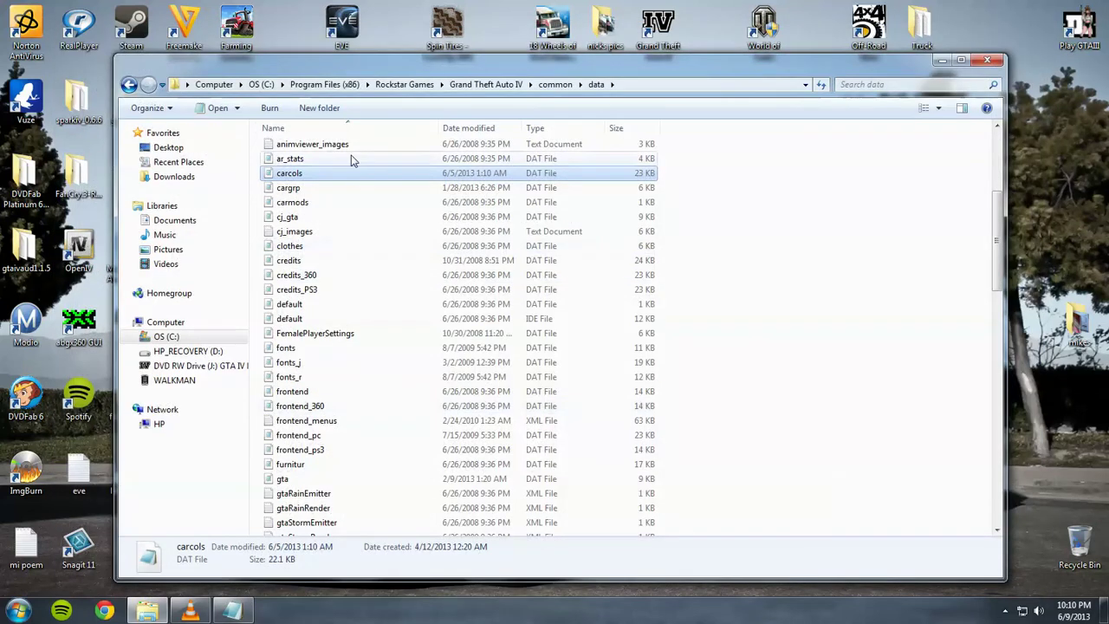
# - Open the handling DAT file, highlight the DF8 line's handling values to examine them, and close the file
pyautogui.scroll(-4, 355, 390)
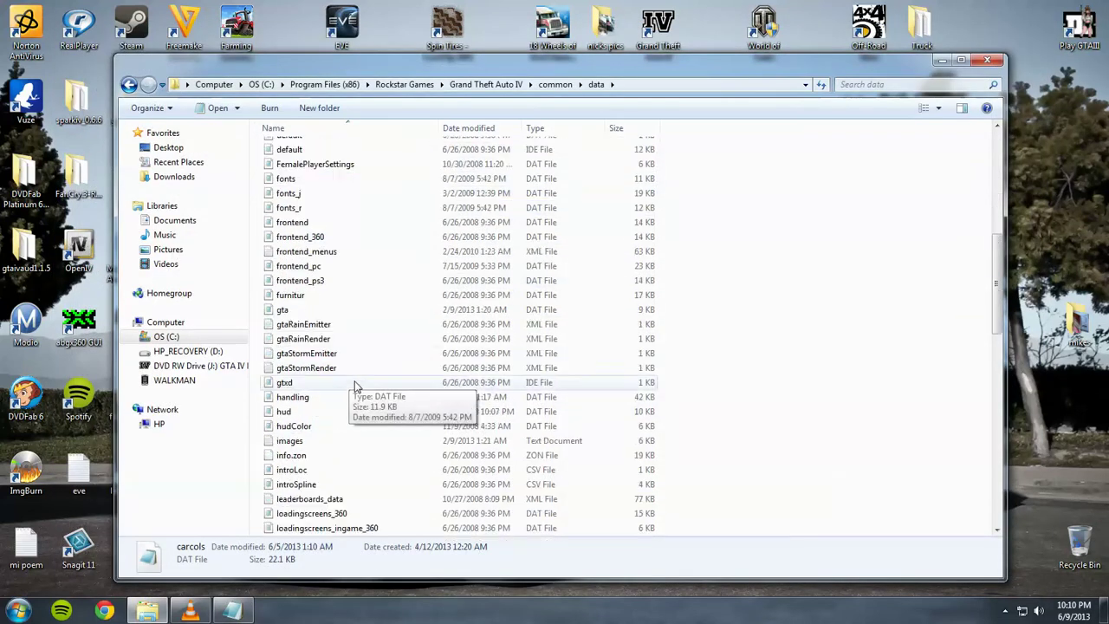
pyautogui.doubleClick(312, 397)
pyautogui.scroll(-9, 171, 381)
pyautogui.scroll(-20, 172, 381)
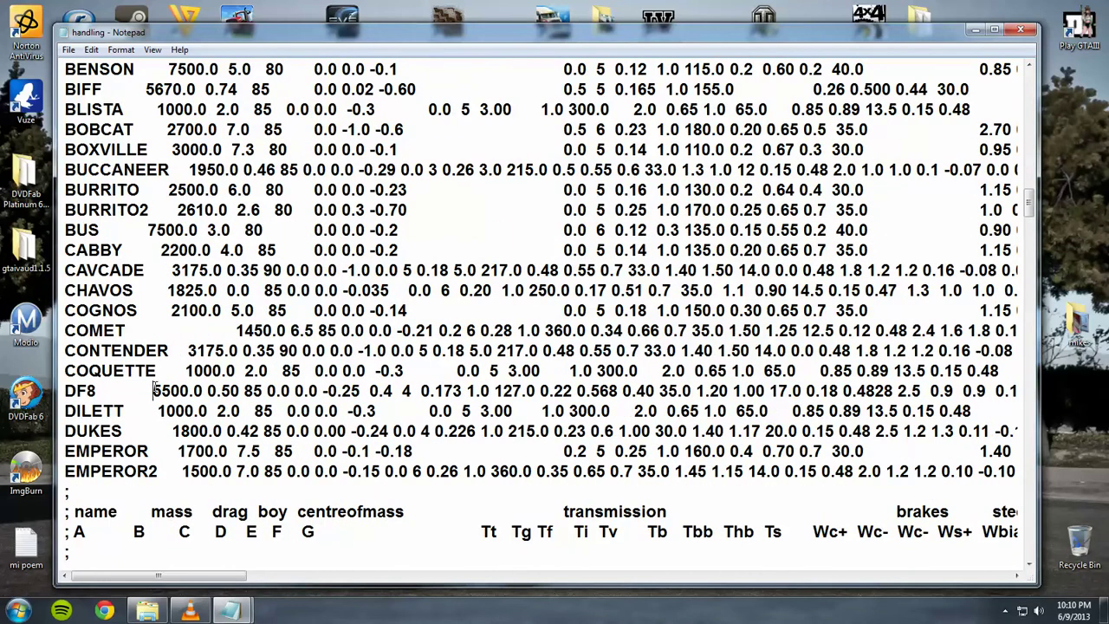
pyautogui.moveTo(154, 391); pyautogui.dragTo(1003, 385)
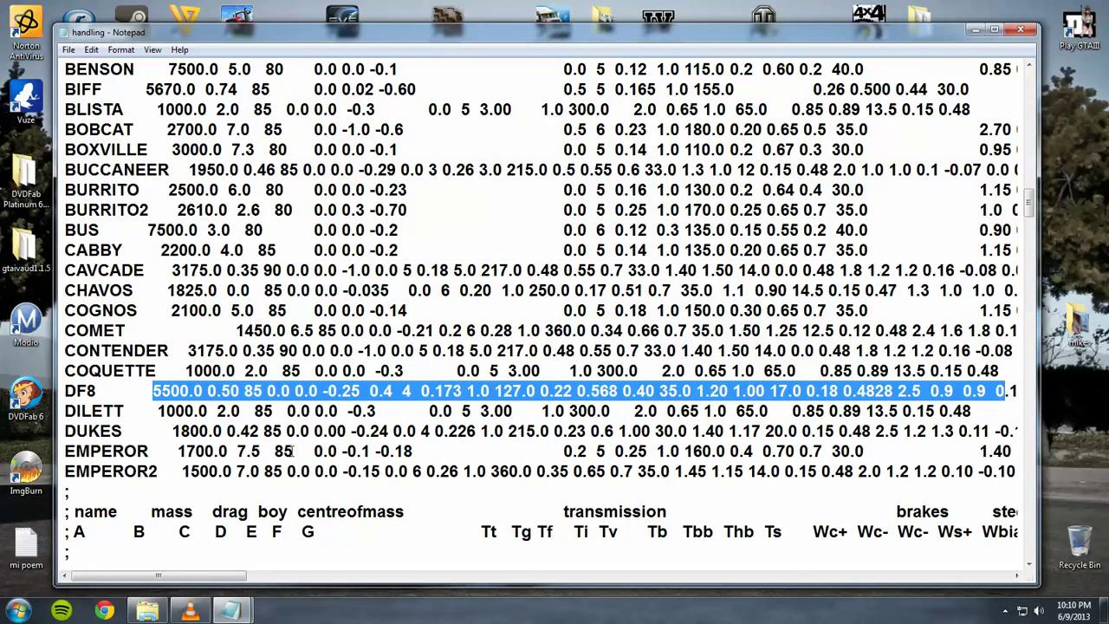
pyautogui.click(413, 395)
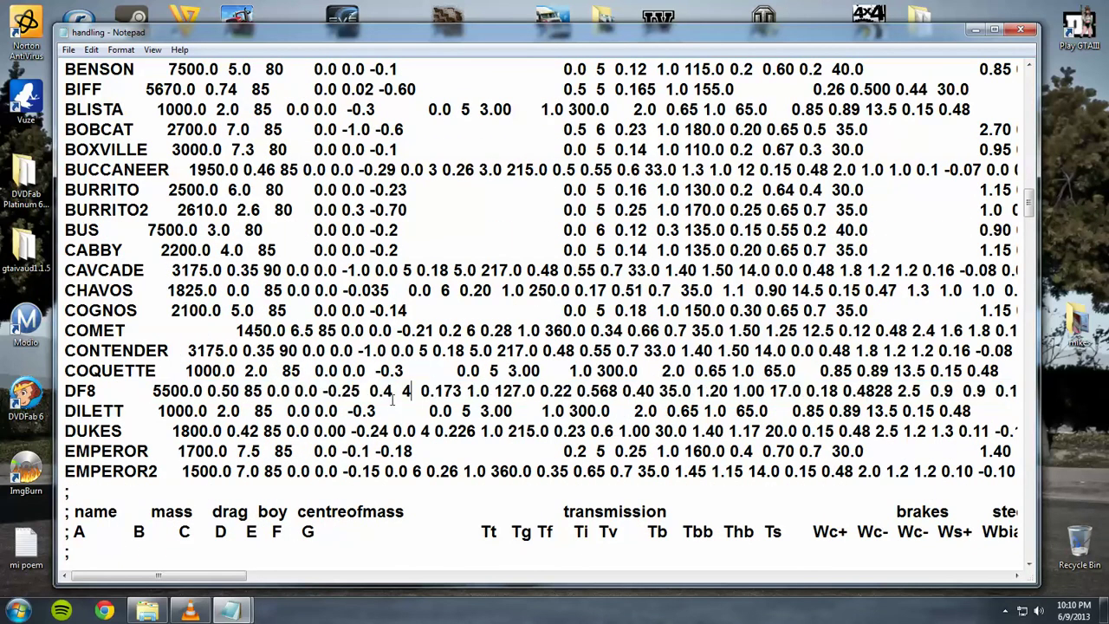
pyautogui.click(1020, 29)
# - Open the vehicles IDE file, highlight the full cognoscenti line to examine its parameters, and close the file
pyautogui.scroll(-7, 314, 422)
pyautogui.scroll(-9, 315, 422)
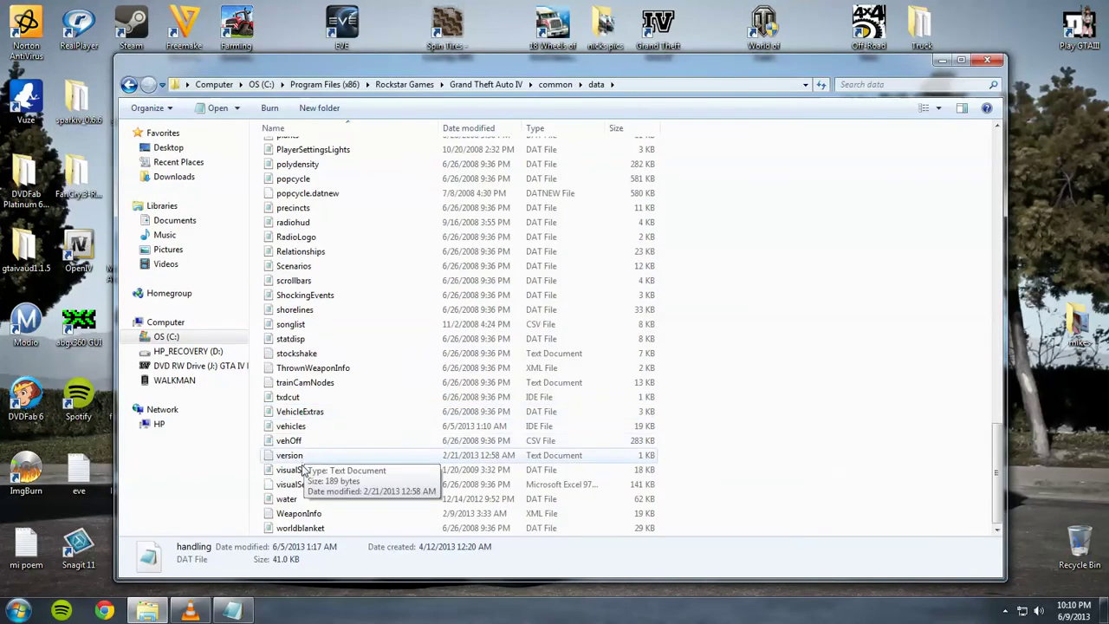
pyautogui.doubleClick(297, 425)
pyautogui.scroll(-8, 297, 426)
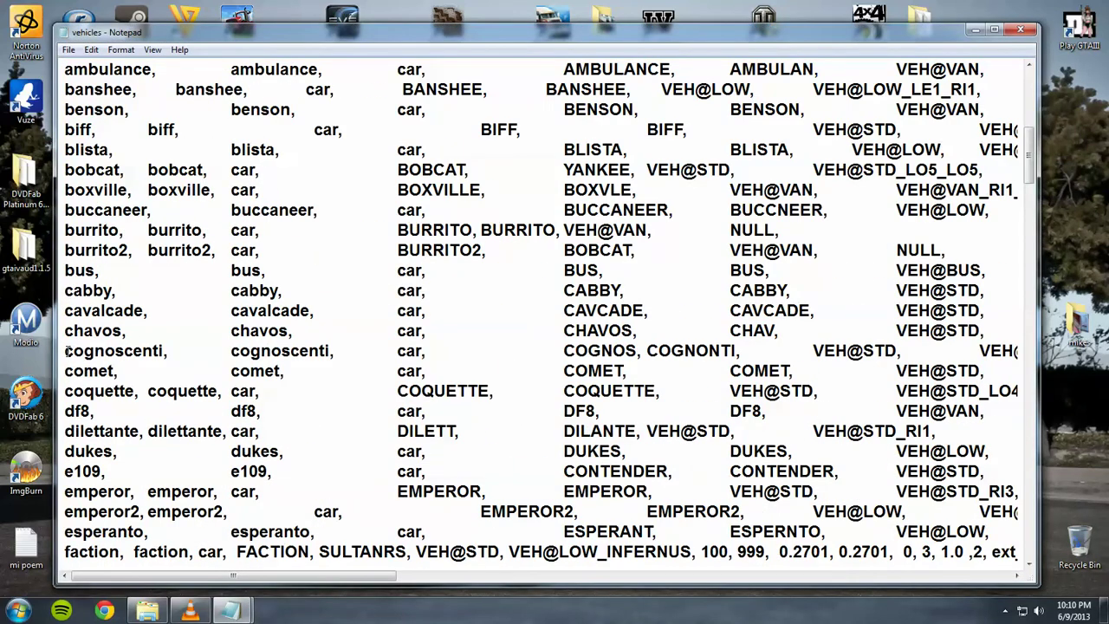
pyautogui.moveTo(66, 350); pyautogui.dragTo(1106, 340)
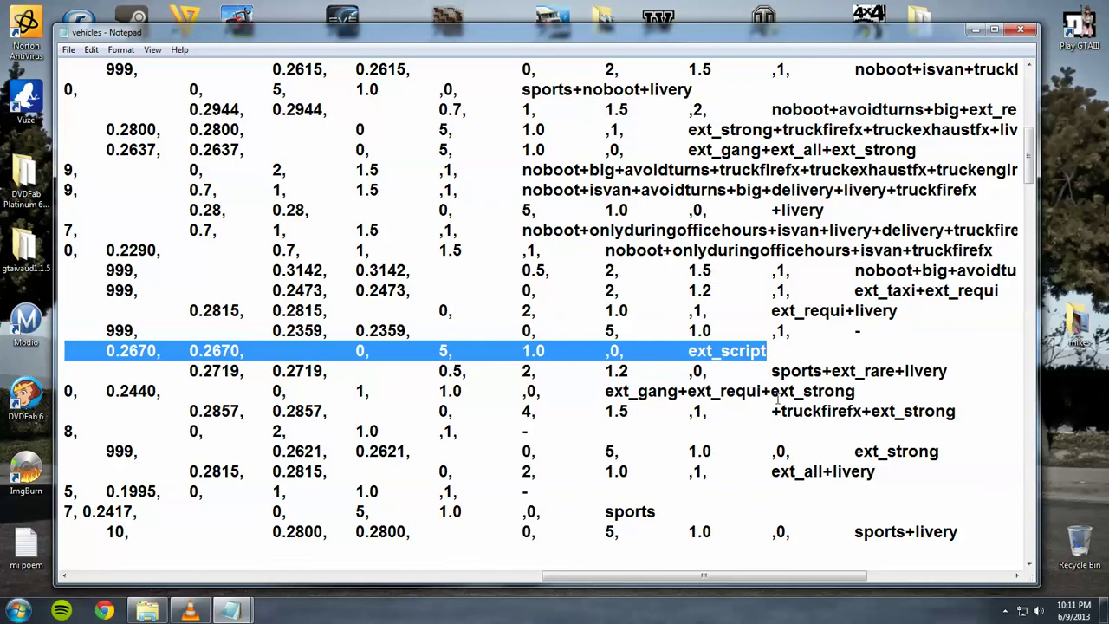
pyautogui.moveTo(592, 579); pyautogui.dragTo(71, 579)
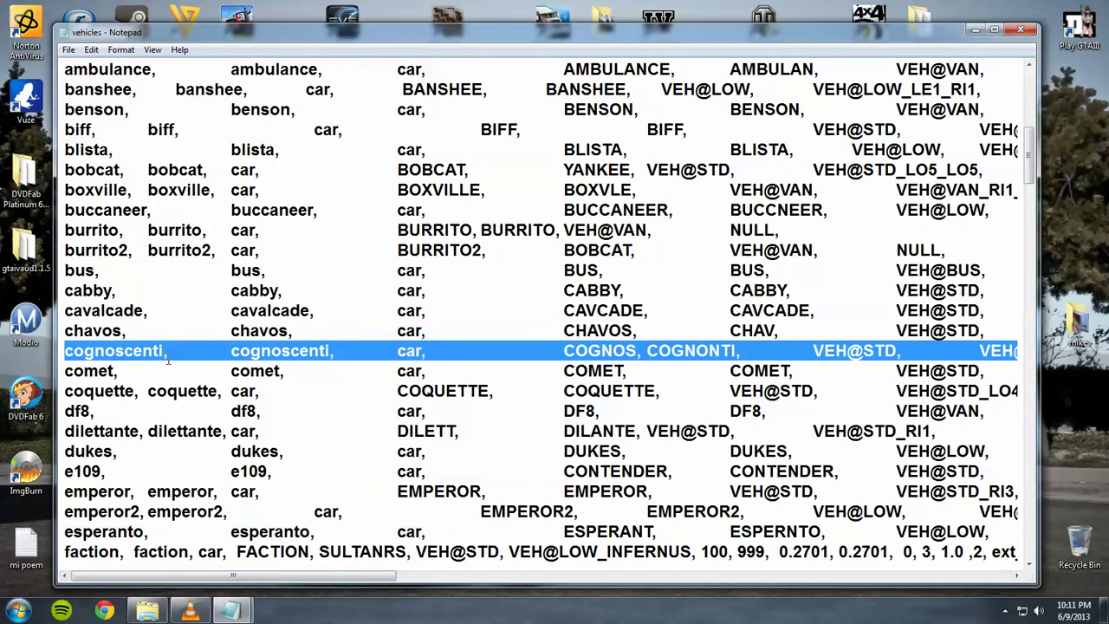
pyautogui.click(1019, 30)
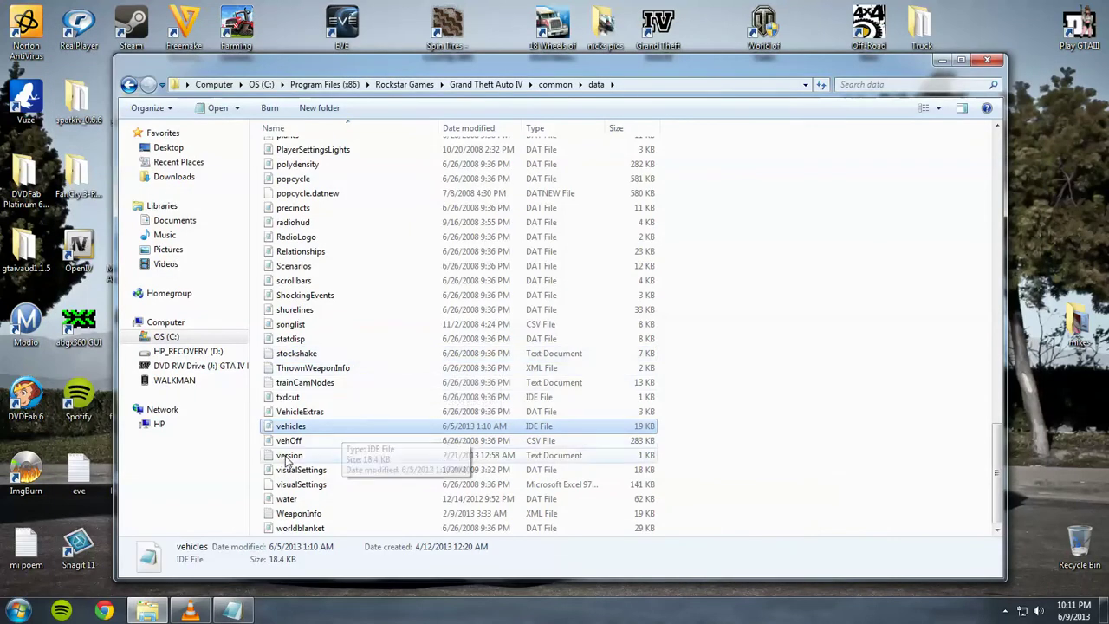
# - Open the WeaponInfo XML file and examine the weapon entries from the melee weapons through the guns to RLAUNCHER
pyautogui.doubleClick(296, 514)
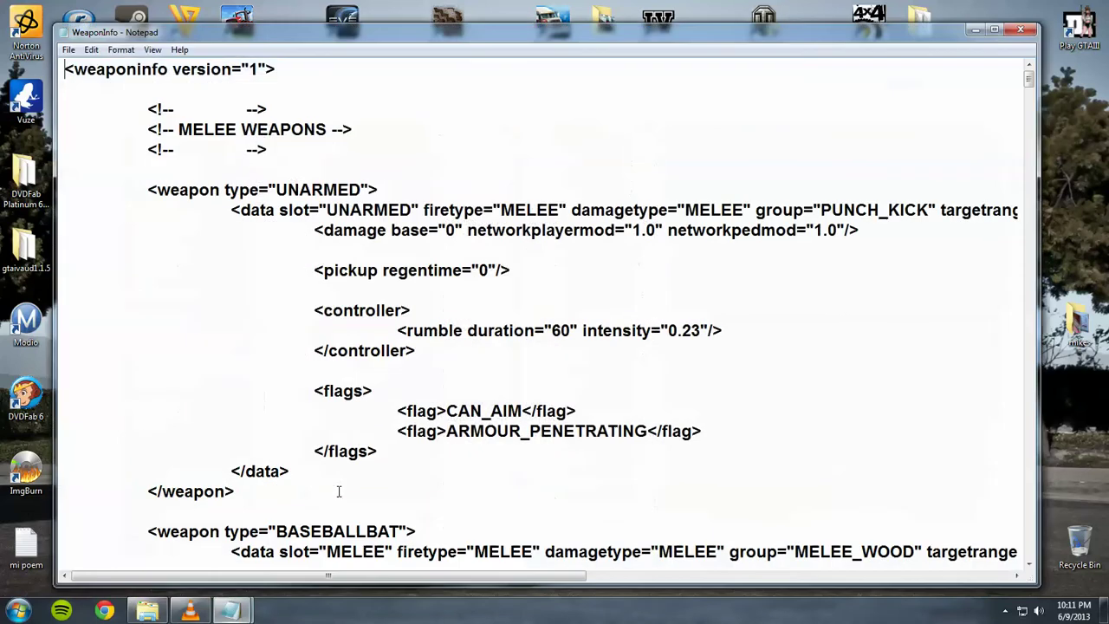
pyautogui.scroll(-15, 362, 437)
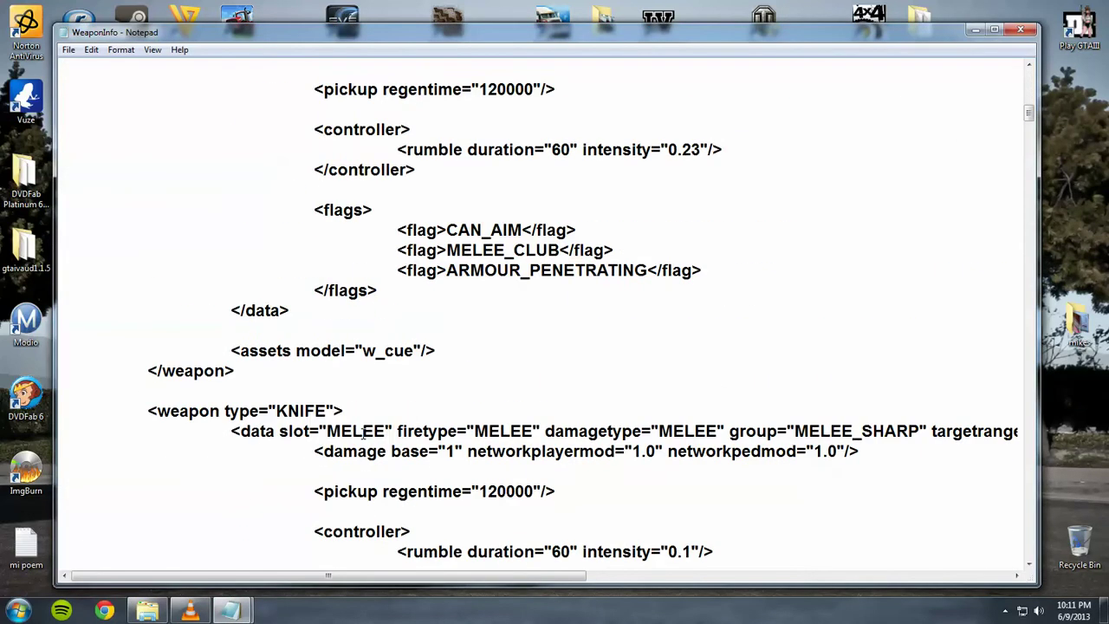
pyautogui.scroll(-8, 362, 435)
pyautogui.scroll(-16, 430, 281)
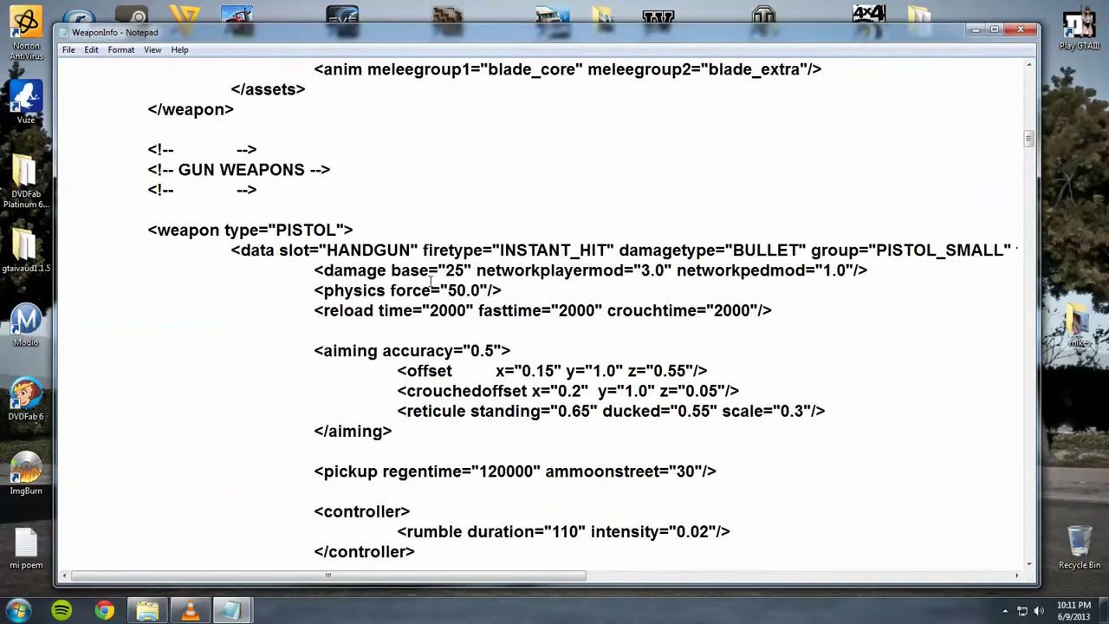
pyautogui.scroll(-20, 429, 281)
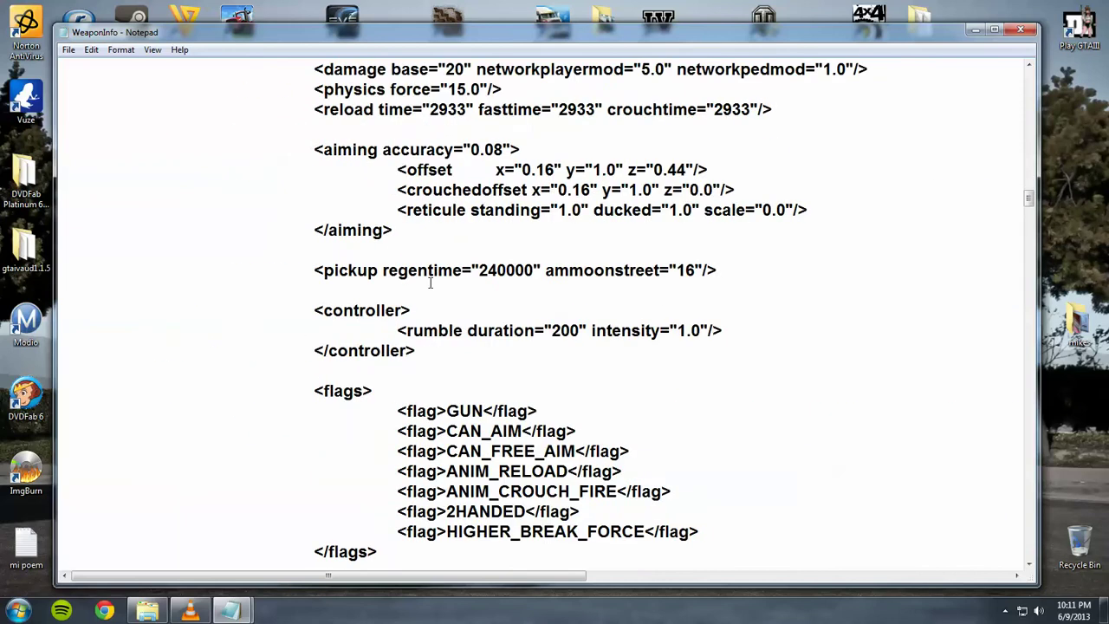
pyautogui.scroll(-19, 429, 281)
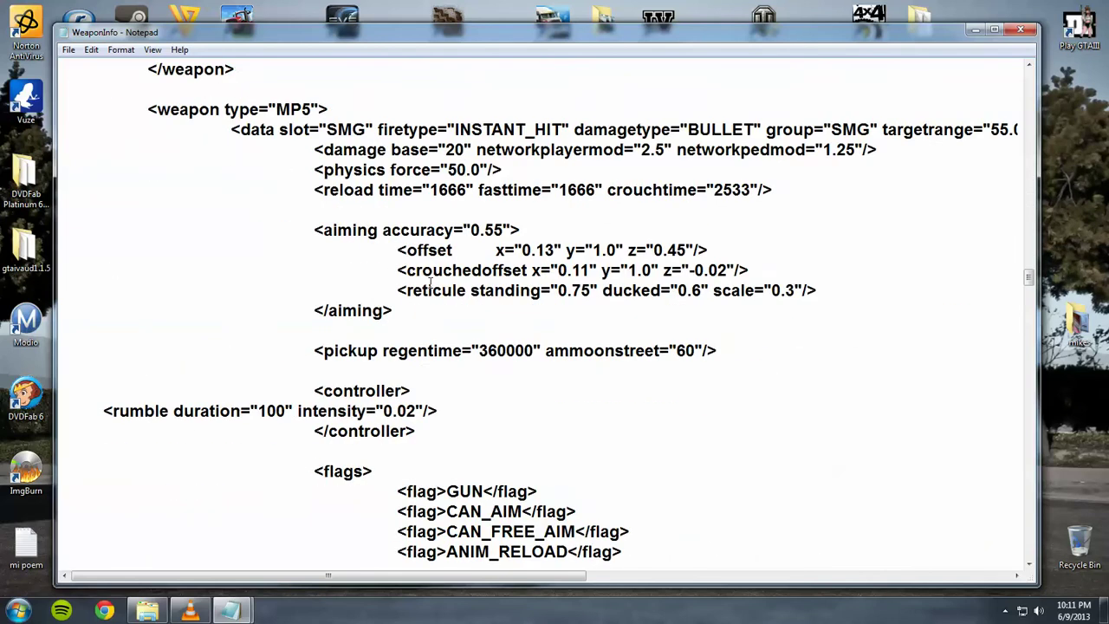
pyautogui.scroll(-19, 430, 282)
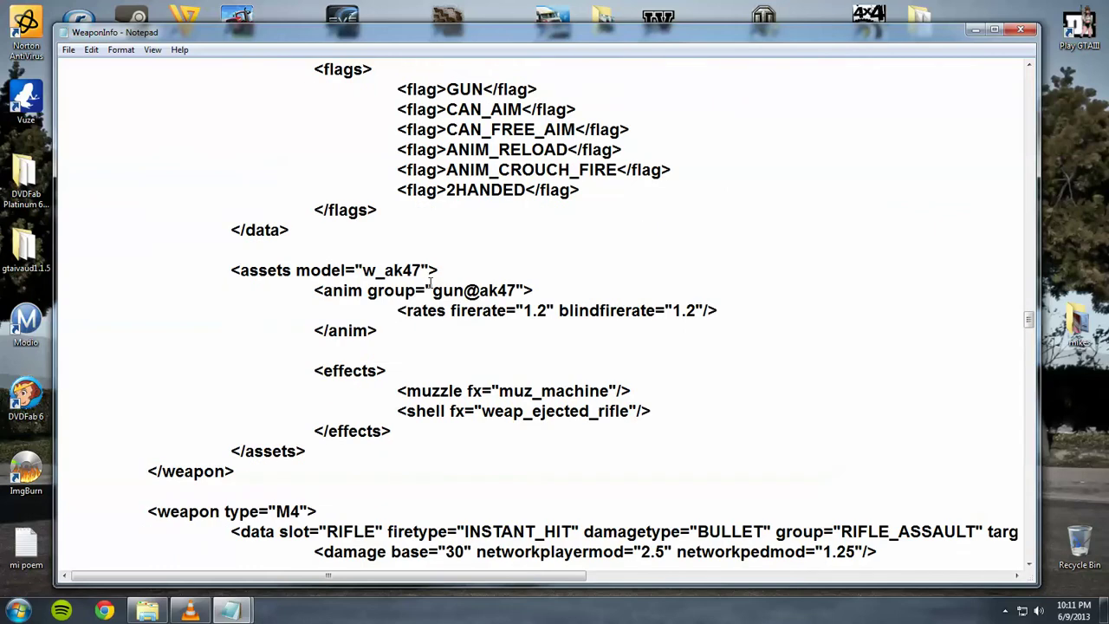
pyautogui.scroll(-18, 430, 282)
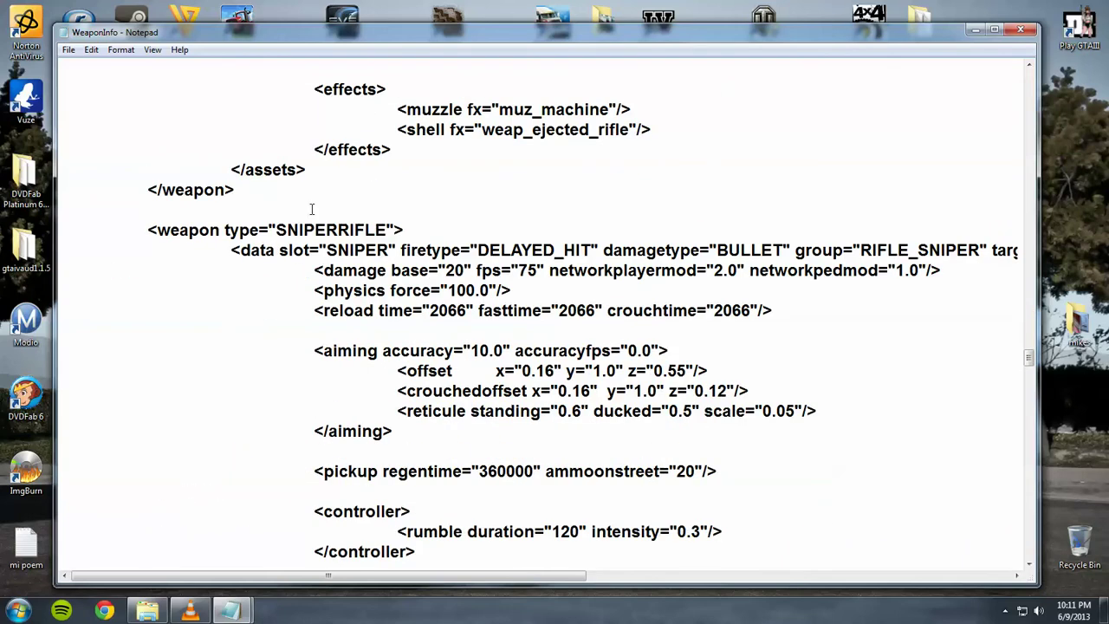
pyautogui.scroll(-10, 316, 229)
pyautogui.scroll(-7, 313, 293)
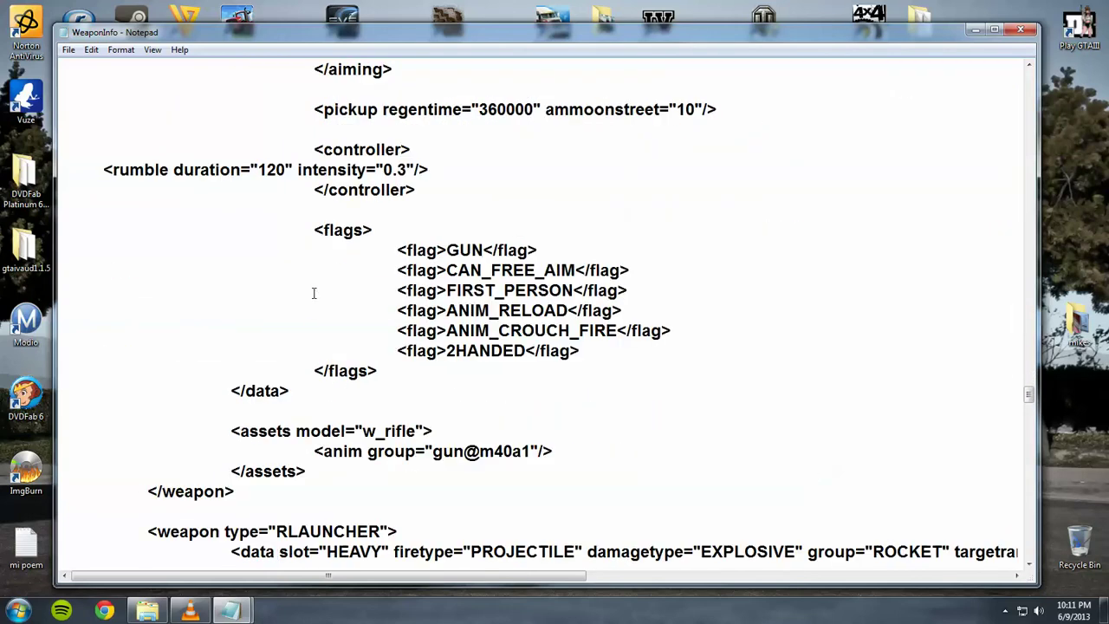
pyautogui.scroll(-3, 347, 379)
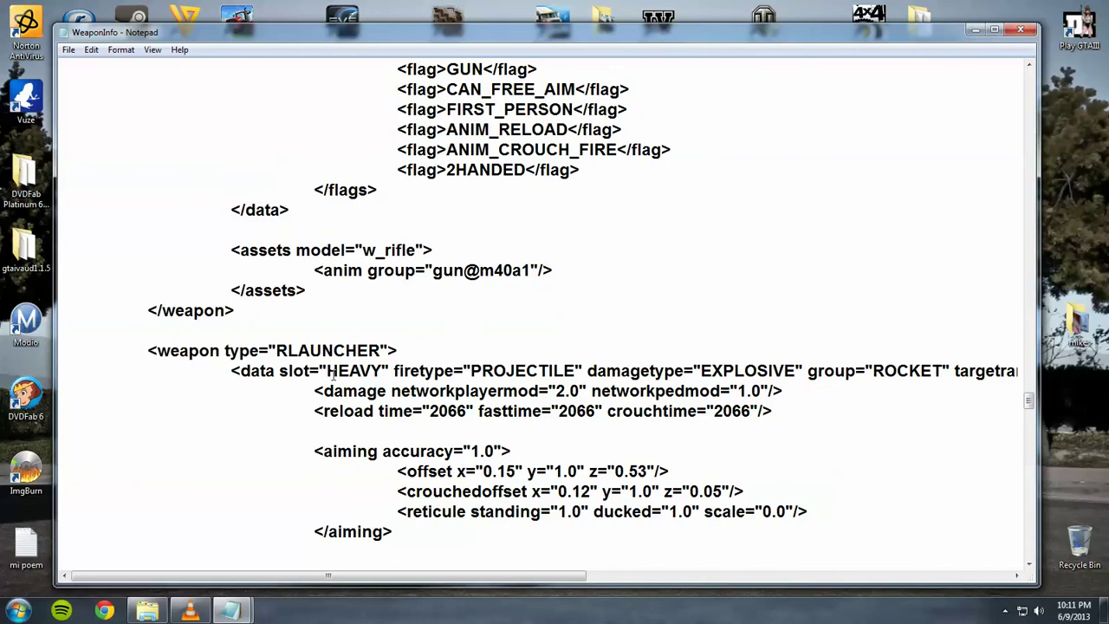
# - Highlight the opening and closing weapon tags of the RLAUNCHER entry to examine where the entry starts and ends
pyautogui.scroll(-2, 333, 374)
pyautogui.moveTo(149, 227); pyautogui.dragTo(232, 229)
pyautogui.scroll(-10, 235, 240)
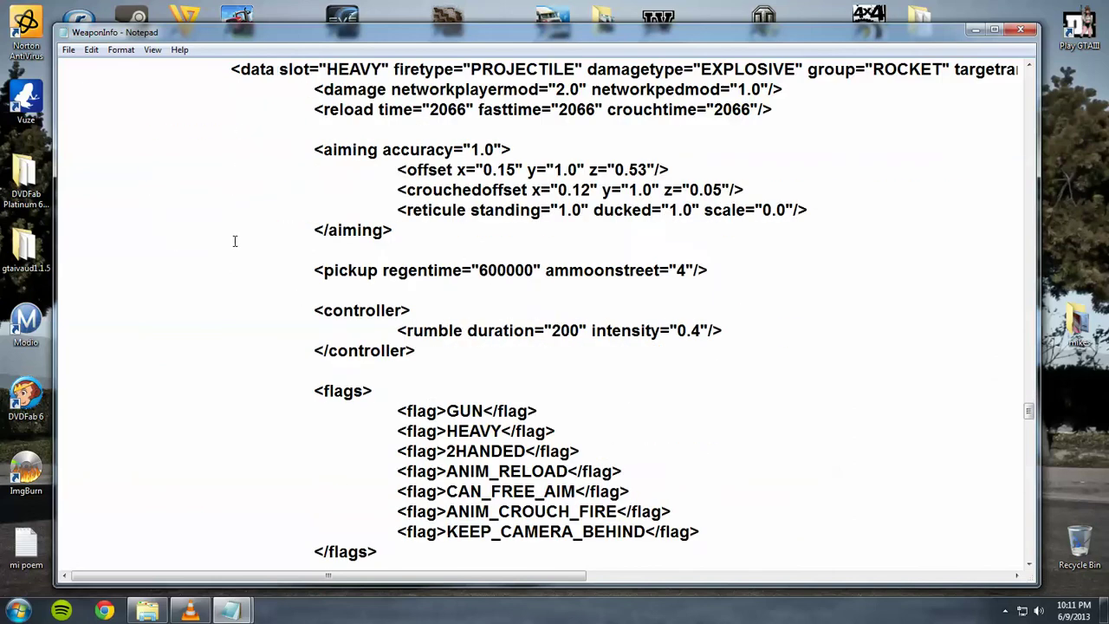
pyautogui.moveTo(242, 433); pyautogui.dragTo(156, 417)
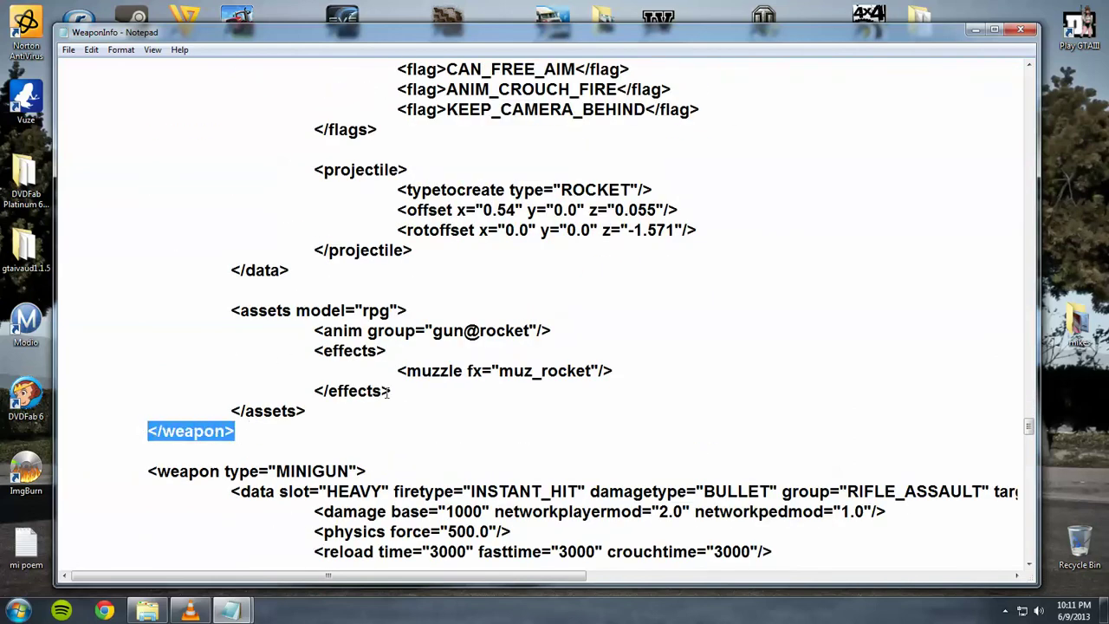
# - Examine the projectile weapons section and highlight the opening and closing weapon tags of the ROCKET entry
pyautogui.scroll(-19, 300, 307)
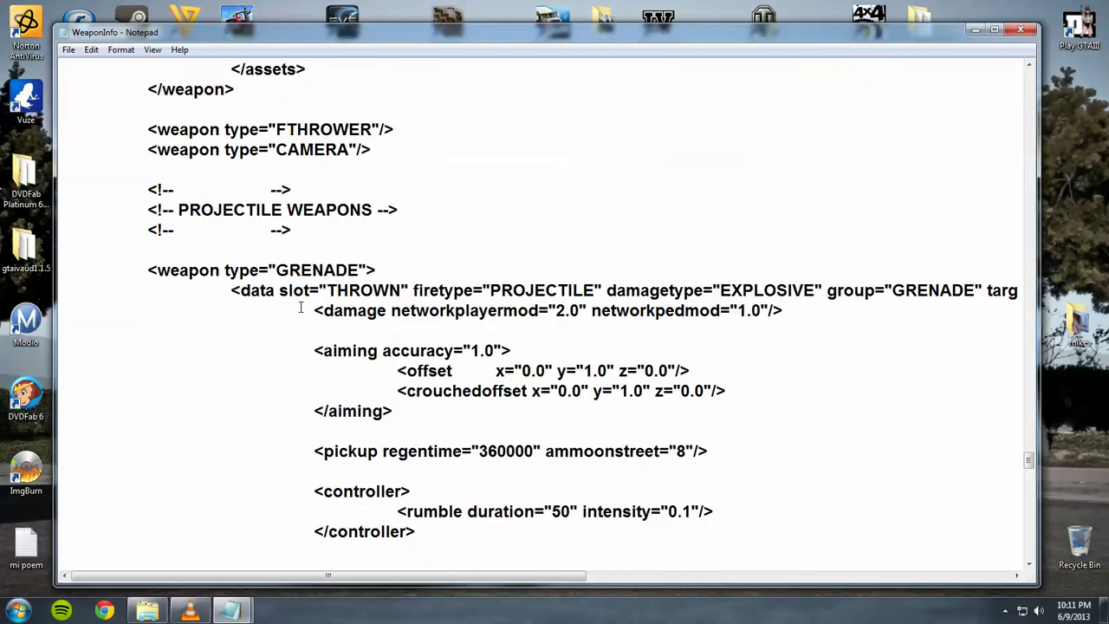
pyautogui.scroll(-12, 300, 308)
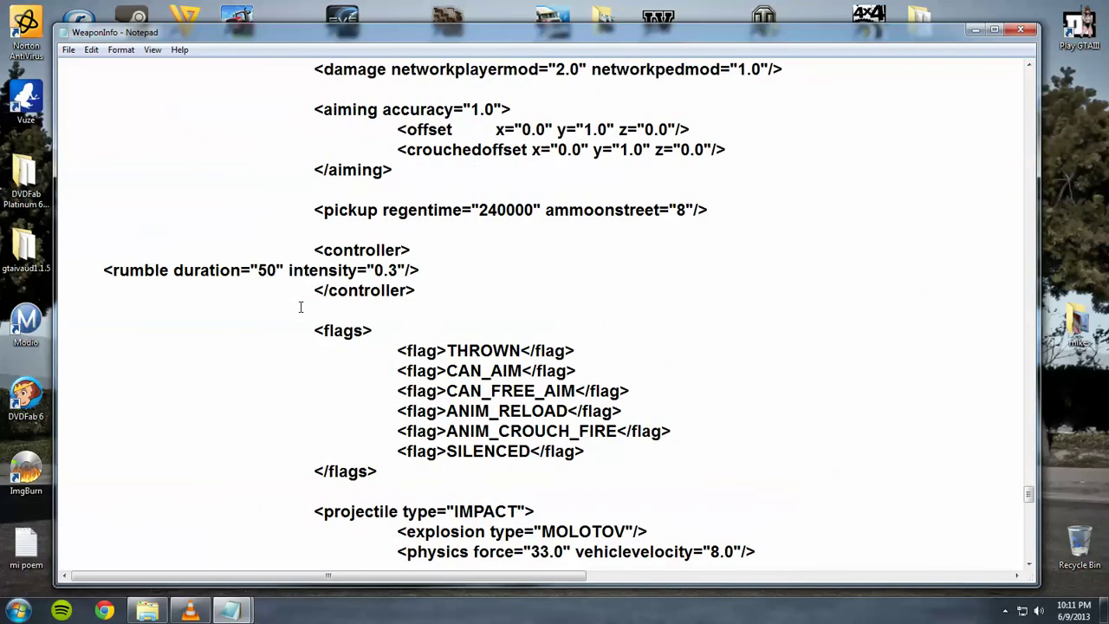
pyautogui.scroll(-7, 301, 308)
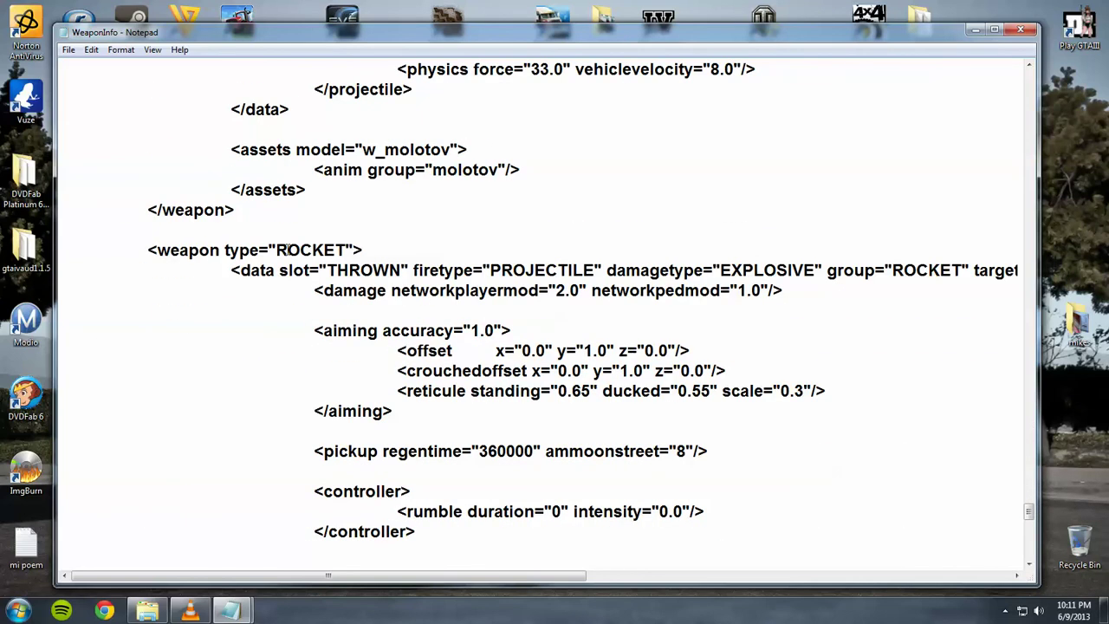
pyautogui.moveTo(148, 249); pyautogui.dragTo(367, 250)
pyautogui.scroll(-7, 266, 366)
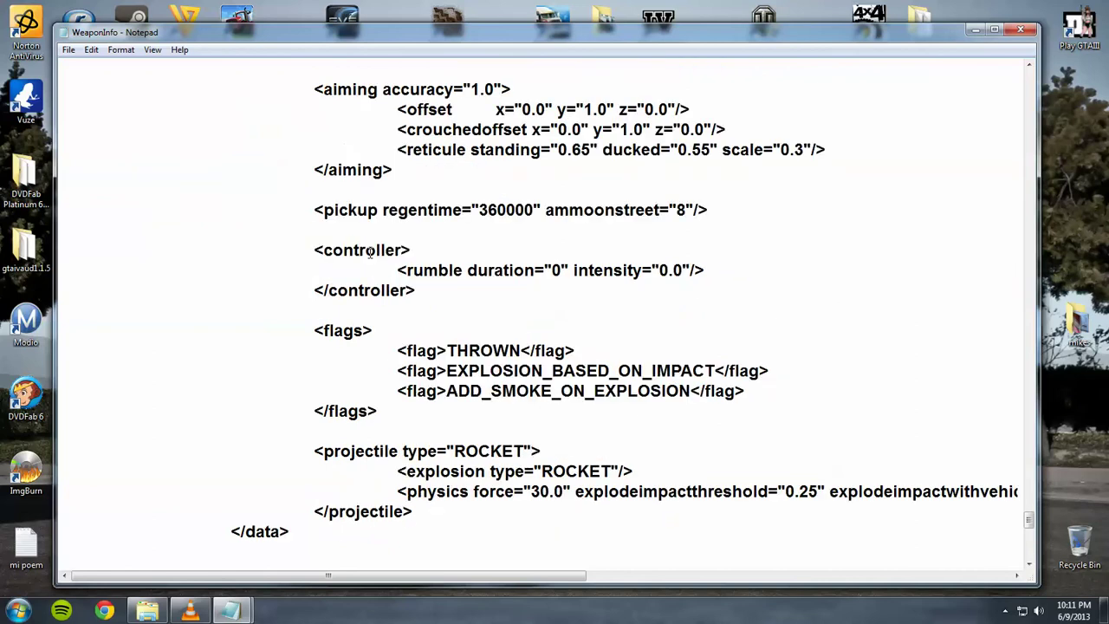
pyautogui.moveTo(239, 495); pyautogui.dragTo(152, 492)
pyautogui.click(147, 504)
pyautogui.click(168, 379)
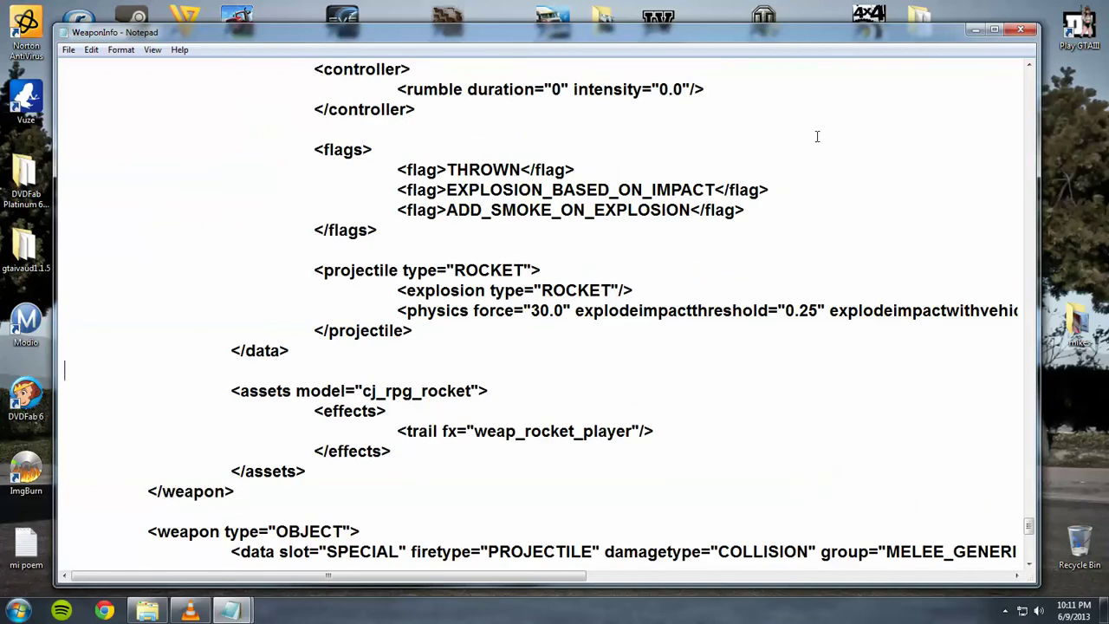
# - Close the WeaponInfo file and the game's data folder window
pyautogui.click(1019, 31)
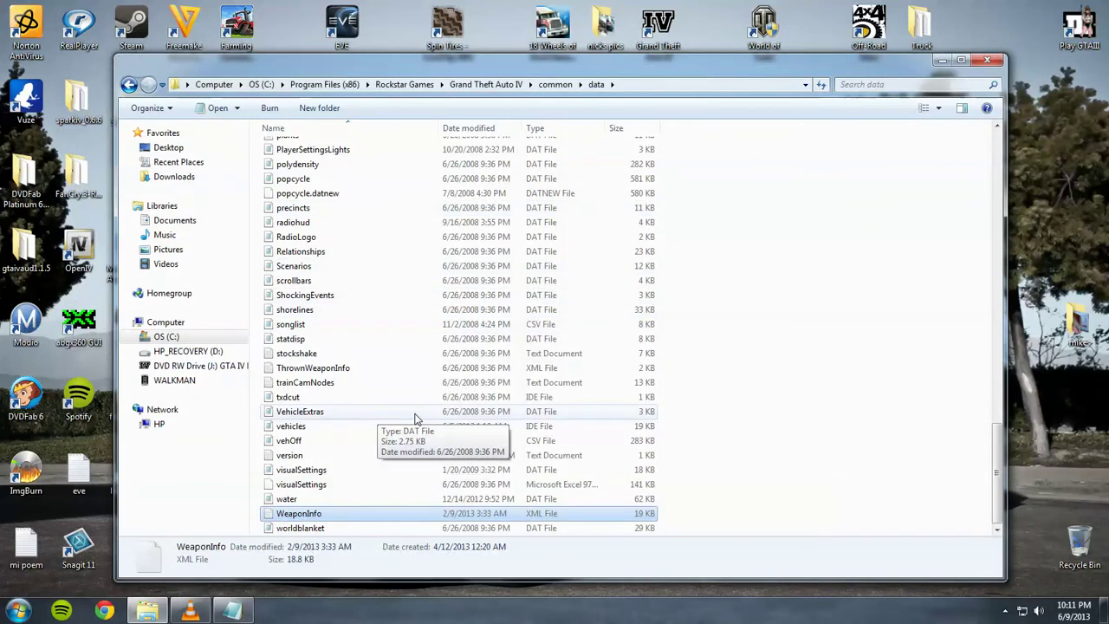
pyautogui.click(981, 64)
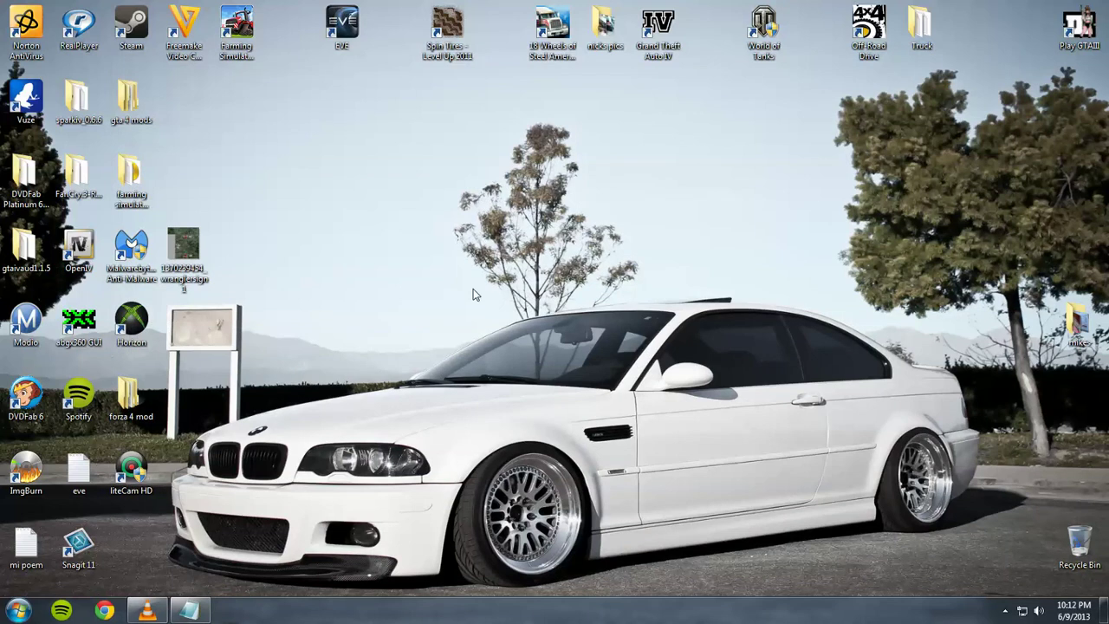